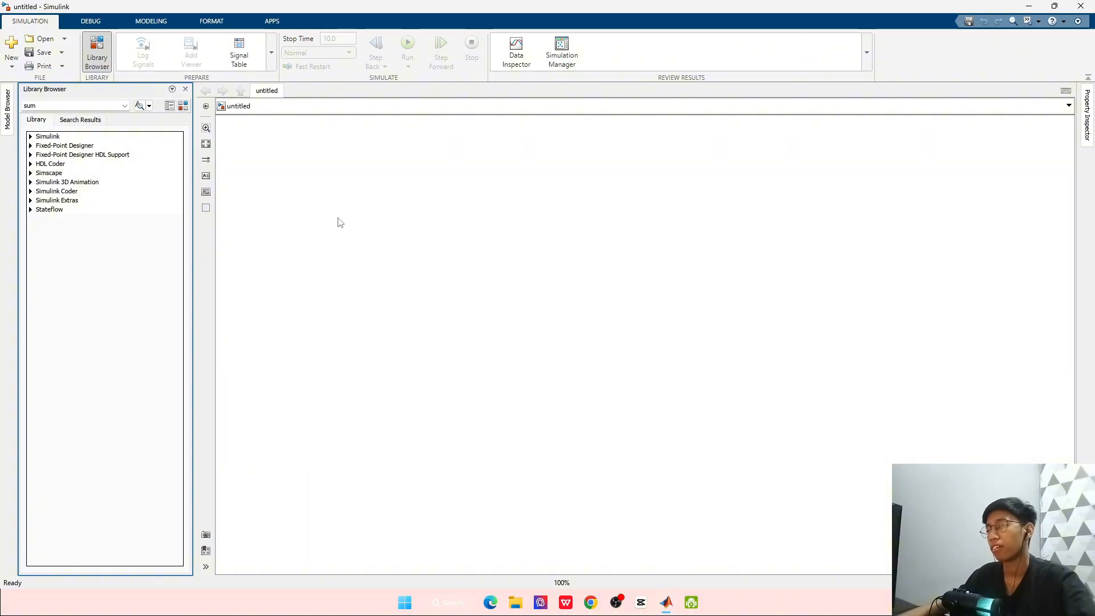
Check the tank level reference diagram, return to the Simulink model and place a Ramp block on the empty canvas
{"action": "key", "text": "alt+Tab"}
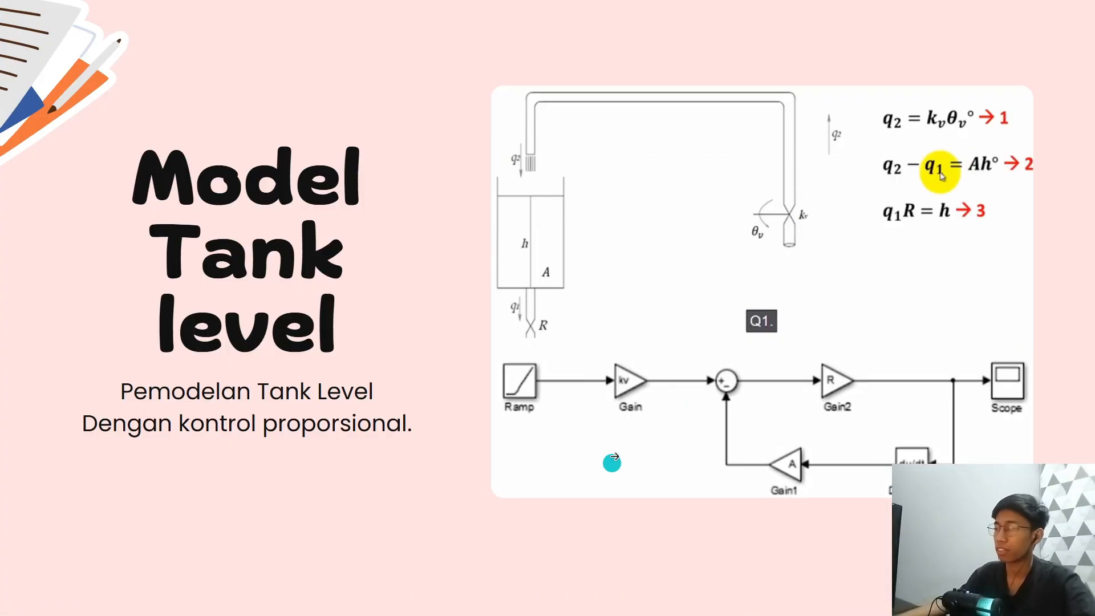
{"action": "key", "text": "alt+Tab"}
{"action": "double_click", "coordinate": [344, 202]}
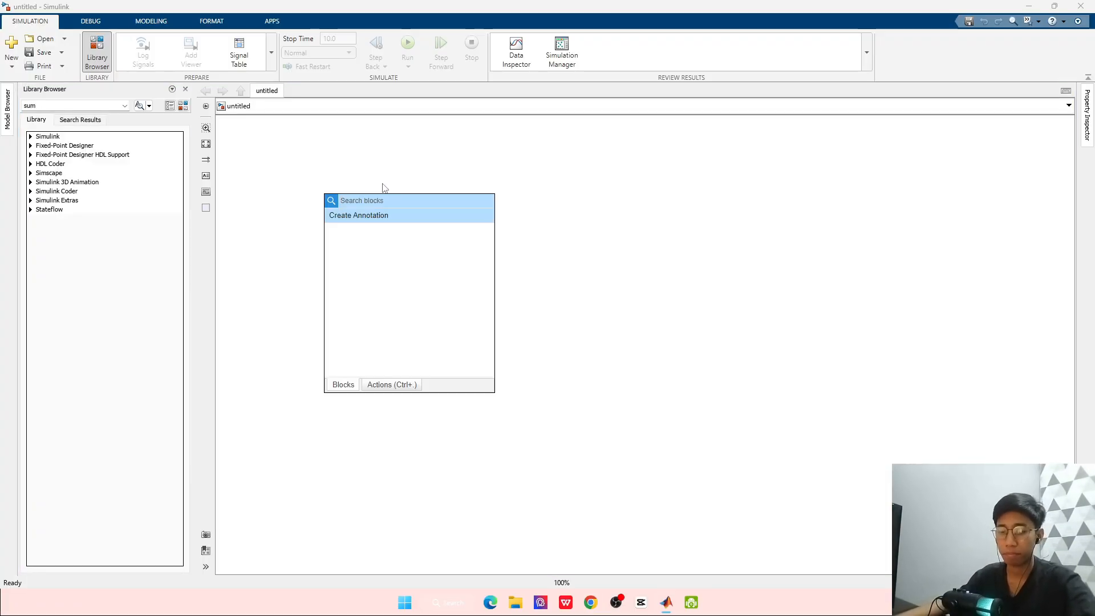
{"action": "type", "text": "amp"}
{"action": "key", "text": "BackSpace"}
{"action": "key", "text": "BackSpace"}
{"action": "key", "text": "BackSpace"}
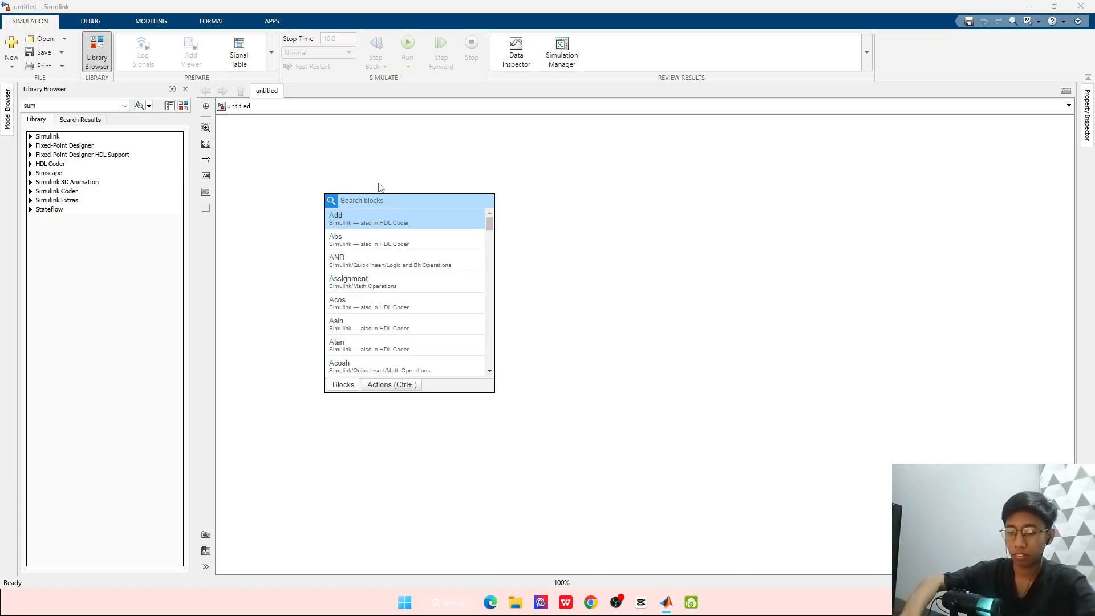
{"action": "type", "text": "ramp"}
{"action": "left_click", "coordinate": [349, 219]}
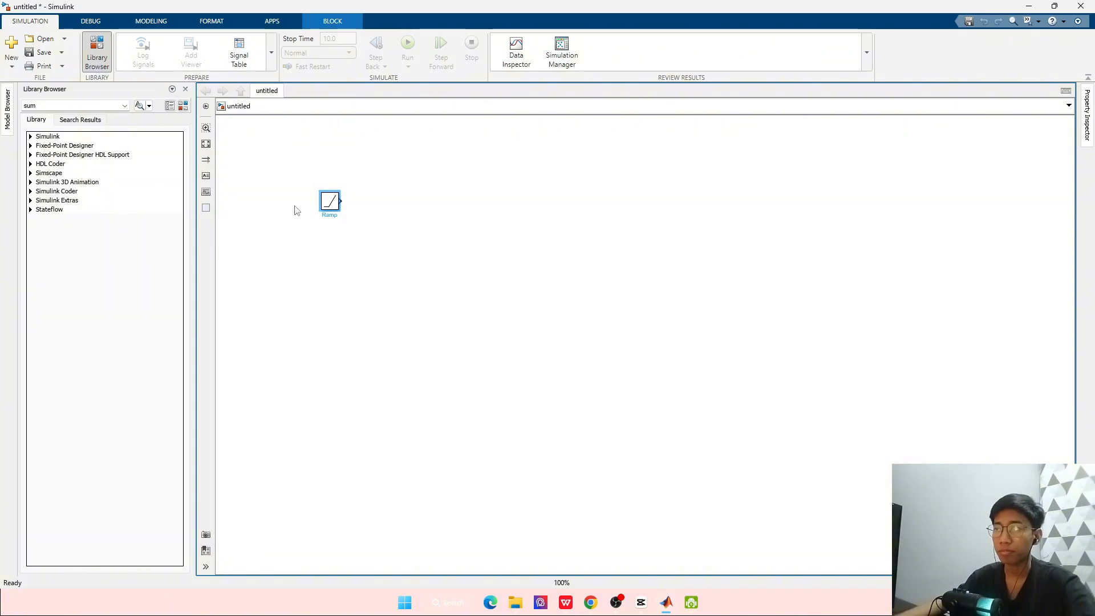
{"action": "left_click_drag", "start_coordinate": [329, 201], "coordinate": [333, 246]}
{"action": "left_click", "coordinate": [445, 273]}
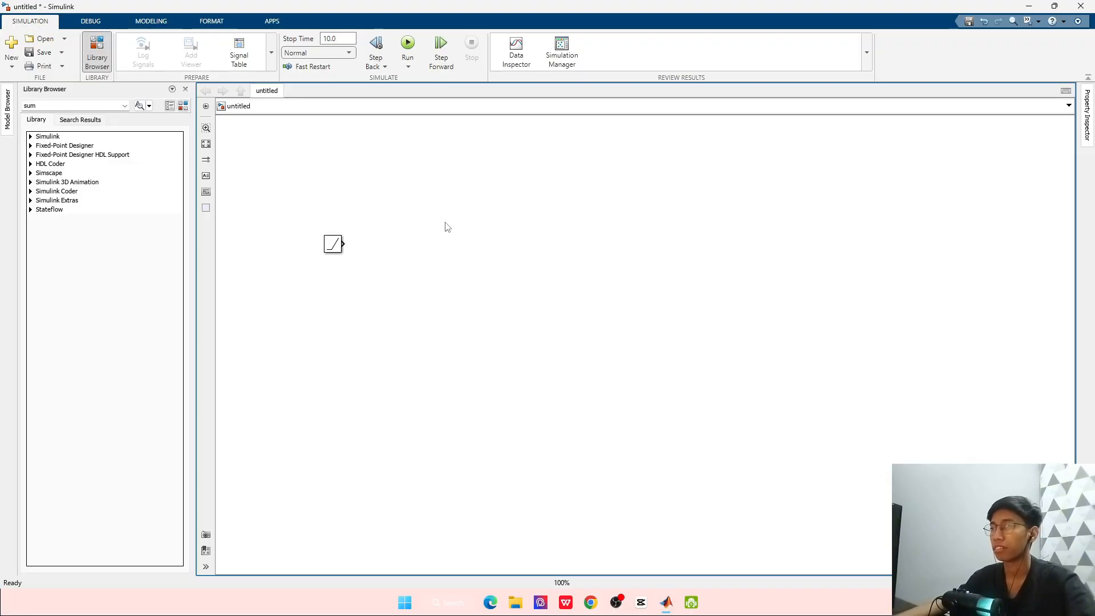
Add a Gain block and place it to the right of the Ramp block, in line with it
{"action": "double_click", "coordinate": [446, 224]}
{"action": "type", "text": "gain"}
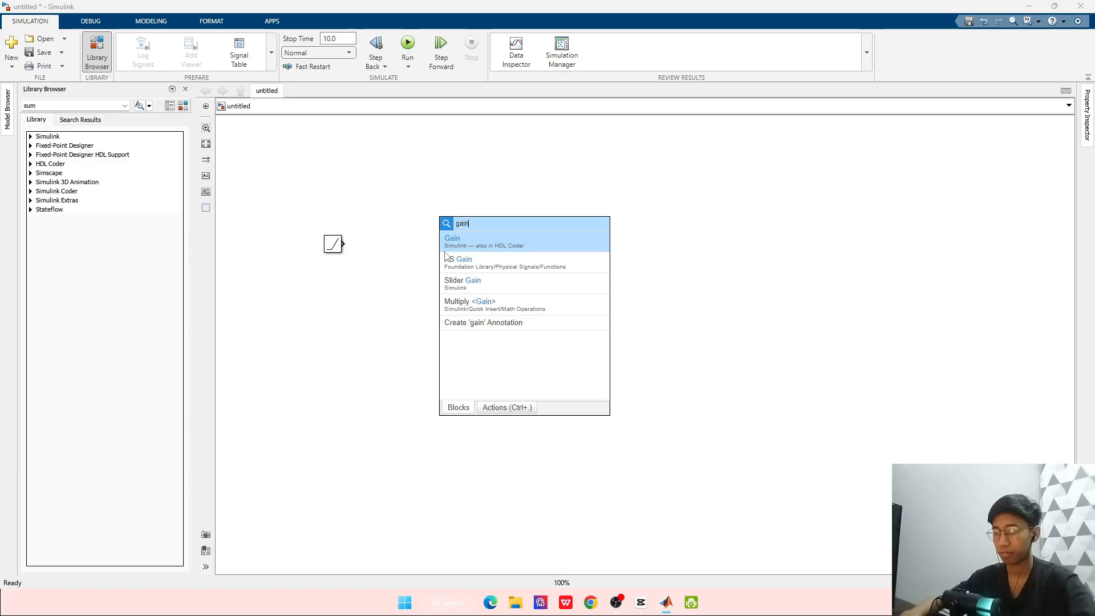
{"action": "key", "text": "Return"}
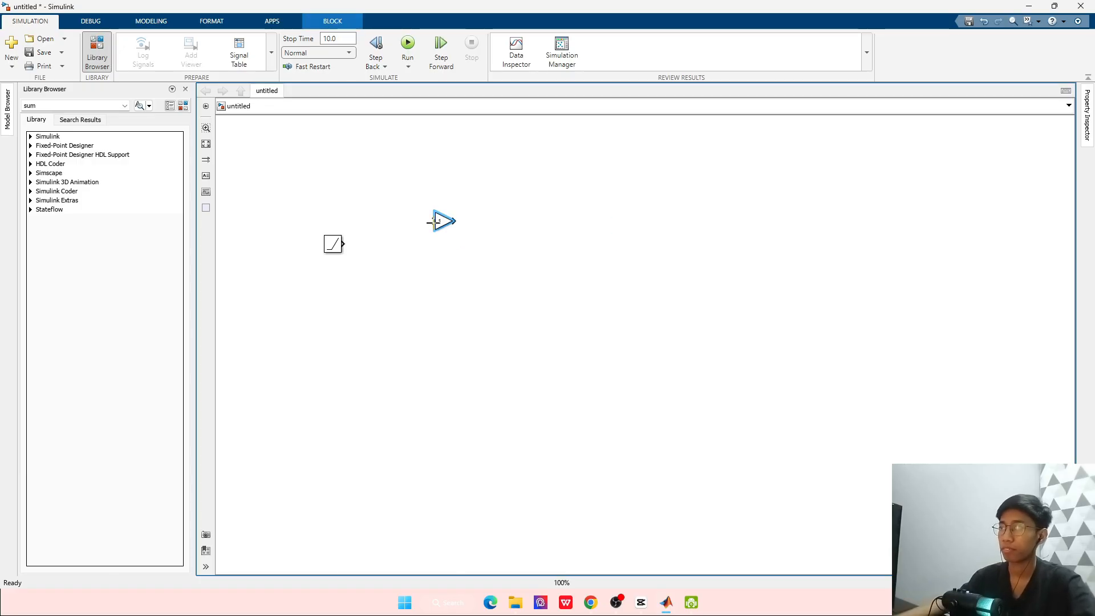
{"action": "left_click_drag", "start_coordinate": [433, 222], "coordinate": [406, 246]}
{"action": "left_click", "coordinate": [513, 269]}
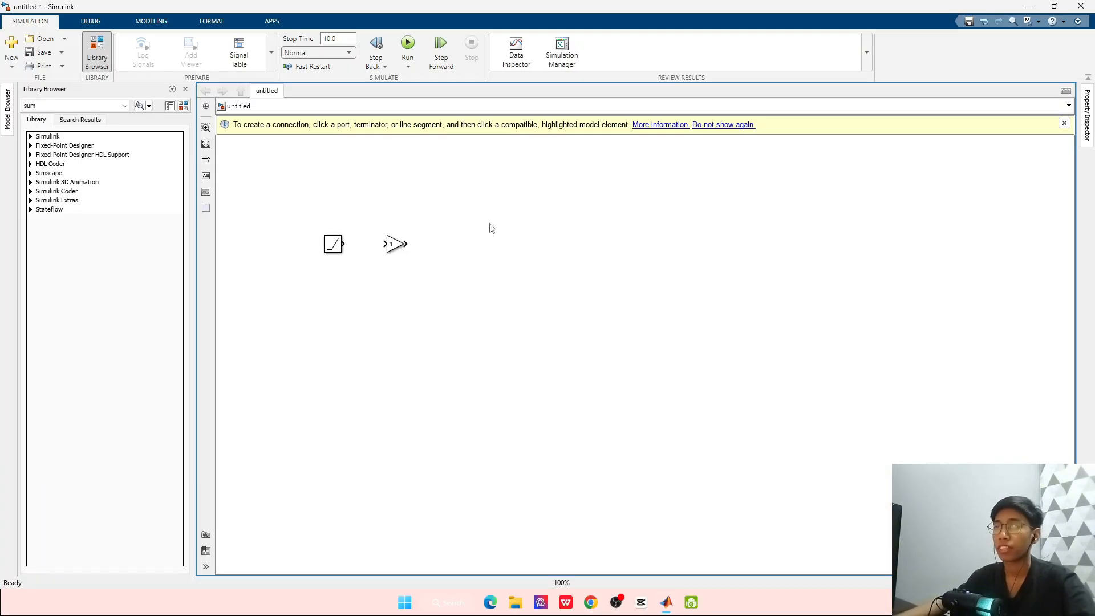
Add a Sum block and place it just right of the Gain block in the same row
{"action": "double_click", "coordinate": [536, 225]}
{"action": "type", "text": "sum"}
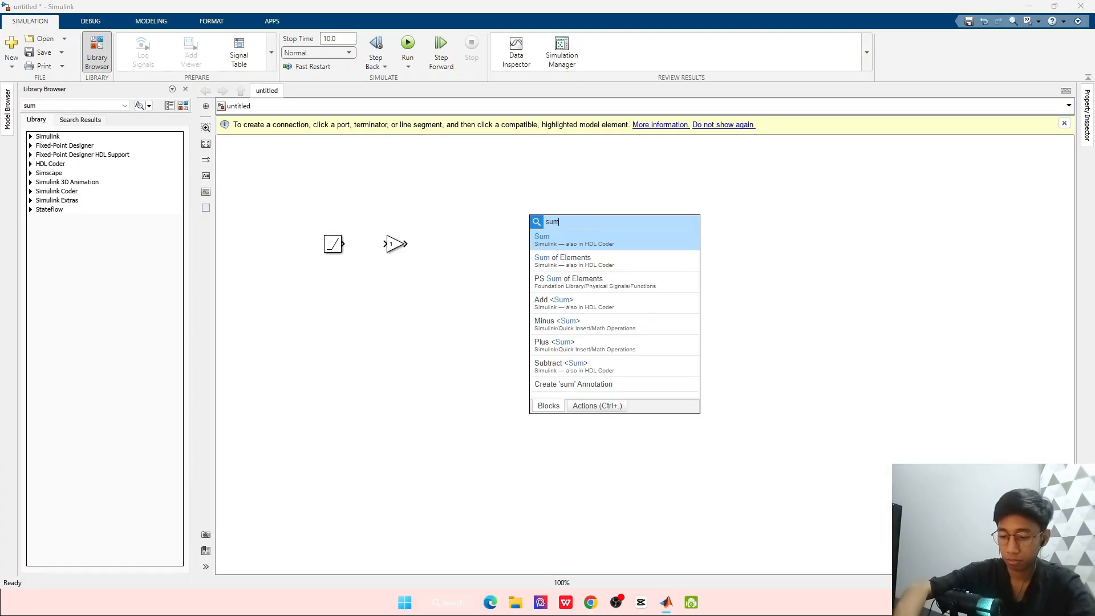
{"action": "key", "text": "Return"}
{"action": "left_click_drag", "start_coordinate": [537, 226], "coordinate": [440, 250]}
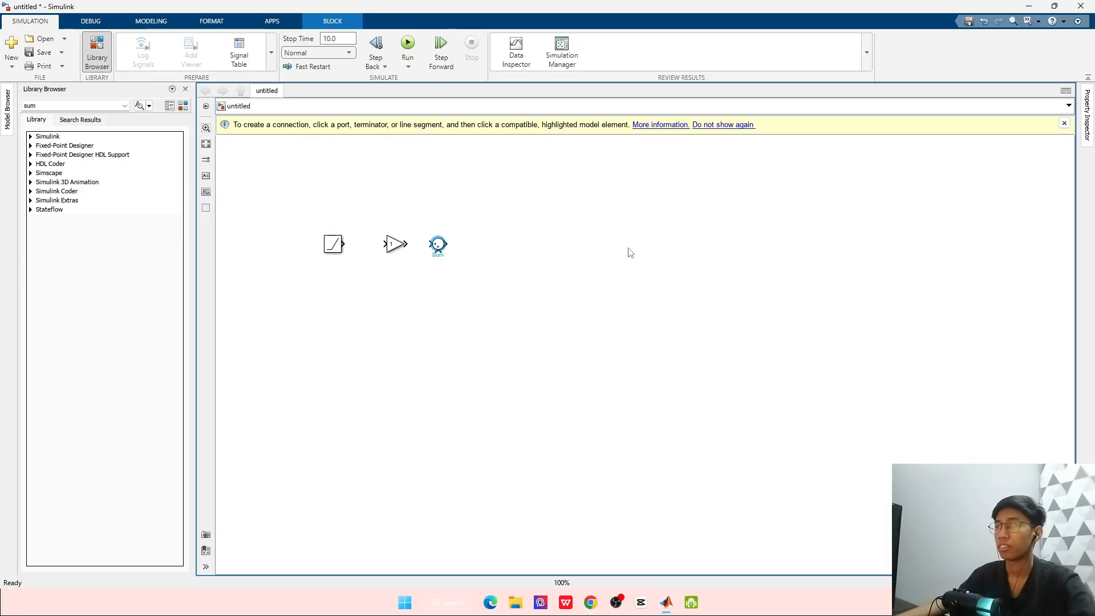
Add a second Gain block to the right of the Sum block and align it with the row
{"action": "double_click", "coordinate": [565, 248]}
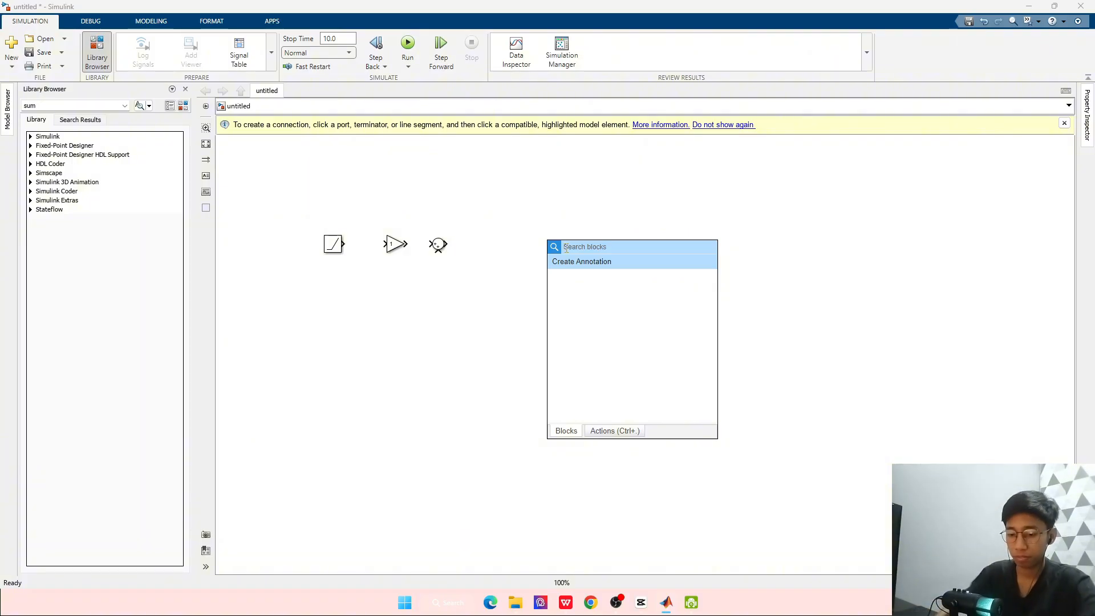
{"action": "type", "text": "gain"}
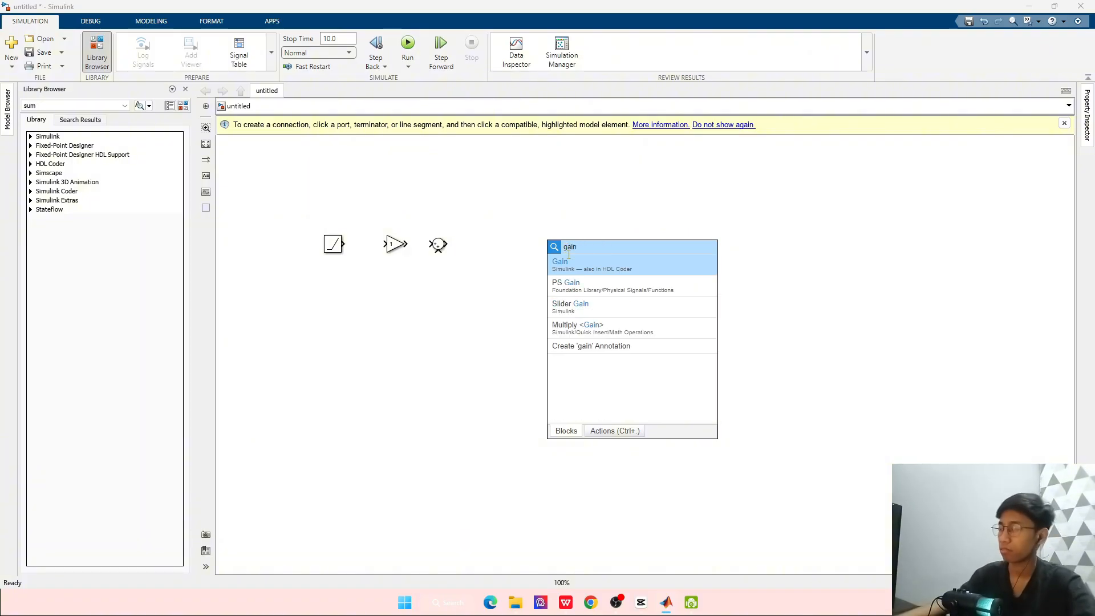
{"action": "key", "text": "Return"}
{"action": "left_click_drag", "start_coordinate": [550, 244], "coordinate": [486, 247]}
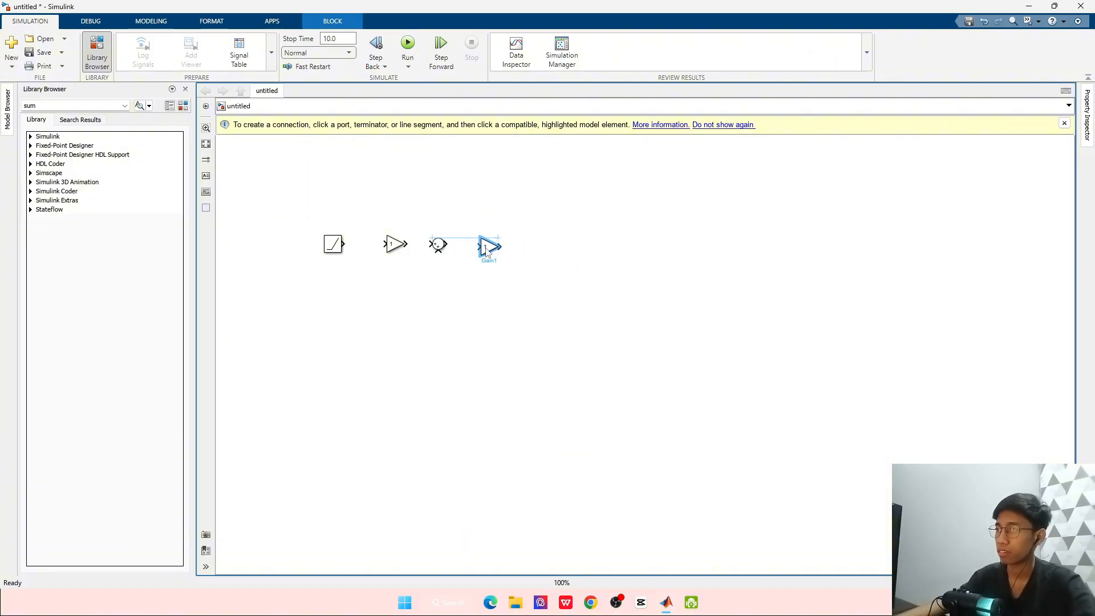
{"action": "left_click", "coordinate": [610, 251]}
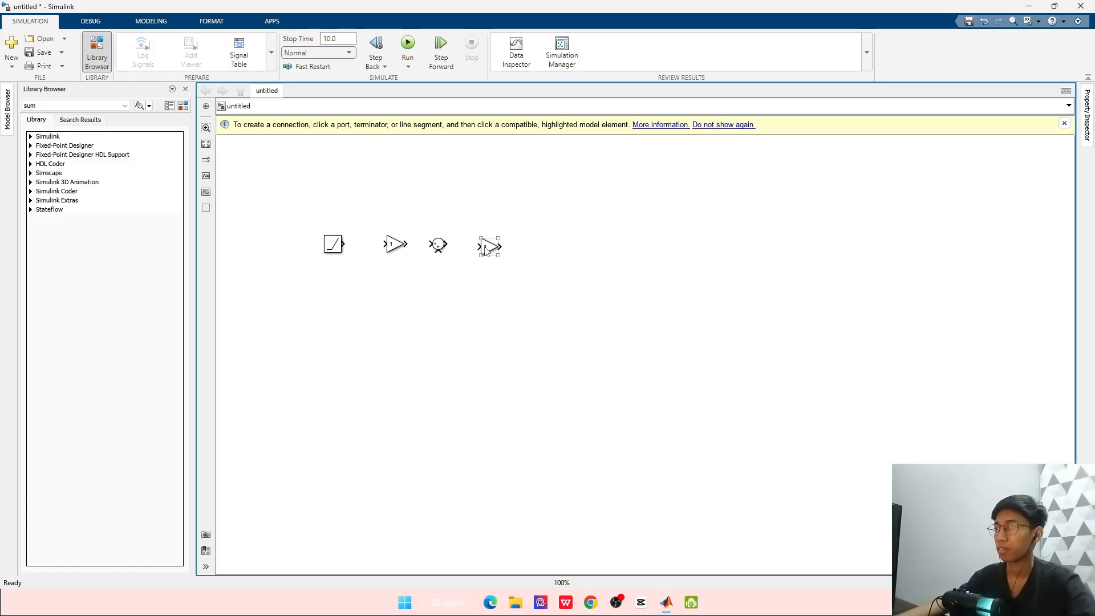
{"action": "left_click", "coordinate": [614, 242]}
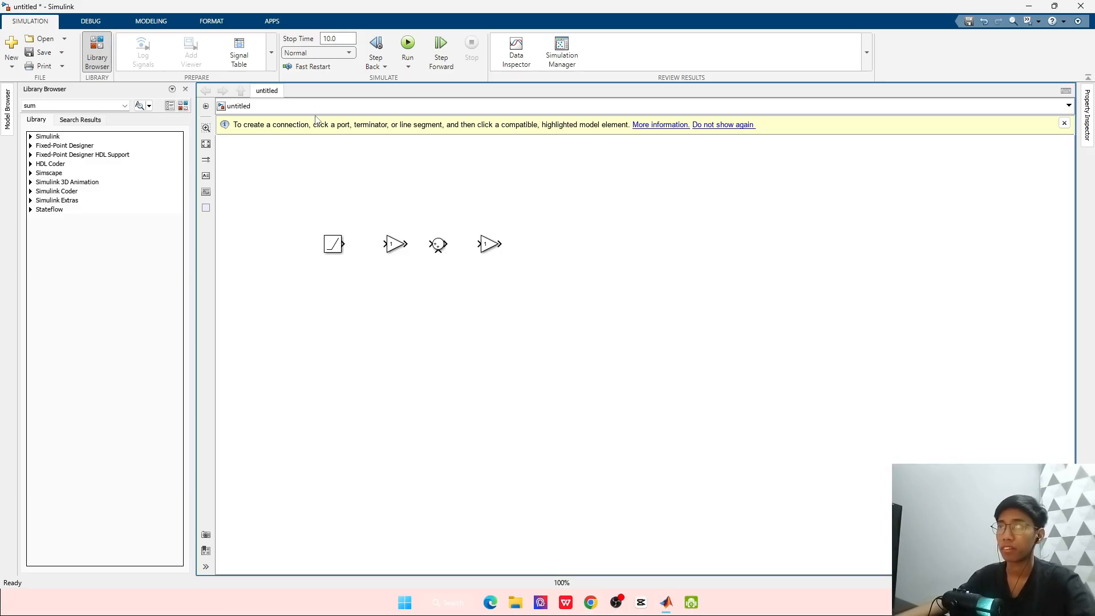
Add a Scope block and place it at the right end of the block row
{"action": "double_click", "coordinate": [447, 206]}
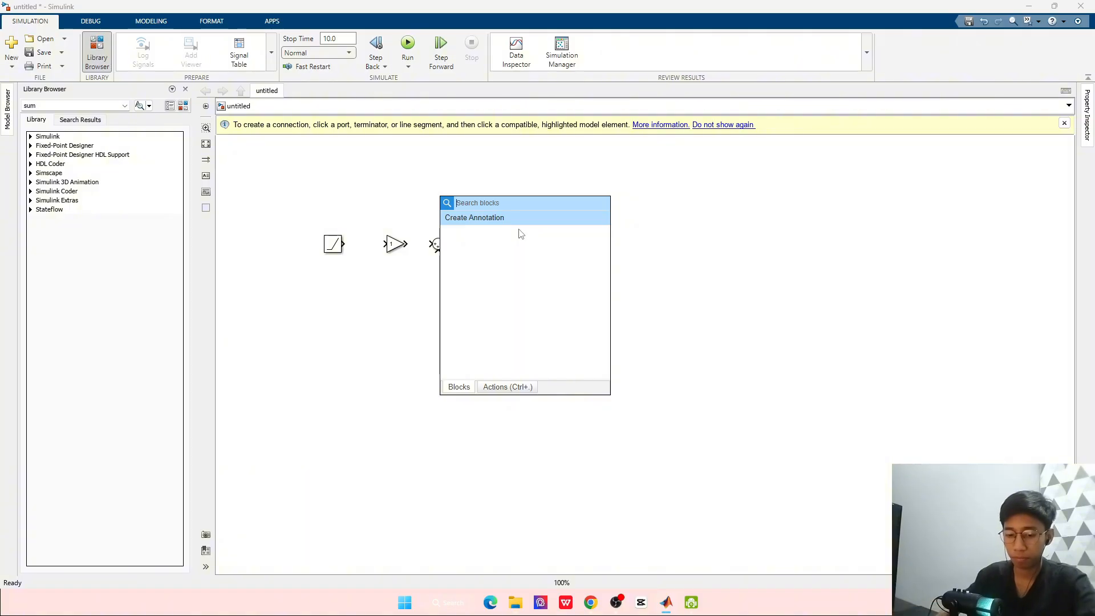
{"action": "type", "text": "sco"}
{"action": "left_click", "coordinate": [519, 228]}
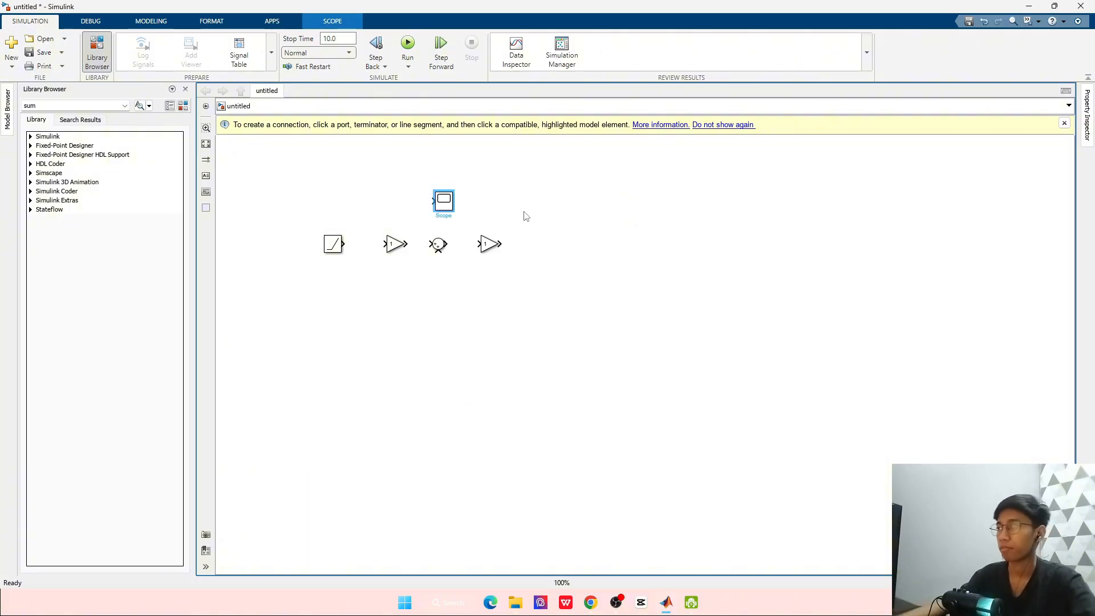
{"action": "left_click_drag", "start_coordinate": [553, 229], "coordinate": [553, 244]}
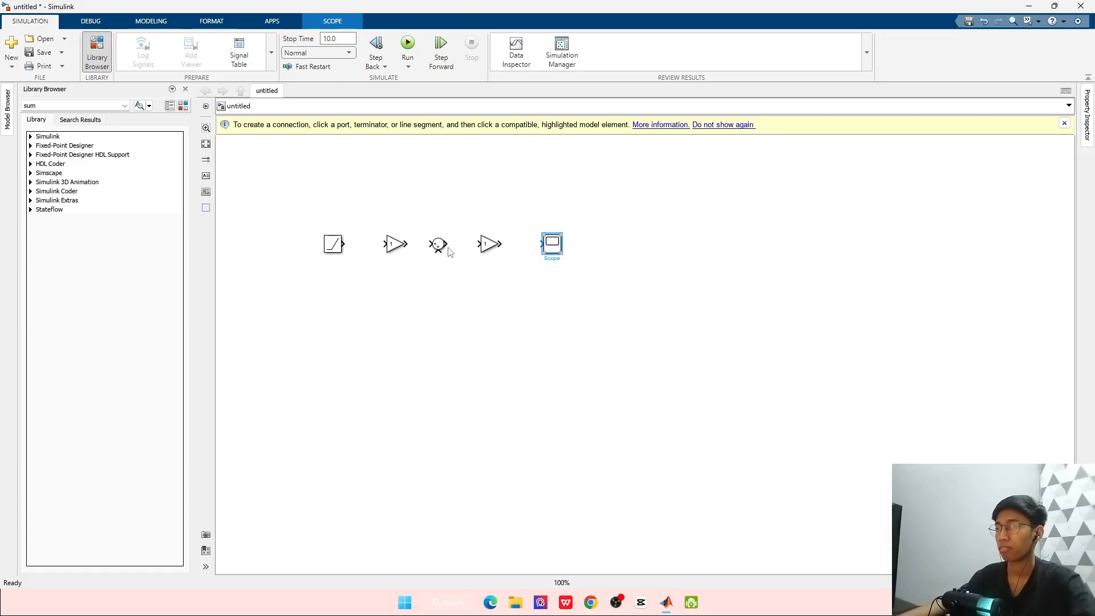
Copy the second Gain block below the row and rotate the copy 180 degrees for the feedback path
{"action": "left_click", "coordinate": [487, 245]}
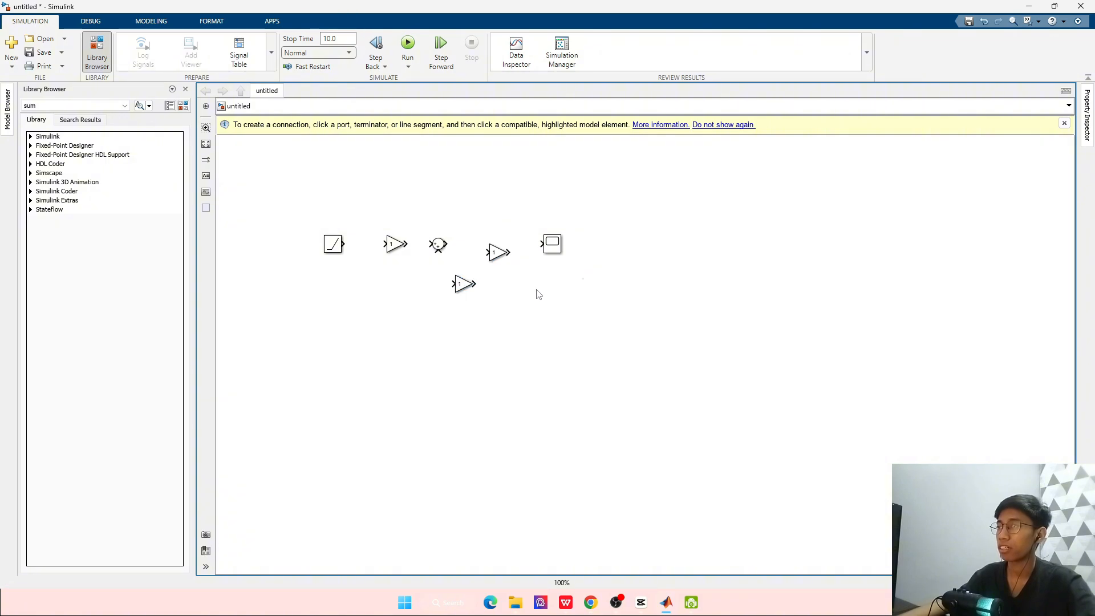
{"action": "left_click", "coordinate": [459, 288]}
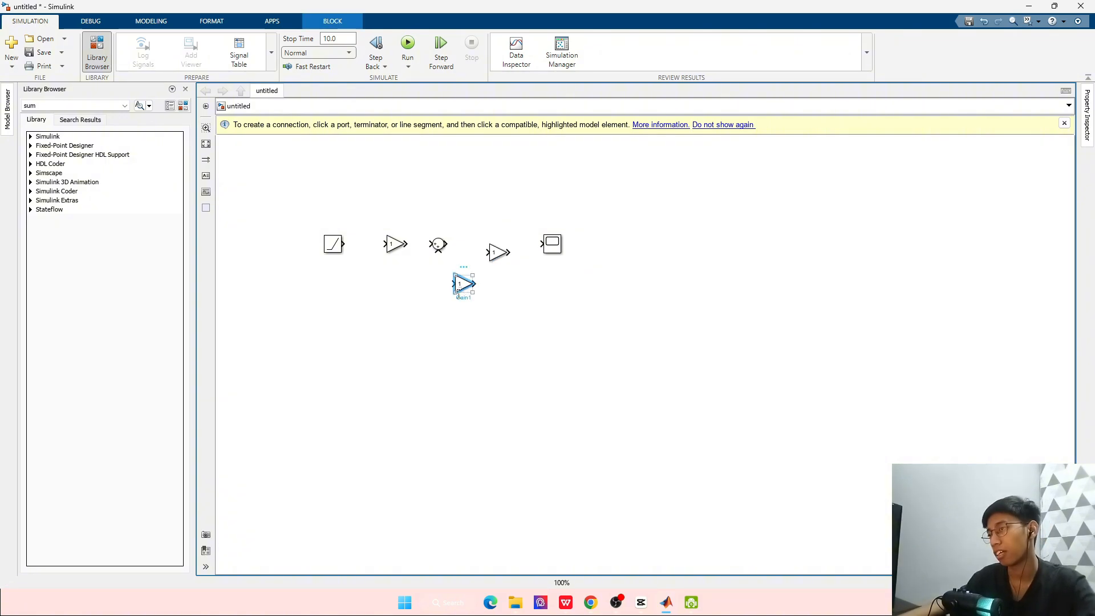
{"action": "key", "text": "ctrl+r"}
{"action": "key", "text": "ctrl+r"}
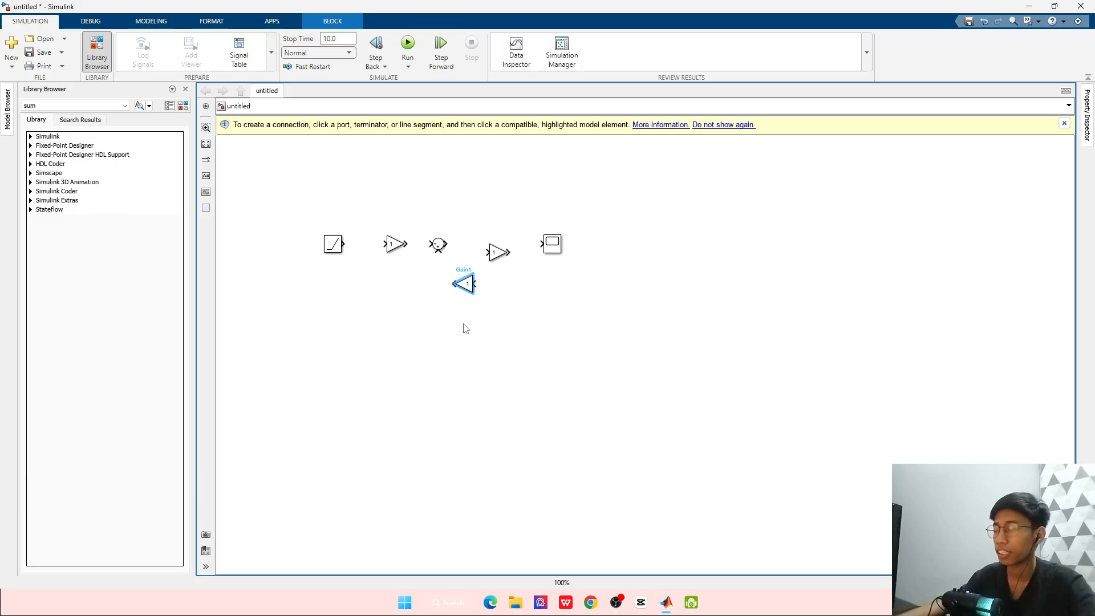
{"action": "left_click", "coordinate": [543, 302]}
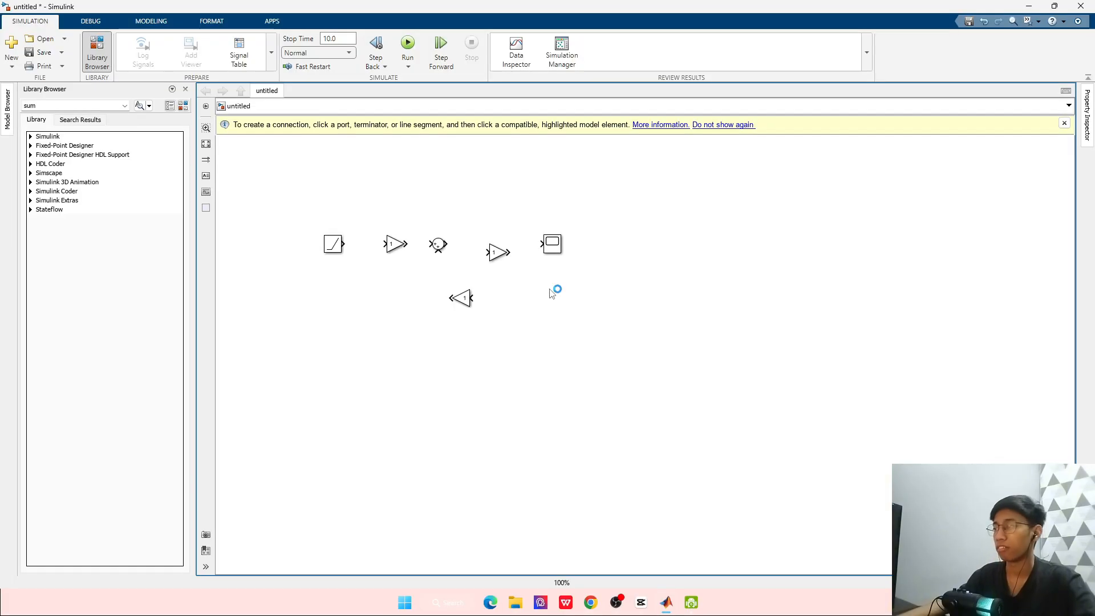
Add a Derivative block rotated 180 degrees to the right of the feedback Gain, and realign the second forward Gain with the upper row
{"action": "double_click", "coordinate": [552, 289]}
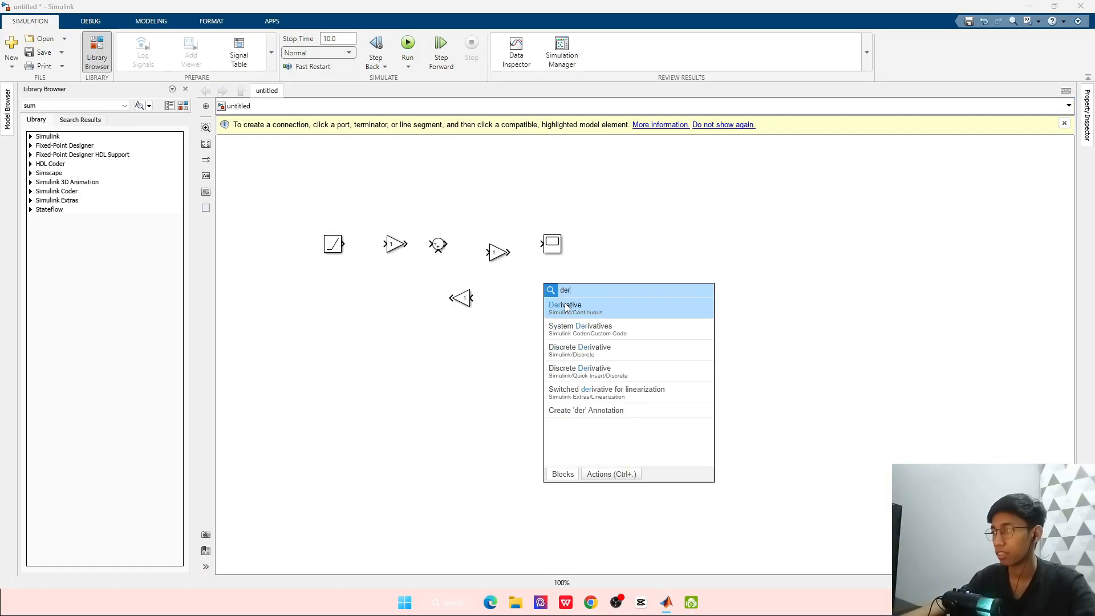
{"action": "left_click", "coordinate": [566, 308]}
{"action": "left_click_drag", "start_coordinate": [550, 292], "coordinate": [440, 299]}
{"action": "key", "text": "ctrl+r"}
{"action": "key", "text": "ctrl+r"}
{"action": "left_click", "coordinate": [545, 311]}
{"action": "left_click", "coordinate": [555, 296]}
{"action": "left_click_drag", "start_coordinate": [498, 252], "coordinate": [489, 245]}
{"action": "left_click", "coordinate": [622, 256]}
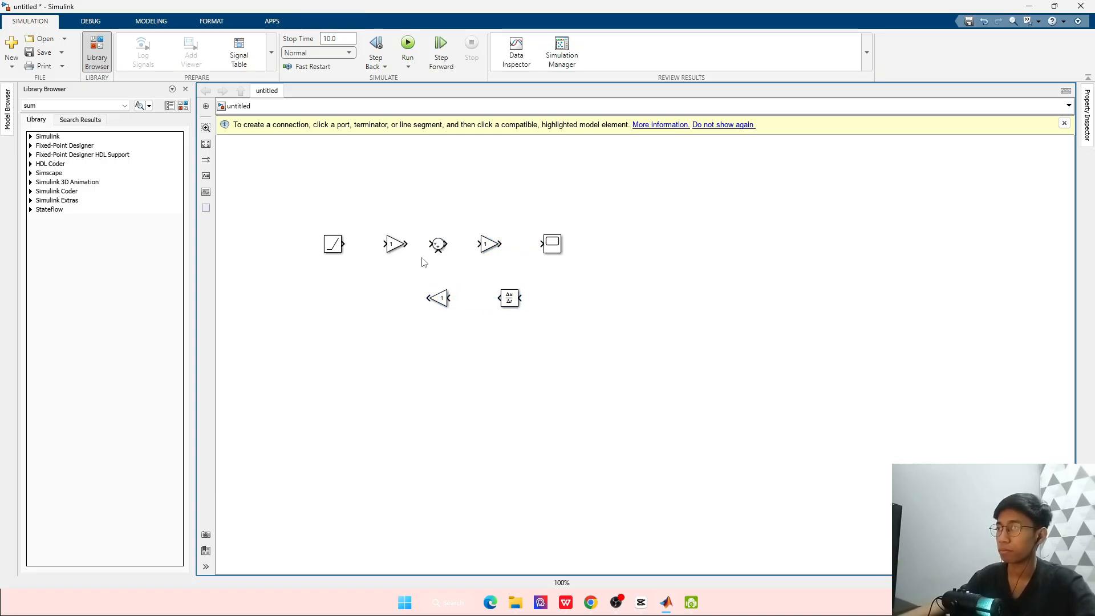
Connect the Ramp, first Gain, Sum, second Gain and Scope blocks in series
{"action": "left_click", "coordinate": [377, 250]}
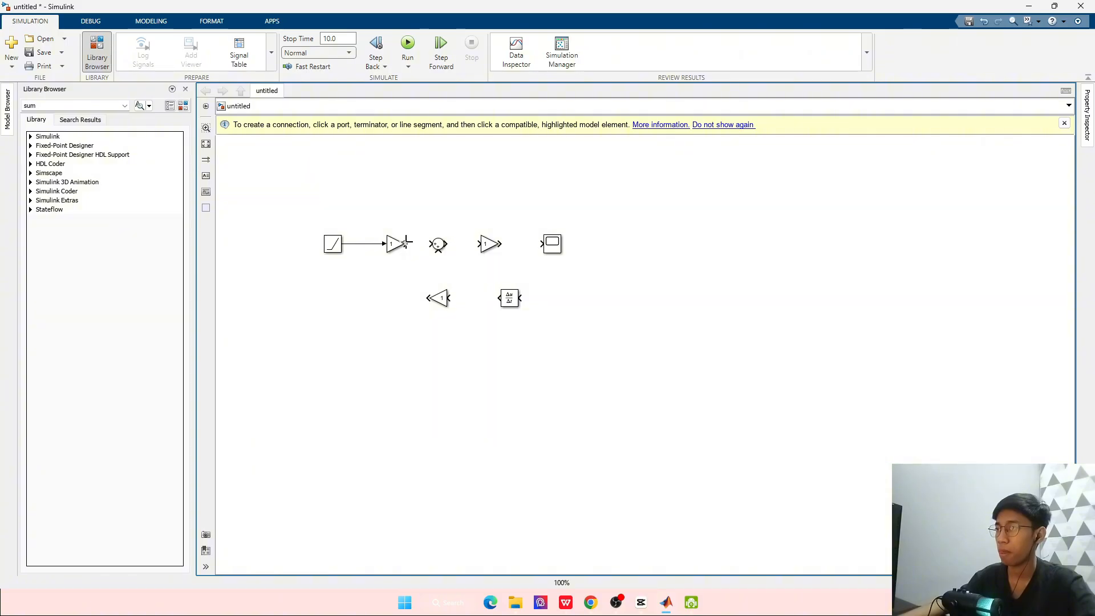
{"action": "left_click", "coordinate": [431, 240]}
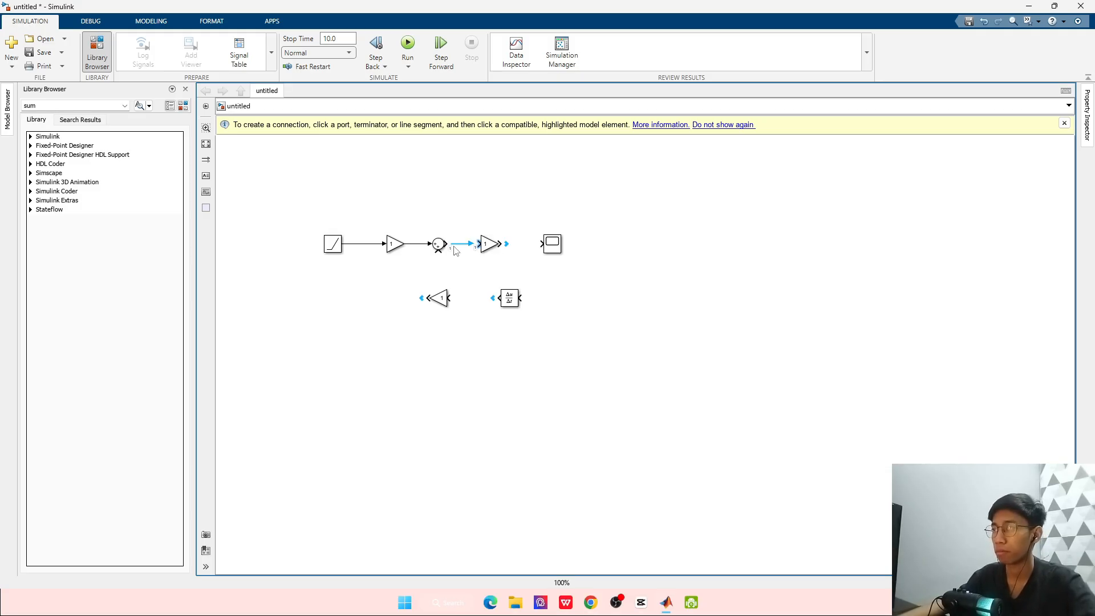
{"action": "left_click", "coordinate": [454, 251]}
{"action": "left_click", "coordinate": [528, 249]}
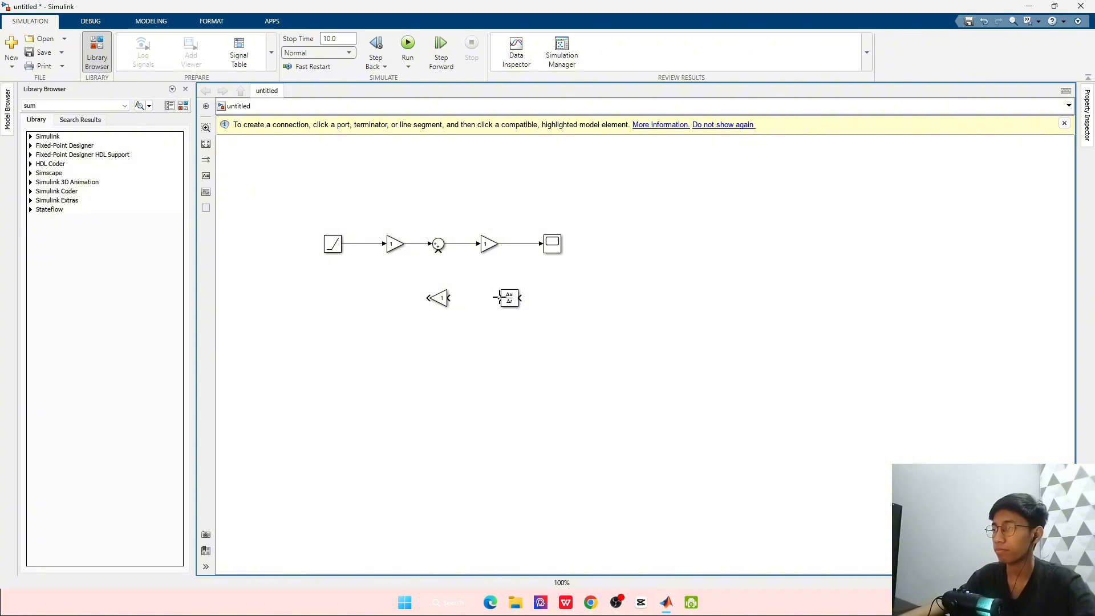
Wire the feedback loop from the Scope input line through the Derivative and feedback Gain into the Sum block's lower input
{"action": "left_click_drag", "start_coordinate": [509, 297], "coordinate": [508, 281]}
{"action": "left_click", "coordinate": [546, 299]}
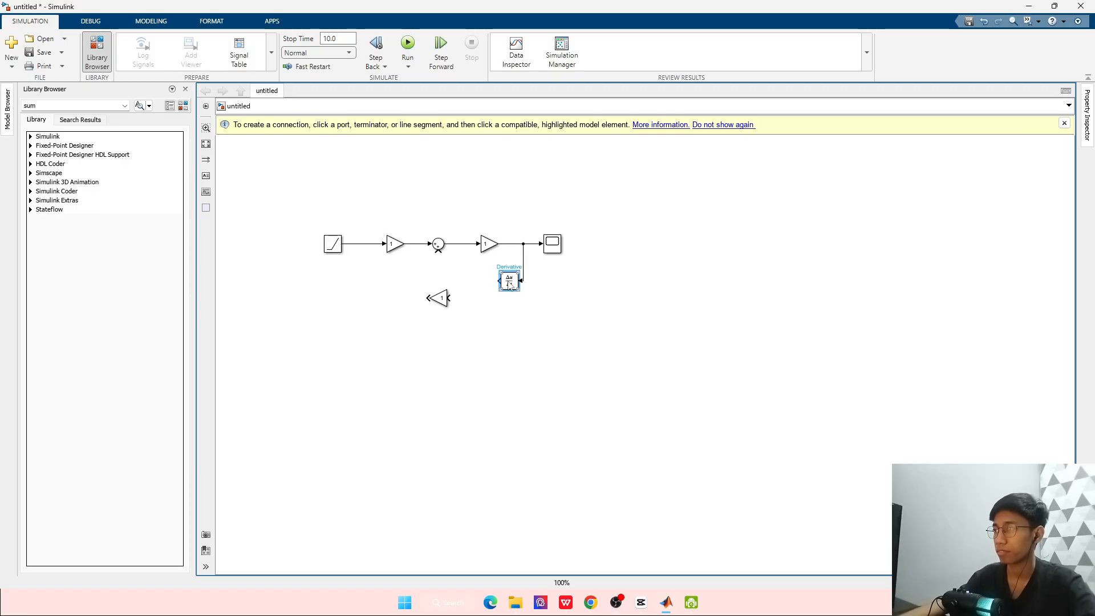
{"action": "left_click", "coordinate": [508, 281]}
{"action": "left_click", "coordinate": [539, 295]}
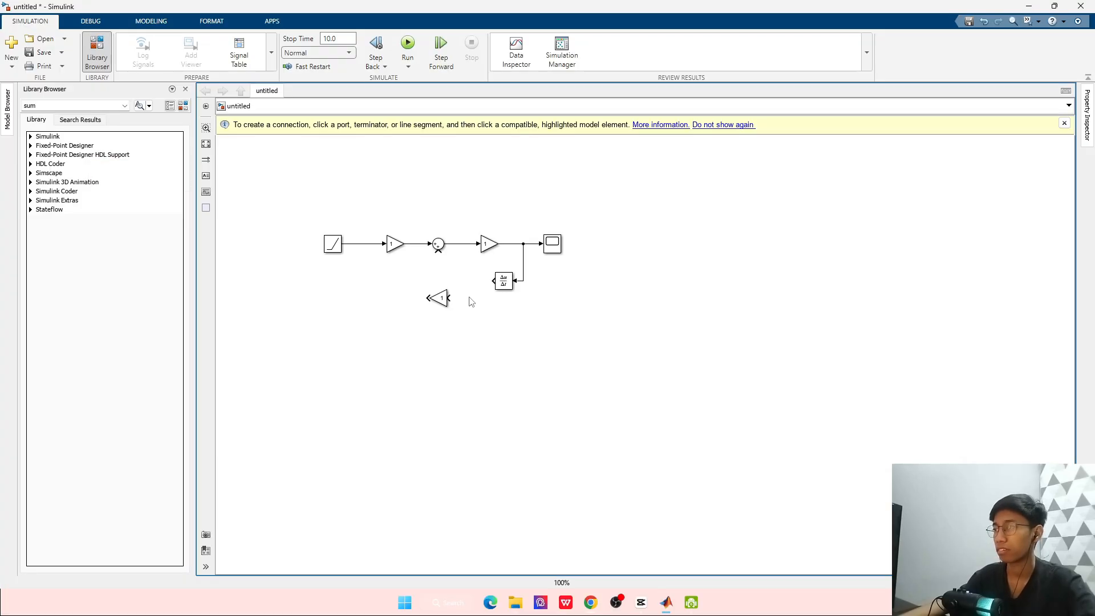
{"action": "left_click_drag", "start_coordinate": [456, 297], "coordinate": [481, 282]}
{"action": "left_click", "coordinate": [482, 280]}
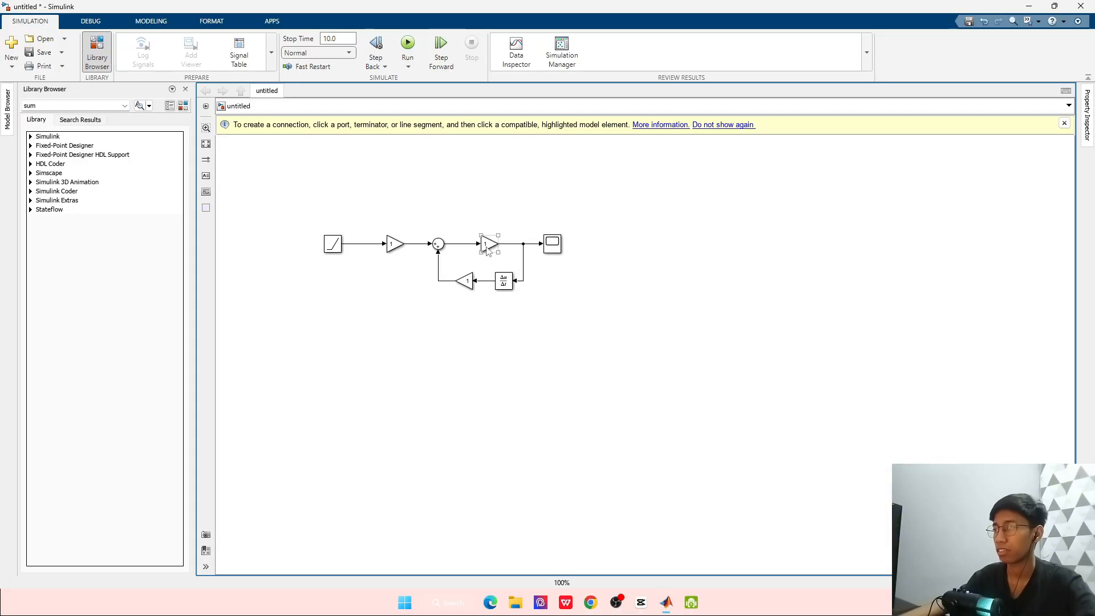
Set the Sum block's list of signs to |+- so that the feedback input is subtracted
{"action": "left_click", "coordinate": [444, 249]}
{"action": "double_click", "coordinate": [440, 246]}
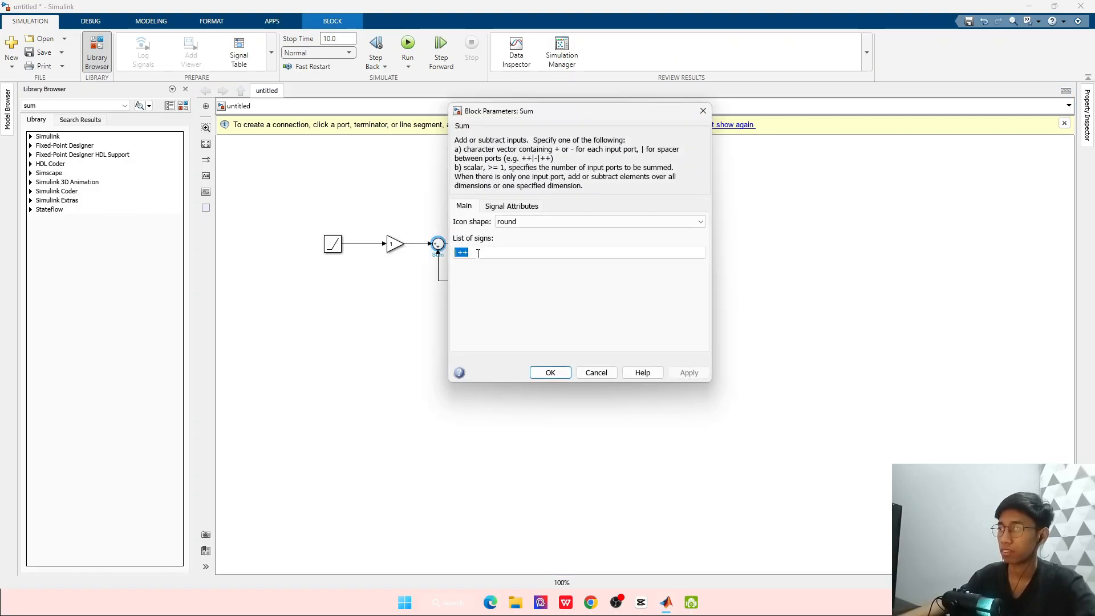
{"action": "left_click", "coordinate": [472, 251]}
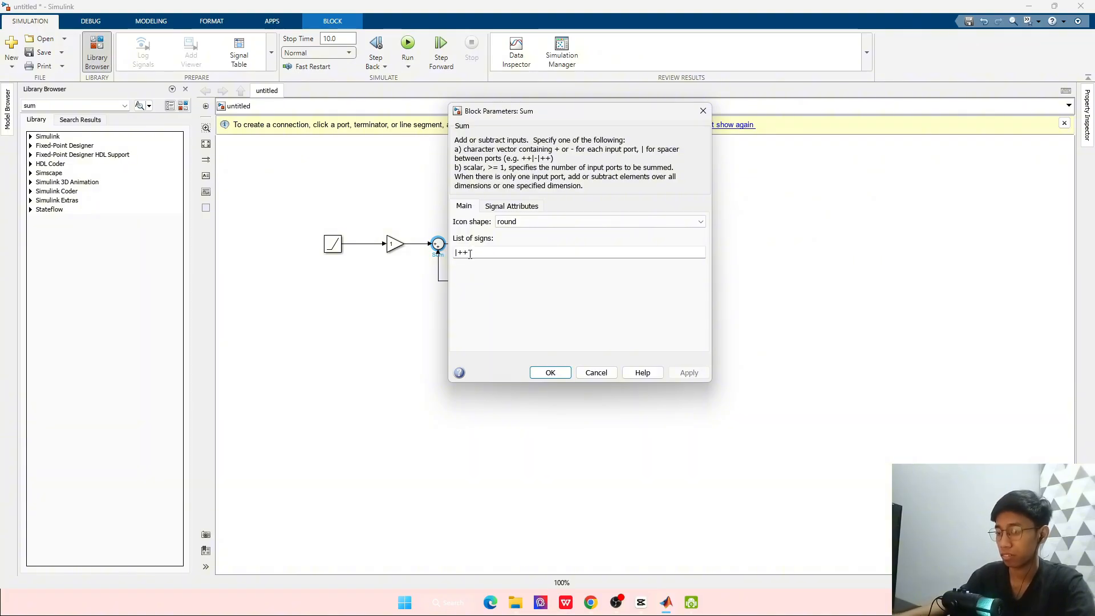
{"action": "key", "text": "BackSpace"}
{"action": "type", "text": "-"}
{"action": "key", "text": "Return"}
Create a model workspace variable kv with value 1 and assign it as the gain of the first forward Gain block
{"action": "left_click", "coordinate": [392, 246]}
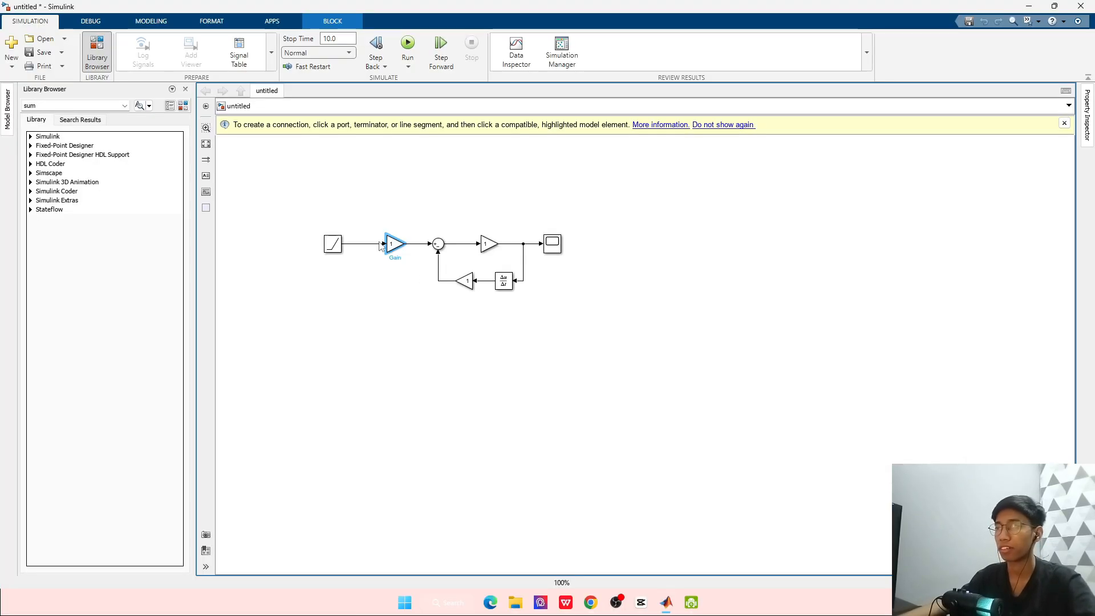
{"action": "double_click", "coordinate": [398, 246]}
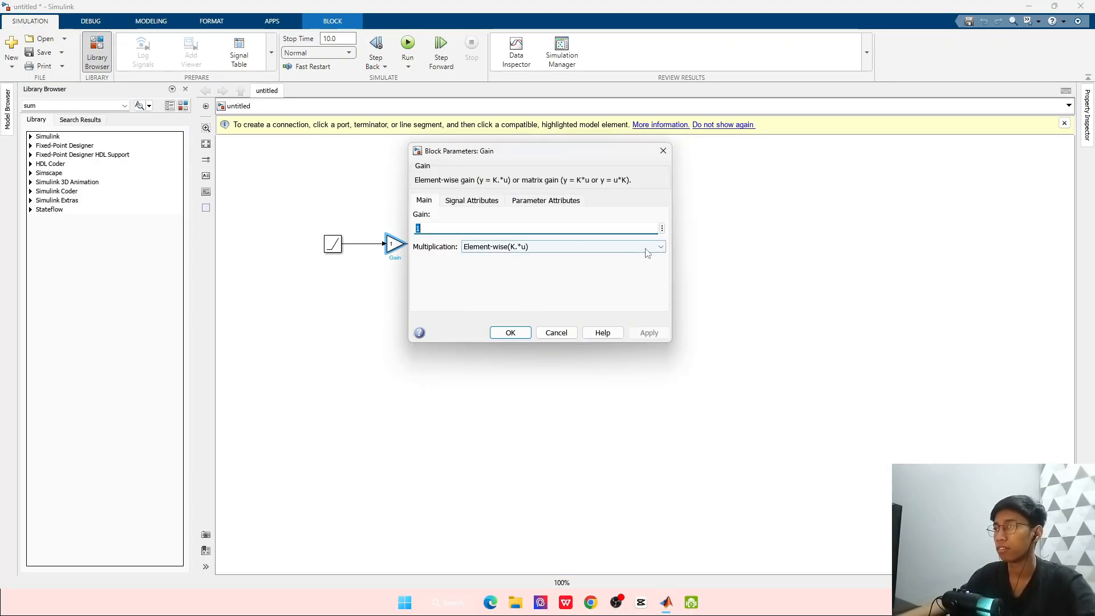
{"action": "left_click", "coordinate": [661, 228]}
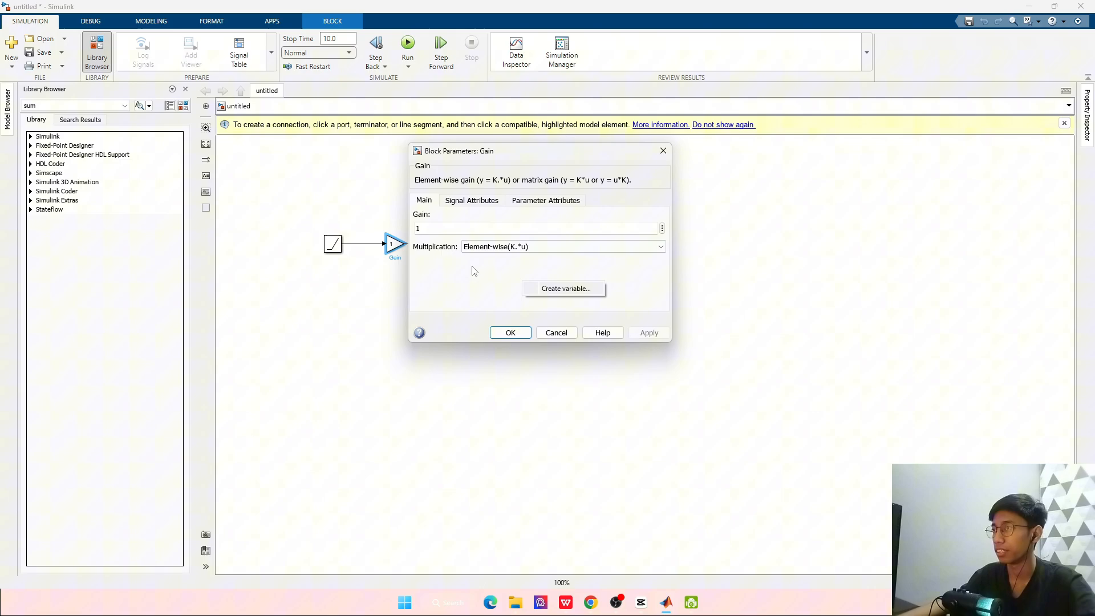
{"action": "left_click", "coordinate": [590, 293]}
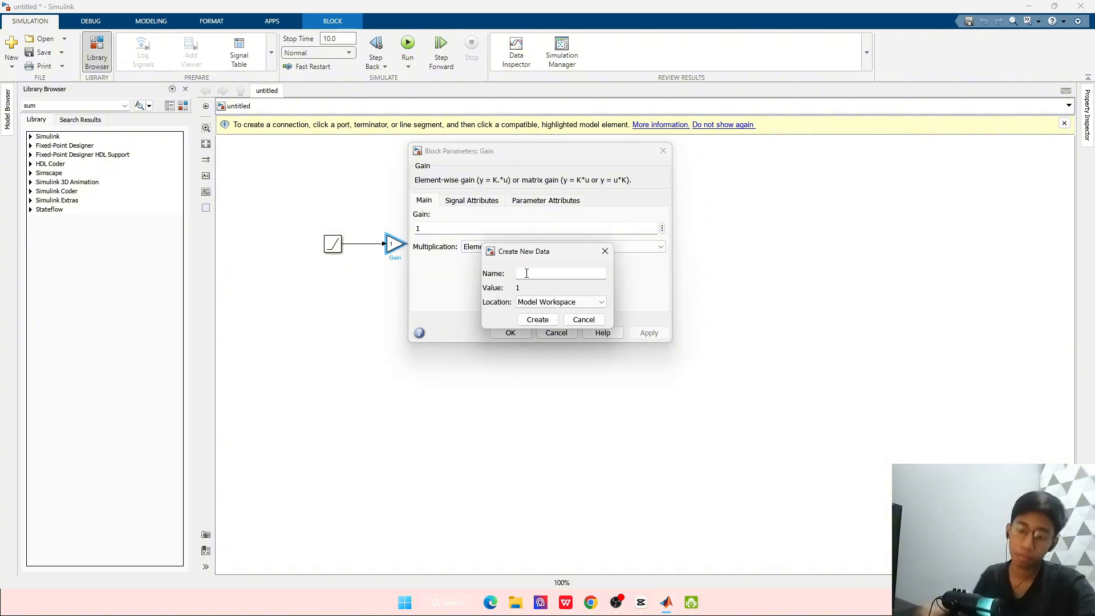
{"action": "type", "text": "kv"}
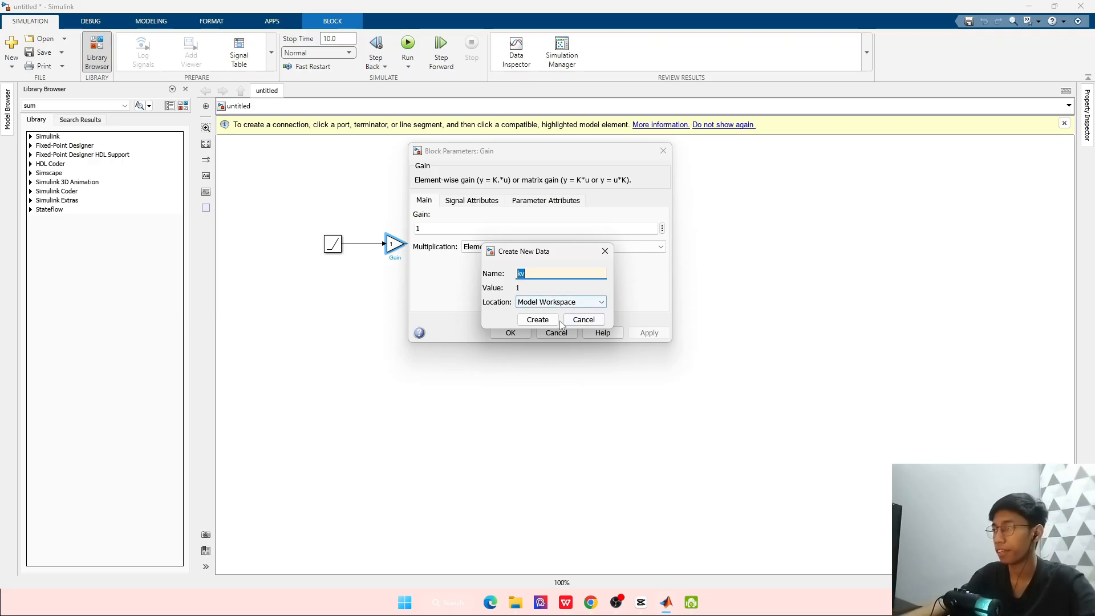
{"action": "left_click", "coordinate": [537, 320]}
{"action": "left_click", "coordinate": [648, 333]}
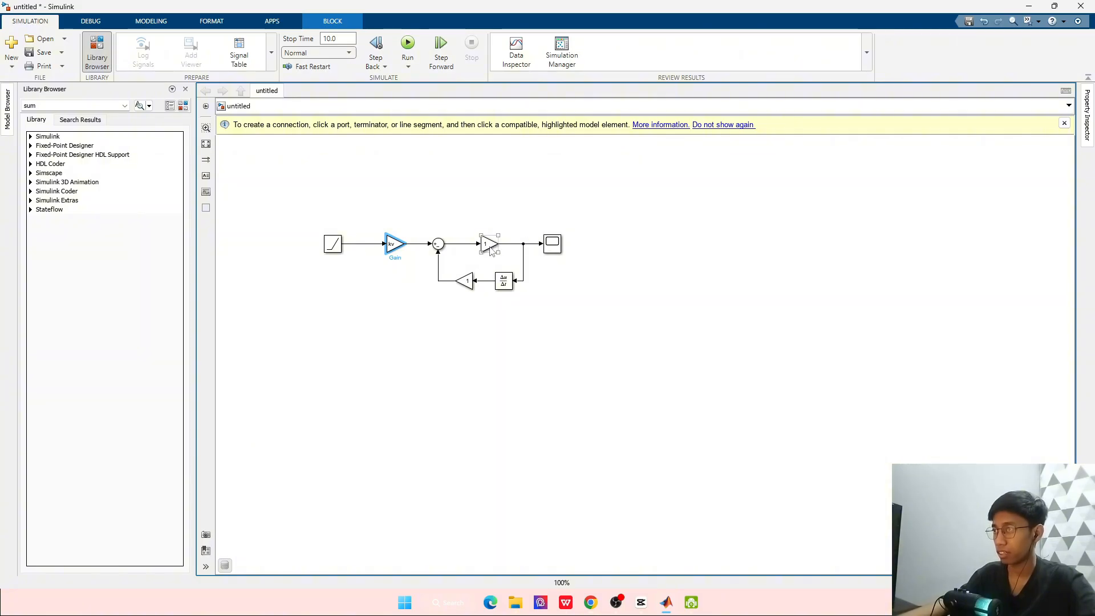
Open the parameters of the second forward Gain block, between the Sum and Scope blocks
{"action": "double_click", "coordinate": [488, 244]}
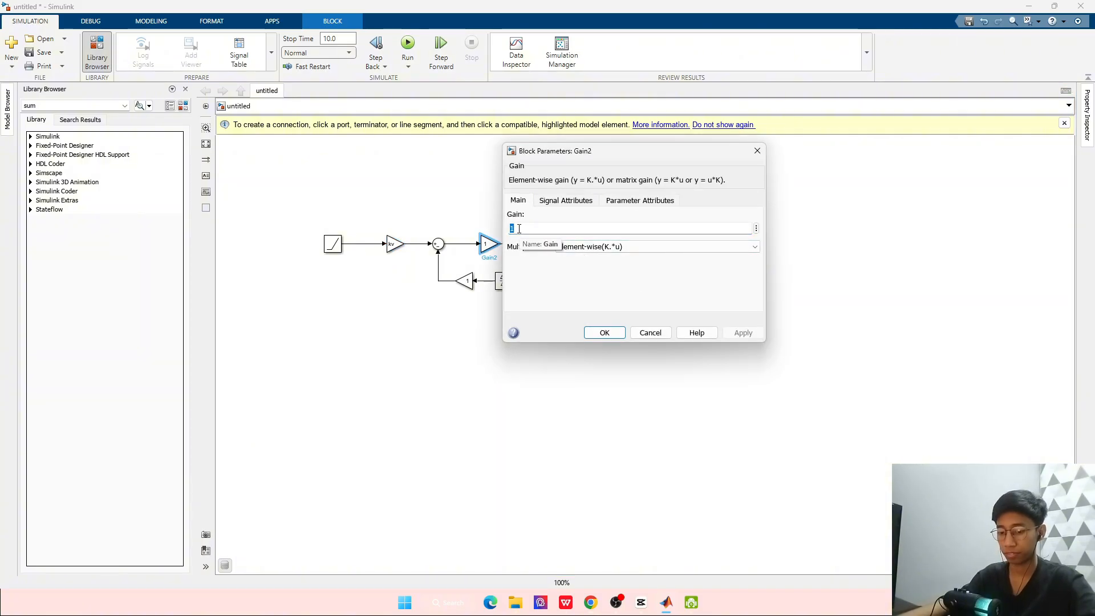
{"action": "type", "text": "r"}
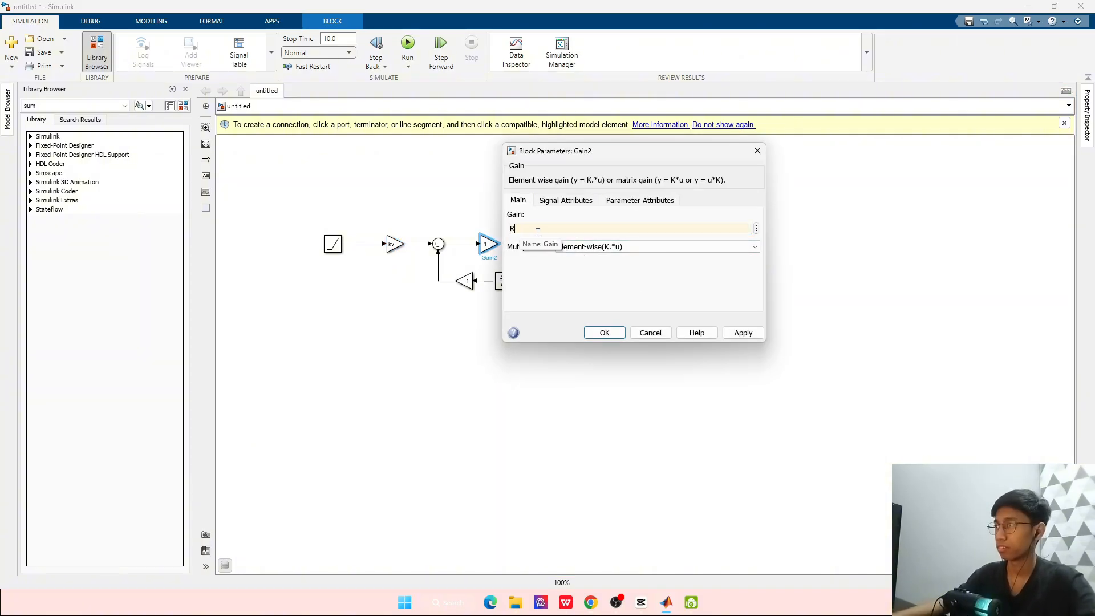
{"action": "left_click", "coordinate": [756, 228]}
{"action": "left_click", "coordinate": [789, 241]}
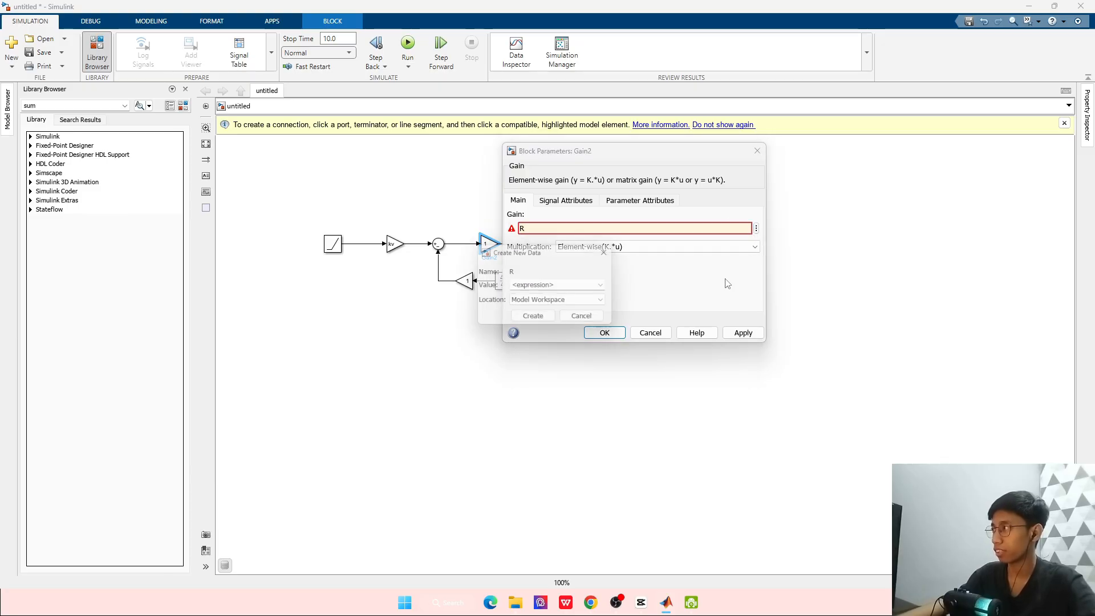
{"action": "left_click", "coordinate": [611, 251]}
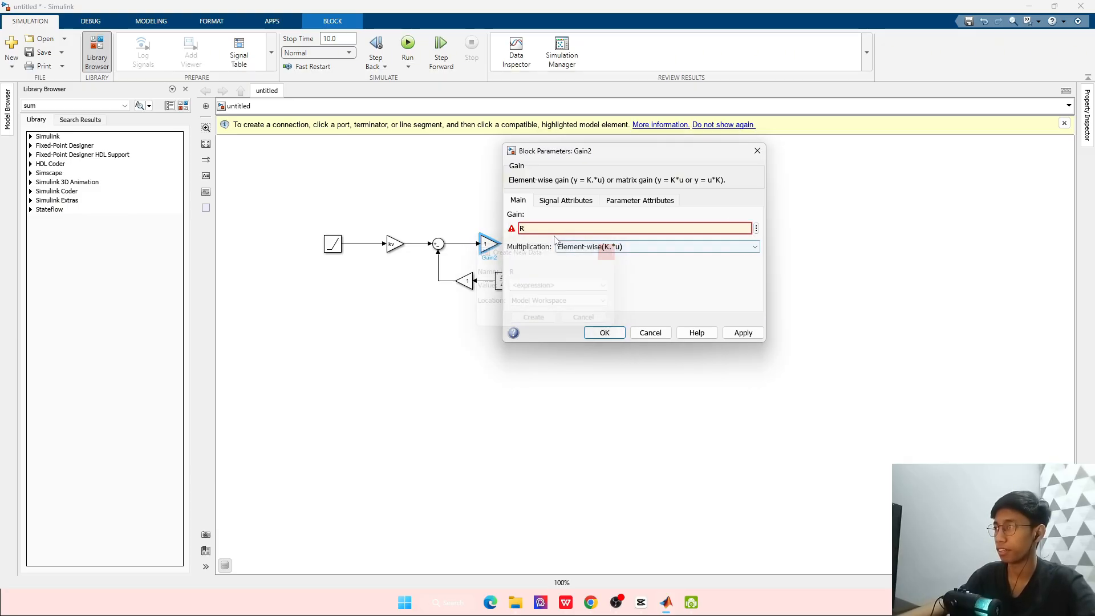
{"action": "double_click", "coordinate": [534, 230]}
{"action": "key", "text": "BackSpace"}
Create a model workspace variable R with value 1 and assign it as the second forward Gain block's gain
{"action": "left_click", "coordinate": [756, 229]}
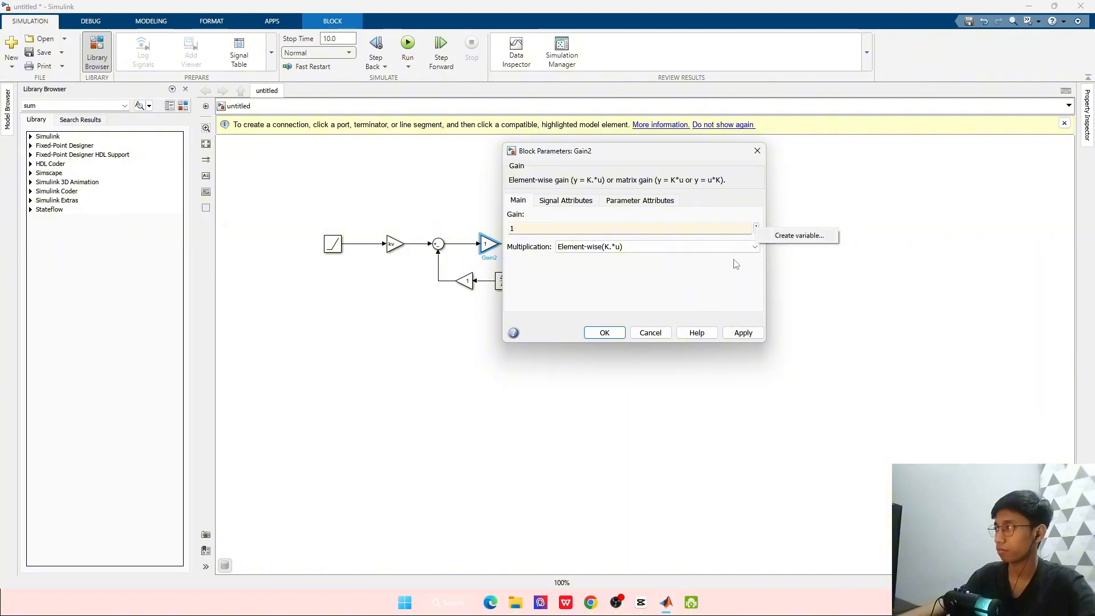
{"action": "left_click", "coordinate": [797, 235]}
{"action": "type", "text": "R"}
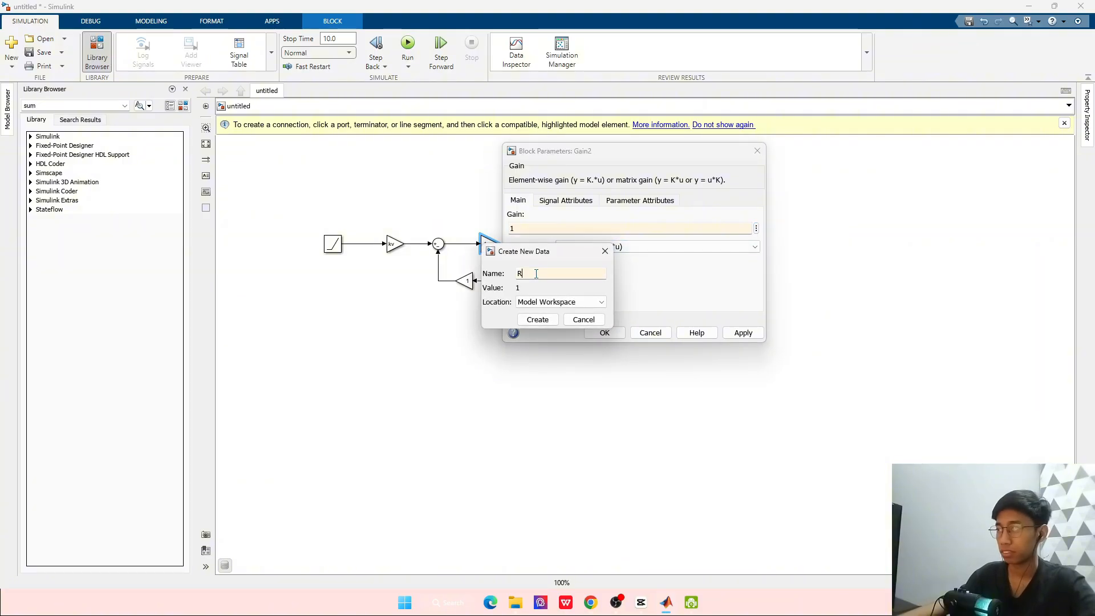
{"action": "left_click", "coordinate": [537, 320]}
{"action": "left_click", "coordinate": [735, 336]}
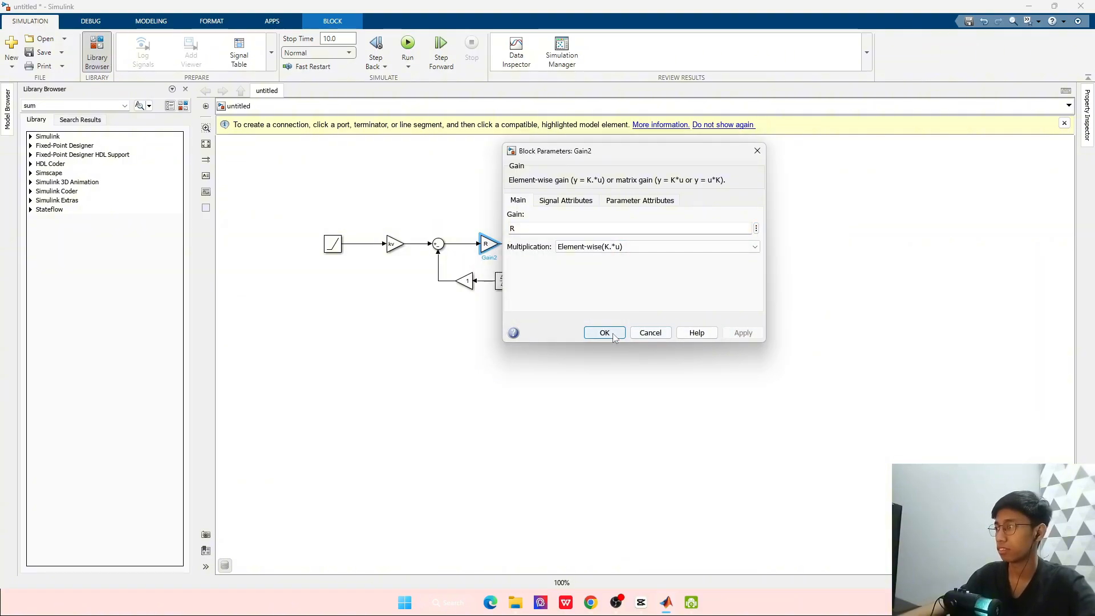
{"action": "left_click", "coordinate": [610, 334]}
Create a model workspace variable A with value 1 and assign it as the gain of the feedback Gain block
{"action": "key", "text": "alt+Tab"}
{"action": "key", "text": "alt+Tab"}
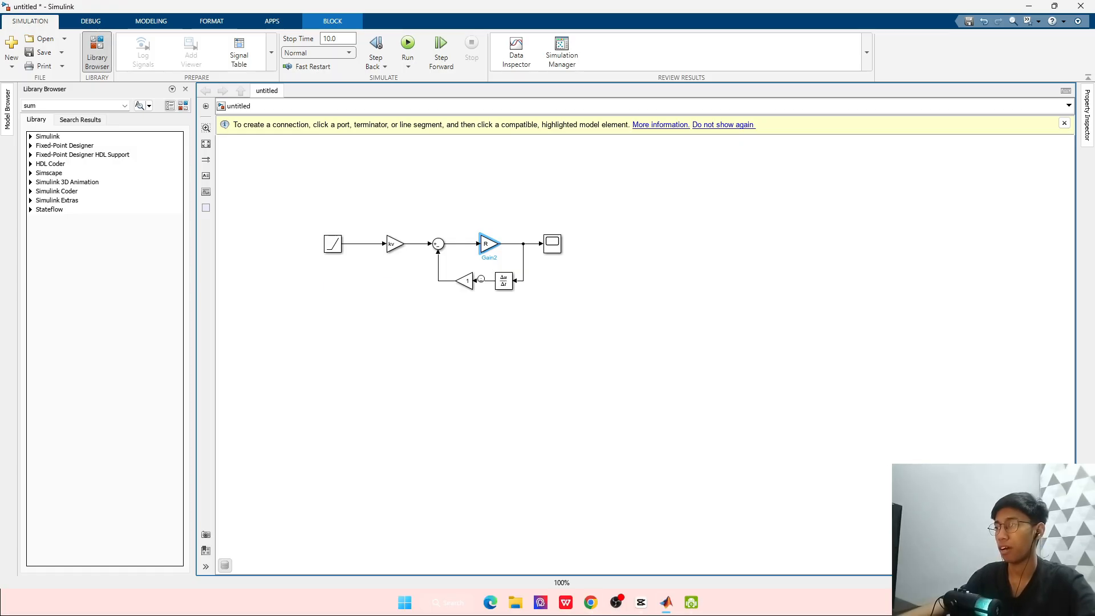
{"action": "double_click", "coordinate": [464, 280]}
{"action": "left_click", "coordinate": [730, 266]}
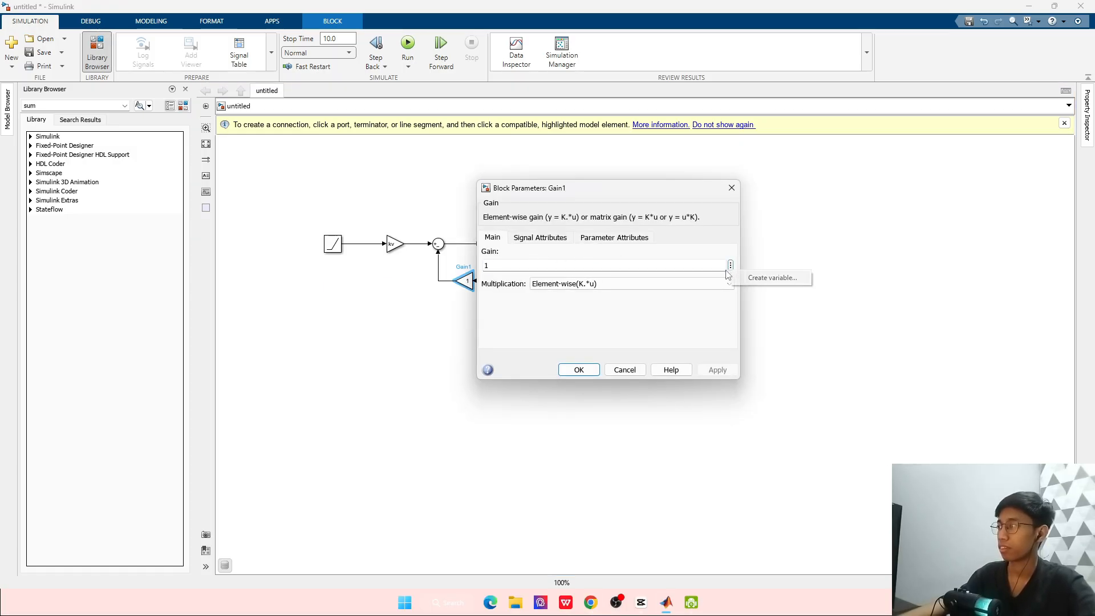
{"action": "left_click", "coordinate": [771, 277]}
{"action": "type", "text": "A"}
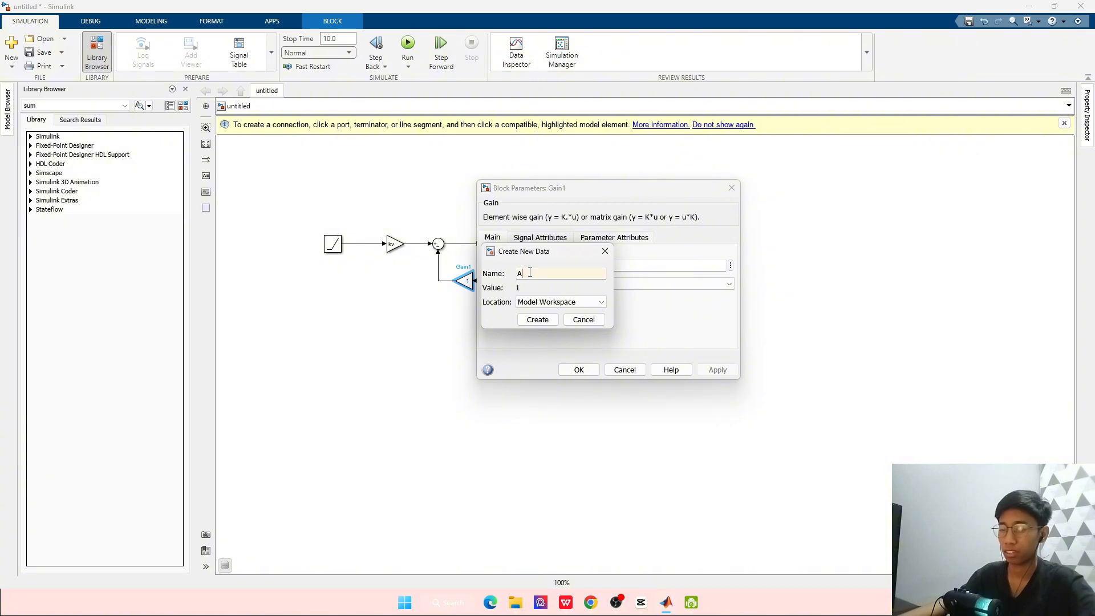
{"action": "left_click", "coordinate": [544, 320]}
{"action": "left_click", "coordinate": [716, 370]}
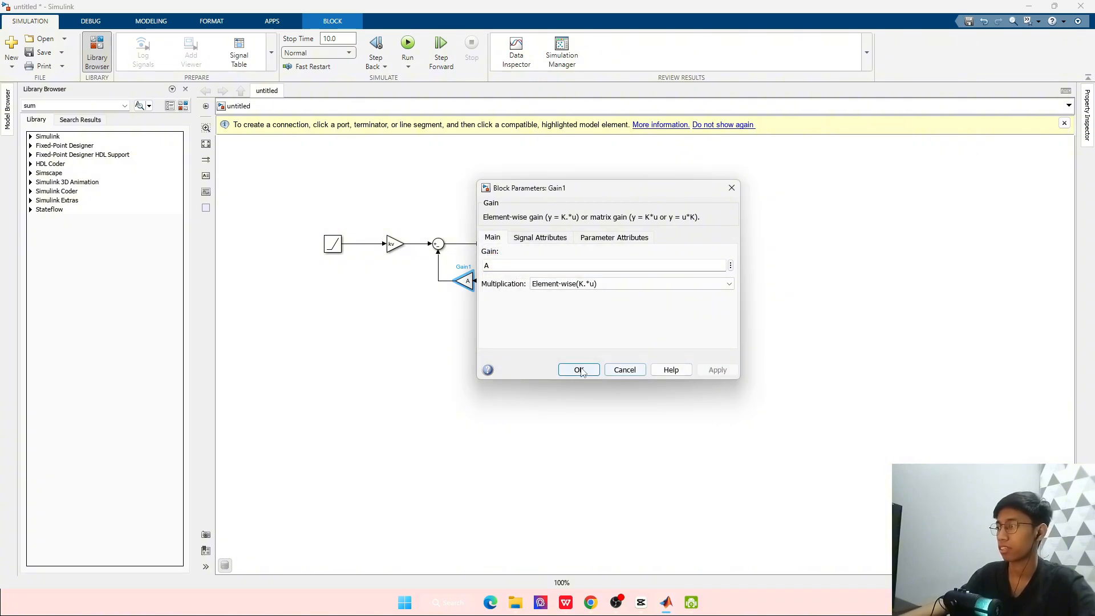
{"action": "left_click", "coordinate": [579, 370]}
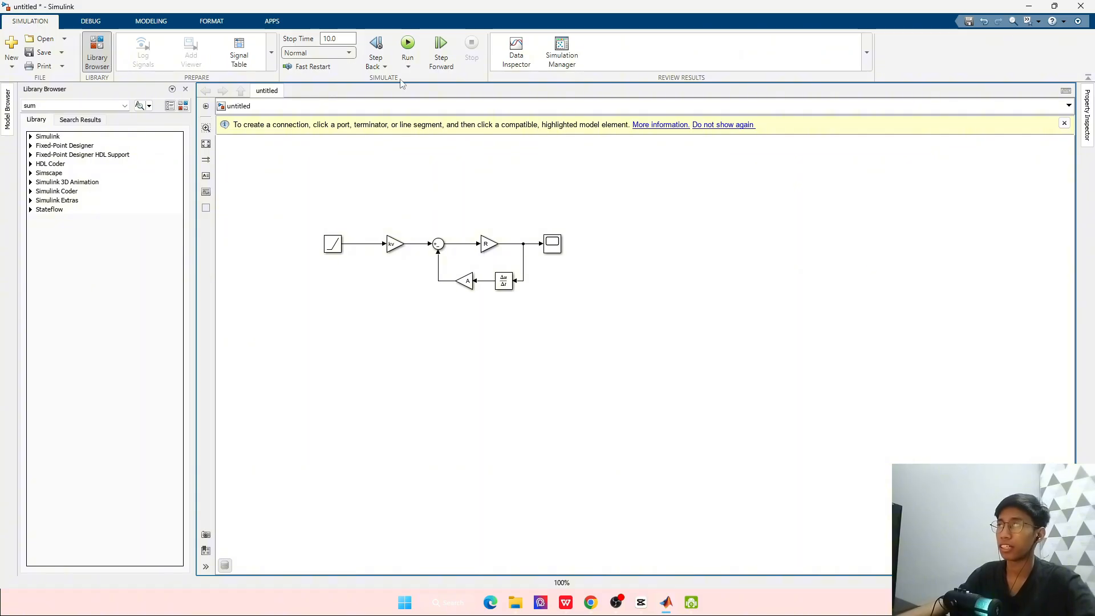
Check the model against the tank level reference slide, then run the simulation and look at the Ramp block's parameters
{"action": "key", "text": "alt+Tab"}
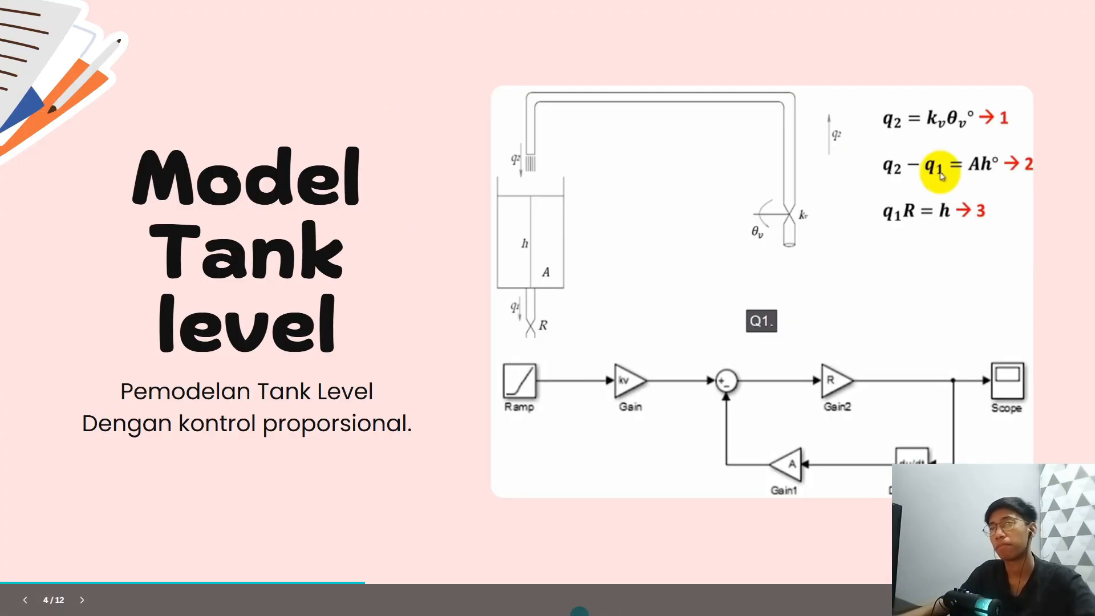
{"action": "key", "text": "alt+Tab"}
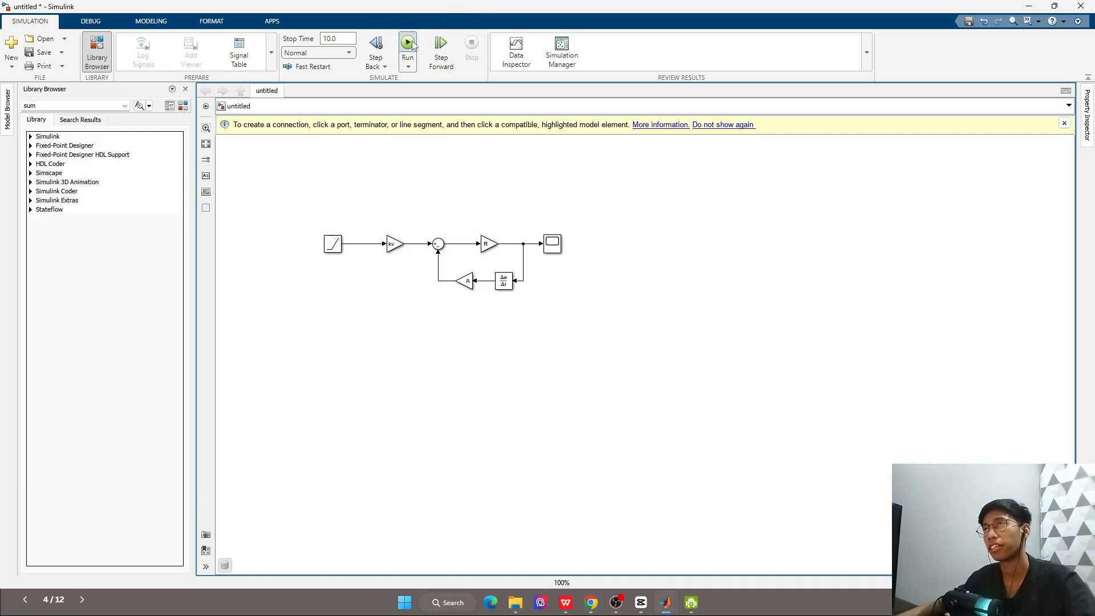
{"action": "left_click", "coordinate": [408, 43]}
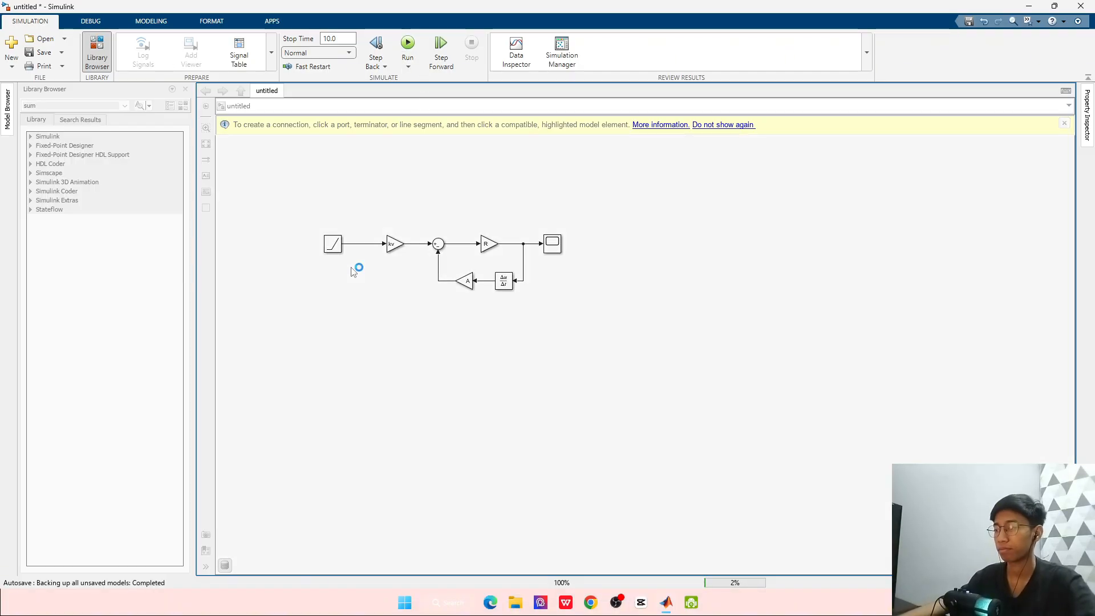
{"action": "double_click", "coordinate": [333, 244]}
{"action": "left_click", "coordinate": [600, 145]}
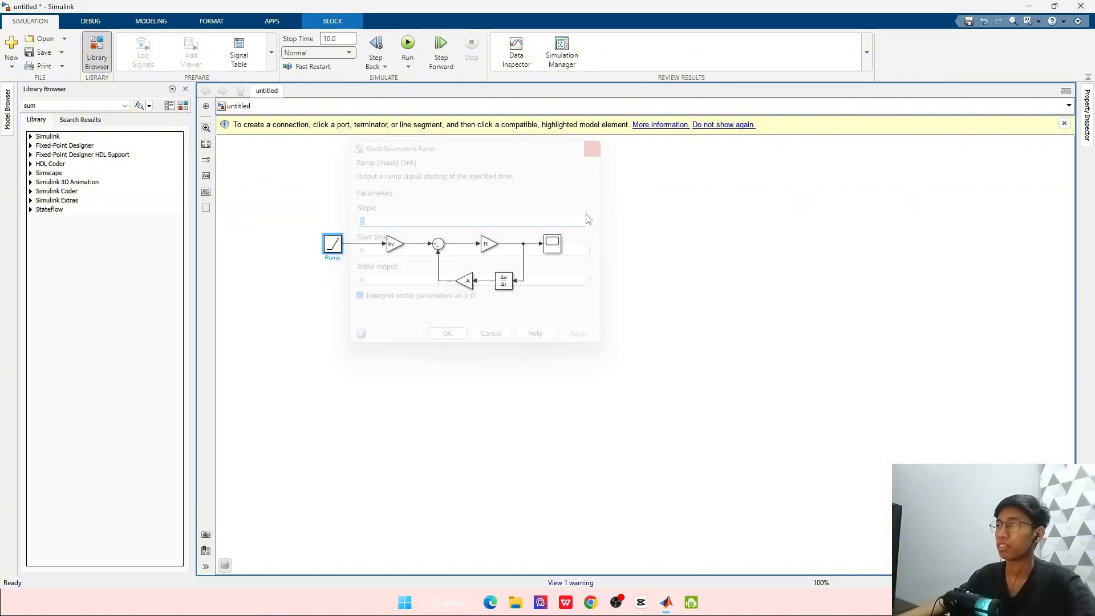
Open the Scope, rerun the simulation, and examine the response plot in the maximized window before restoring its size
{"action": "left_click", "coordinate": [551, 245]}
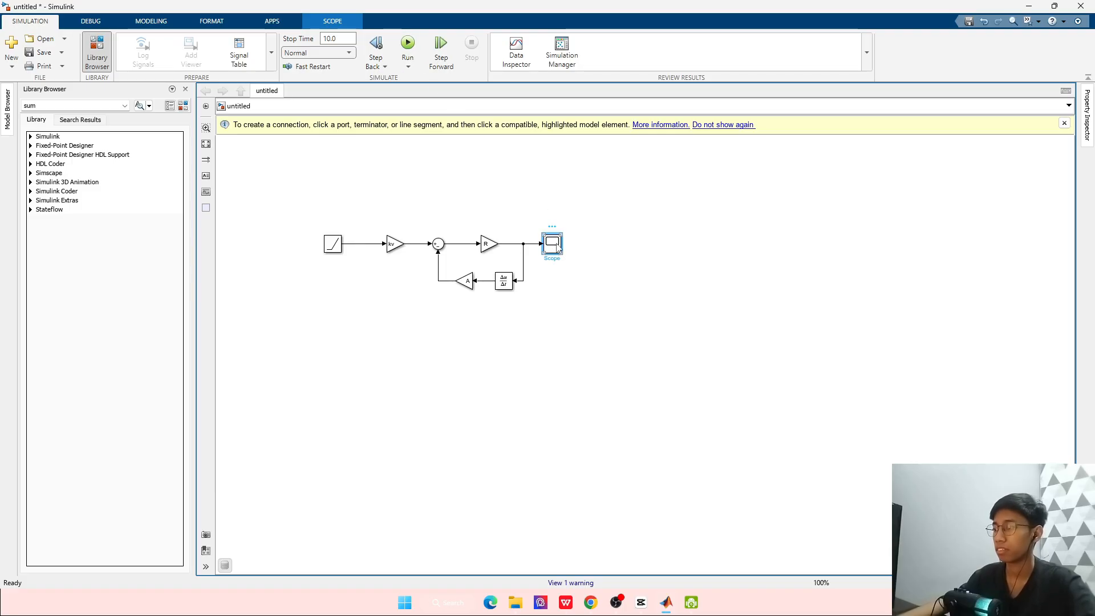
{"action": "double_click", "coordinate": [552, 244]}
{"action": "key", "text": "ctrl+t"}
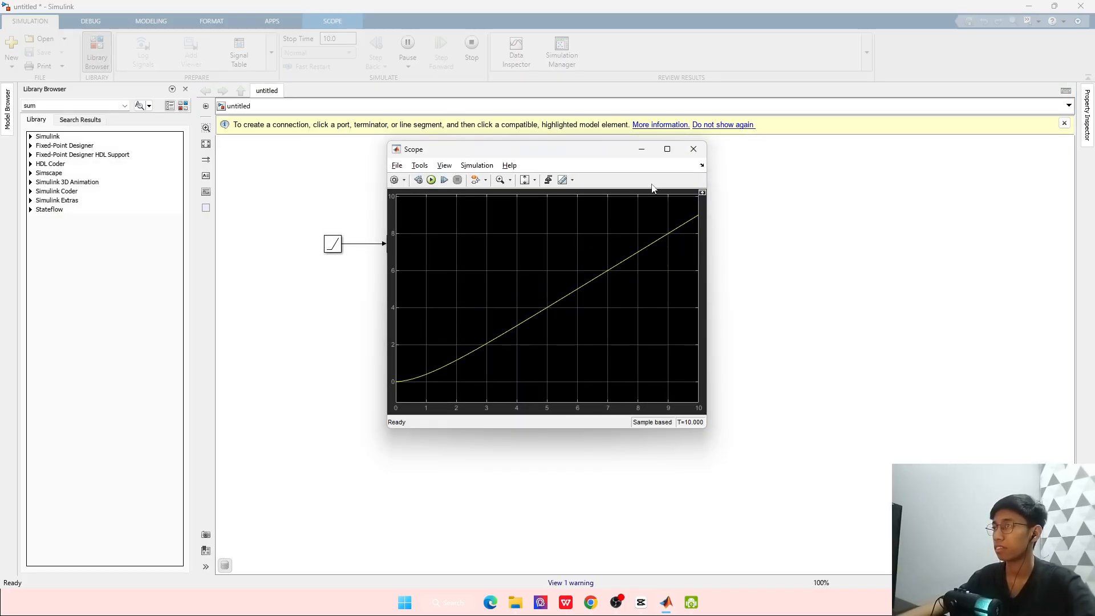
{"action": "left_click", "coordinate": [667, 149]}
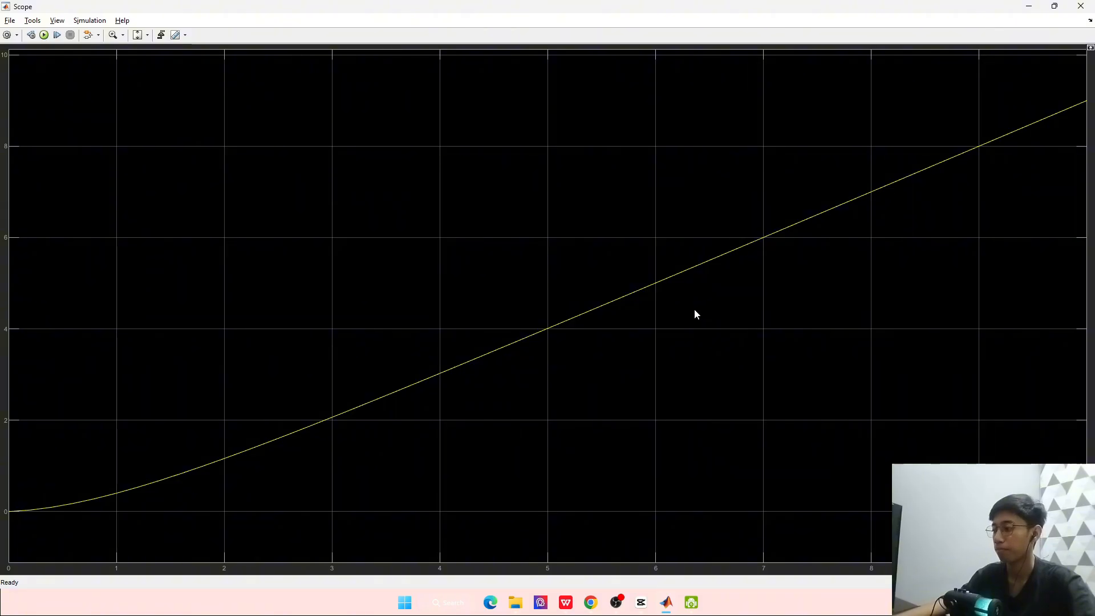
{"action": "left_click", "coordinate": [1054, 6]}
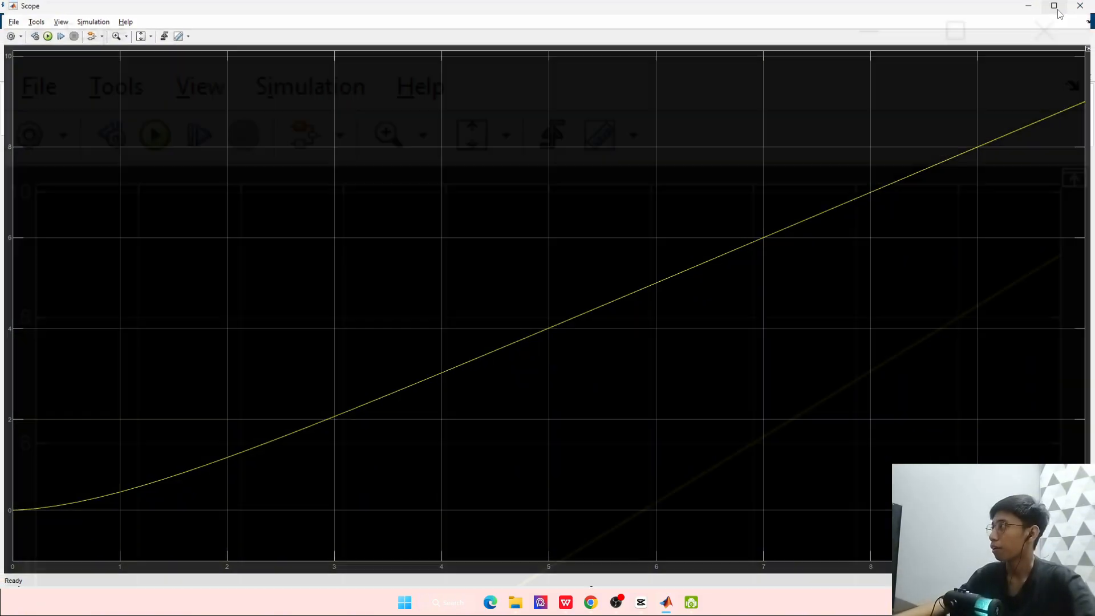
{"action": "left_click_drag", "start_coordinate": [636, 154], "coordinate": [696, 180]}
Compare the finished Simulink diagram with the tank level reference slide in the presentation
{"action": "key", "text": "alt+Tab"}
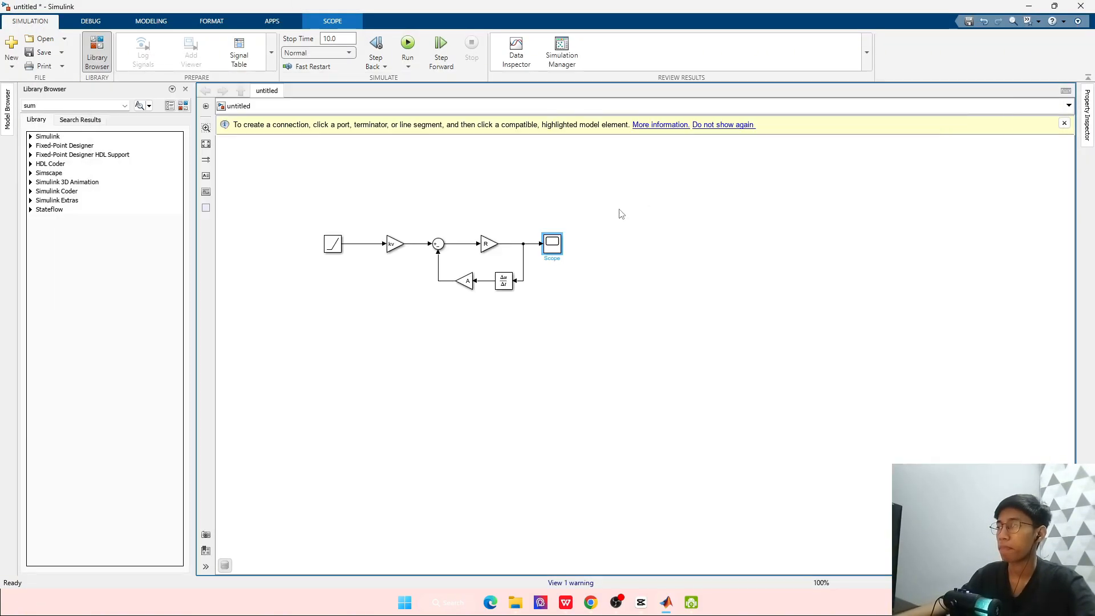
{"action": "key", "text": "alt+Tab"}
{"action": "key", "text": "alt+Tab"}
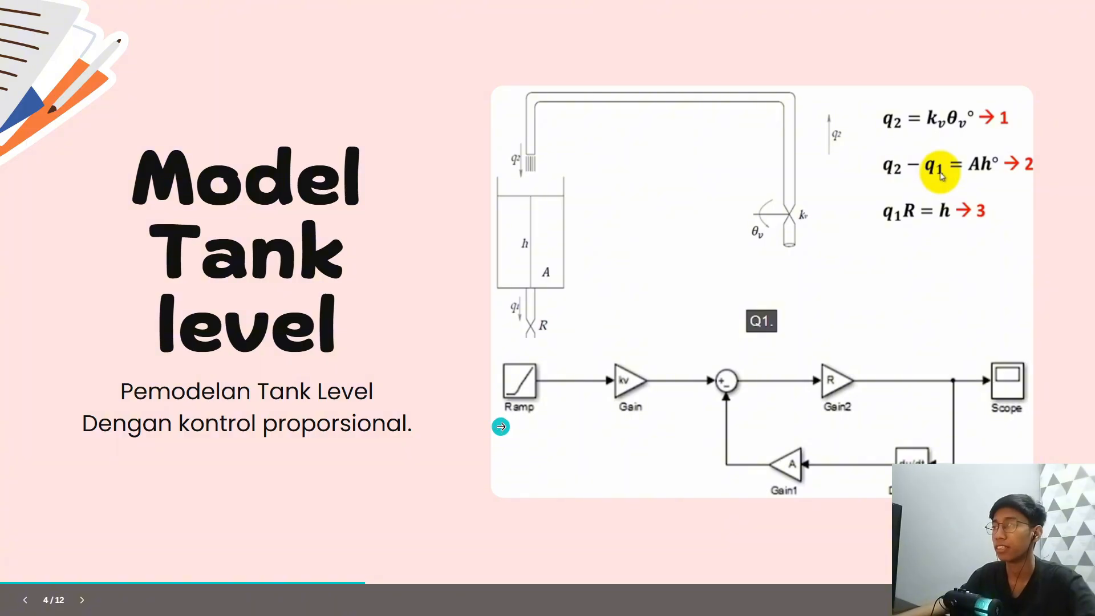
{"action": "key", "text": "alt+Tab"}
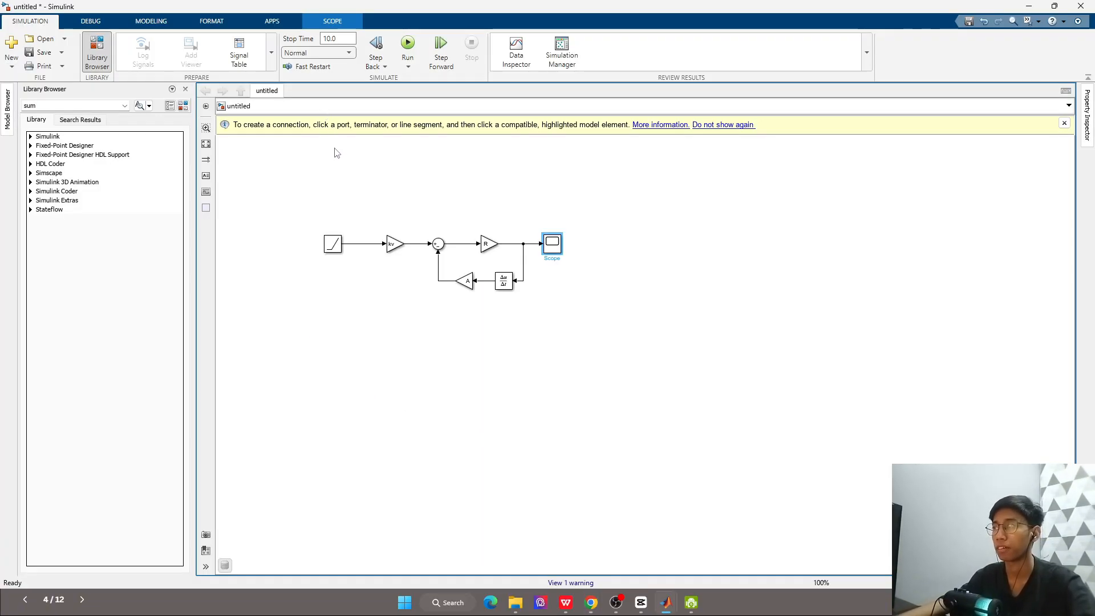
{"action": "key", "text": "alt+Tab"}
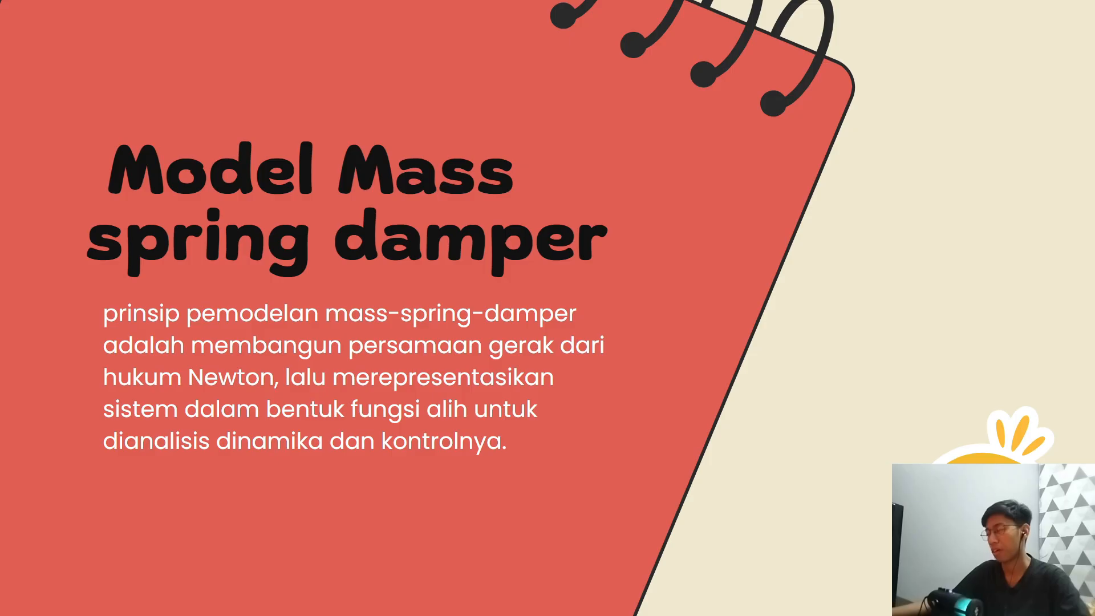
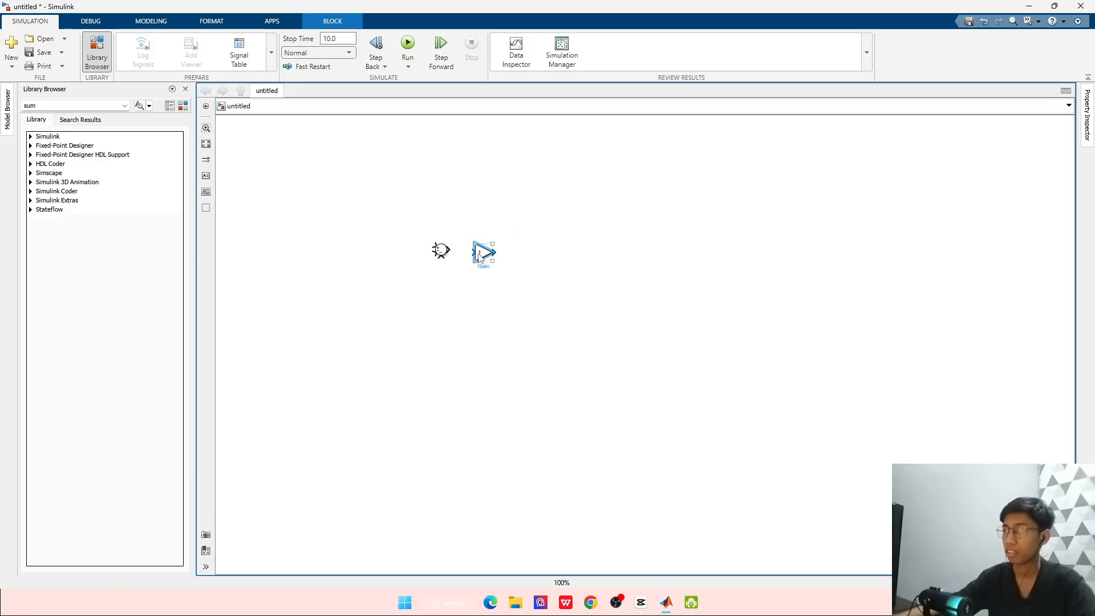
Add an Integrator block to the right of the Gain block and align it with the row
{"action": "left_click", "coordinate": [615, 256]}
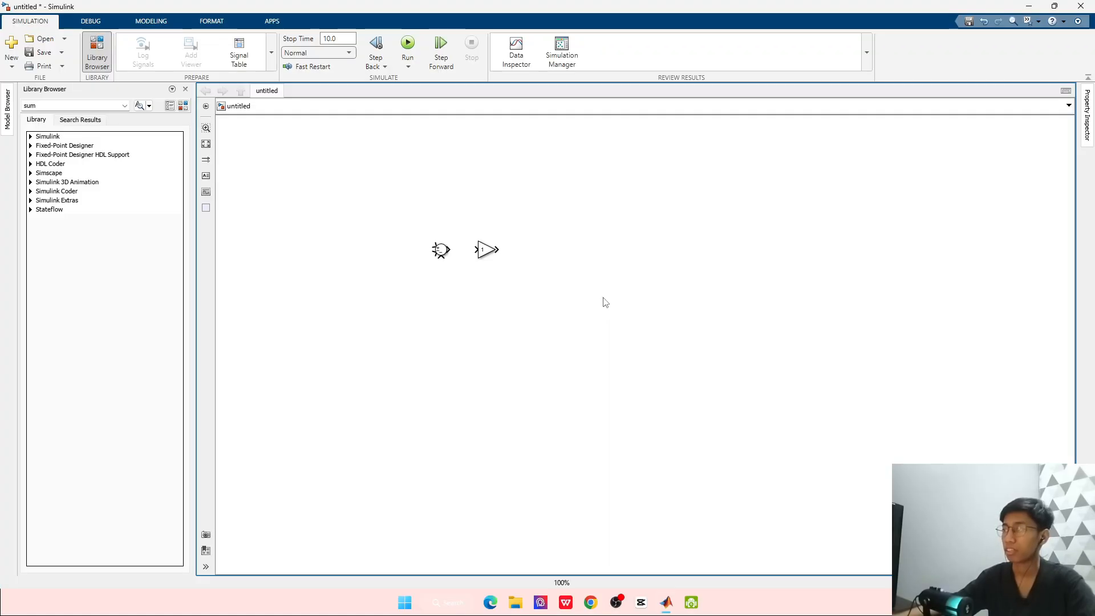
{"action": "double_click", "coordinate": [601, 301]}
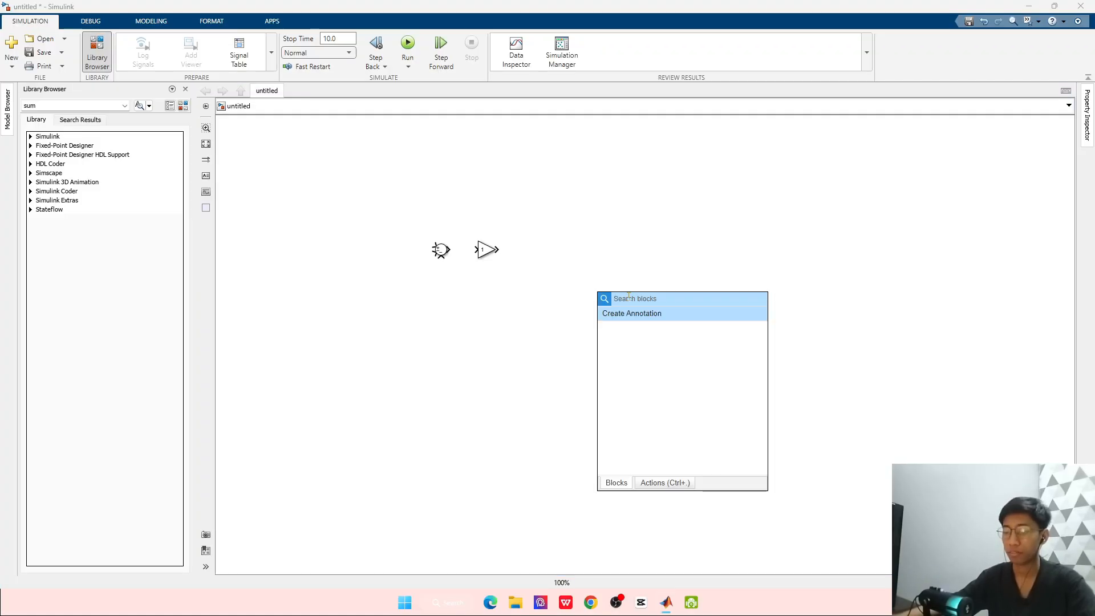
{"action": "type", "text": "IN"}
{"action": "left_click", "coordinate": [632, 321]}
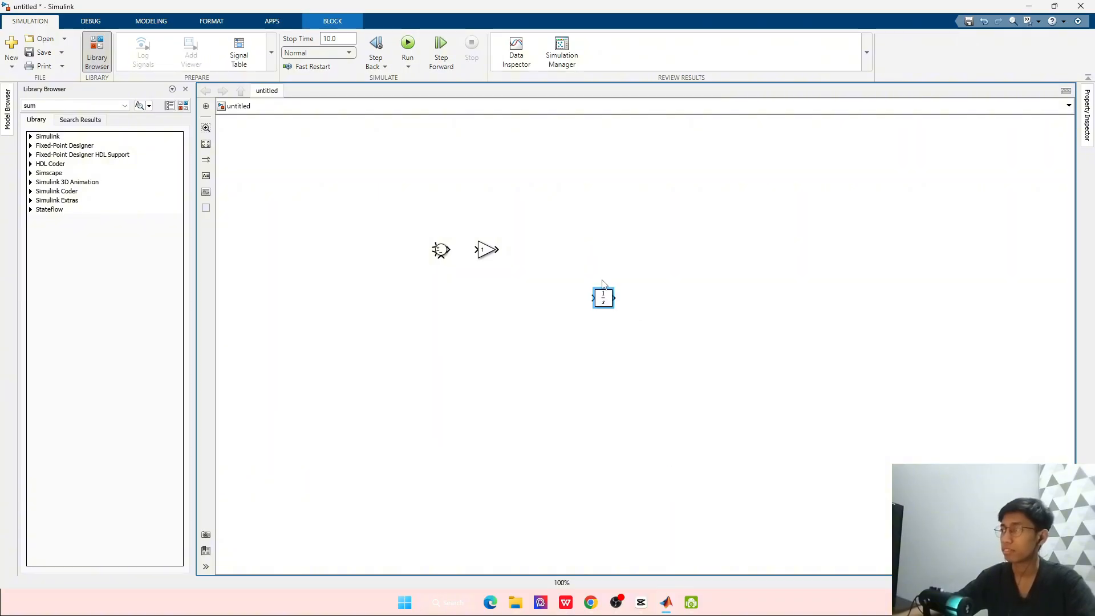
{"action": "left_click_drag", "start_coordinate": [605, 298], "coordinate": [550, 251]}
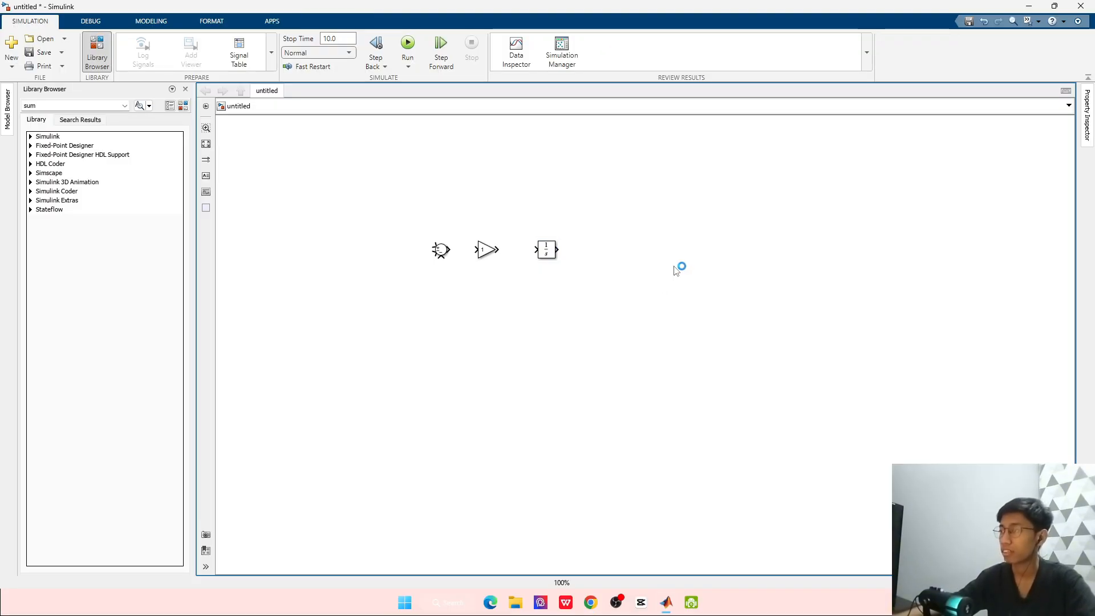
Add a Gain block to the right of the Integrator, align it with the row, and delete the stray line looping around it
{"action": "double_click", "coordinate": [676, 267]}
{"action": "type", "text": "GA"}
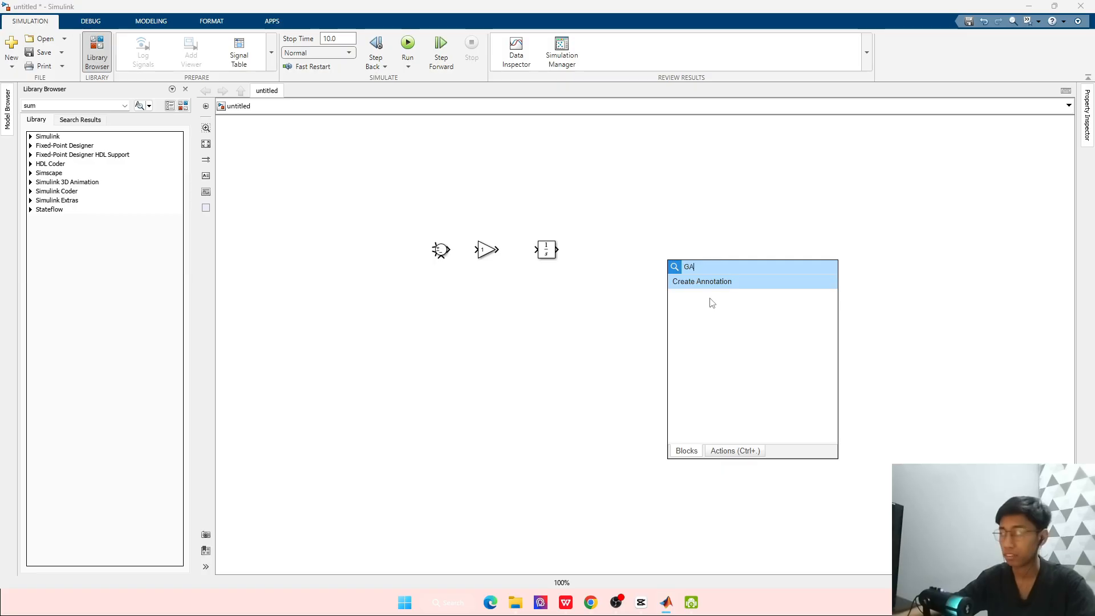
{"action": "left_click", "coordinate": [702, 286]}
{"action": "left_click_drag", "start_coordinate": [661, 263], "coordinate": [567, 244]}
{"action": "left_click_drag", "start_coordinate": [567, 244], "coordinate": [596, 250]}
{"action": "left_click", "coordinate": [633, 255]}
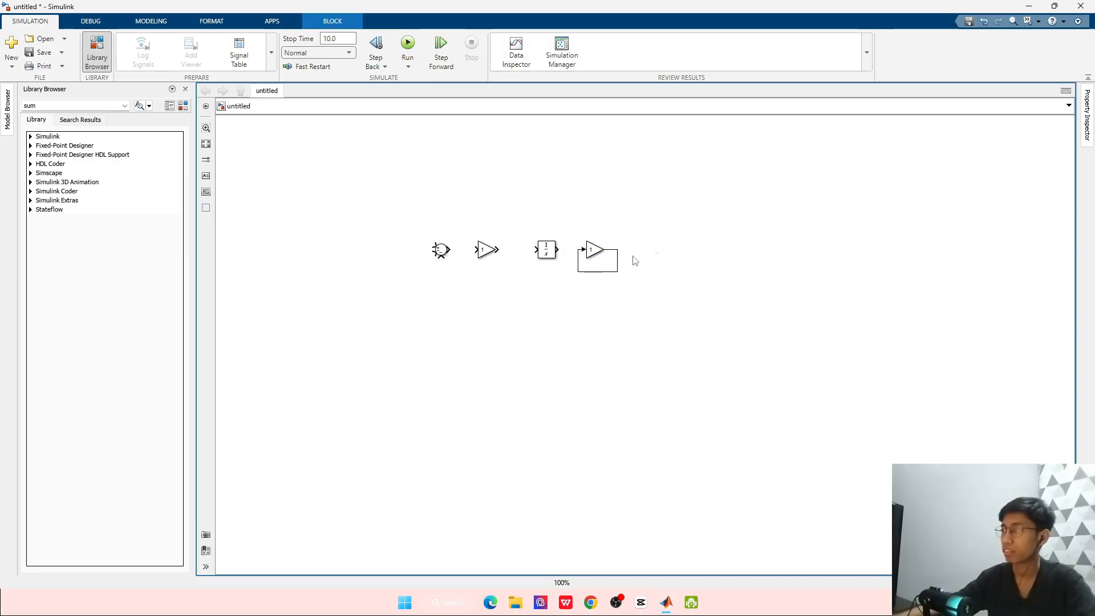
{"action": "left_click", "coordinate": [617, 257]}
{"action": "key", "text": "Delete"}
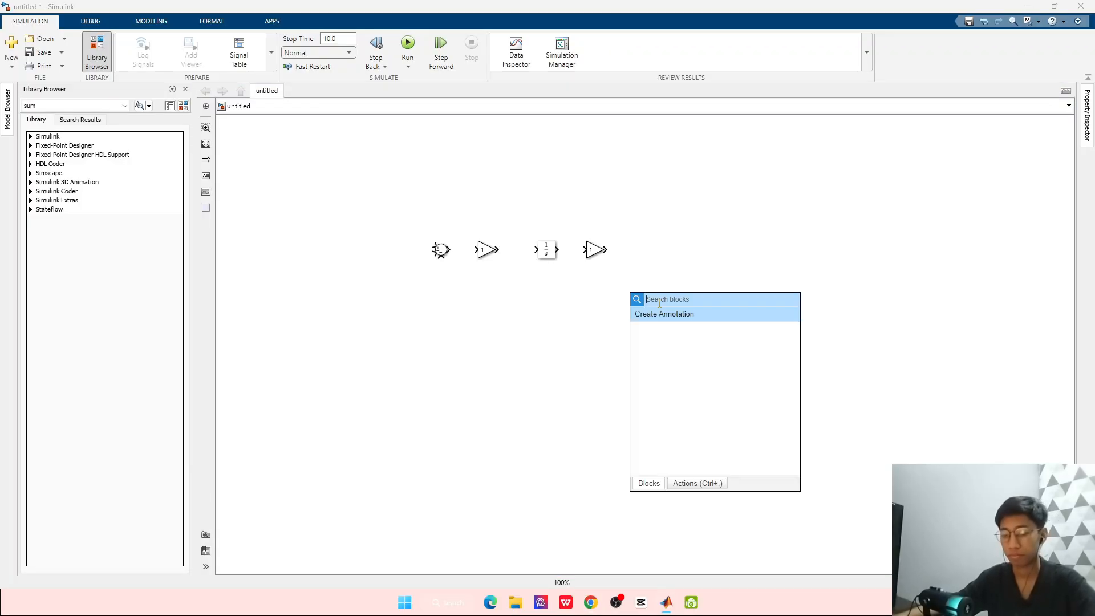
Add a Sum block and align it with the row to the right of the second Gain block
{"action": "type", "text": "sum"}
{"action": "key", "text": "Return"}
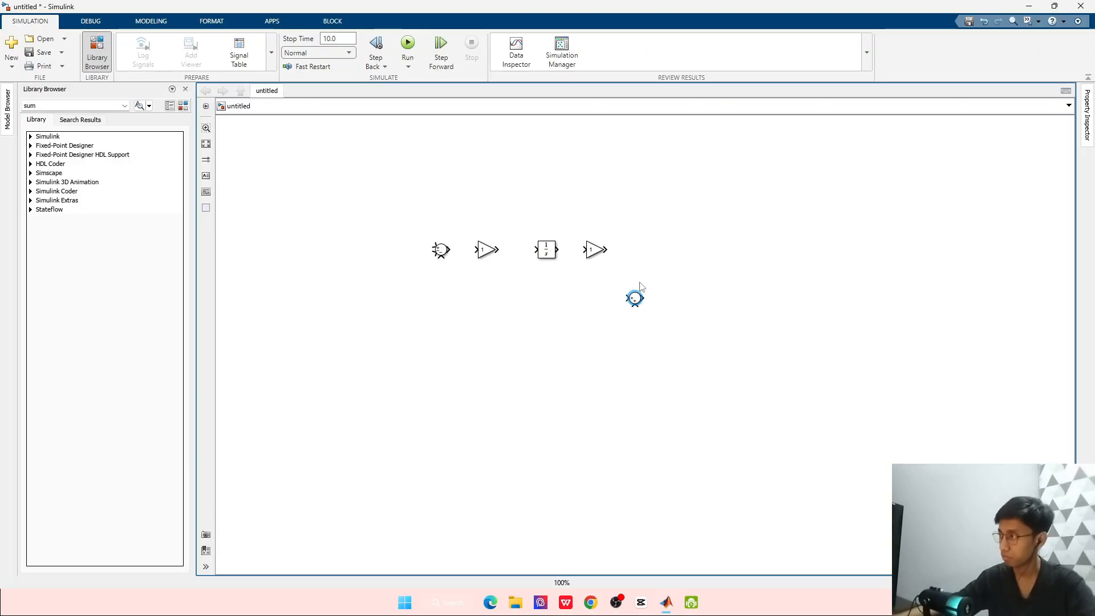
{"action": "left_click_drag", "start_coordinate": [634, 298], "coordinate": [650, 250]}
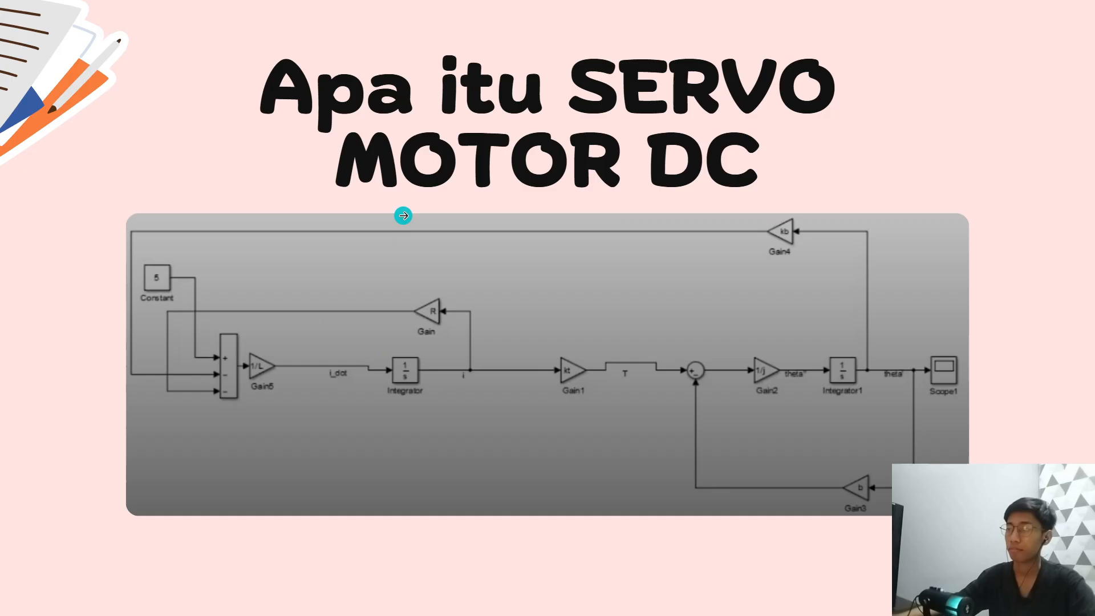
Return from the DC servo motor slide to the model and add a left-facing Gain block above the Integrator
{"action": "key", "text": "alt+Tab"}
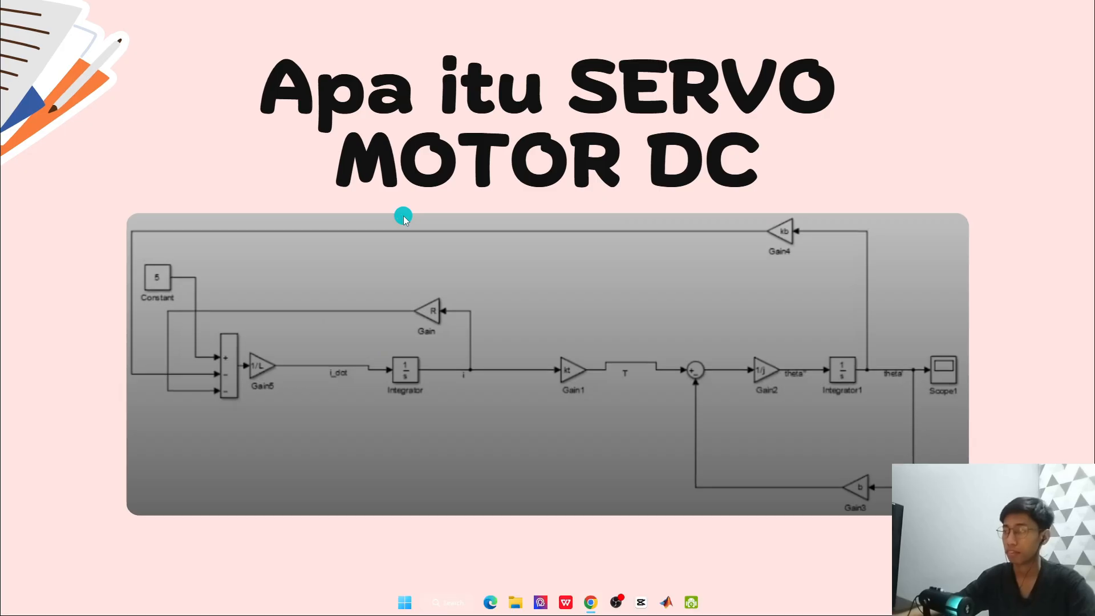
{"action": "double_click", "coordinate": [514, 211]}
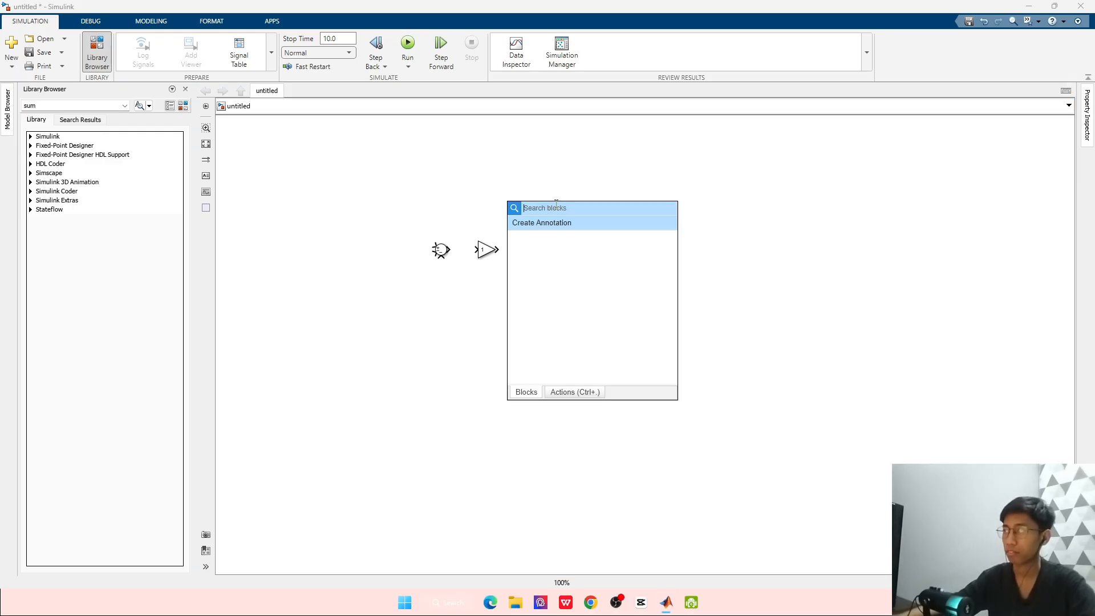
{"action": "type", "text": "gain"}
{"action": "key", "text": "Return"}
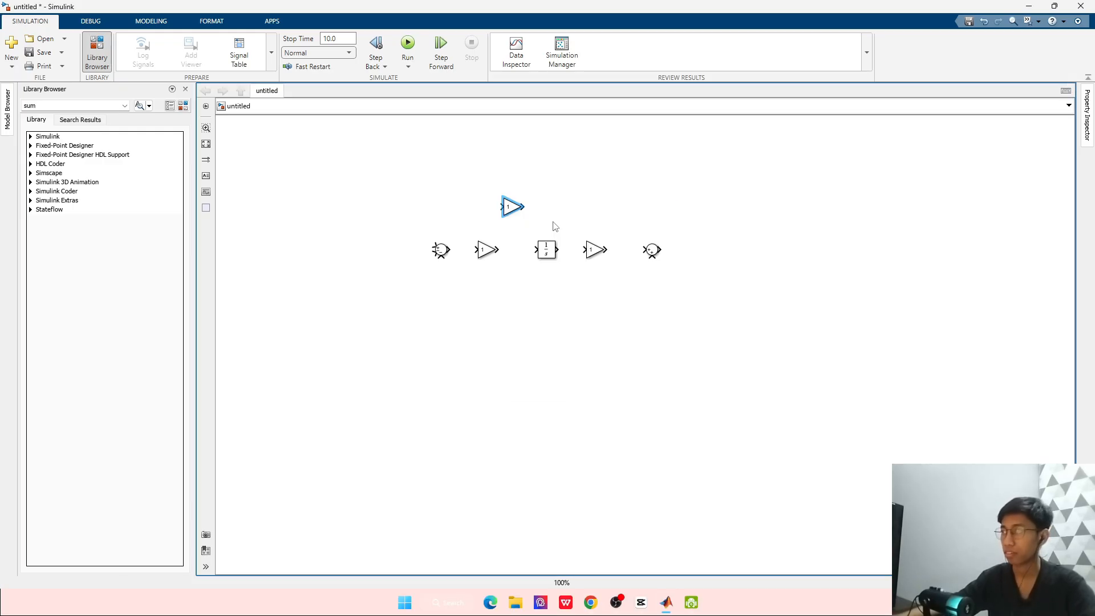
{"action": "key", "text": "ctrl+i"}
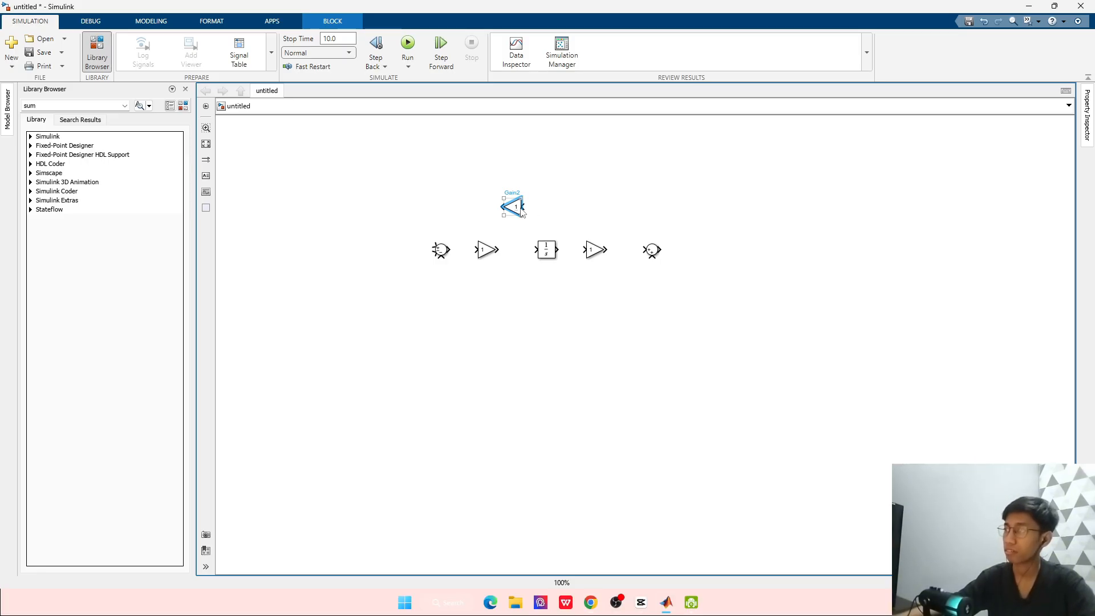
{"action": "left_click_drag", "start_coordinate": [520, 212], "coordinate": [550, 213]}
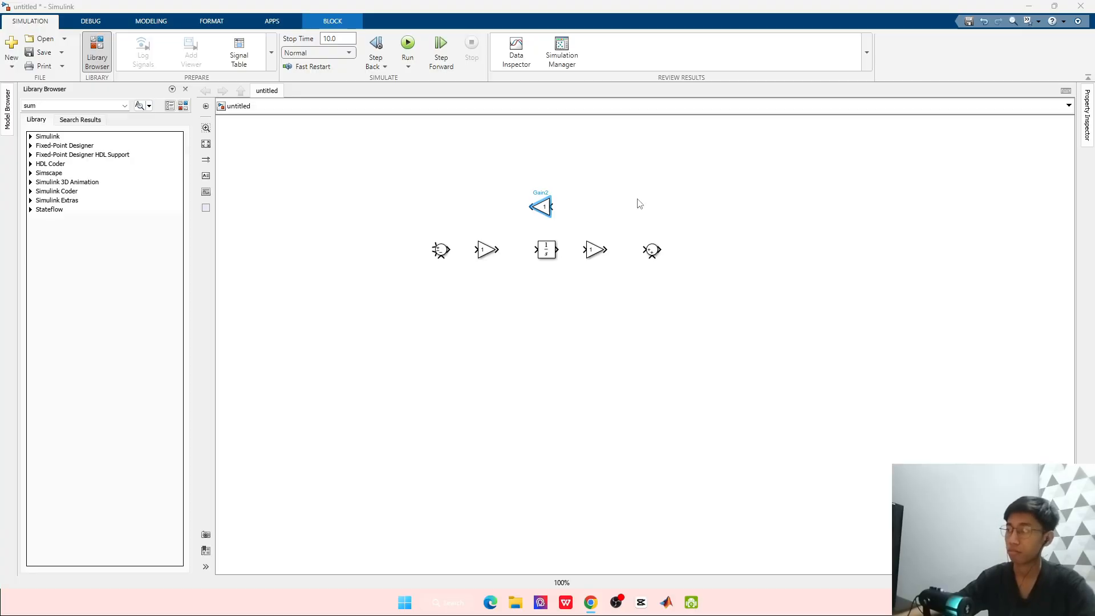
Space out the row by shifting the second Gain and Sum blocks to the right and the first Sum block to the left
{"action": "left_click", "coordinate": [630, 215]}
{"action": "left_click", "coordinate": [610, 249]}
{"action": "left_click", "coordinate": [634, 249]}
{"action": "left_click_drag", "start_coordinate": [654, 253], "coordinate": [677, 252]}
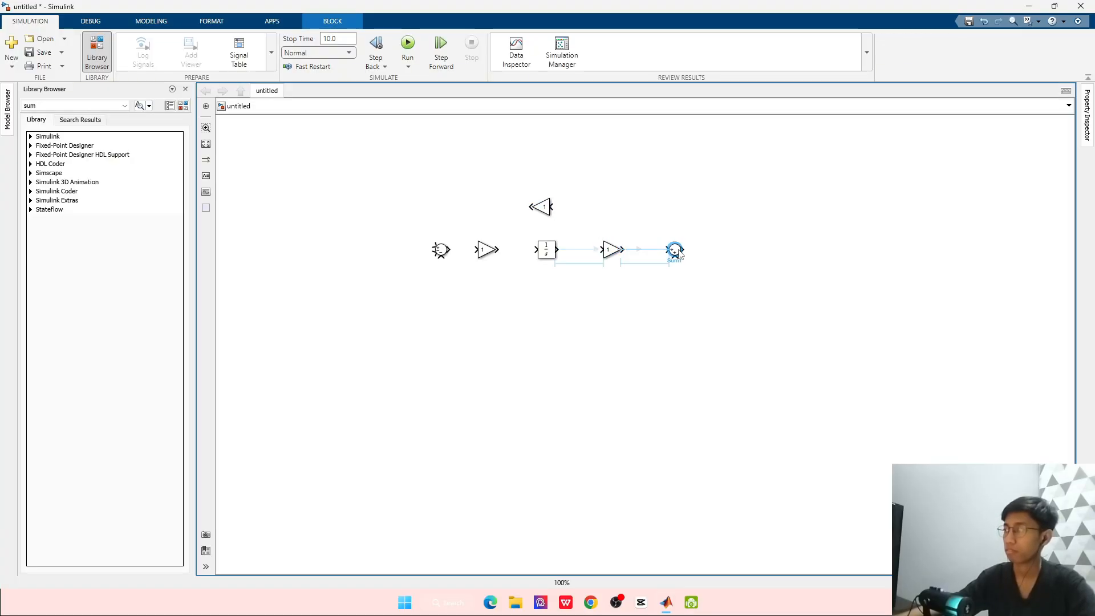
{"action": "left_click", "coordinate": [764, 254]}
{"action": "left_click", "coordinate": [441, 251]}
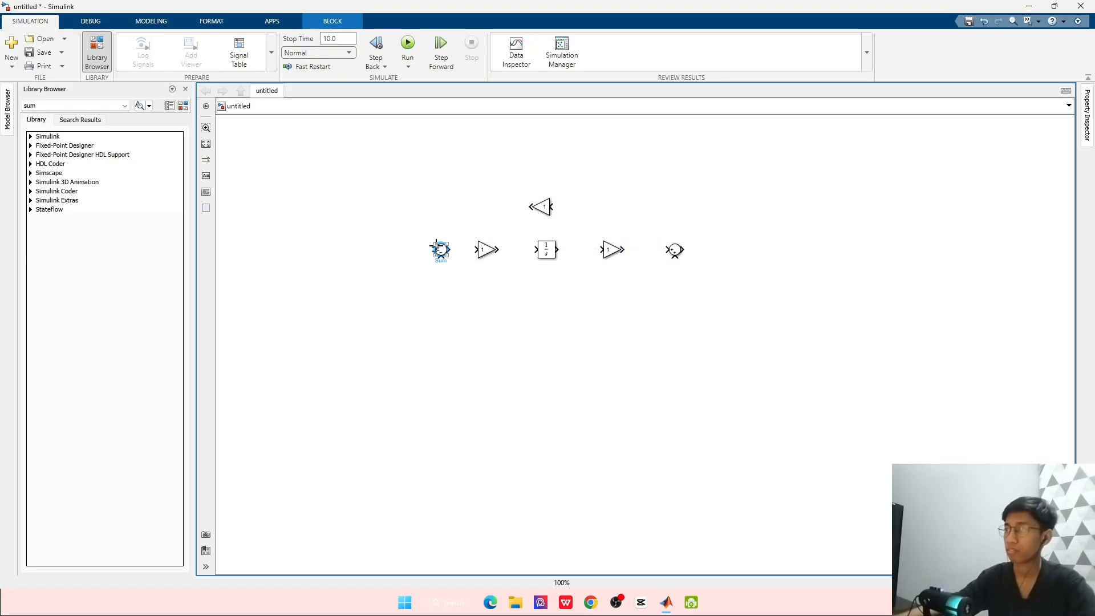
{"action": "left_click_drag", "start_coordinate": [441, 251], "coordinate": [429, 251]}
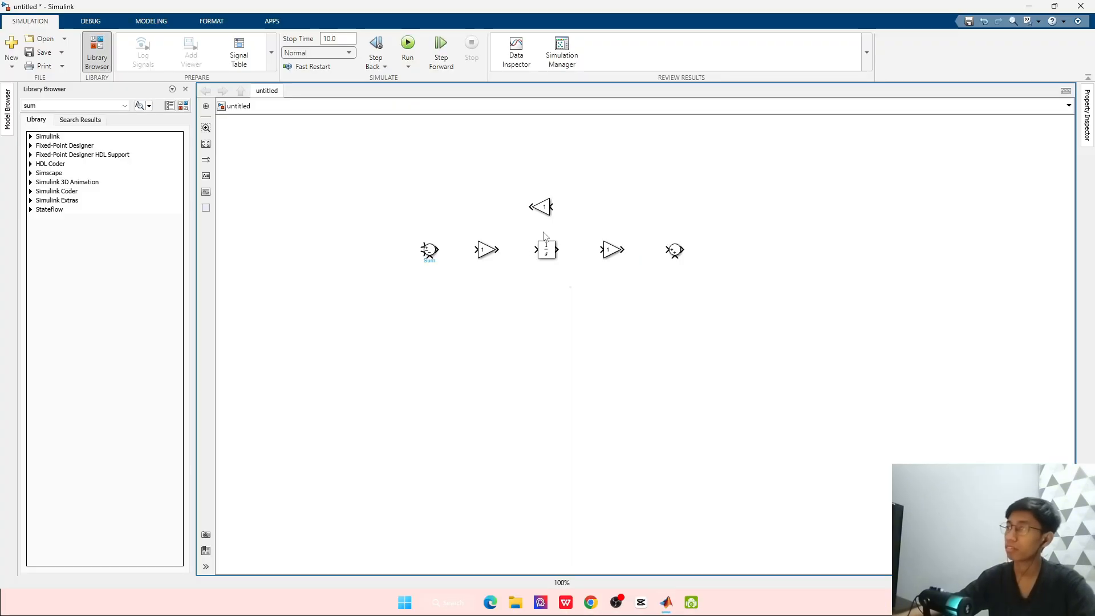
Duplicate the second Gain block below the row and rotate the copy to face left
{"action": "left_click", "coordinate": [608, 257]}
{"action": "left_click_drag", "start_coordinate": [608, 257], "coordinate": [656, 317]}
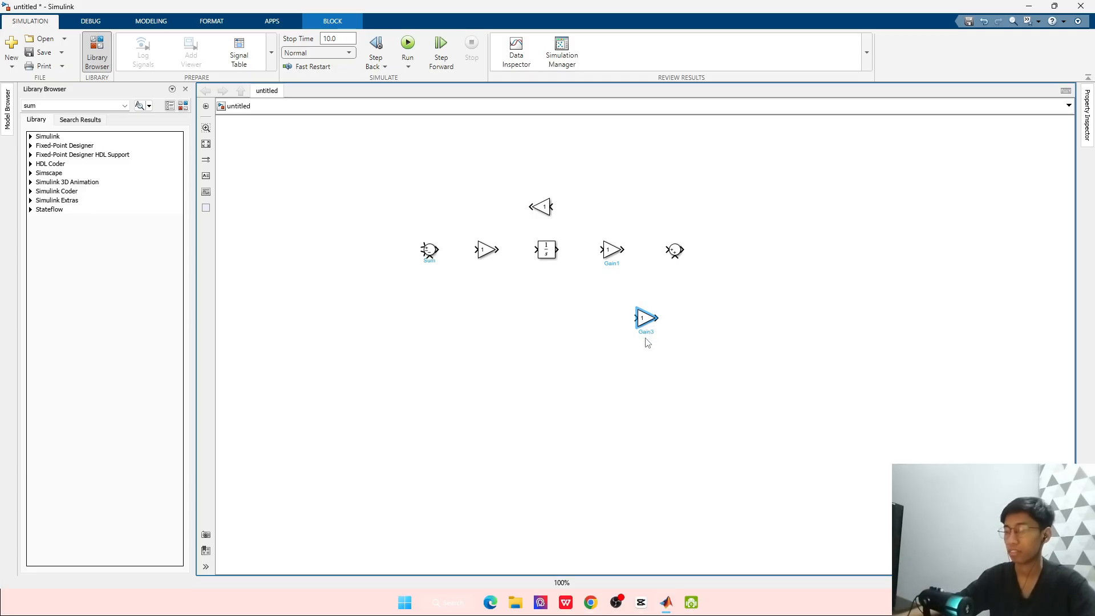
{"action": "key", "text": "ctrl+r"}
{"action": "key", "text": "ctrl+r"}
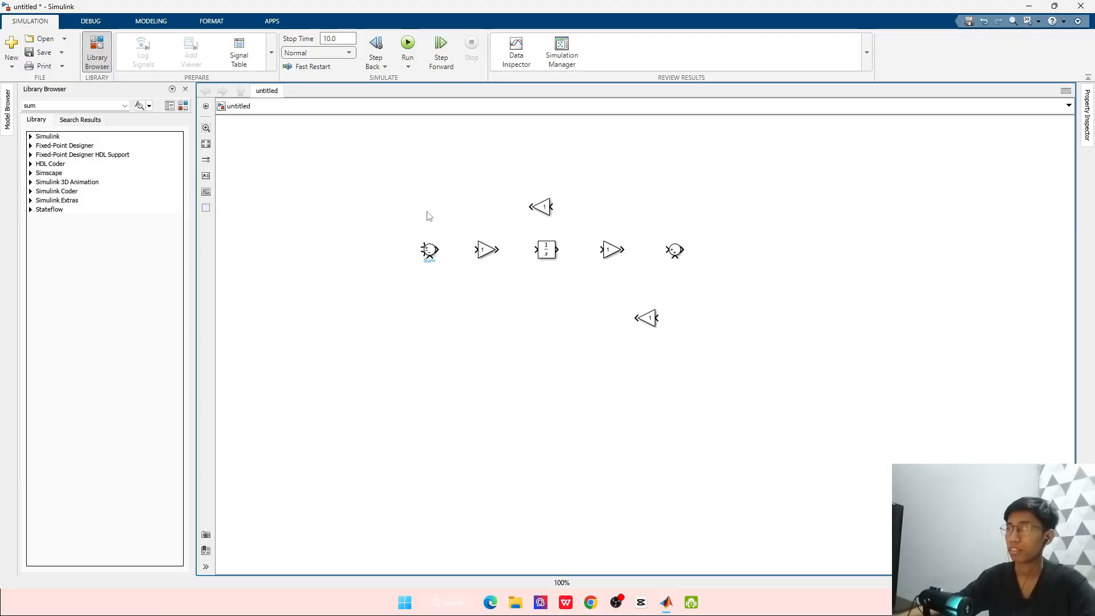
Add a second Integrator block and align it to the right of the second Sum block
{"action": "double_click", "coordinate": [427, 212]}
{"action": "type", "text": "int"}
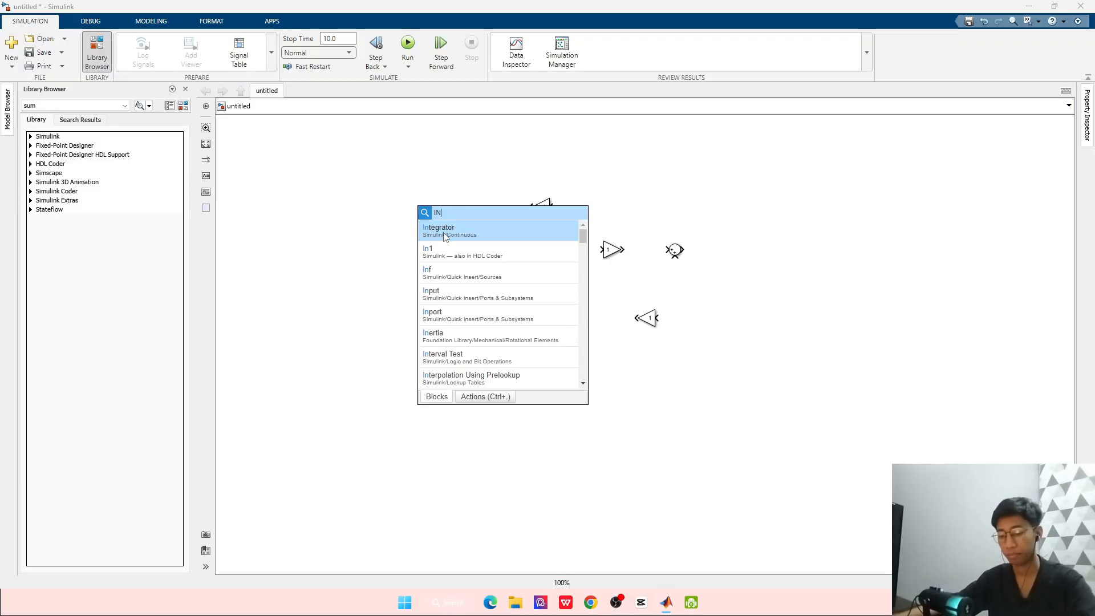
{"action": "key", "text": "Return"}
{"action": "left_click_drag", "start_coordinate": [438, 212], "coordinate": [734, 250]}
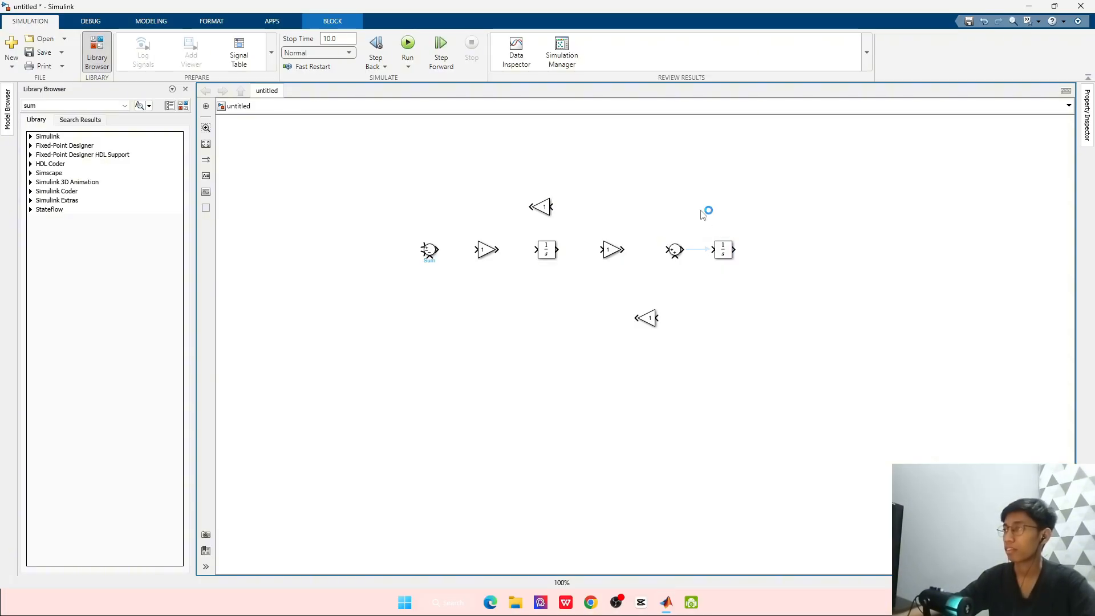
Add a Gain block between the second Sum and second Integrator, shifting those two blocks apart to make room
{"action": "double_click", "coordinate": [706, 213]}
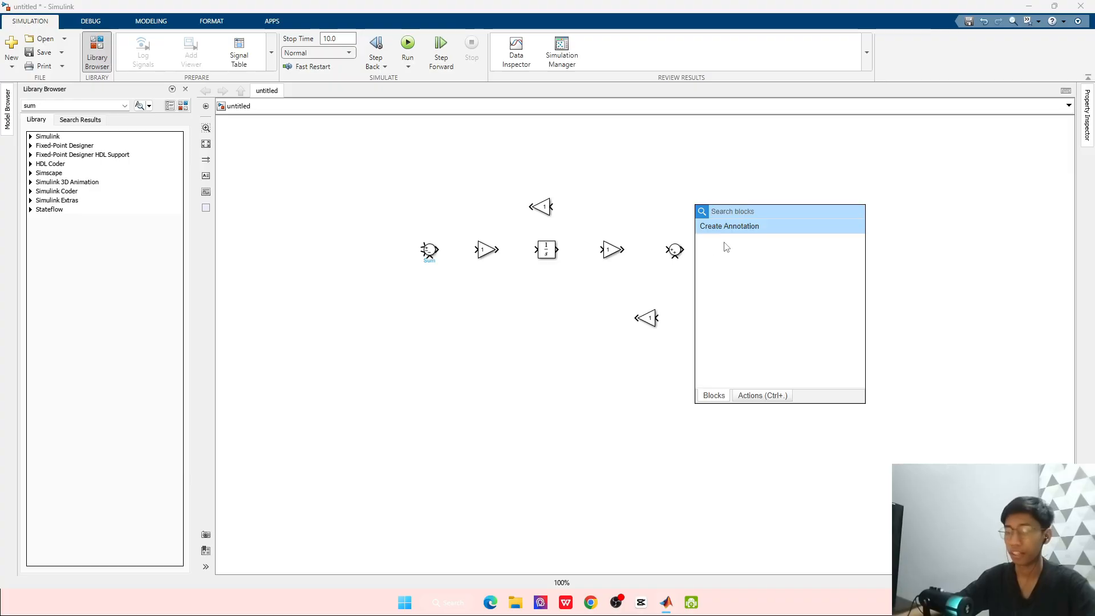
{"action": "type", "text": "gain"}
{"action": "key", "text": "Return"}
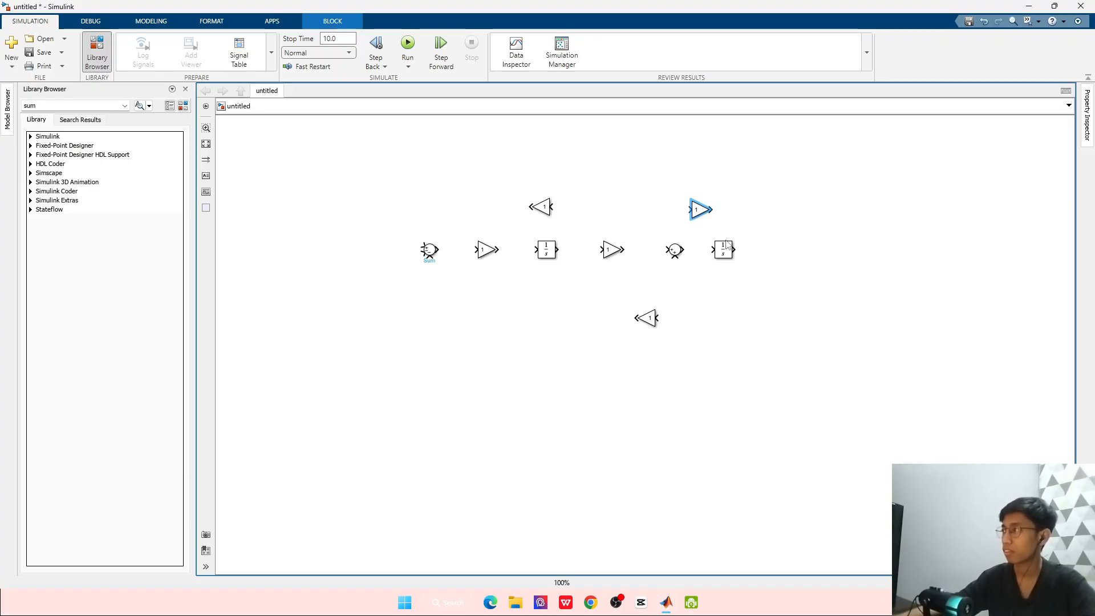
{"action": "left_click_drag", "start_coordinate": [734, 249], "coordinate": [757, 249]}
{"action": "left_click", "coordinate": [706, 214]}
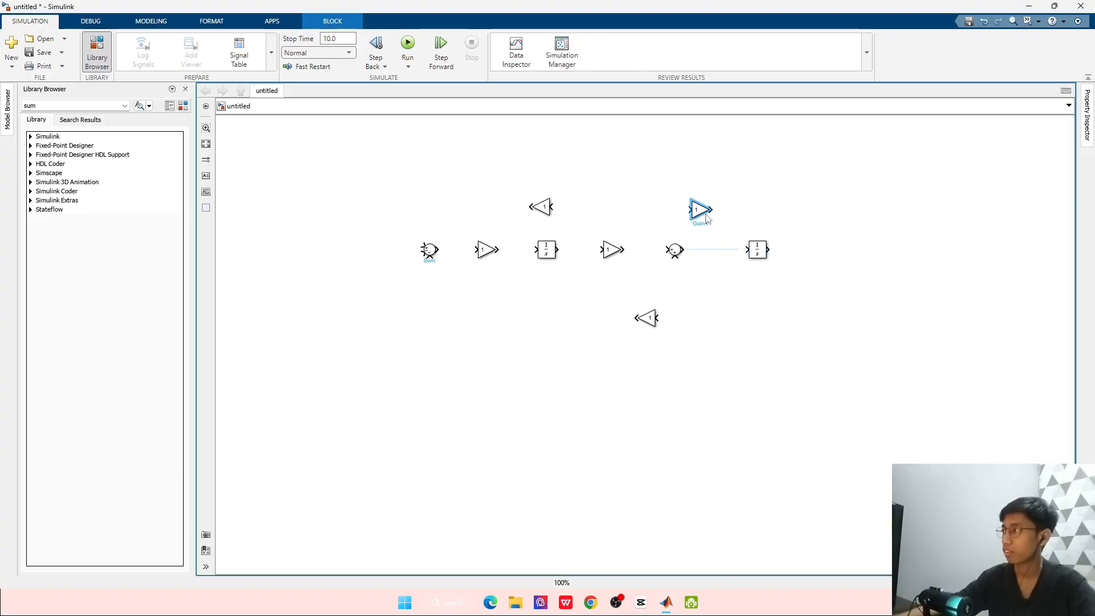
{"action": "left_click_drag", "start_coordinate": [707, 216], "coordinate": [720, 257]}
{"action": "left_click", "coordinate": [860, 239]}
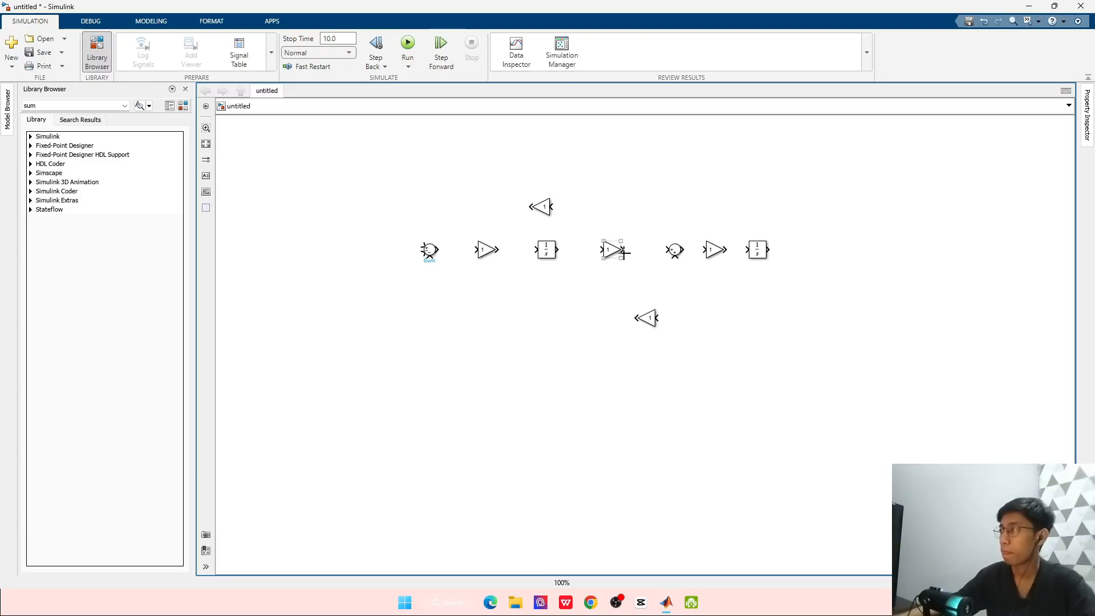
{"action": "left_click_drag", "start_coordinate": [675, 249], "coordinate": [661, 250]}
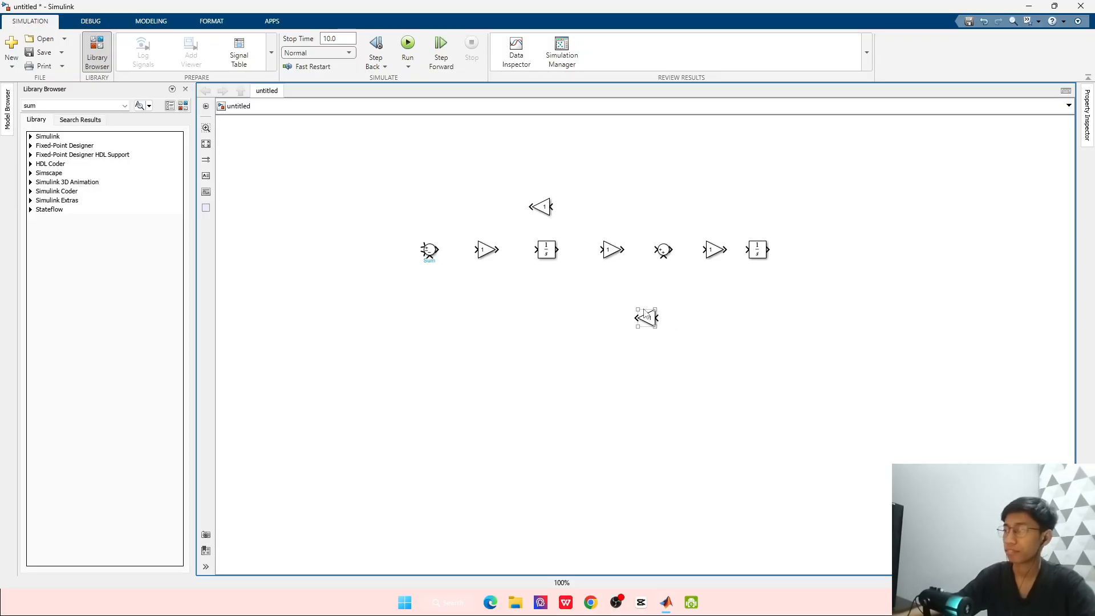
Add a Scope block at the end of the row, to the right of the second Integrator
{"action": "double_click", "coordinate": [827, 261]}
{"action": "type", "text": "sc"}
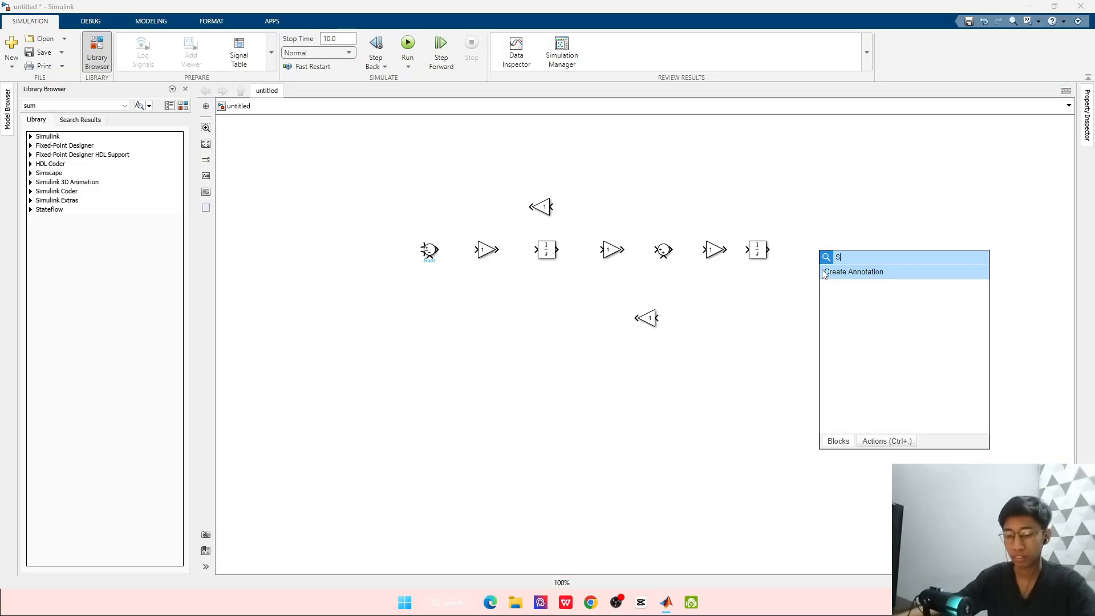
{"action": "type", "text": "o"}
{"action": "key", "text": "Return"}
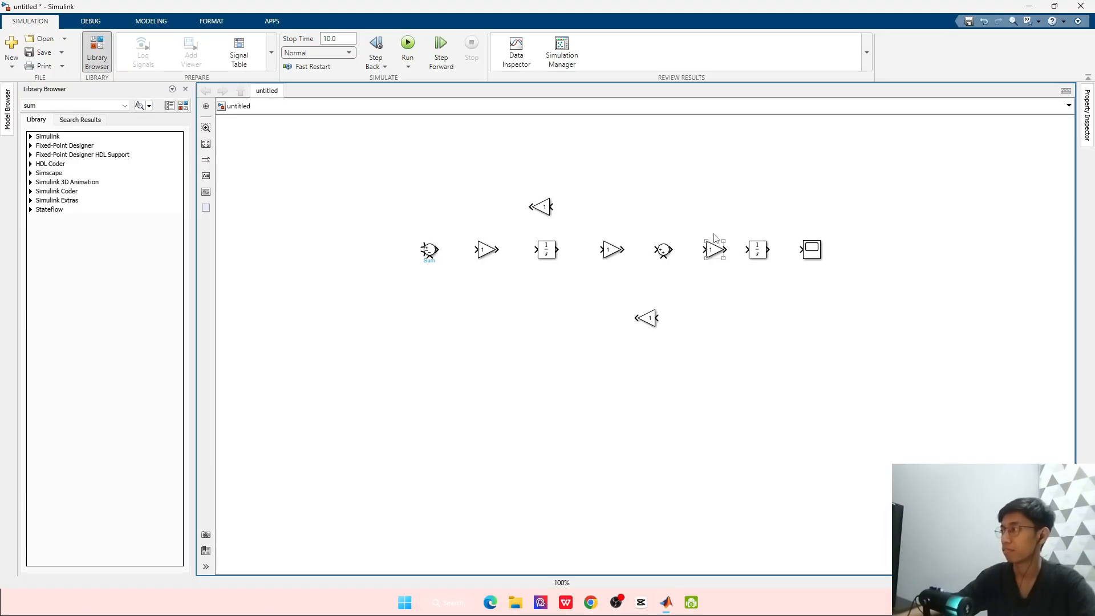
Add a Gain block above the third Gain in the row and rotate it to face left
{"action": "double_click", "coordinate": [716, 191]}
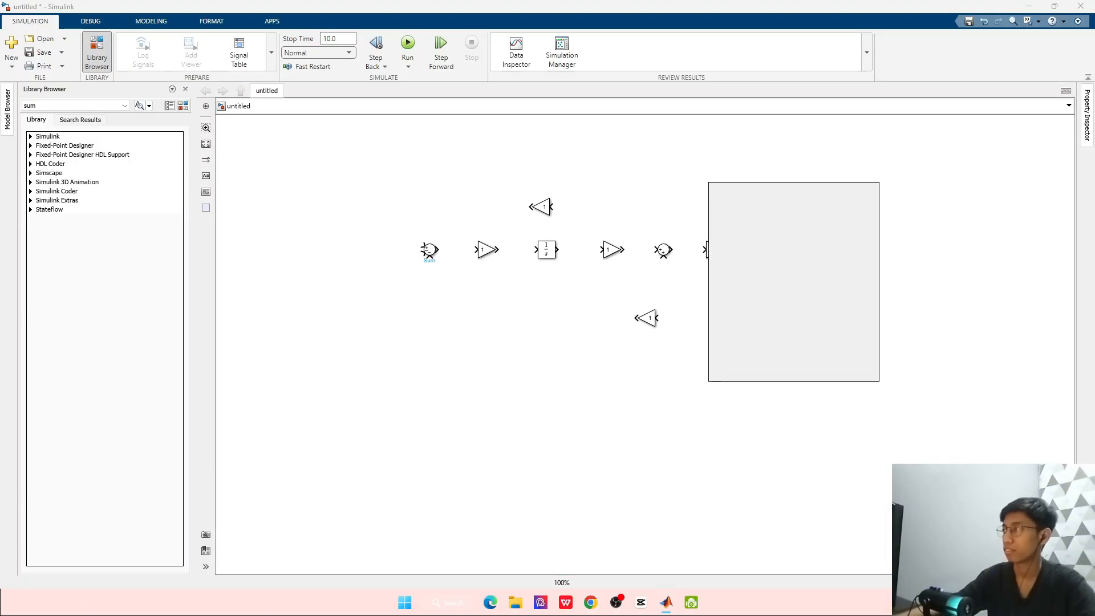
{"action": "type", "text": "ga"}
{"action": "key", "text": "Return"}
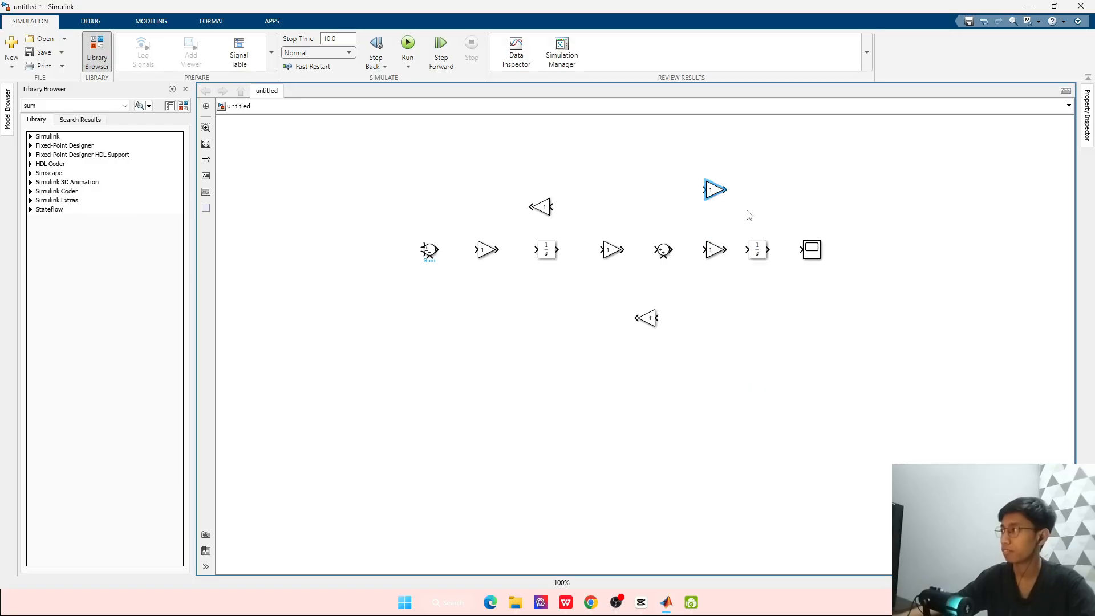
{"action": "key", "text": "ctrl+r"}
{"action": "key", "text": "ctrl+r"}
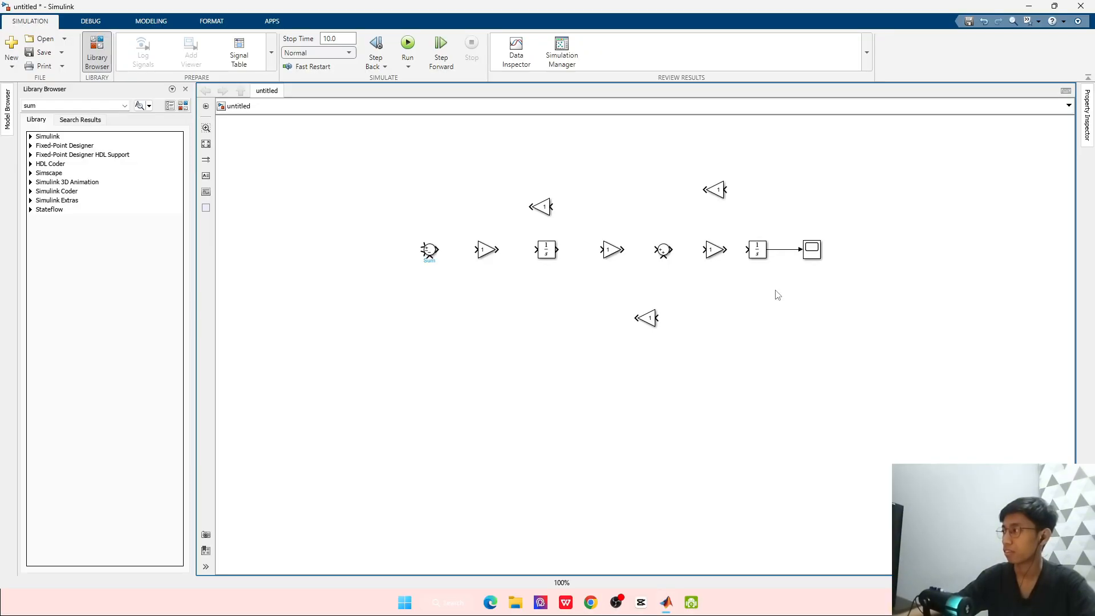
Connect the second Sum through its Gain to the second Integrator, and branch the Integrator's output to the lower and upper-right feedback Gains
{"action": "left_click", "coordinate": [782, 249]}
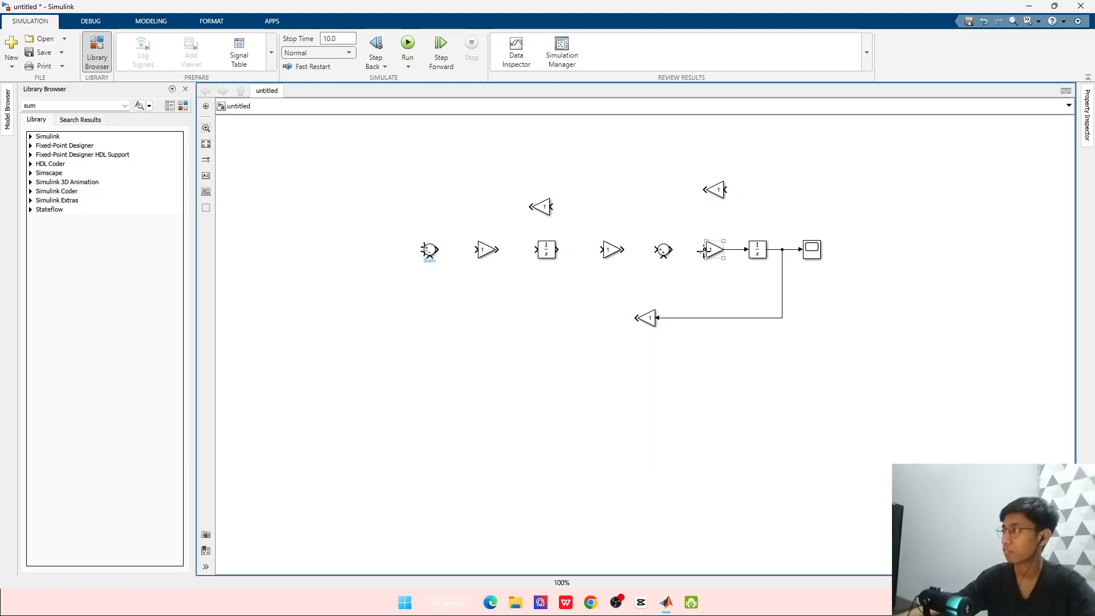
{"action": "left_click_drag", "start_coordinate": [704, 249], "coordinate": [692, 249]}
{"action": "left_click_drag", "start_coordinate": [693, 249], "coordinate": [674, 249]}
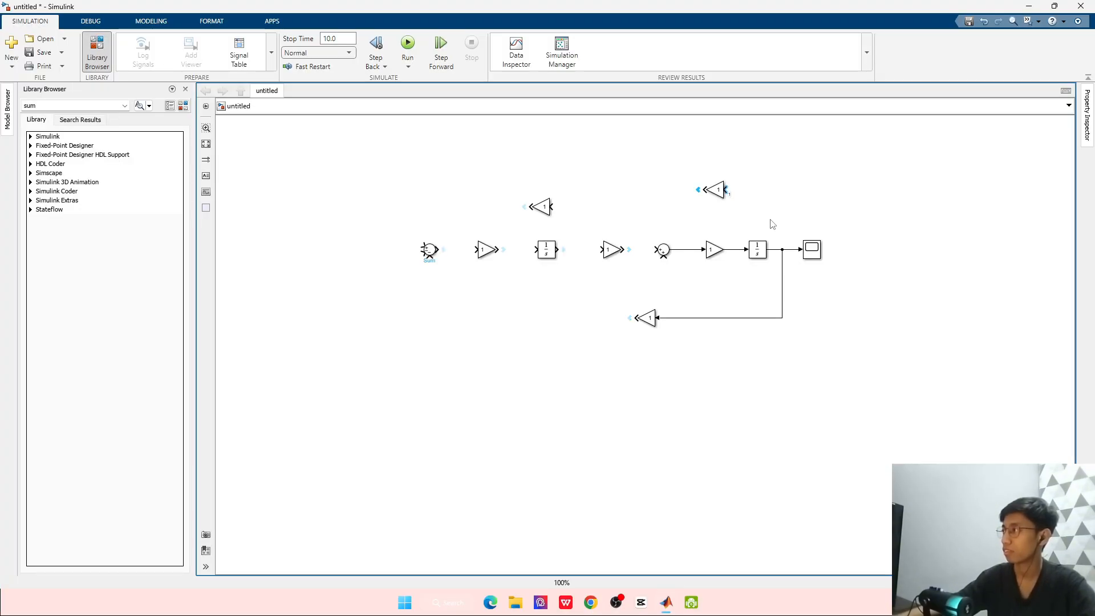
{"action": "left_click_drag", "start_coordinate": [779, 246], "coordinate": [725, 190]}
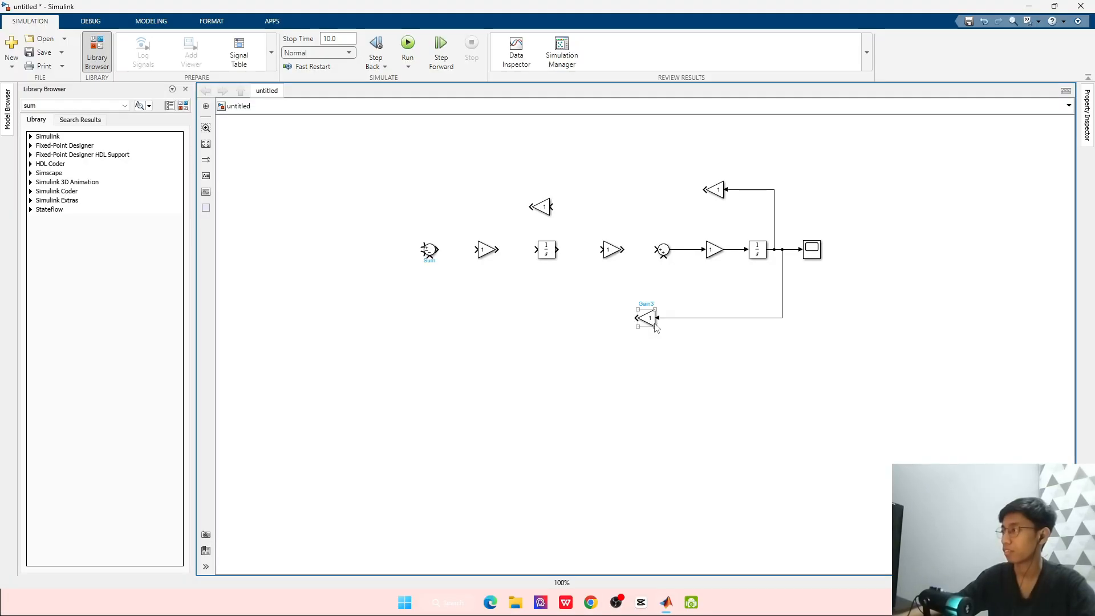
Connect the lower feedback Gain to the second Sum's bottom input, and wire the row from the first Sum to the second Sum
{"action": "mouse_move", "coordinate": [649, 319]}
{"action": "left_mouse_down"}
{"action": "mouse_move", "coordinate": [743, 319]}
{"action": "mouse_move", "coordinate": [663, 259]}
{"action": "left_mouse_up"}
{"action": "left_click", "coordinate": [630, 250]}
{"action": "left_click", "coordinate": [600, 250]}
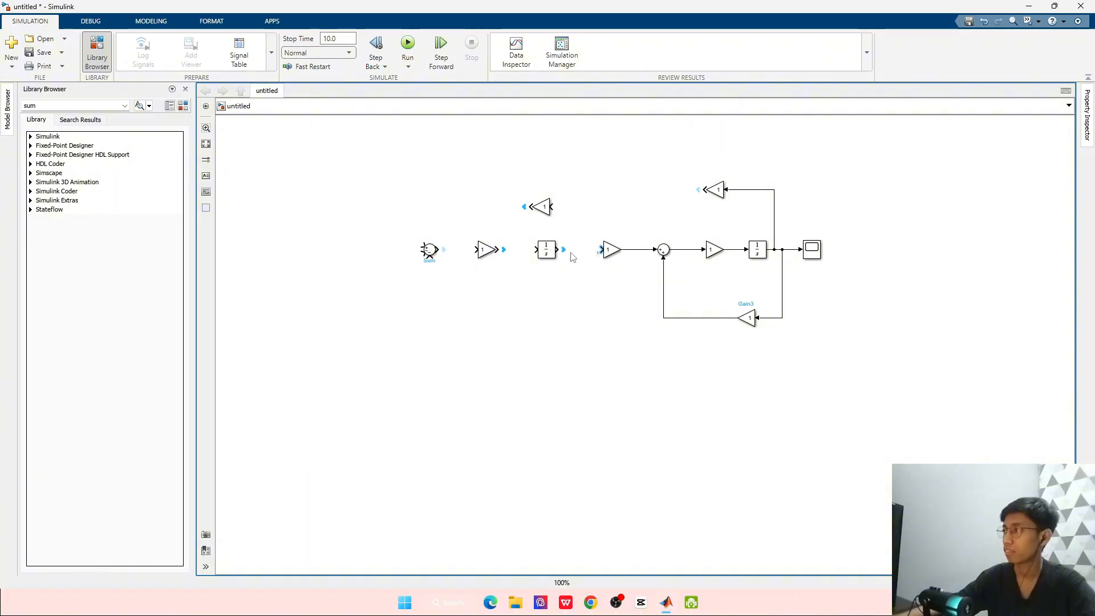
{"action": "left_click", "coordinate": [563, 249]}
{"action": "left_click_drag", "start_coordinate": [509, 253], "coordinate": [536, 250]}
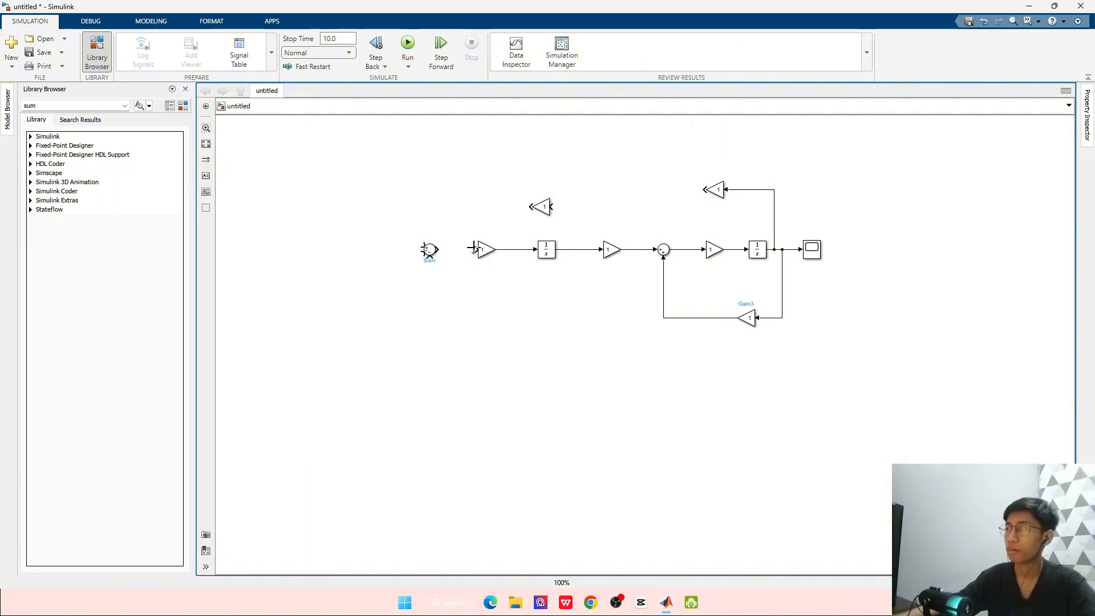
{"action": "left_click", "coordinate": [444, 254]}
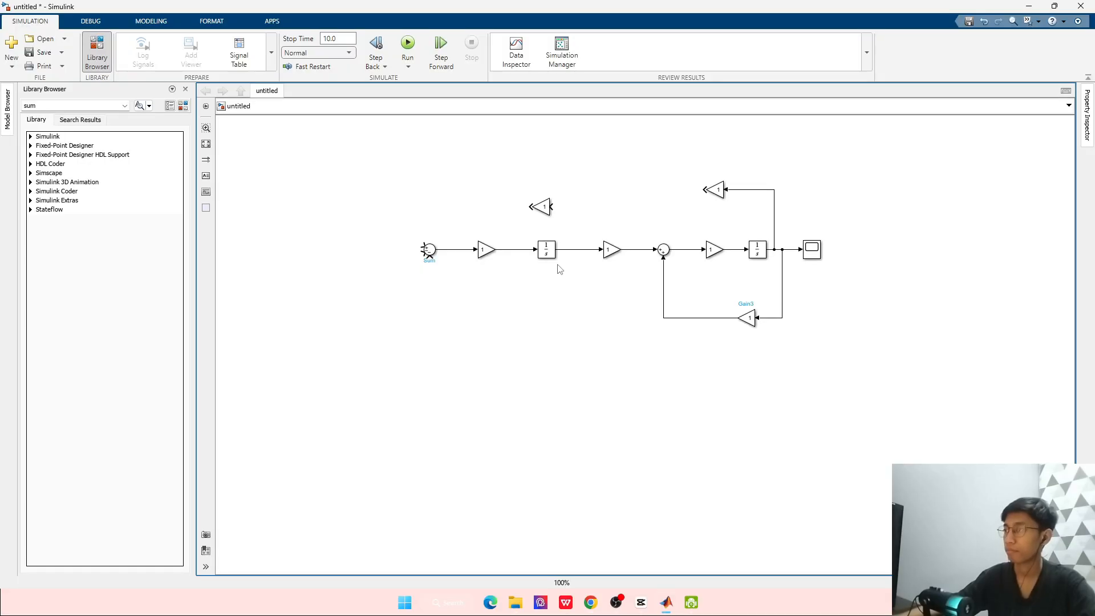
Check the DC servo motor slide, then branch the first Integrator's output to the feedback Gain above it
{"action": "key", "text": "alt+Tab"}
{"action": "key", "text": "alt+Tab"}
{"action": "left_click_drag", "start_coordinate": [553, 205], "coordinate": [590, 247]}
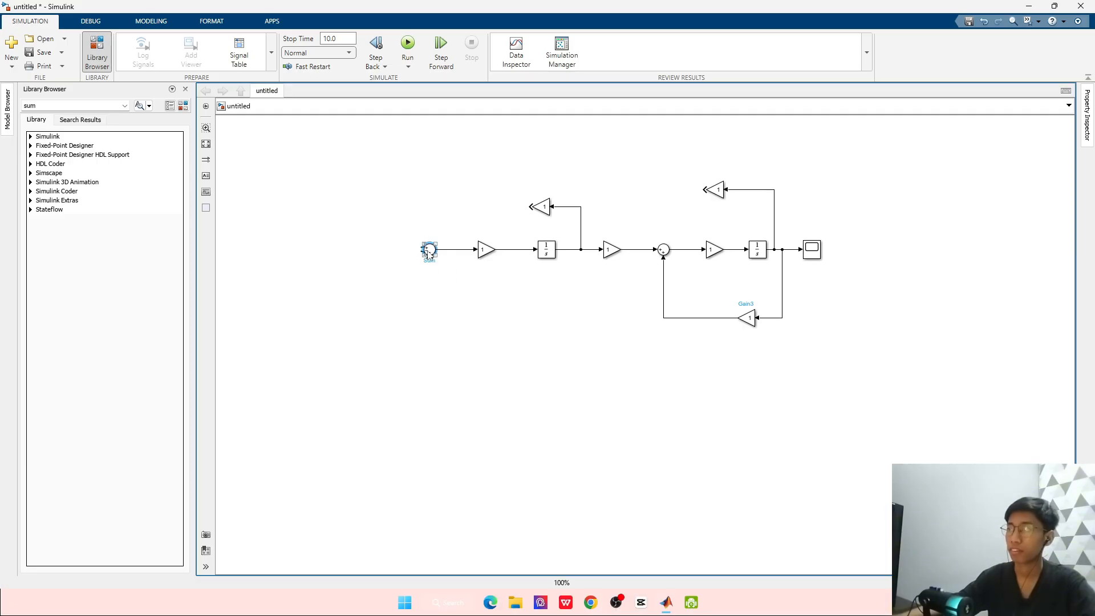
{"action": "left_click_drag", "start_coordinate": [429, 256], "coordinate": [436, 276]}
{"action": "right_click", "coordinate": [439, 259]}
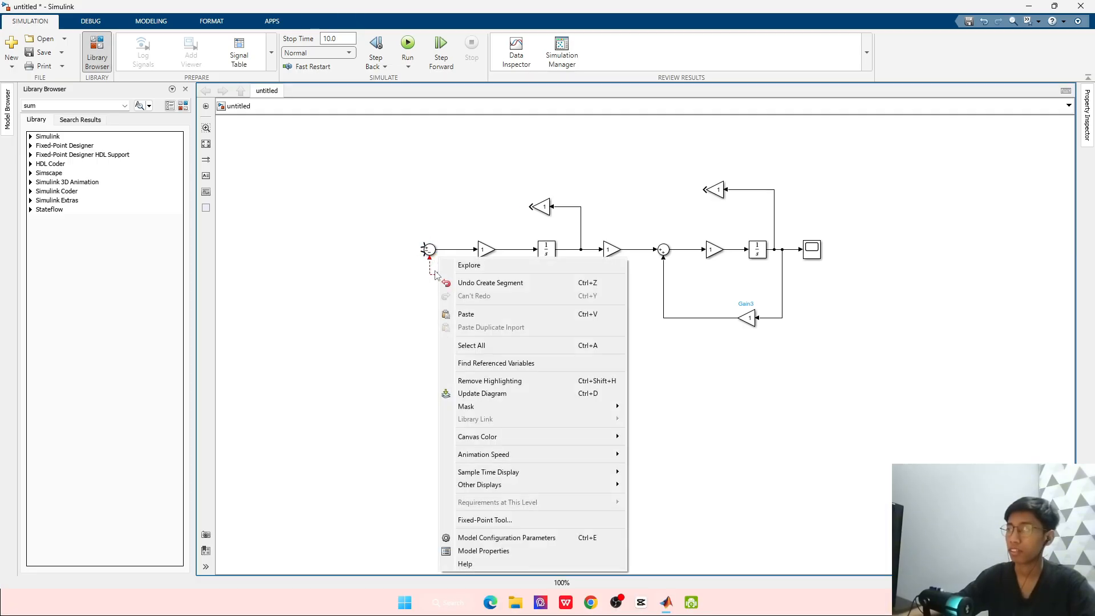
{"action": "left_click", "coordinate": [433, 271]}
{"action": "double_click", "coordinate": [435, 273]}
{"action": "left_click", "coordinate": [361, 268]}
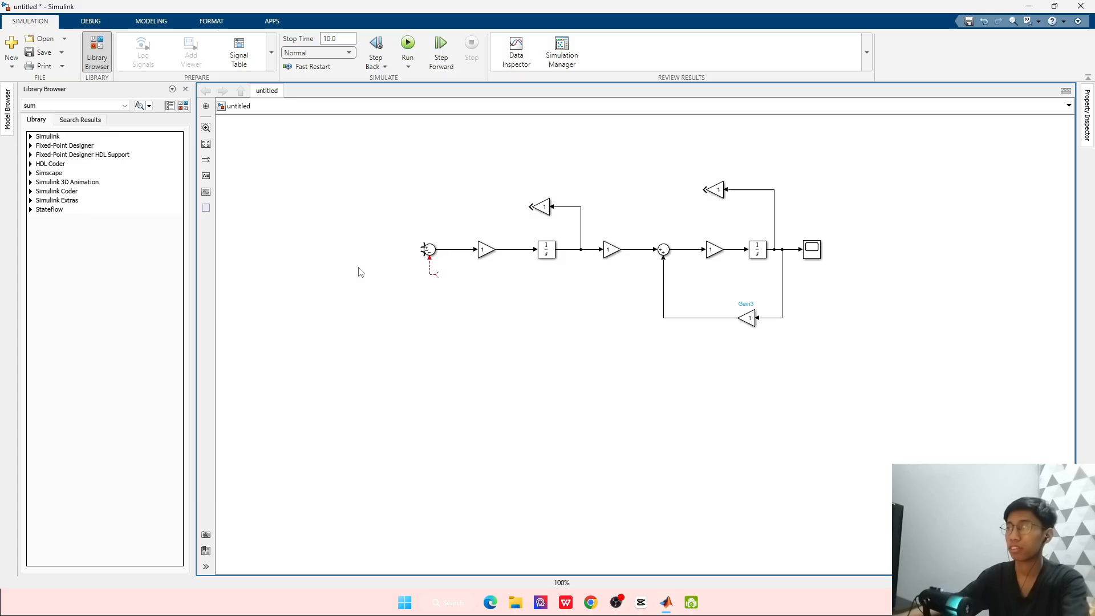
{"action": "left_click", "coordinate": [435, 276]}
{"action": "key", "text": "Delete"}
Enlarge the first Sum block and connect the upper-left feedback Gain's output to its bottom input
{"action": "left_click", "coordinate": [431, 253]}
{"action": "left_click_drag", "start_coordinate": [439, 257], "coordinate": [433, 293]}
{"action": "mouse_move", "coordinate": [424, 244]}
{"action": "left_mouse_down"}
{"action": "mouse_move", "coordinate": [393, 241]}
{"action": "mouse_move", "coordinate": [429, 247]}
{"action": "left_mouse_up"}
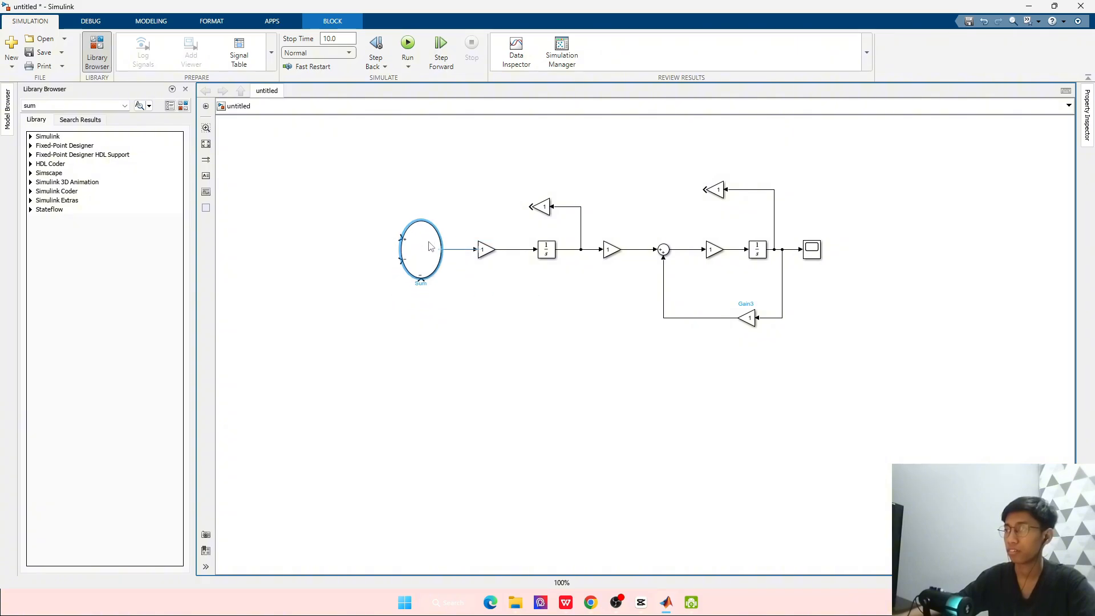
{"action": "left_click", "coordinate": [551, 291]}
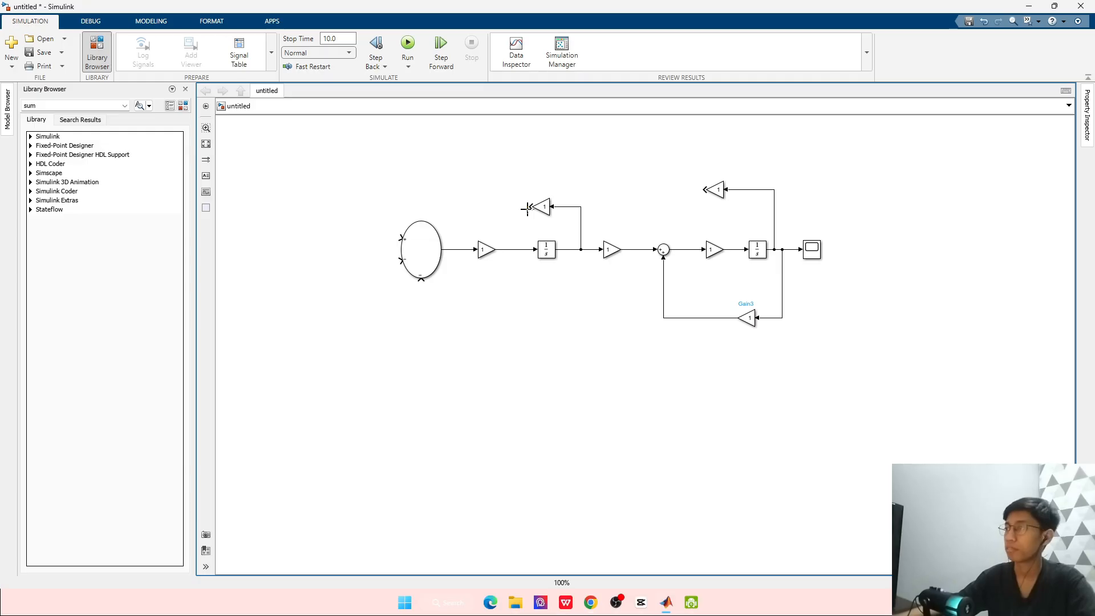
{"action": "left_click", "coordinate": [420, 285]}
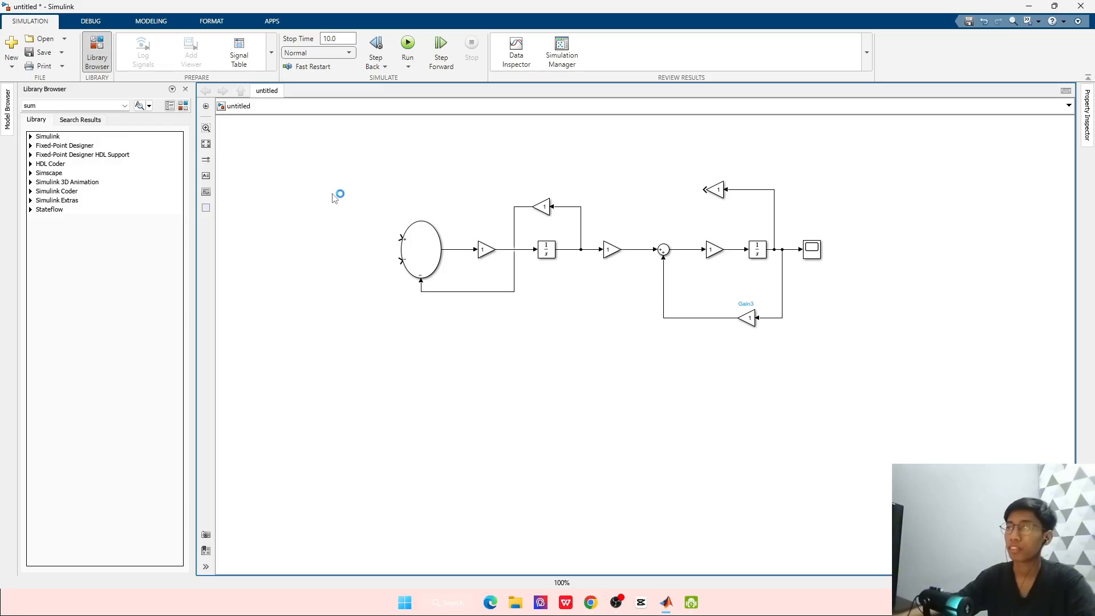
Add a Constant block wired to the enlarged Sum's upper input, and connect the upper-right feedback Gain to the Sum's middle input
{"action": "double_click", "coordinate": [334, 197]}
{"action": "type", "text": "con"}
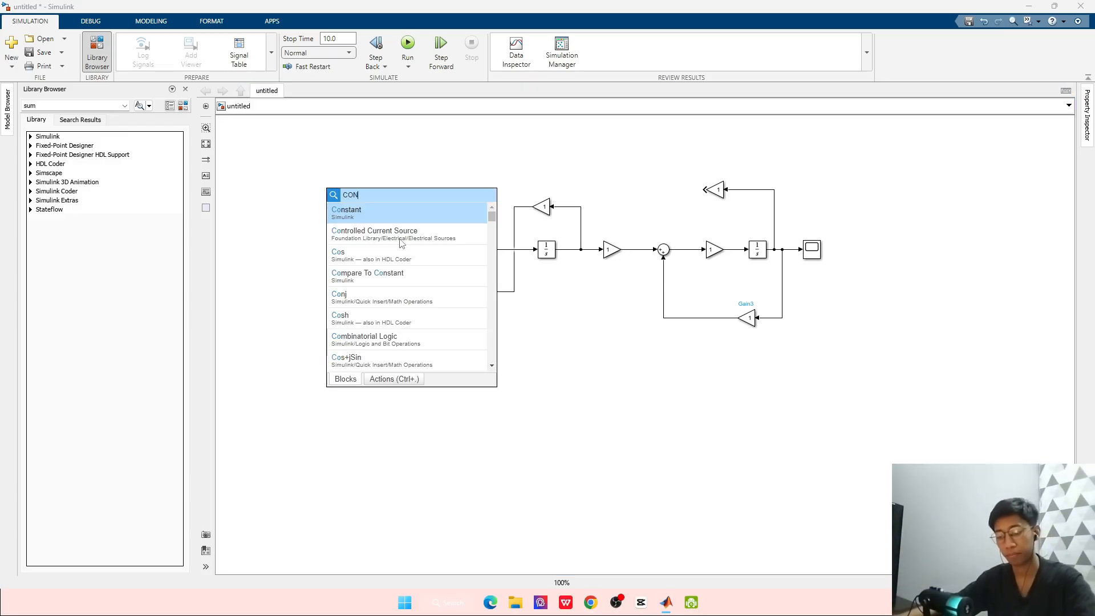
{"action": "left_click", "coordinate": [356, 213]}
{"action": "left_click_drag", "start_coordinate": [332, 195], "coordinate": [315, 249]}
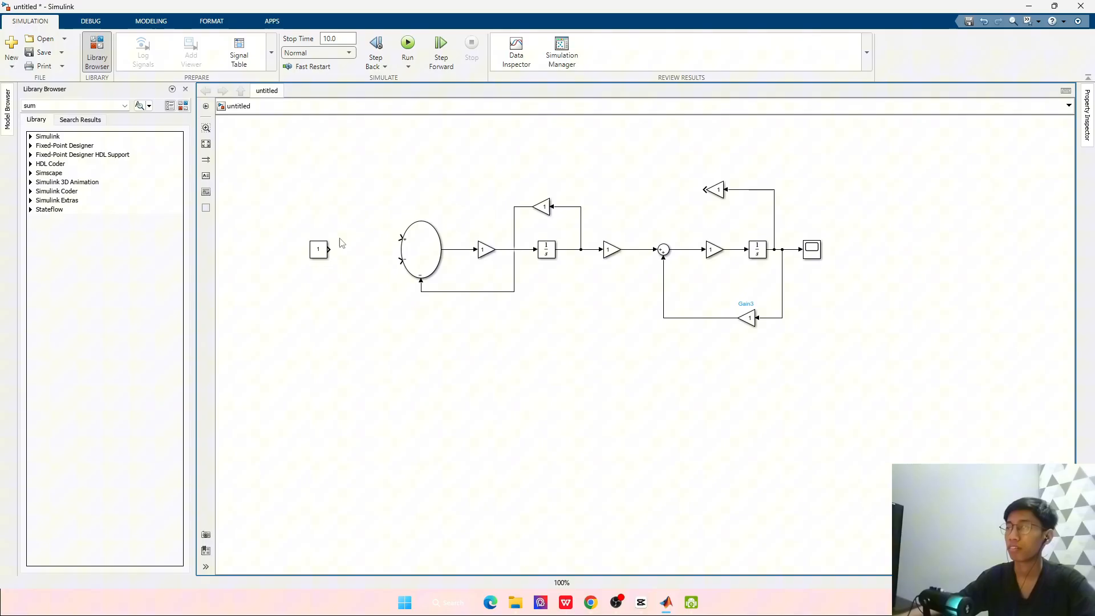
{"action": "left_click_drag", "start_coordinate": [319, 244], "coordinate": [355, 220]}
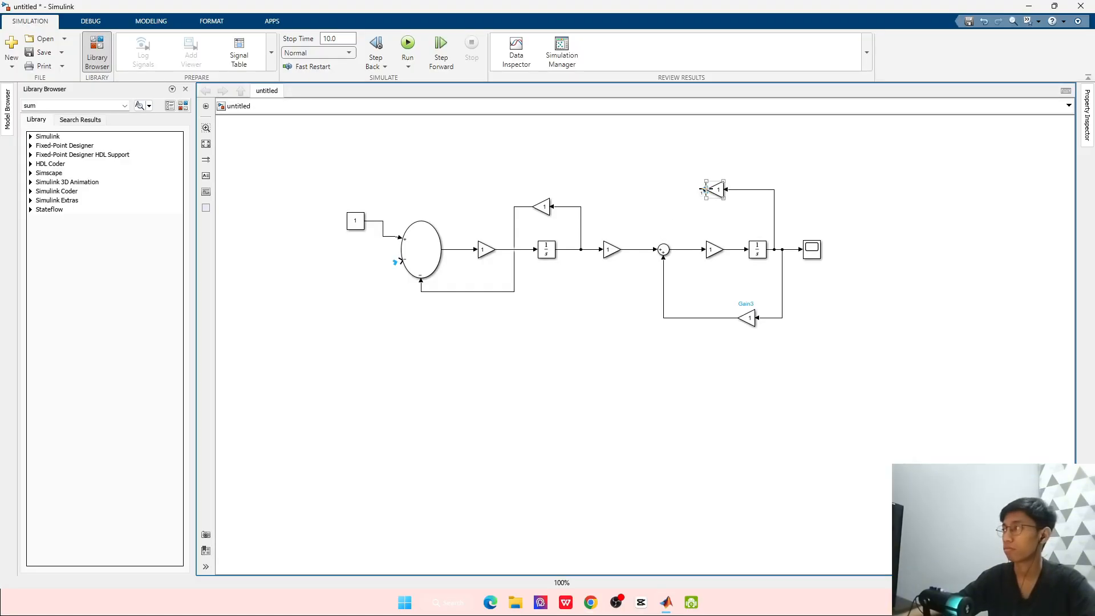
{"action": "left_click_drag", "start_coordinate": [705, 190], "coordinate": [399, 261]}
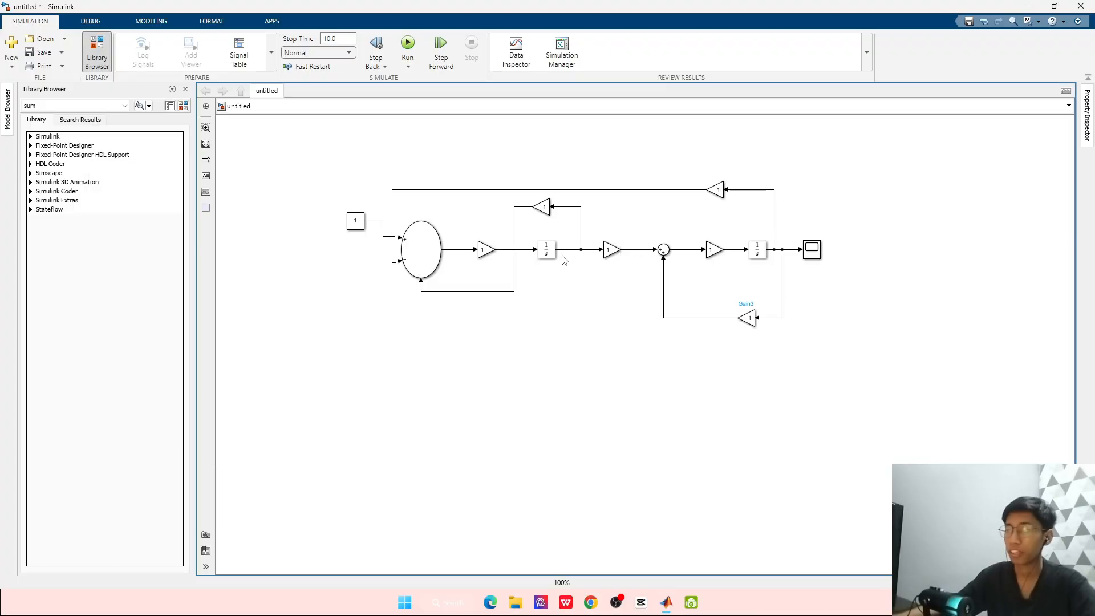
Set the Constant block's value to 5
{"action": "double_click", "coordinate": [355, 221]}
{"action": "type", "text": "5"}
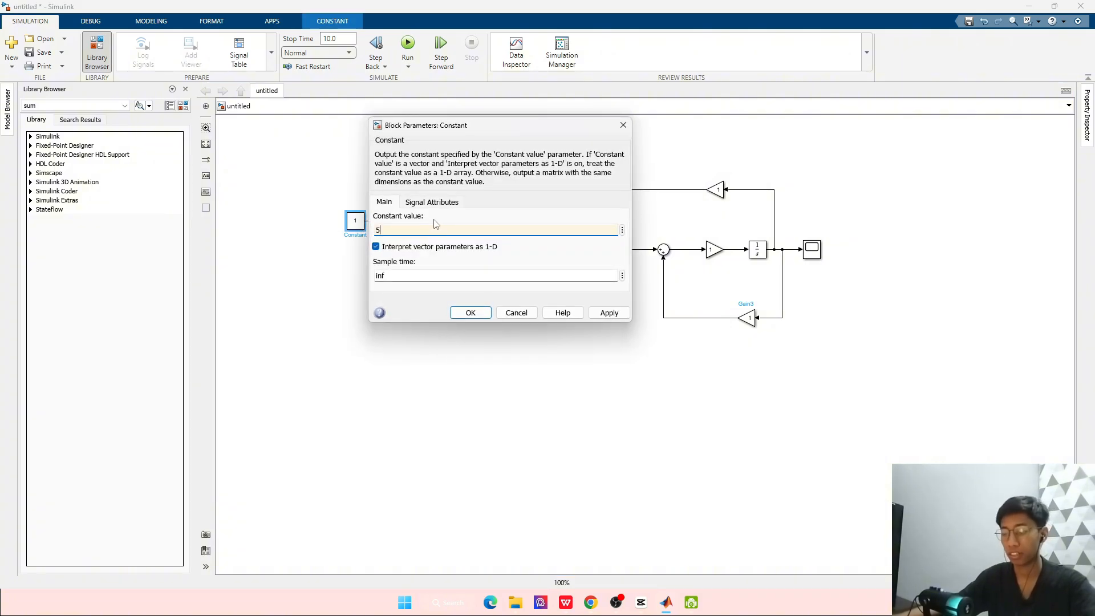
{"action": "key", "text": "Return"}
Open the parameters of the Gain after the first Sum and check its value on the DC servo motor slide
{"action": "double_click", "coordinate": [485, 249]}
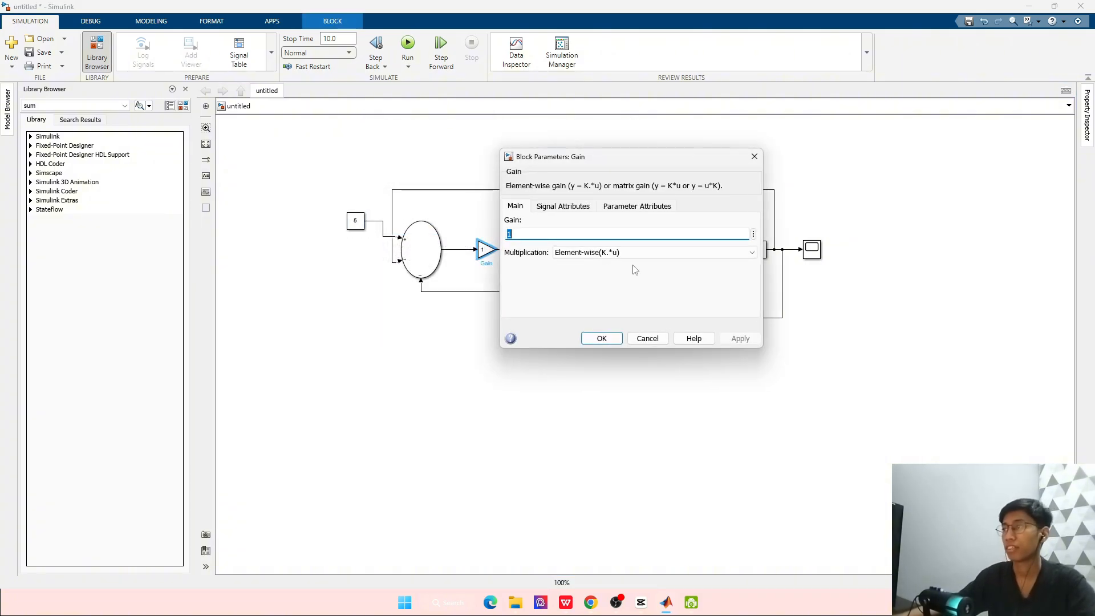
{"action": "left_click", "coordinate": [752, 234]}
{"action": "left_click", "coordinate": [793, 241]}
{"action": "left_click", "coordinate": [541, 276]}
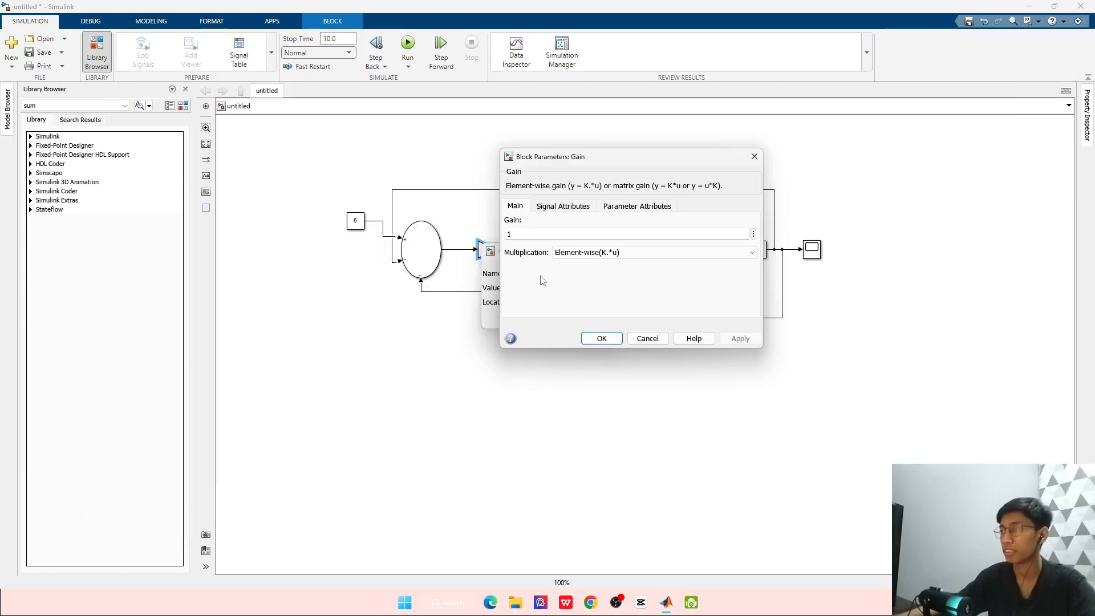
{"action": "key", "text": "alt+Tab"}
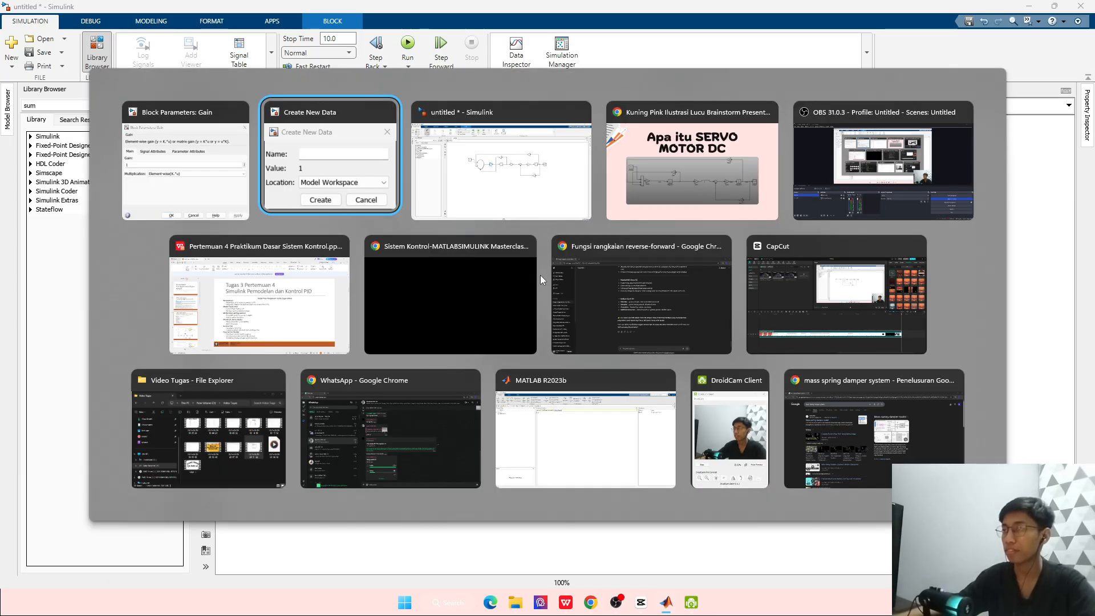
{"action": "key", "text": "alt+Tab"}
{"action": "key", "text": "alt+Tab"}
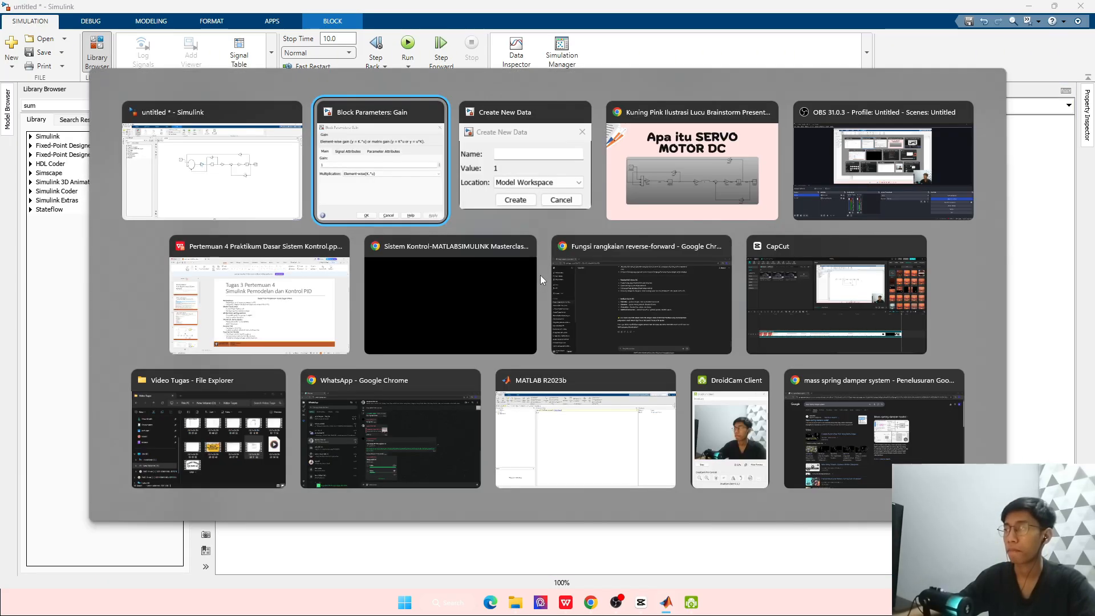
{"action": "key", "text": "alt+Tab"}
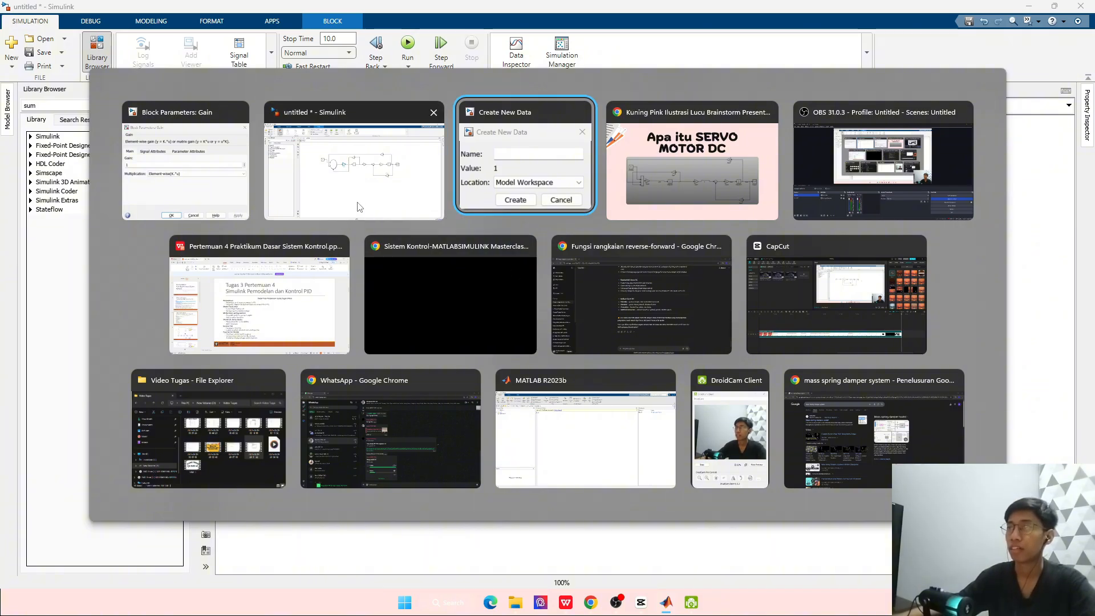
{"action": "left_click", "coordinate": [648, 183]}
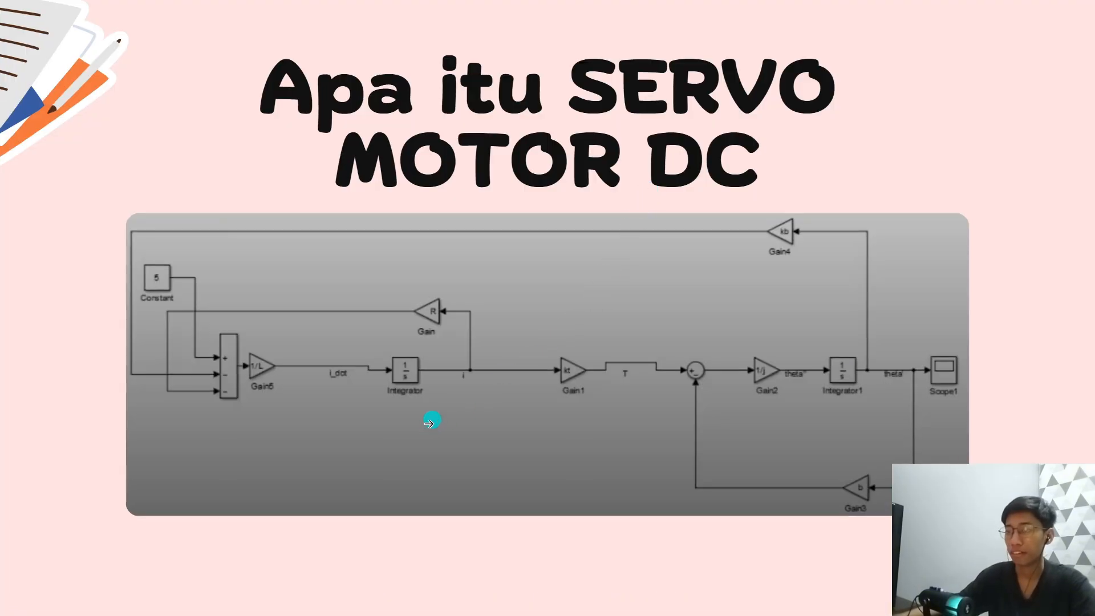
{"action": "key", "text": "alt+Tab"}
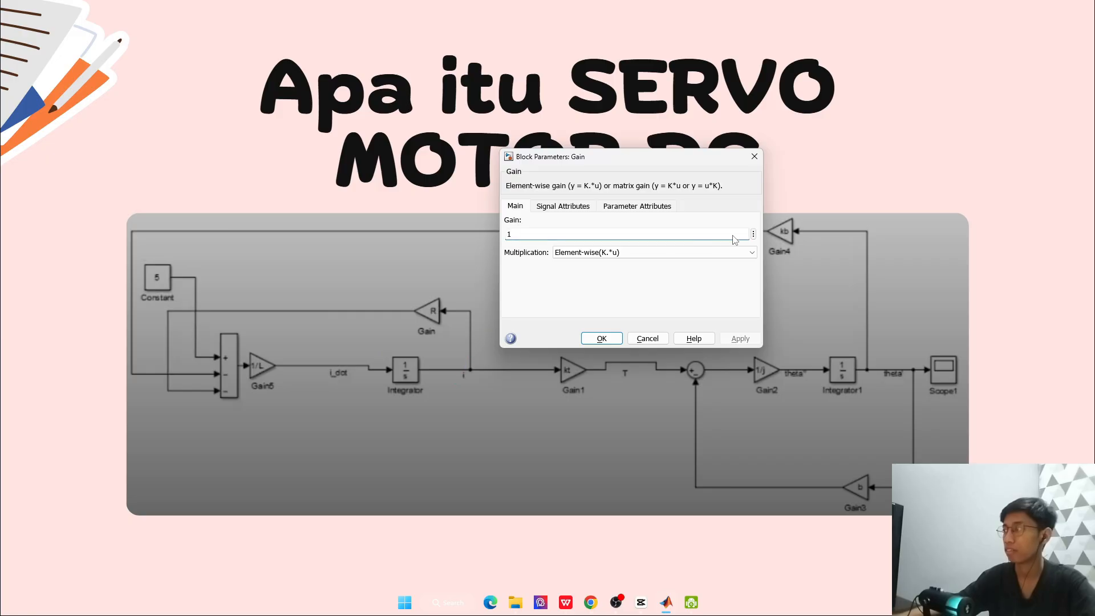
Dismiss the new variable dialog and set the Gain after the first Sum to 1/J
{"action": "left_click", "coordinate": [753, 234]}
{"action": "left_click", "coordinate": [809, 238]}
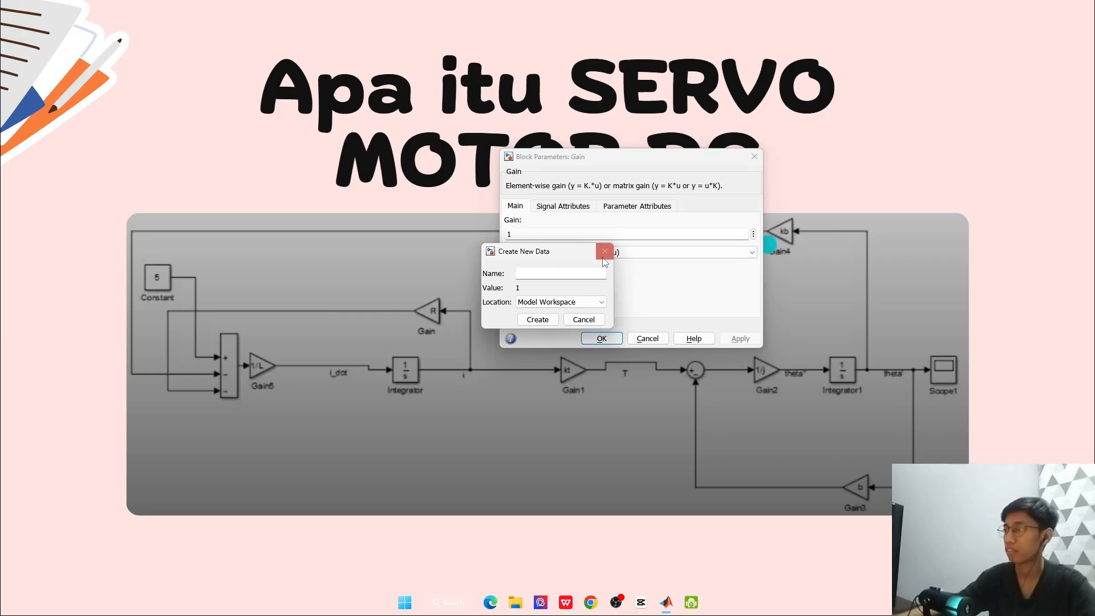
{"action": "left_click", "coordinate": [604, 257]}
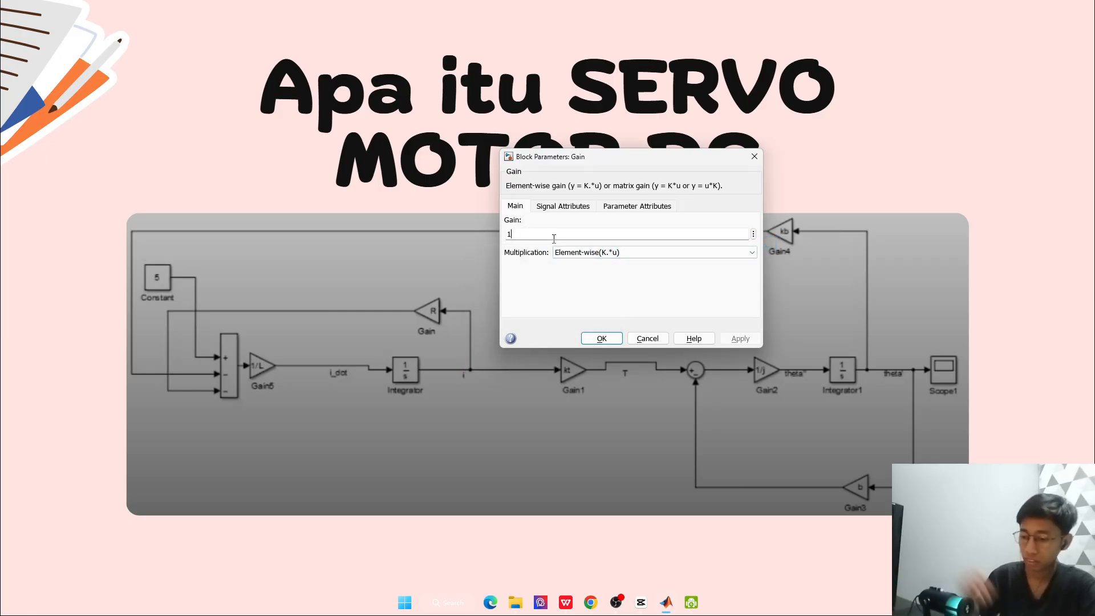
{"action": "type", "text": "/J"}
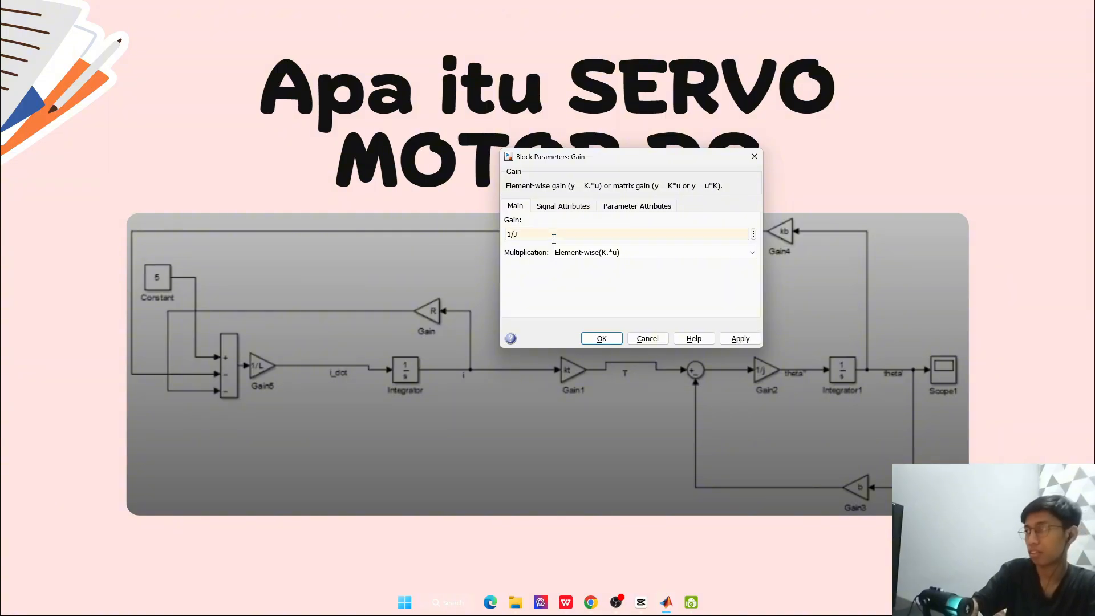
{"action": "key", "text": "Return"}
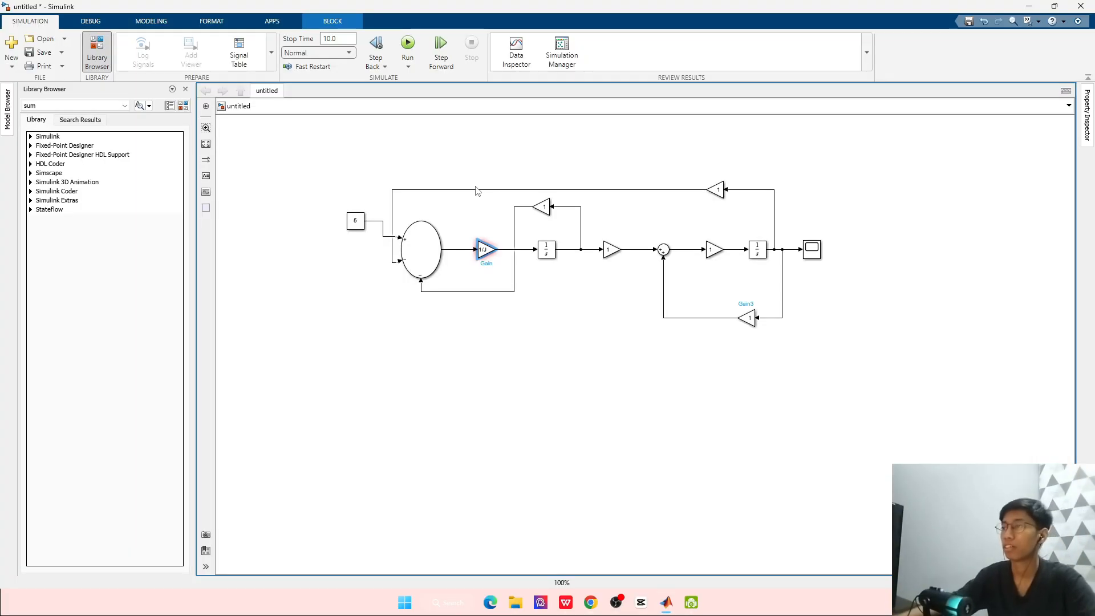
Try to create the variable J in the model workspace, then reset the Gain after the first Sum to 1
{"action": "double_click", "coordinate": [489, 248]}
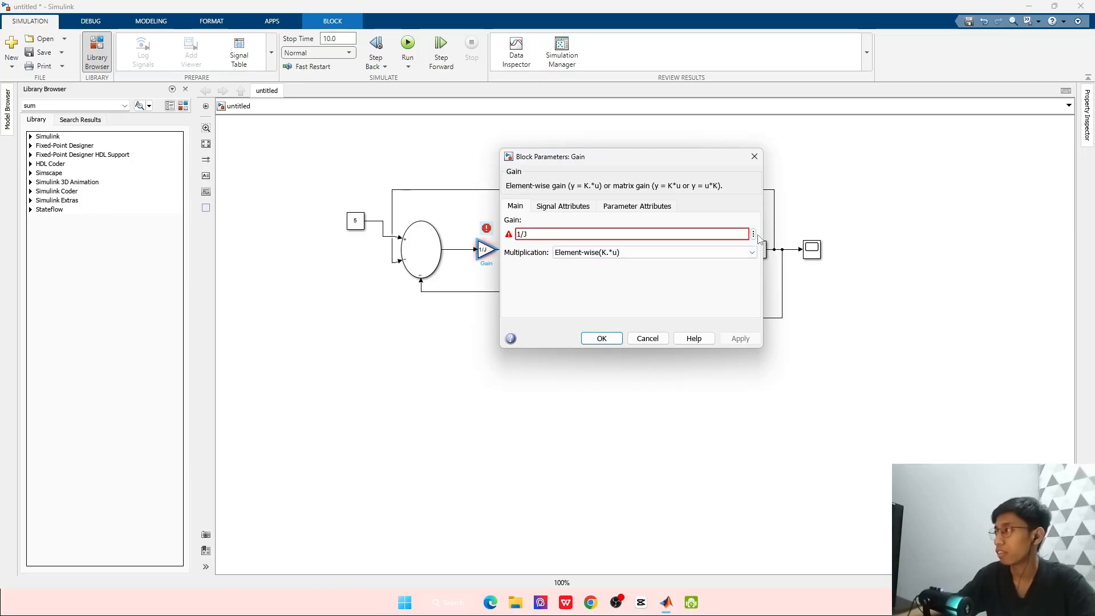
{"action": "left_click", "coordinate": [789, 242]}
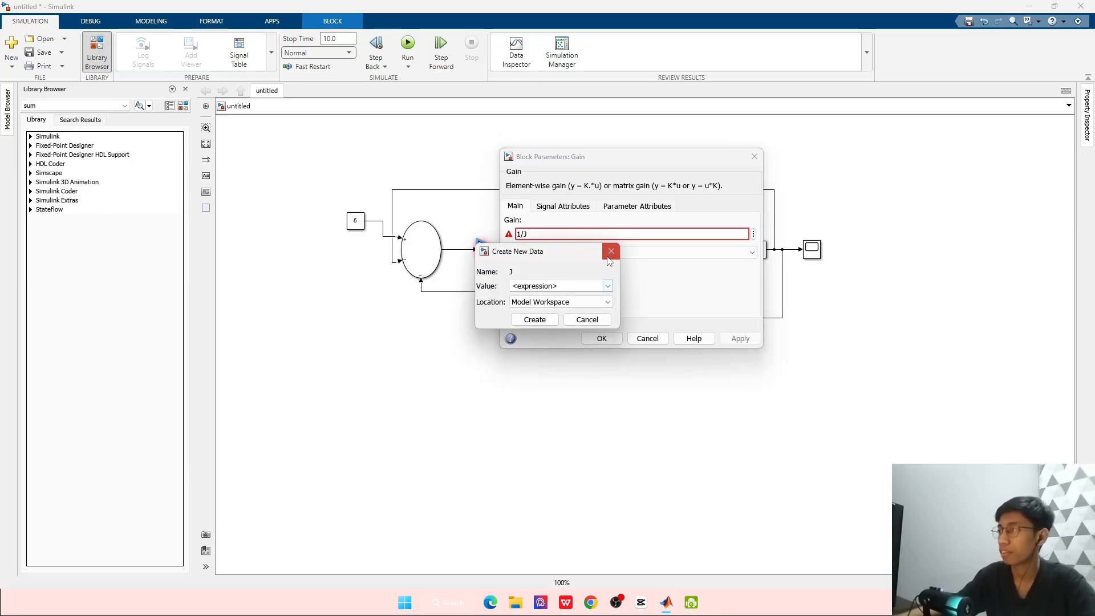
{"action": "left_click", "coordinate": [532, 317]}
{"action": "double_click", "coordinate": [530, 234]}
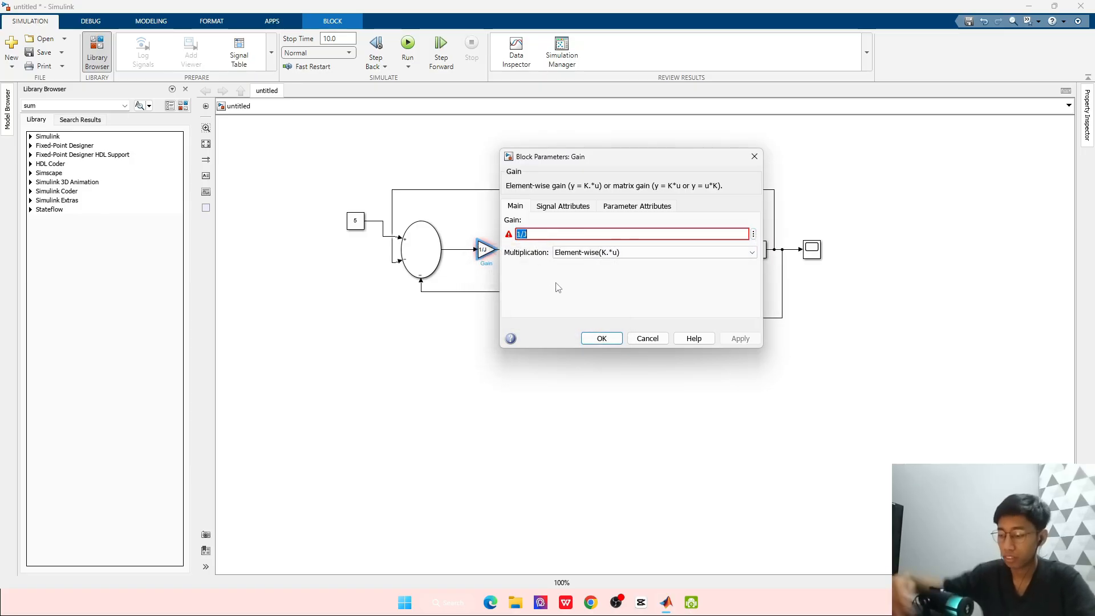
{"action": "type", "text": "1"}
{"action": "key", "text": "Return"}
Try to create a model workspace variable named 1/J for the Gain after the first Sum, and accept the block's parameters
{"action": "double_click", "coordinate": [487, 249]}
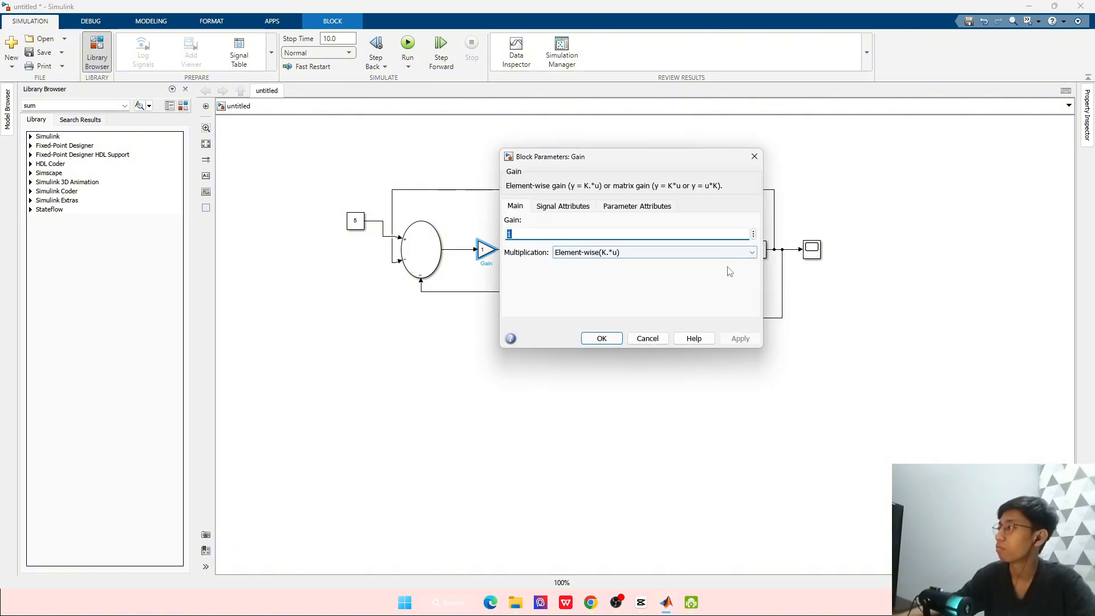
{"action": "left_click", "coordinate": [753, 235]}
{"action": "left_click", "coordinate": [769, 251]}
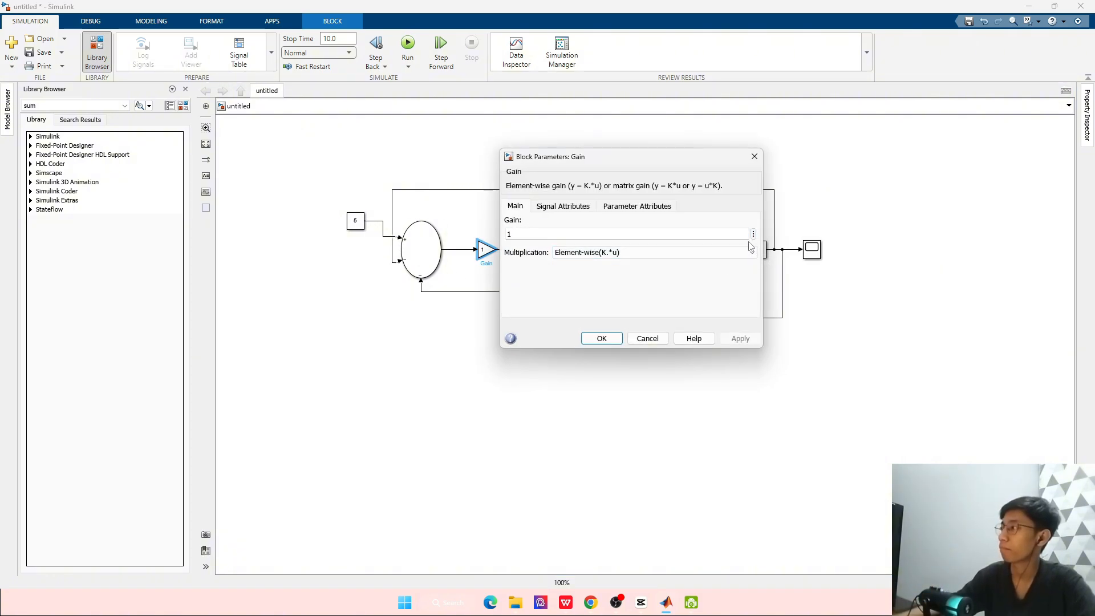
{"action": "left_click", "coordinate": [753, 234]}
{"action": "left_click", "coordinate": [765, 254]}
{"action": "left_click", "coordinate": [548, 277]}
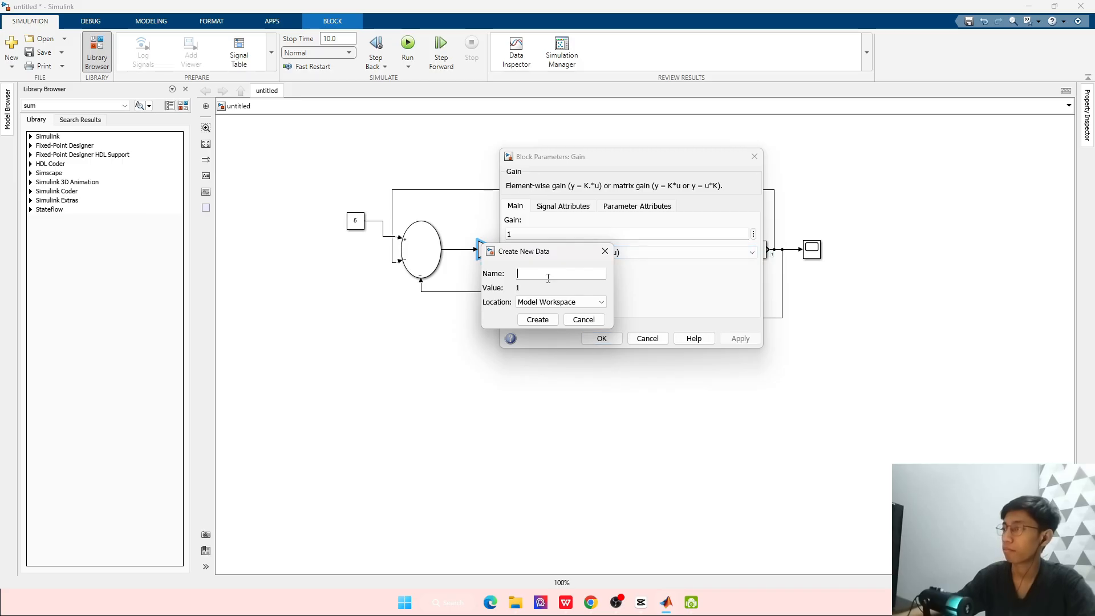
{"action": "type", "text": "1/J"}
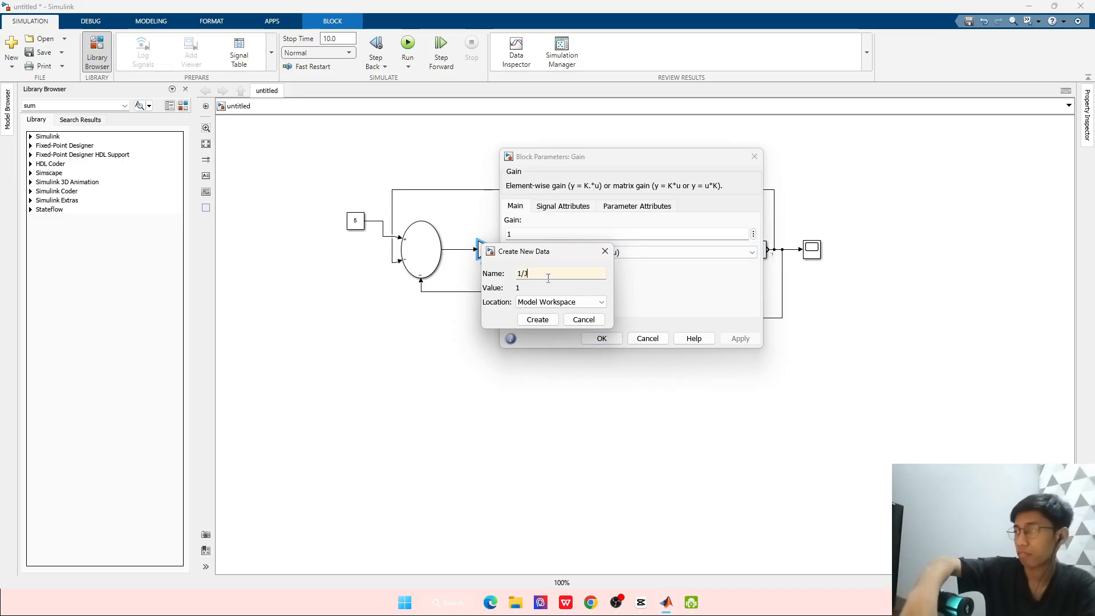
{"action": "key", "text": "ctrl+a"}
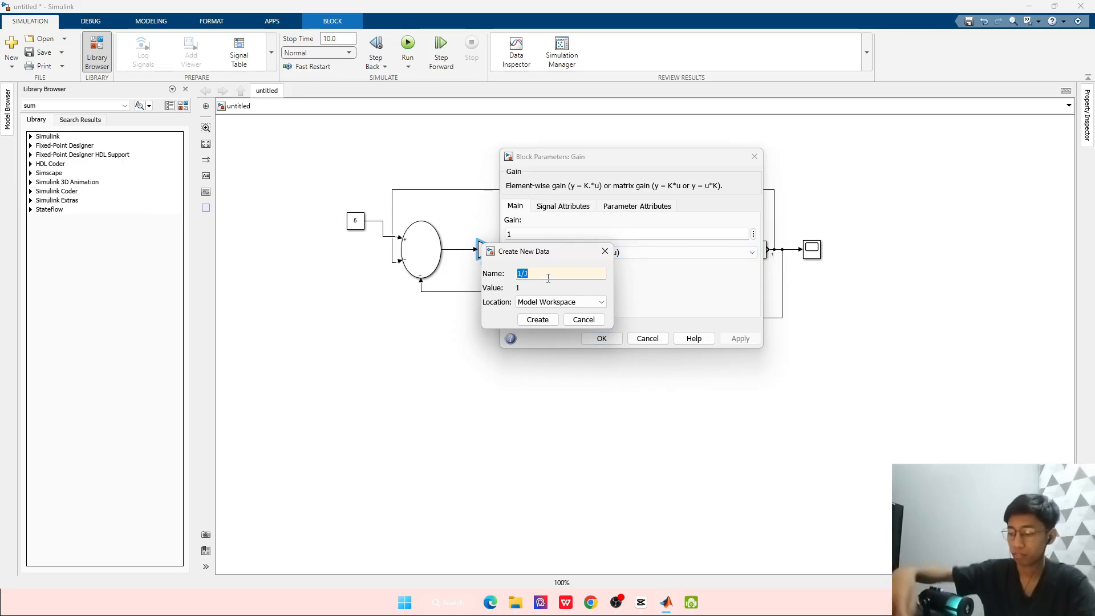
{"action": "left_click", "coordinate": [554, 320]}
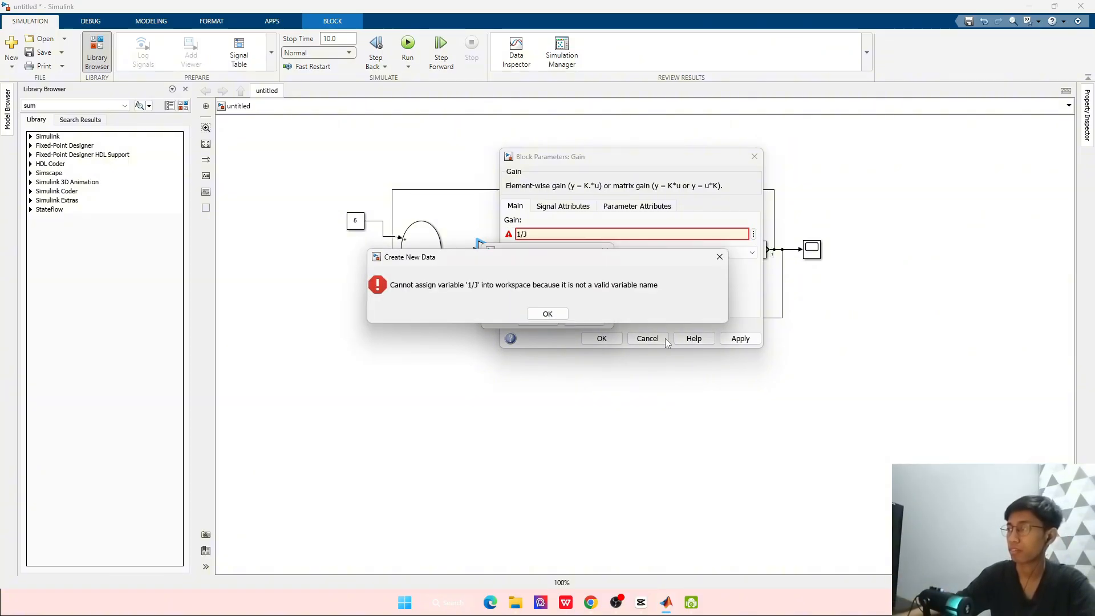
{"action": "left_click", "coordinate": [547, 314]}
{"action": "left_click", "coordinate": [748, 344]}
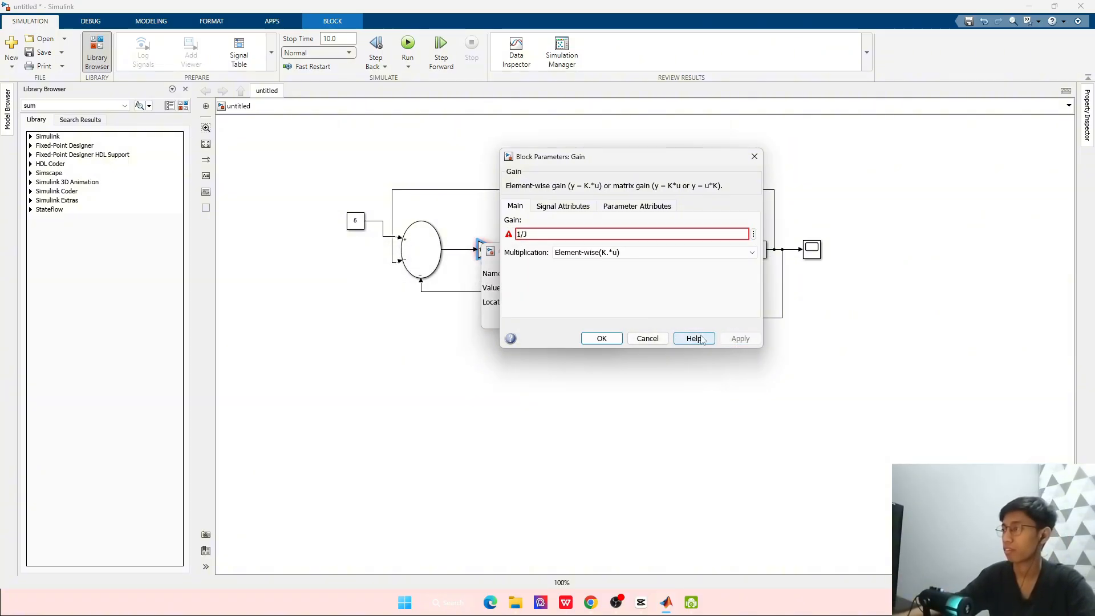
{"action": "left_click", "coordinate": [598, 338]}
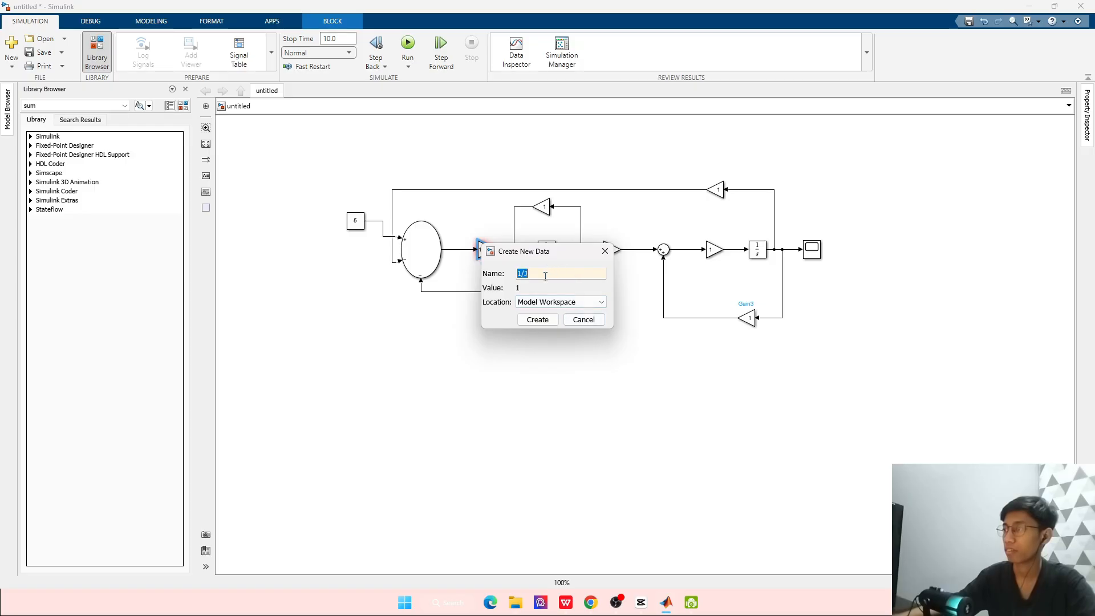
{"action": "left_click", "coordinate": [546, 317]}
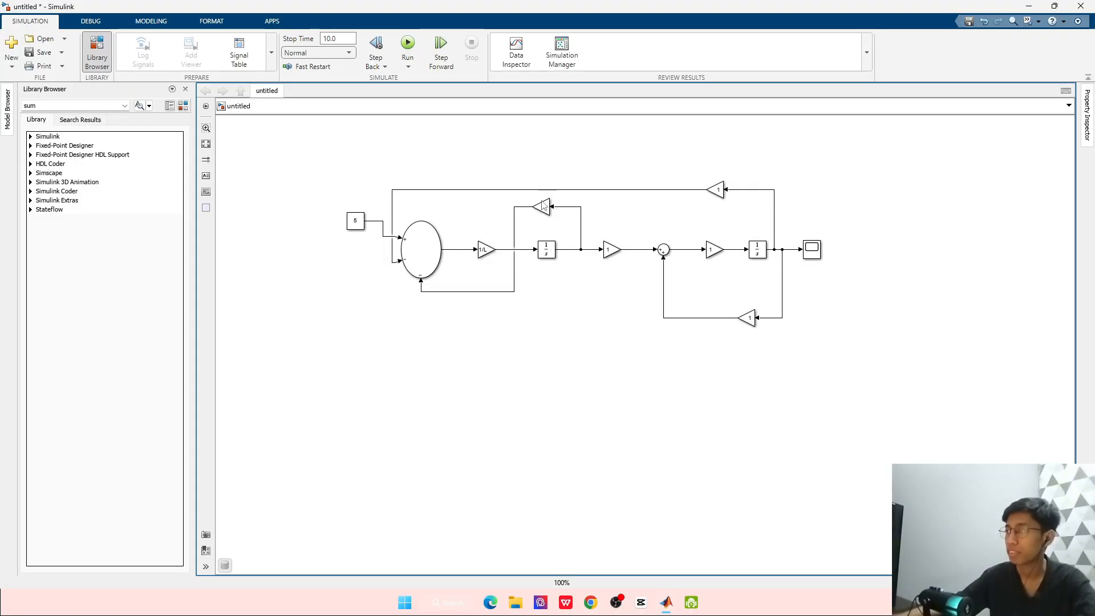
Try setting the inner feedback Gain above the first Integrator to R, and reset it to 1
{"action": "double_click", "coordinate": [543, 205]}
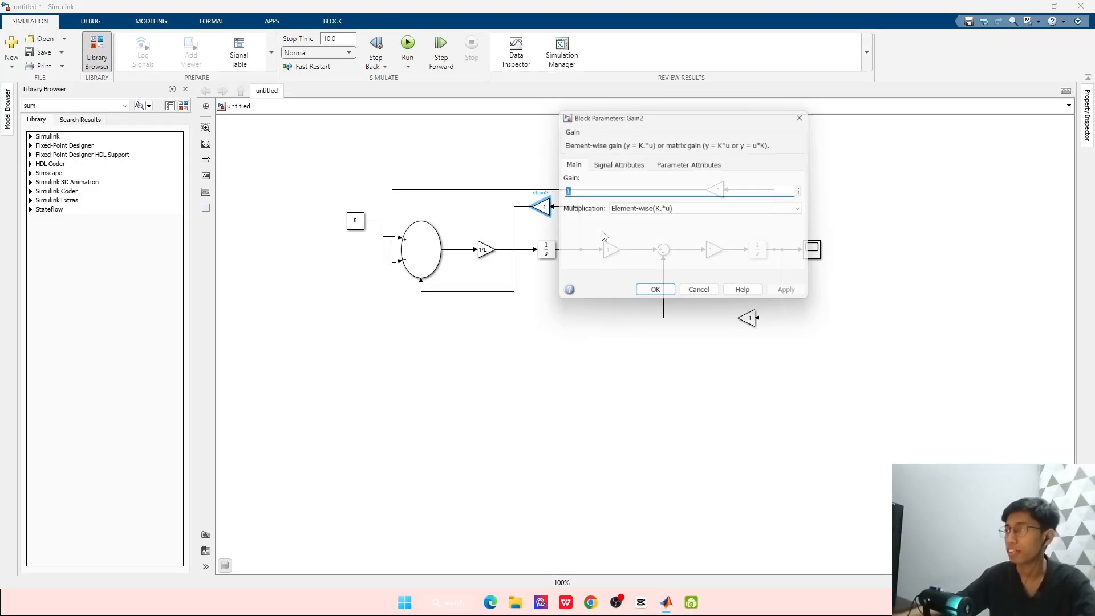
{"action": "type", "text": "R"}
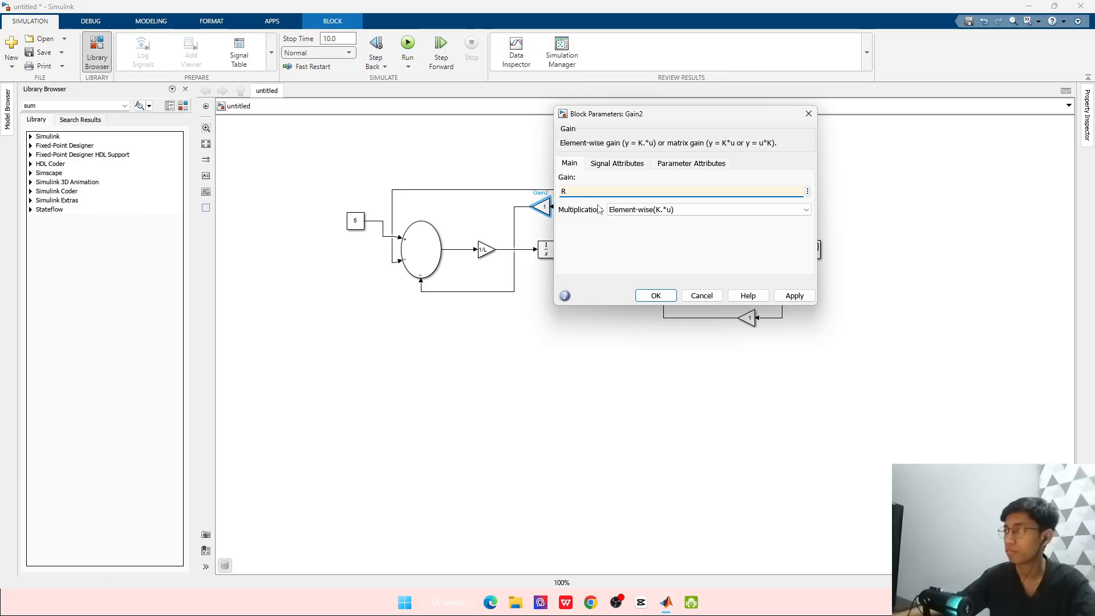
{"action": "key", "text": "Return"}
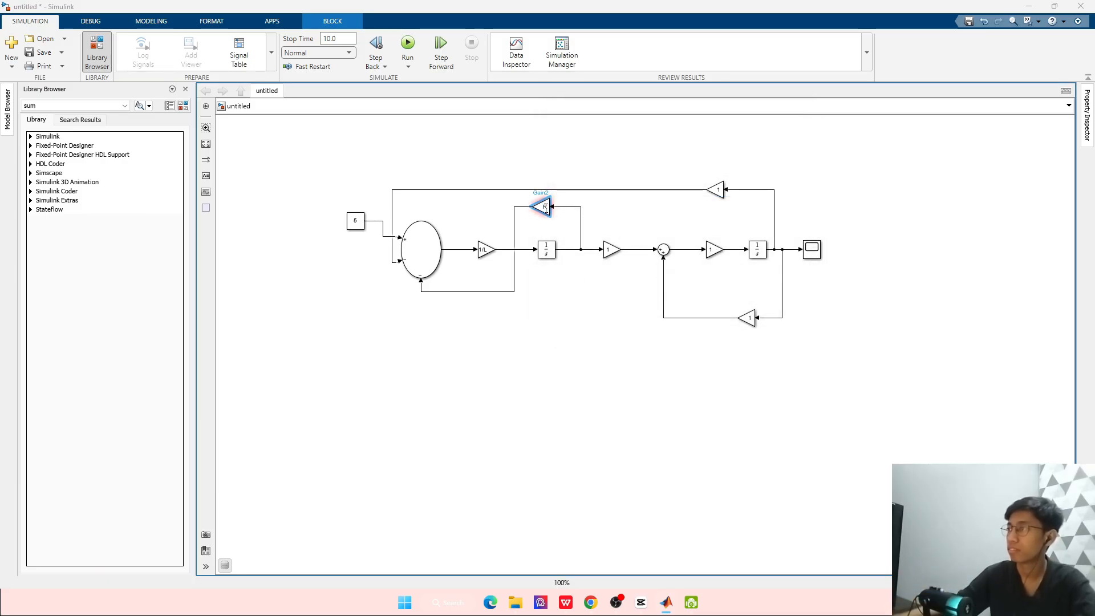
{"action": "double_click", "coordinate": [545, 207]}
{"action": "double_click", "coordinate": [635, 190]}
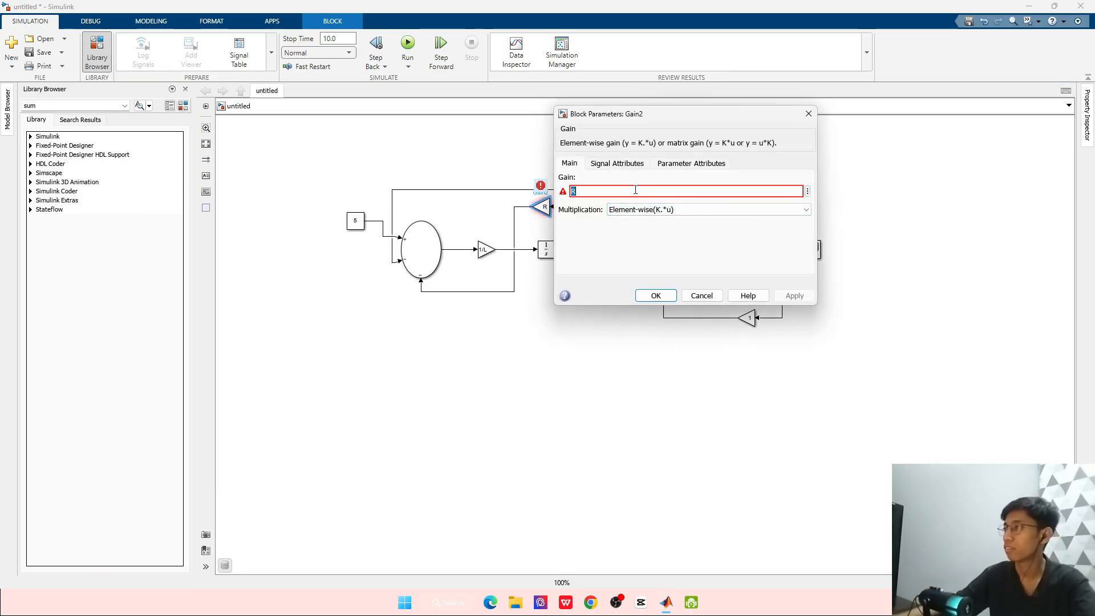
{"action": "type", "text": "1"}
{"action": "key", "text": "Return"}
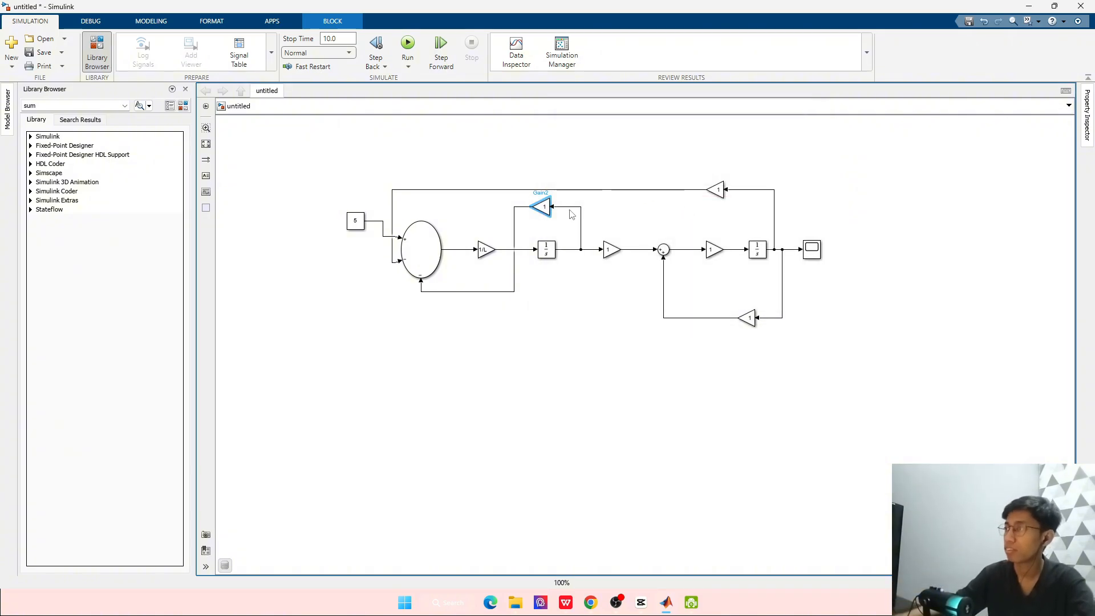
Create a base workspace variable named R from the inner feedback Gain's parameters and accept the block's parameters
{"action": "double_click", "coordinate": [546, 207]}
{"action": "left_click", "coordinate": [807, 191]}
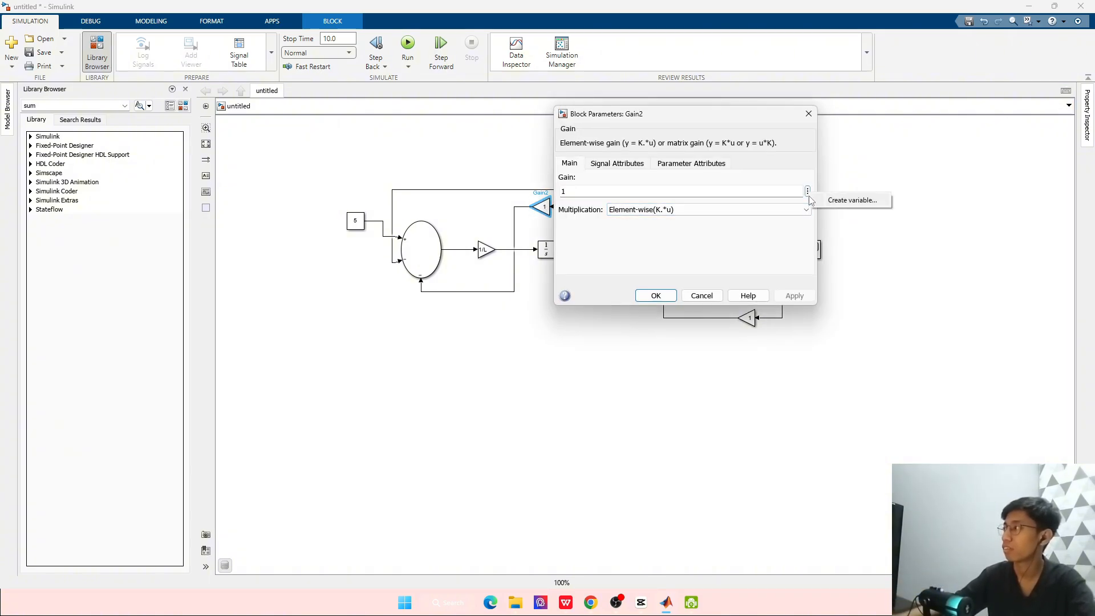
{"action": "left_click", "coordinate": [828, 200]}
{"action": "left_click_drag", "start_coordinate": [563, 274], "coordinate": [498, 277]}
{"action": "type", "text": "R"}
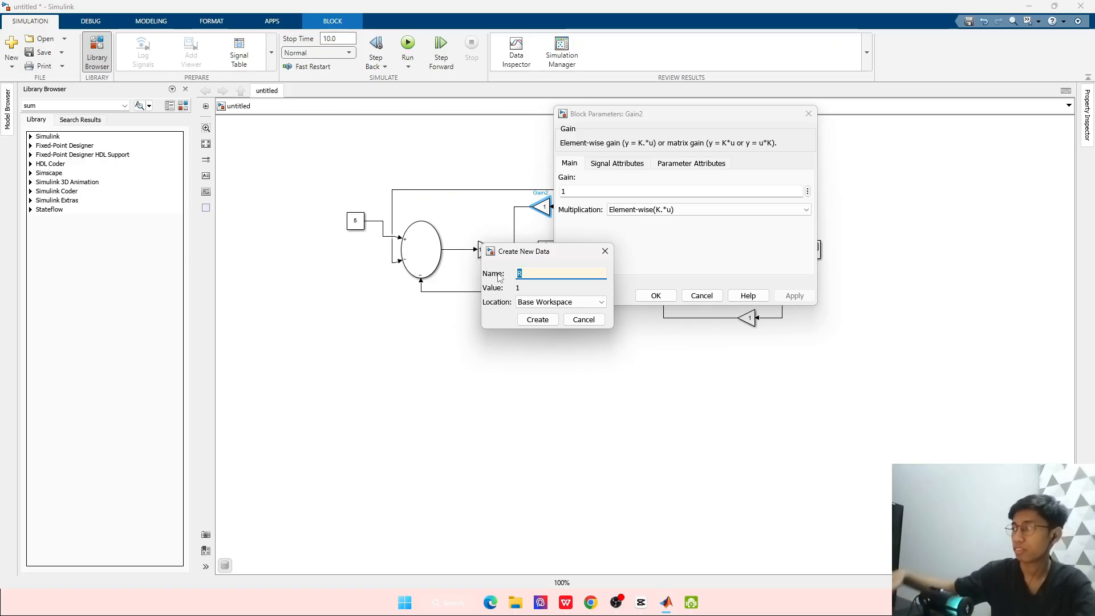
{"action": "left_click", "coordinate": [537, 320]}
{"action": "left_click", "coordinate": [655, 295]}
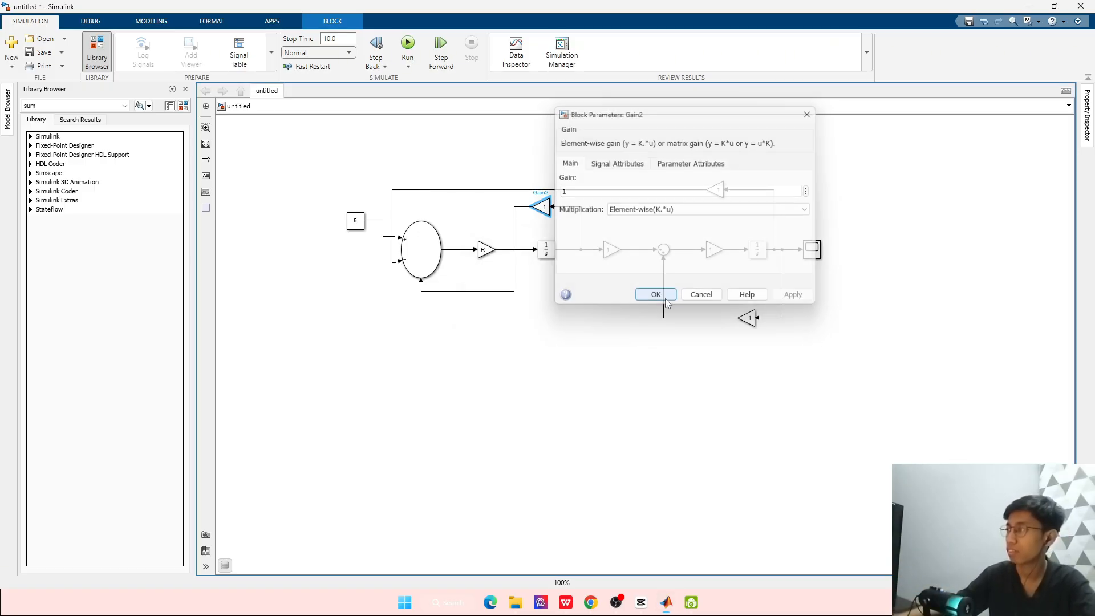
Try to create the base workspace variable R again for the inner feedback Gain, and close its parameters
{"action": "double_click", "coordinate": [546, 208]}
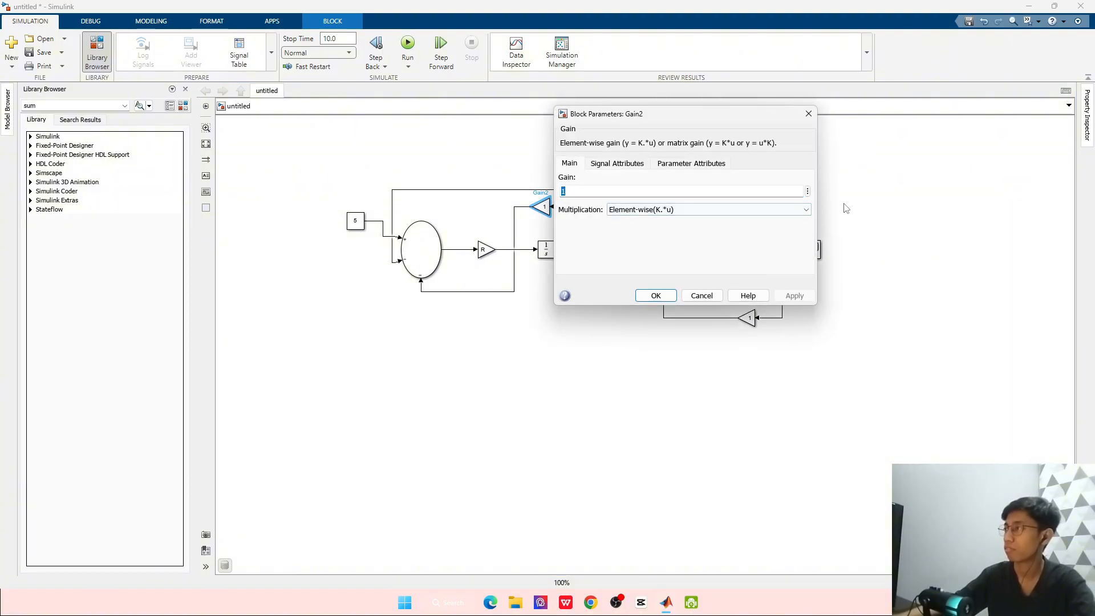
{"action": "left_click", "coordinate": [808, 191]}
{"action": "left_click", "coordinate": [819, 203]}
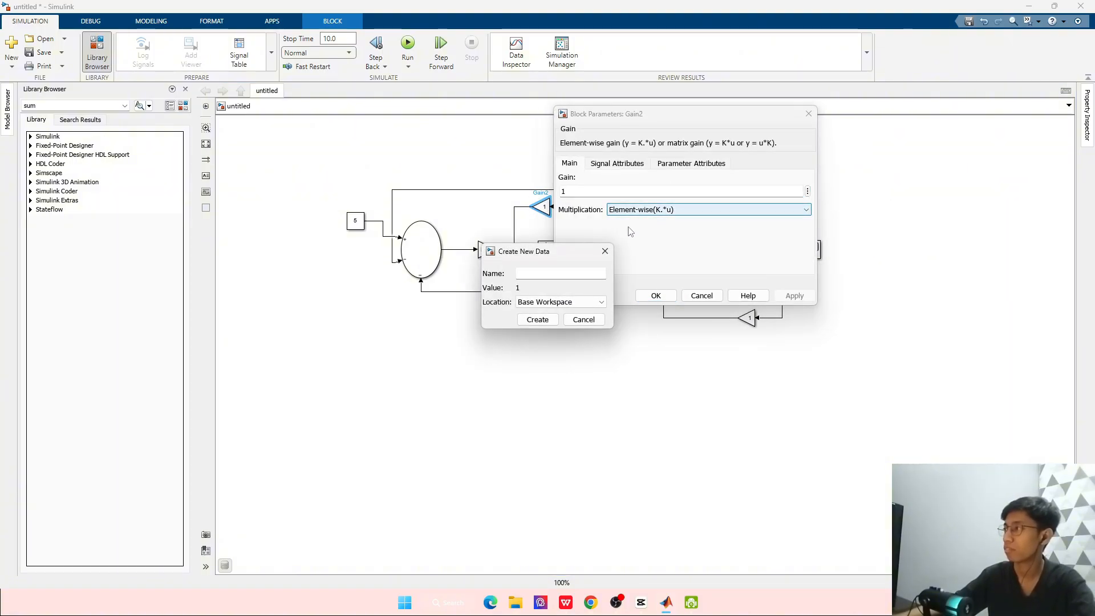
{"action": "left_click", "coordinate": [540, 275]}
{"action": "type", "text": "R"}
{"action": "left_click", "coordinate": [548, 320]}
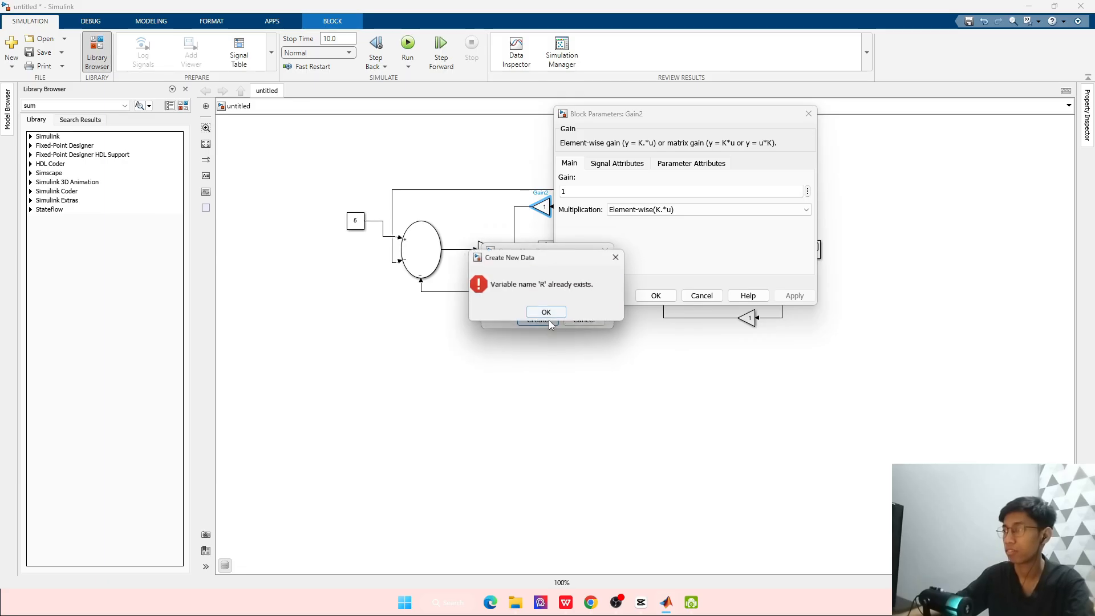
{"action": "left_click", "coordinate": [549, 318]}
{"action": "left_click", "coordinate": [604, 252]}
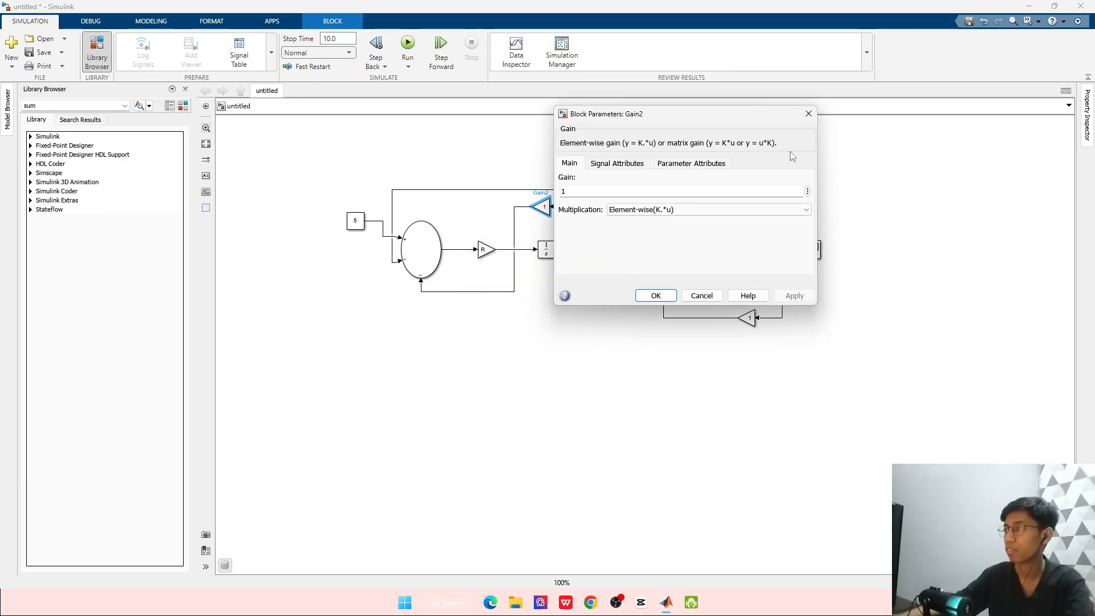
{"action": "left_click", "coordinate": [807, 113]}
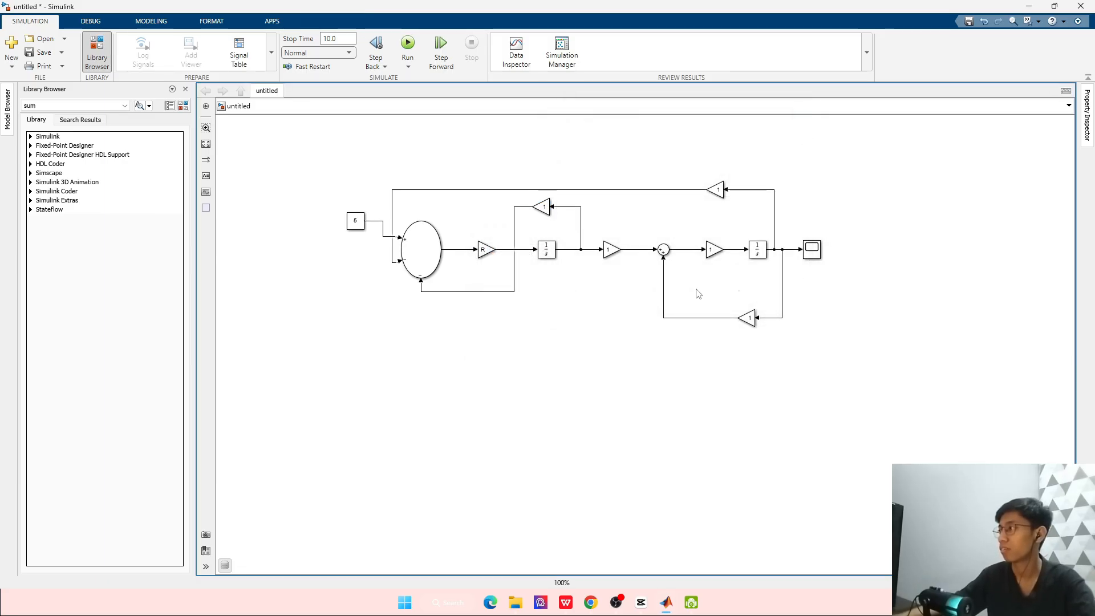
Try to create a model workspace variable named R for the inner feedback Gain, and accept the block's parameters
{"action": "double_click", "coordinate": [542, 207]}
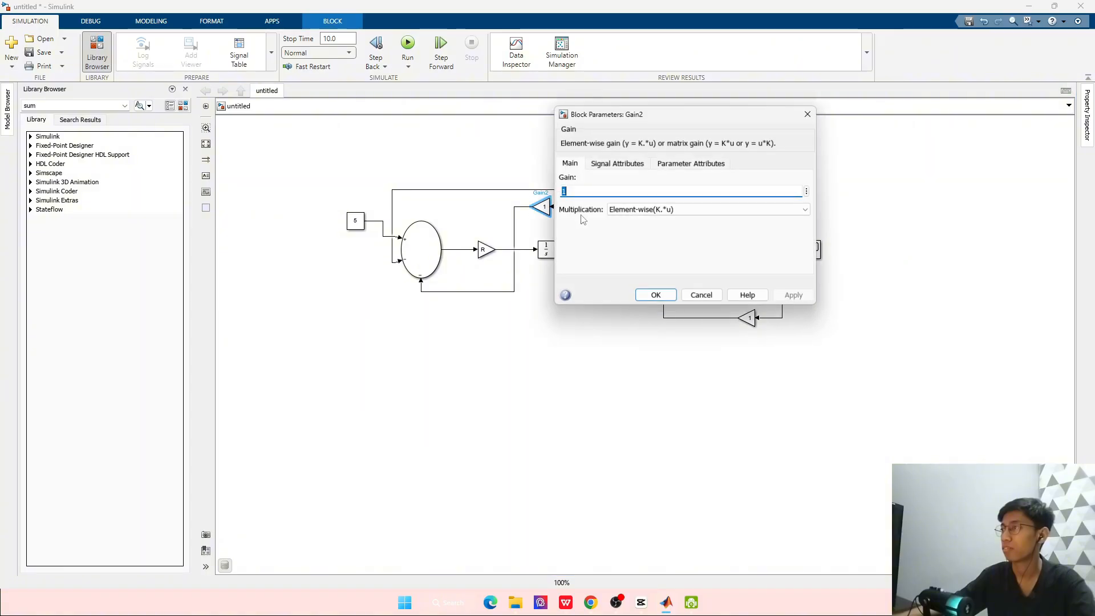
{"action": "left_click", "coordinate": [807, 191]}
{"action": "left_click", "coordinate": [833, 199]}
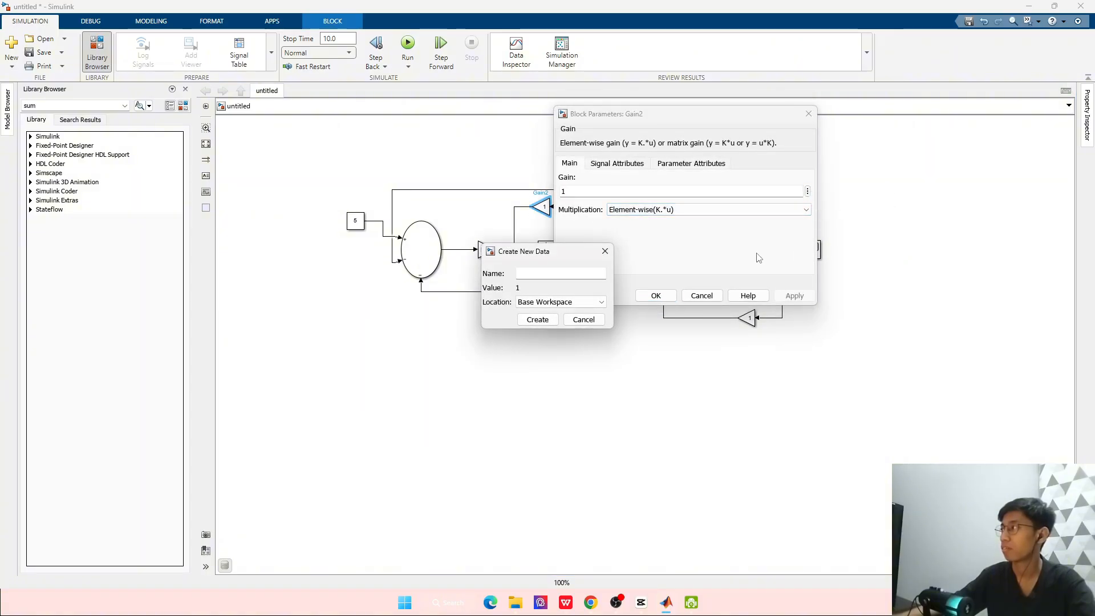
{"action": "left_click", "coordinate": [574, 304]}
{"action": "left_click", "coordinate": [575, 313]}
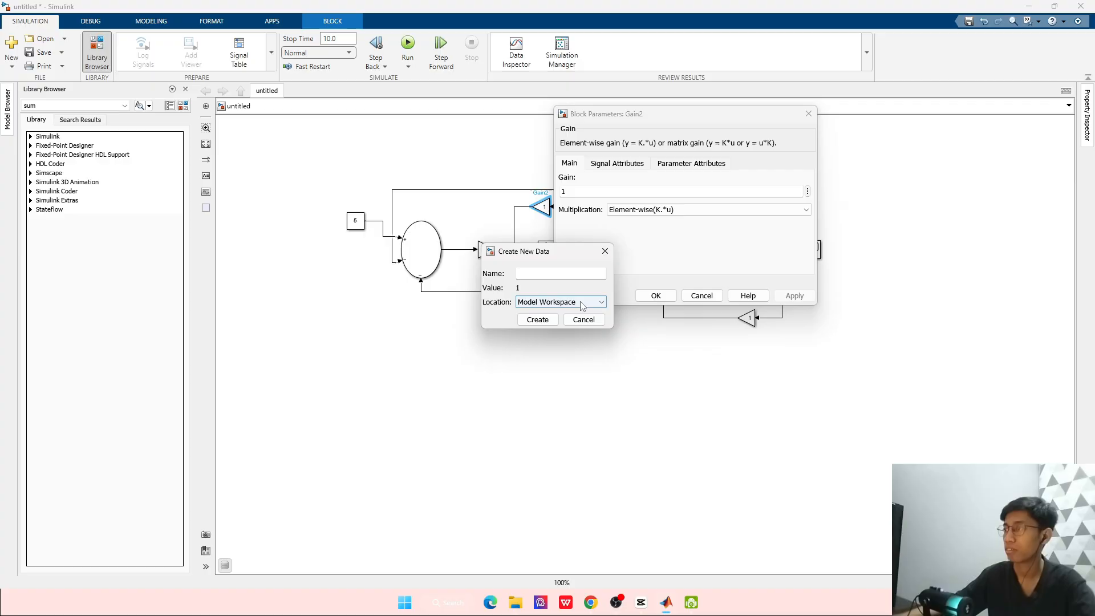
{"action": "left_click", "coordinate": [541, 278]}
{"action": "type", "text": "R"}
{"action": "left_click", "coordinate": [537, 320]}
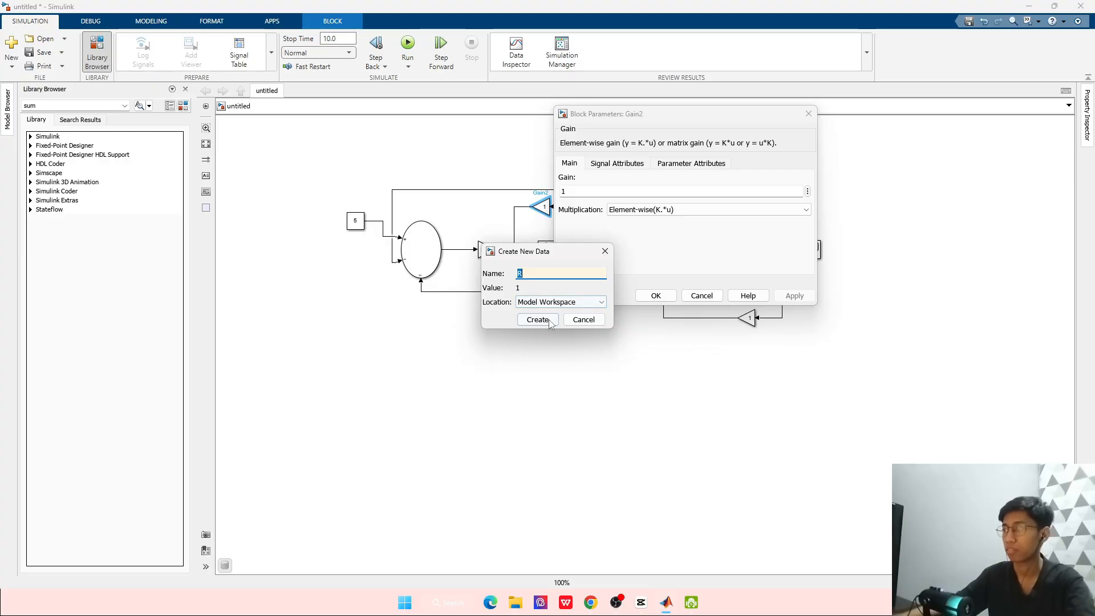
{"action": "left_click", "coordinate": [546, 315]}
{"action": "left_click", "coordinate": [575, 320]}
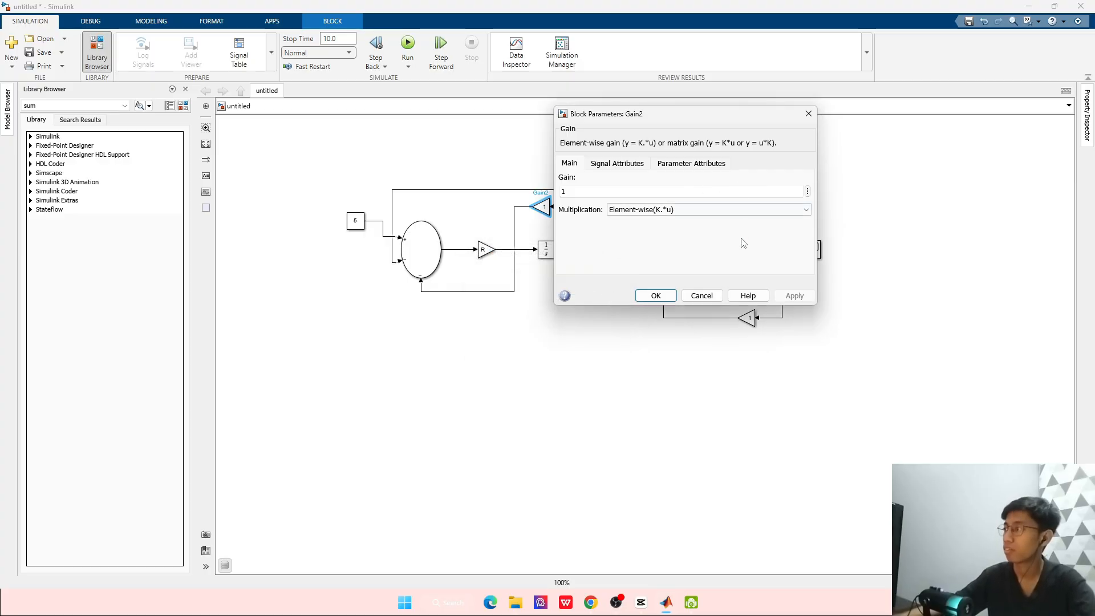
{"action": "left_click", "coordinate": [657, 293]}
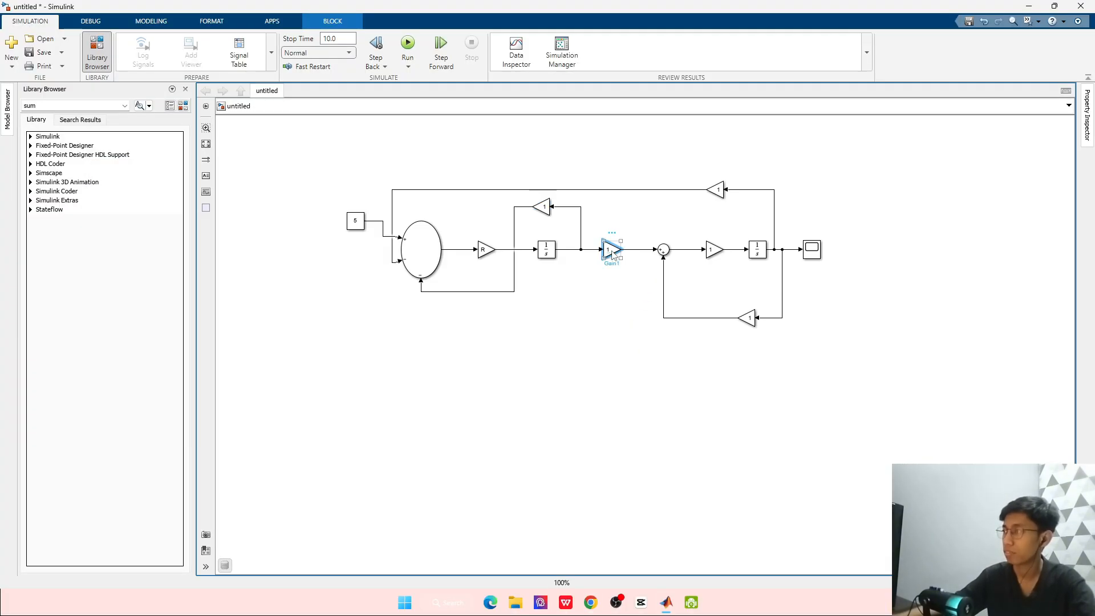
Create the model workspace variable kt for the Gain between the first Integrator and the second Sum, and accept the parameters
{"action": "double_click", "coordinate": [610, 249]}
{"action": "left_click", "coordinate": [878, 234]}
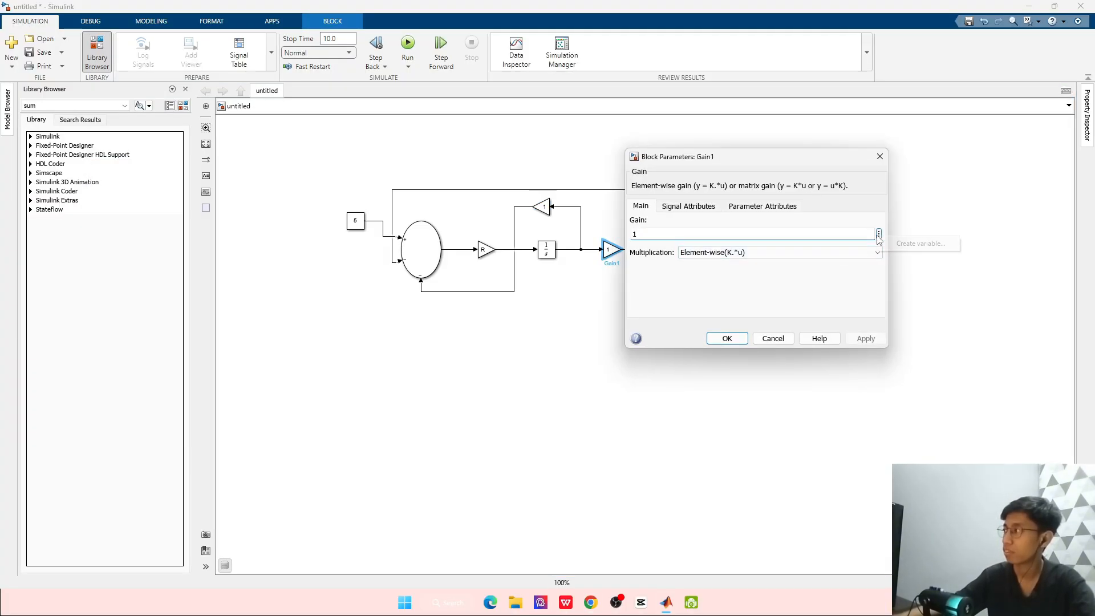
{"action": "left_click", "coordinate": [878, 233]}
{"action": "left_click", "coordinate": [912, 244]}
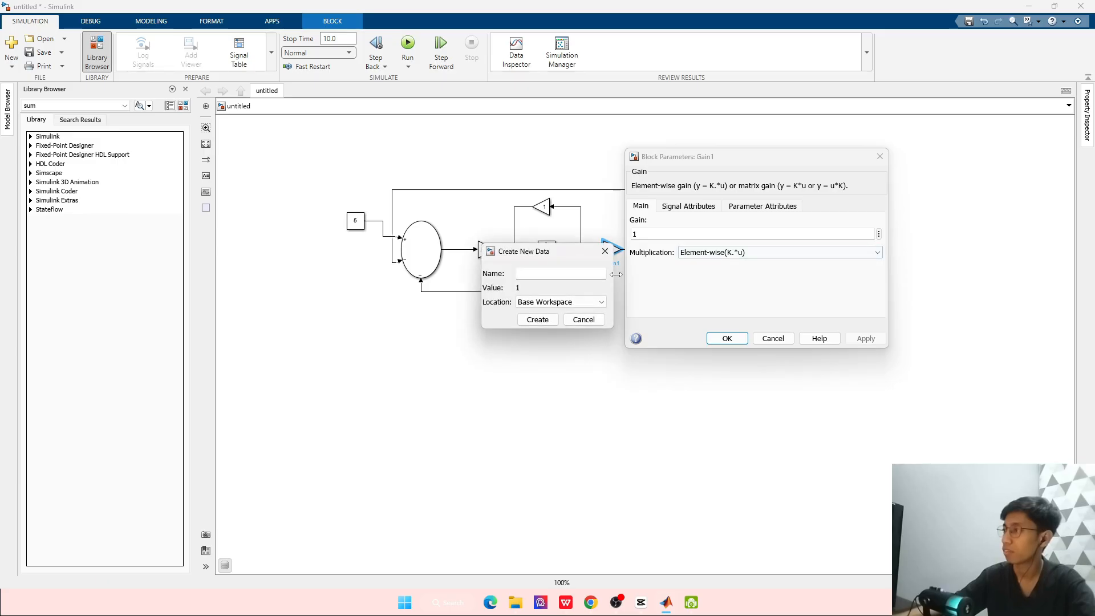
{"action": "left_click", "coordinate": [570, 301]}
{"action": "left_click", "coordinate": [565, 312]}
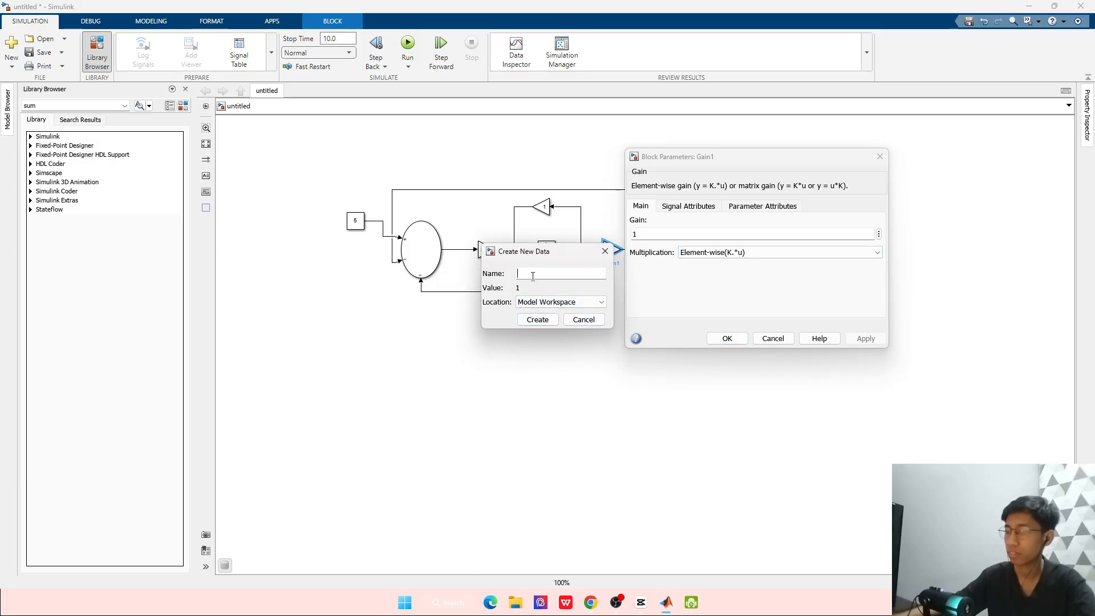
{"action": "left_click", "coordinate": [532, 276]}
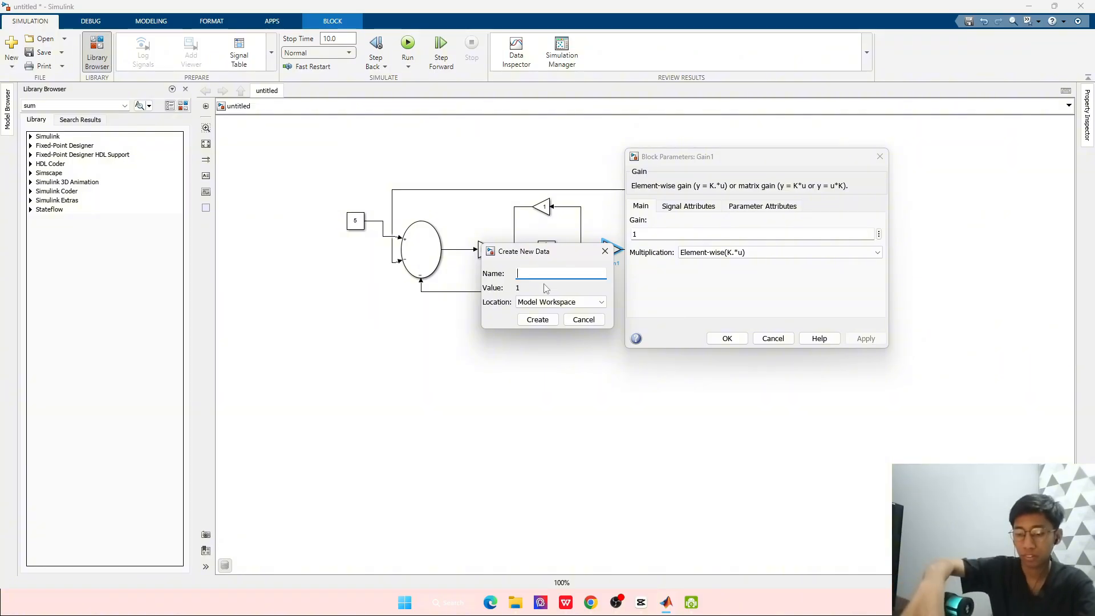
{"action": "type", "text": "kt"}
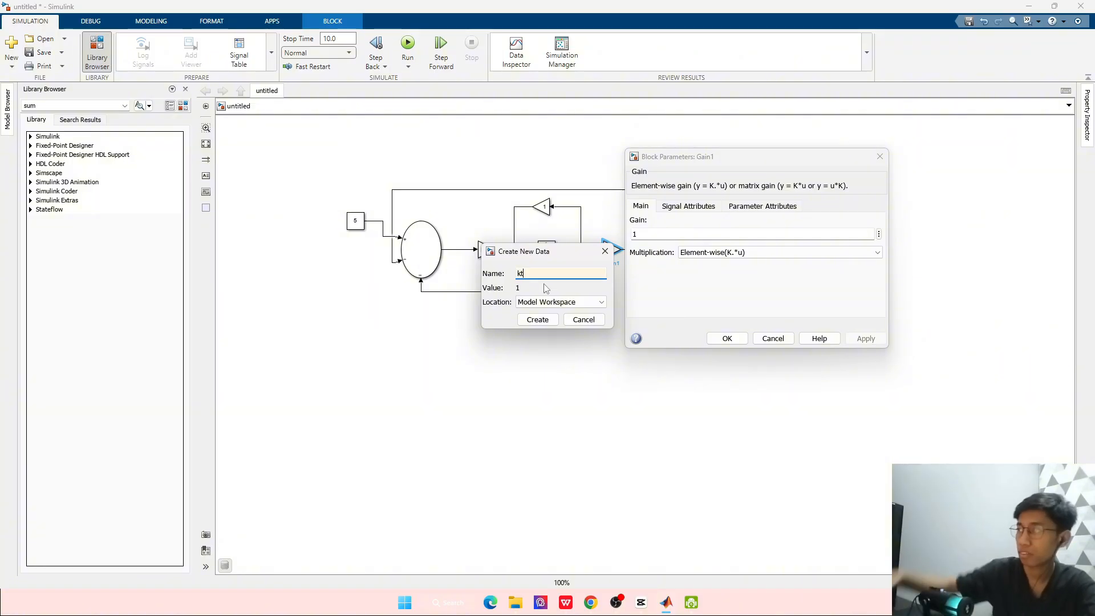
{"action": "left_click", "coordinate": [537, 320]}
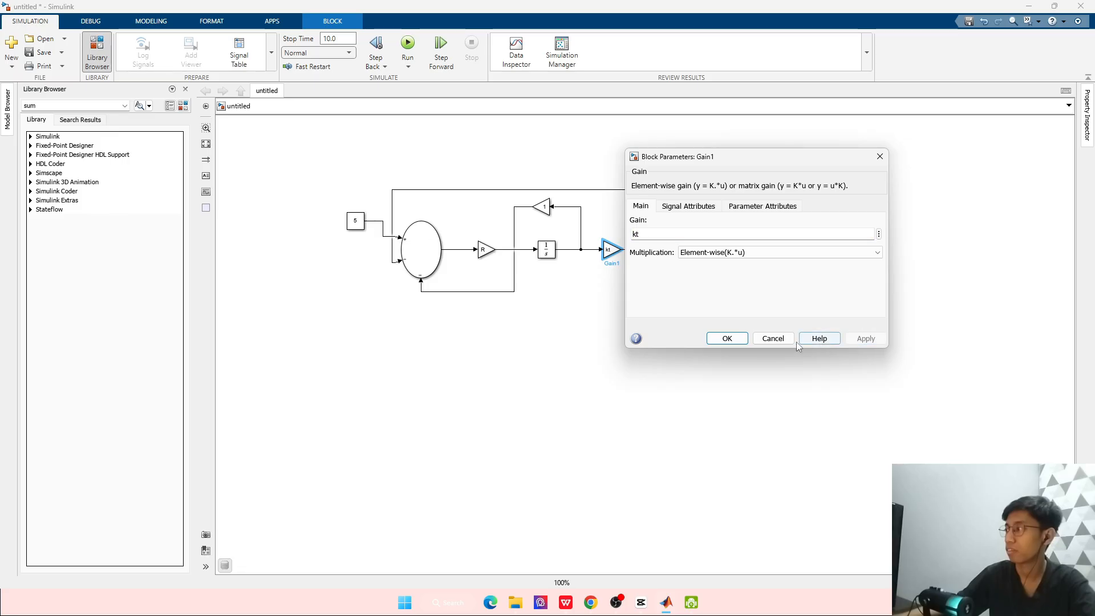
{"action": "left_click", "coordinate": [727, 338]}
{"action": "left_click", "coordinate": [536, 214]}
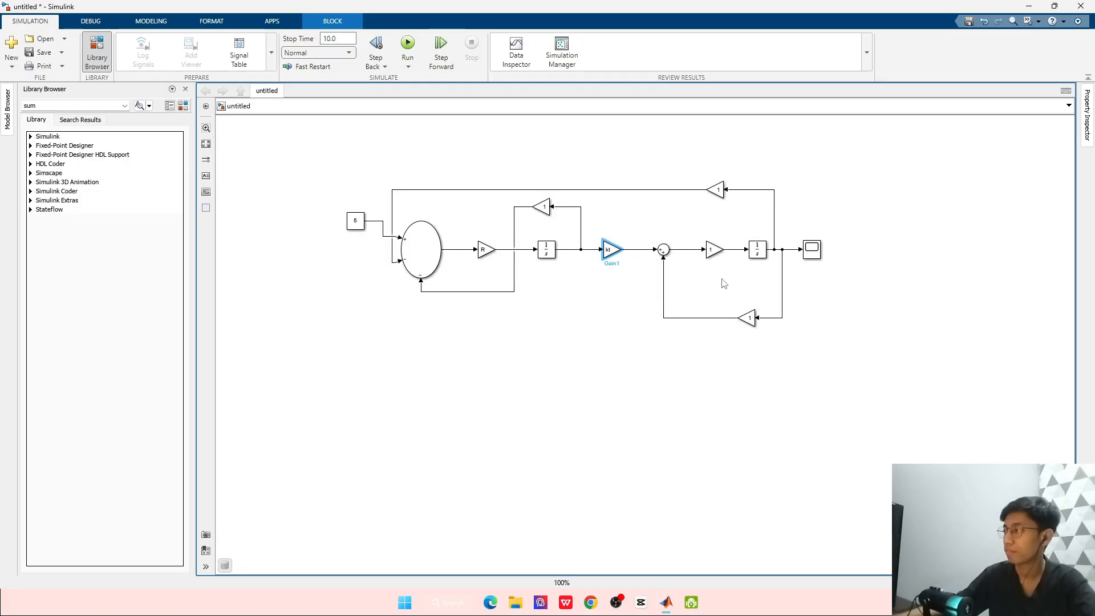
Start a model workspace variable for the Gain after the second Sum and check that block's value on the DC servo motor slide
{"action": "double_click", "coordinate": [712, 249]}
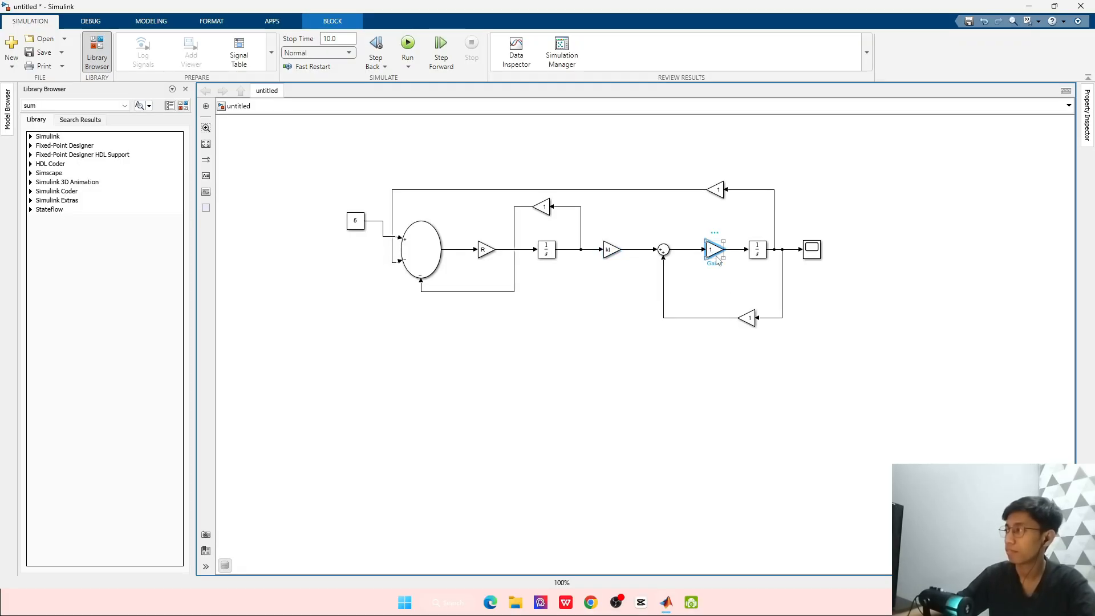
{"action": "left_click", "coordinate": [981, 234]}
{"action": "left_click", "coordinate": [1015, 246]}
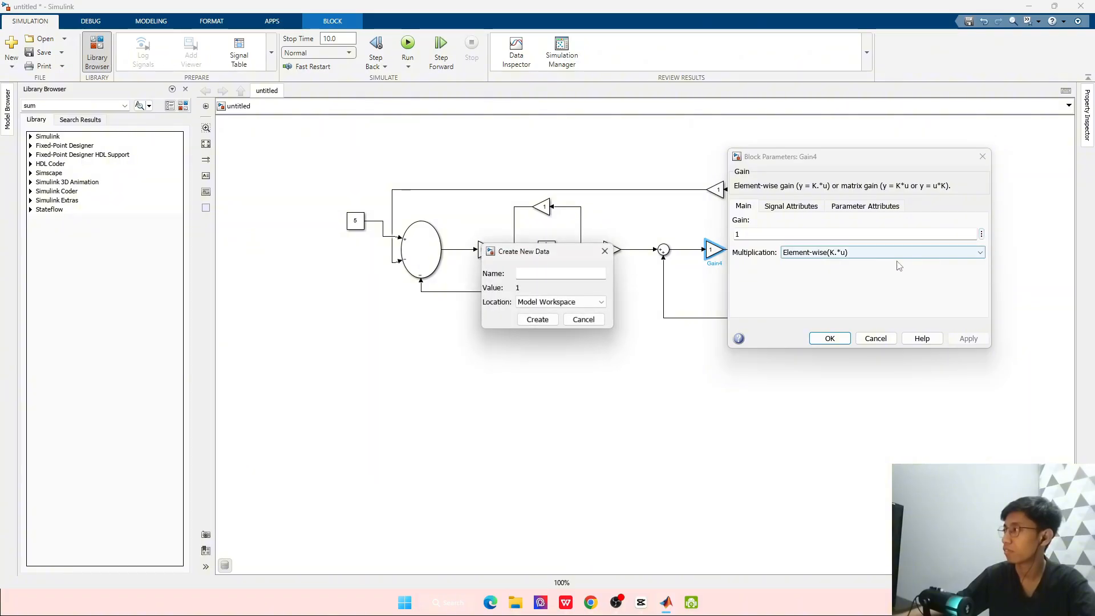
{"action": "left_click", "coordinate": [559, 301]}
{"action": "left_click", "coordinate": [558, 312]}
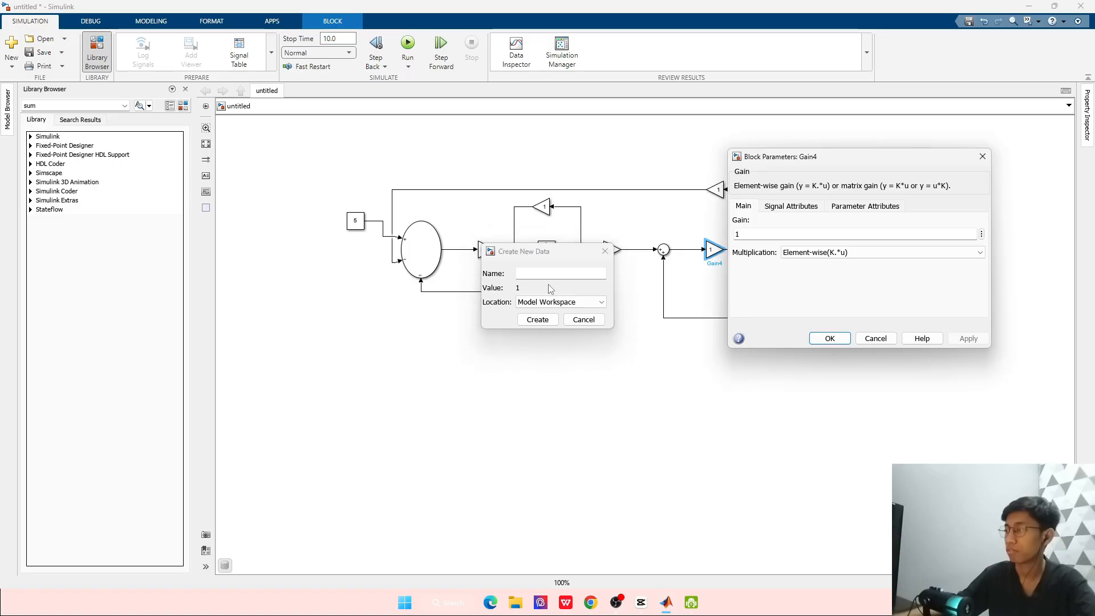
{"action": "key", "text": "alt+Tab"}
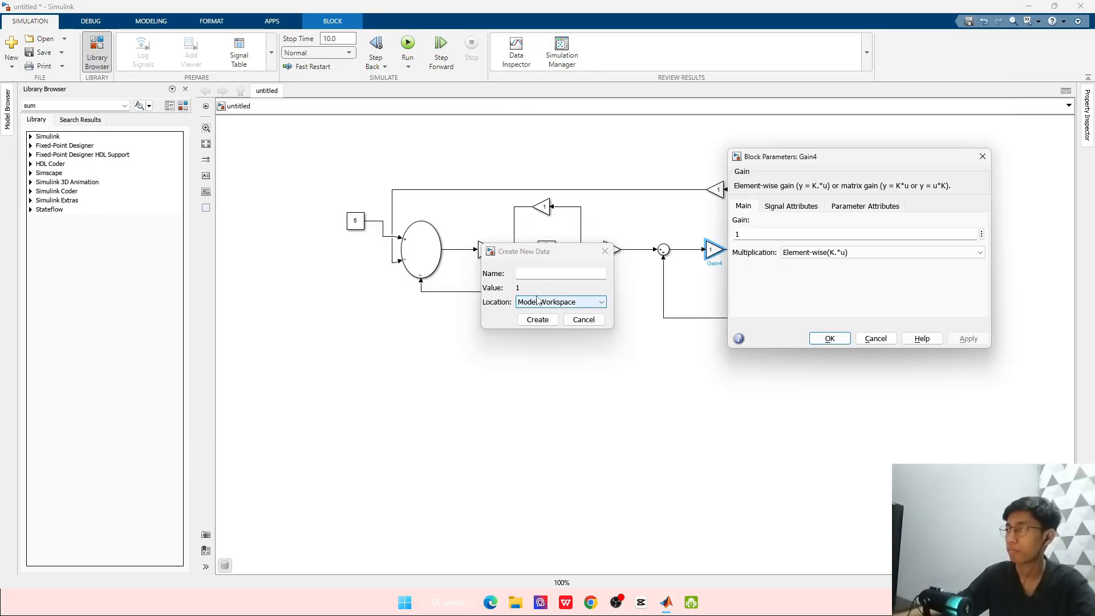
{"action": "key", "text": "alt+Tab"}
{"action": "key", "text": "alt+Tab"}
{"action": "key", "text": "alt+Tab"}
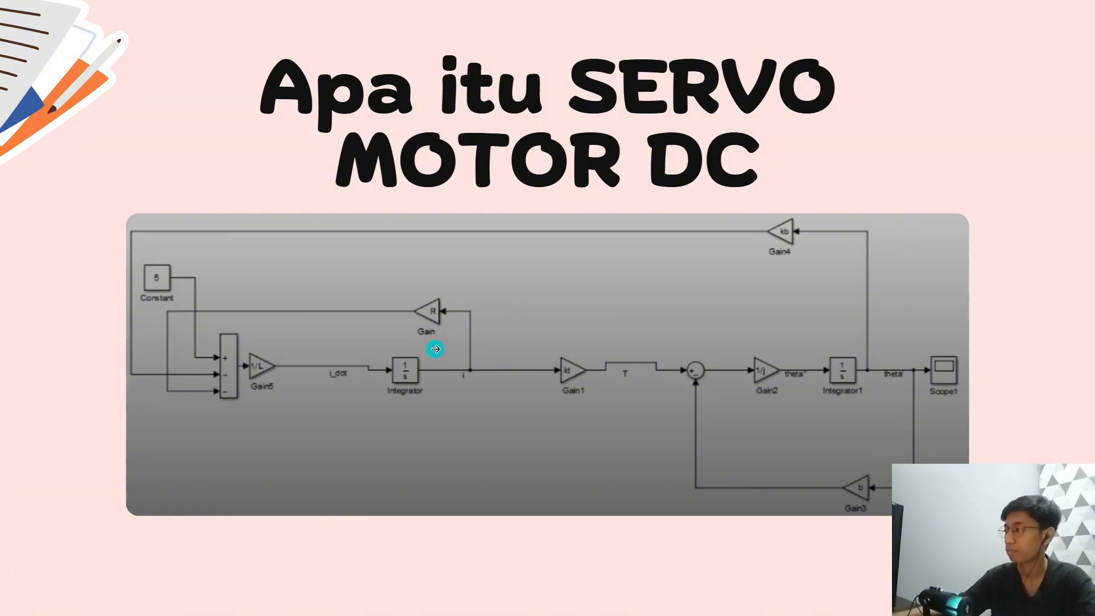
{"action": "key", "text": "alt+Tab"}
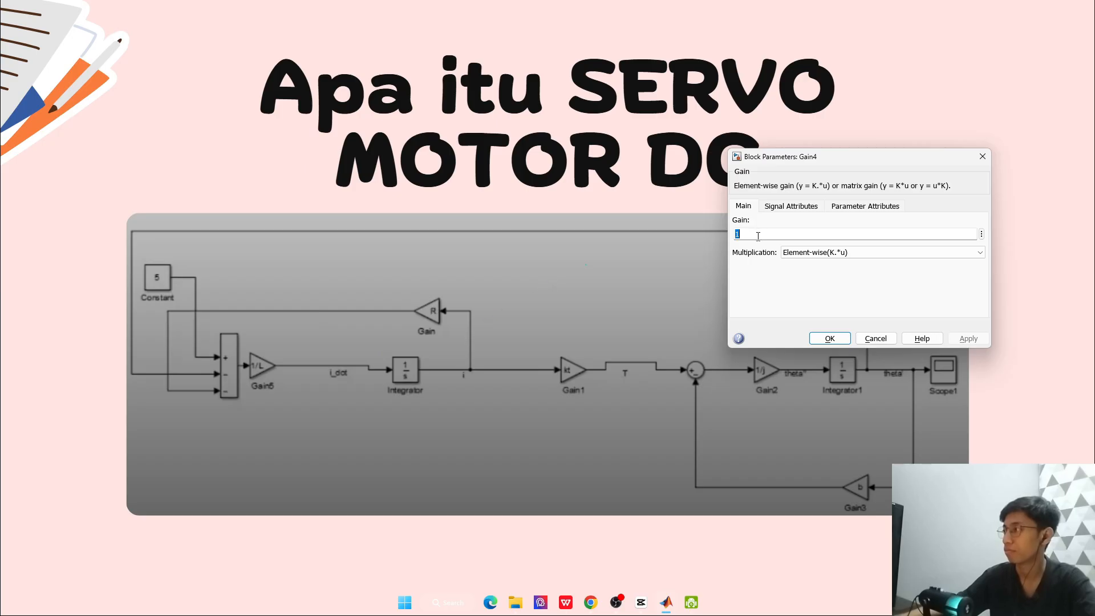
Try to create a model workspace variable named 1/j for the Gain after the second Sum, and apply 1/j as its gain
{"action": "left_click", "coordinate": [981, 234]}
{"action": "left_click", "coordinate": [1021, 244]}
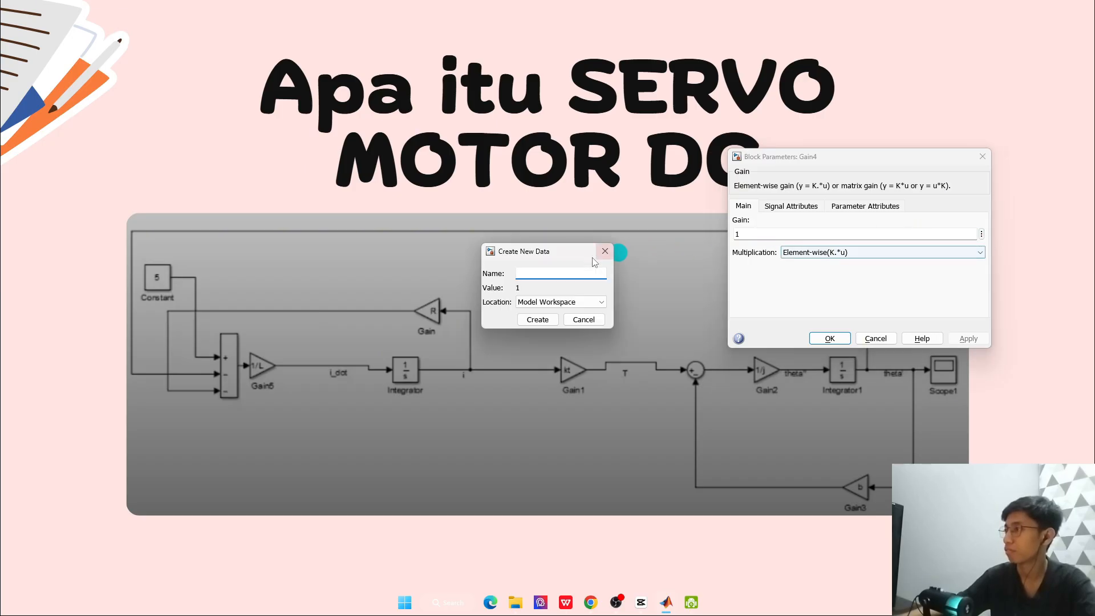
{"action": "type", "text": "1/j"}
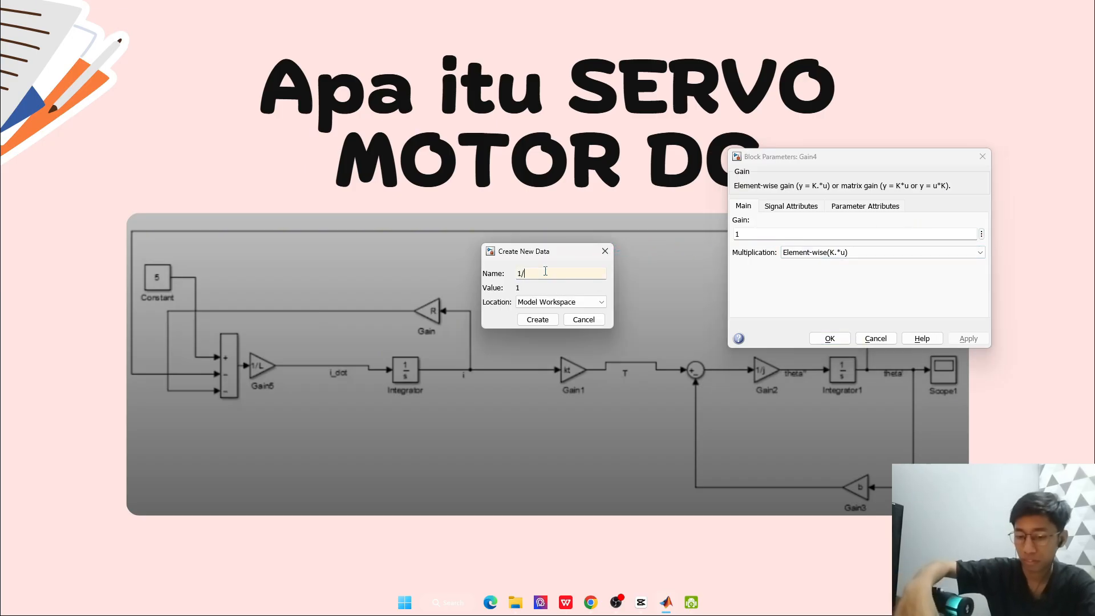
{"action": "double_click", "coordinate": [545, 271]}
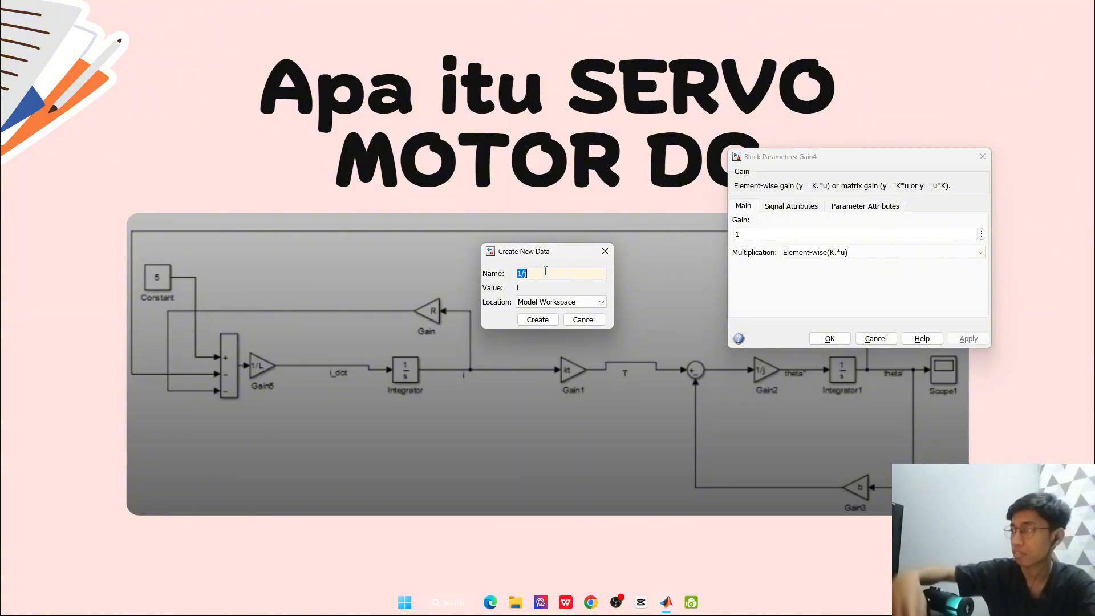
{"action": "left_click", "coordinate": [537, 320]}
{"action": "left_click", "coordinate": [549, 312]}
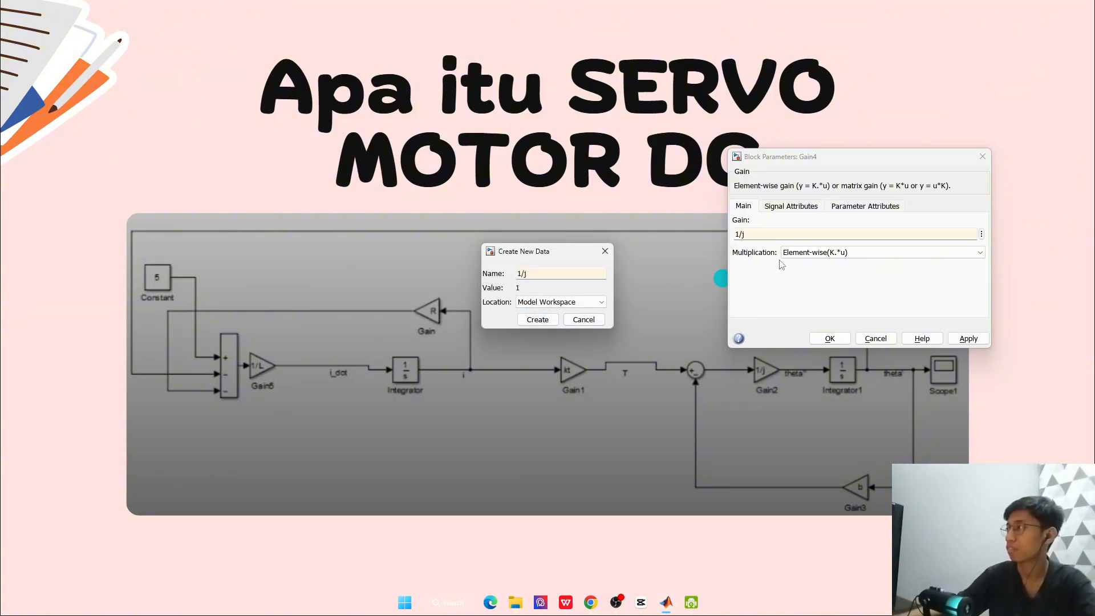
{"action": "left_click", "coordinate": [985, 237]}
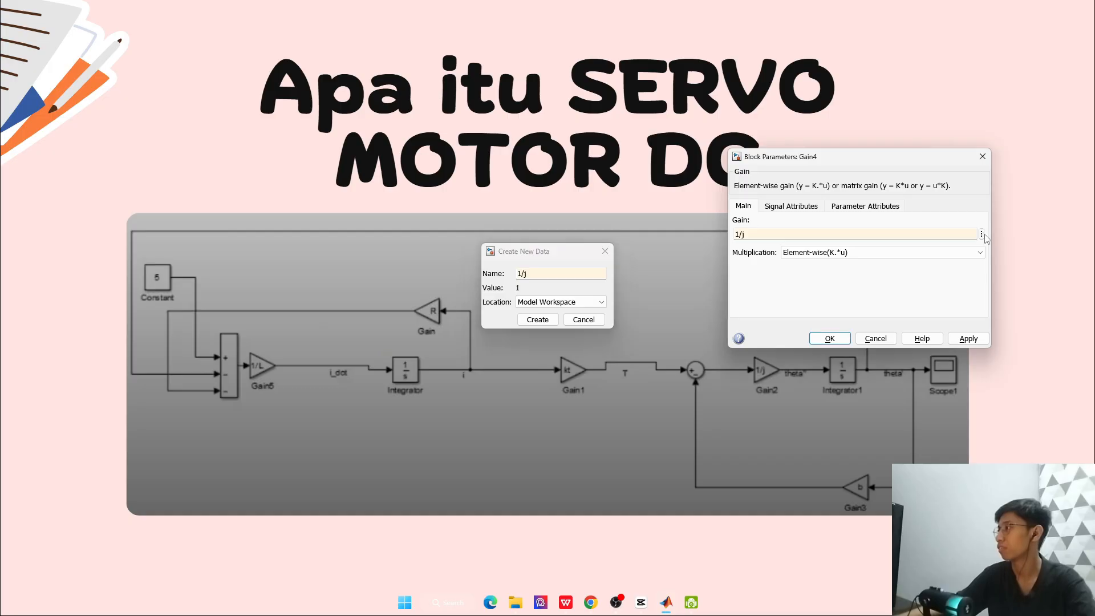
{"action": "left_click", "coordinate": [983, 235]}
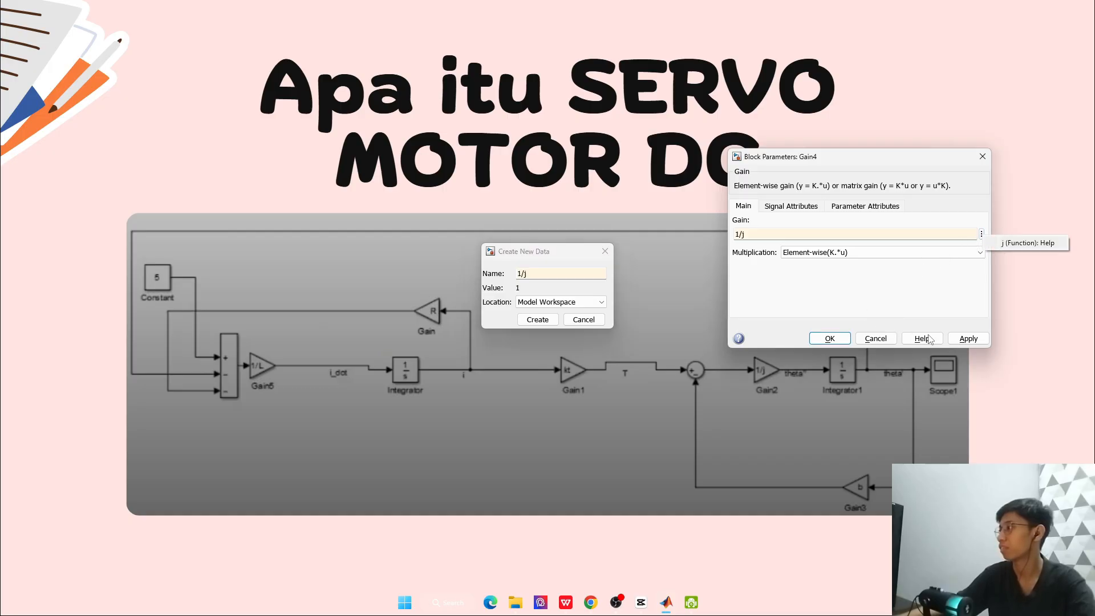
{"action": "left_click", "coordinate": [968, 339]}
Review the signal and parameter attributes of the Gain after the second Sum
{"action": "left_click", "coordinate": [601, 302]}
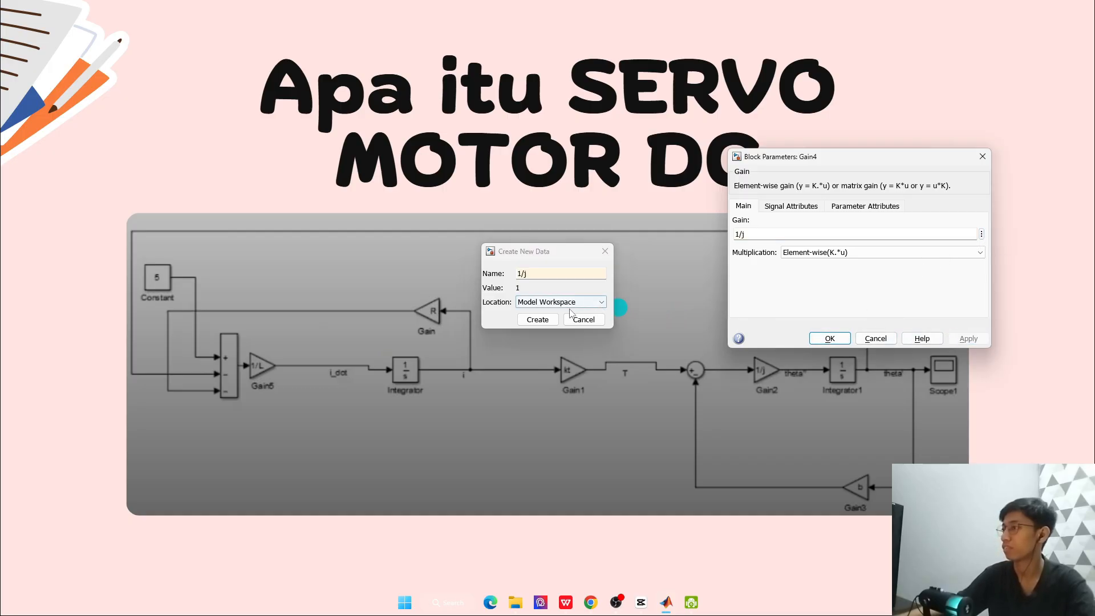
{"action": "left_click", "coordinate": [720, 240]}
{"action": "left_click", "coordinate": [794, 210]}
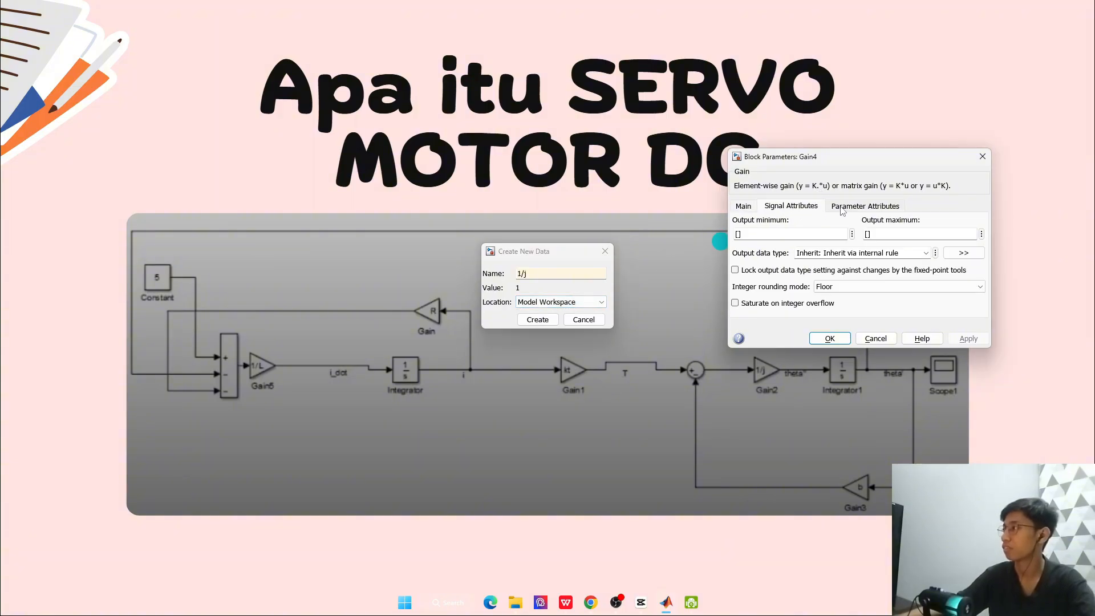
{"action": "left_click", "coordinate": [845, 208]}
{"action": "left_click", "coordinate": [739, 209]}
{"action": "left_click", "coordinate": [803, 208]}
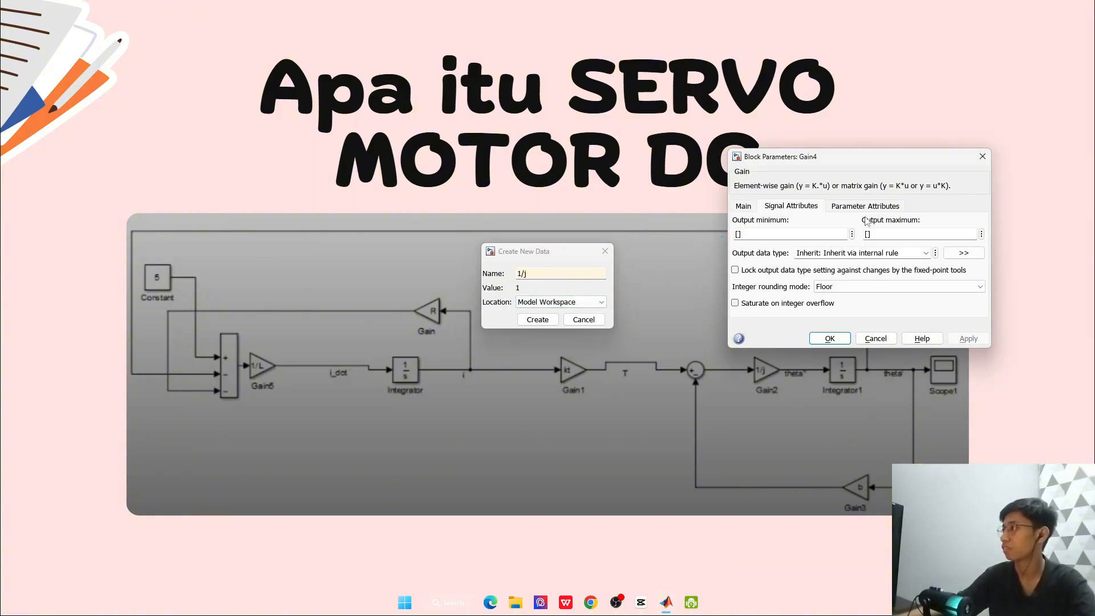
{"action": "left_click", "coordinate": [744, 206]}
Try to create the variable 1/j in the model workspace and in the base workspace, close the block's parameters and cancel the variable creation
{"action": "left_click", "coordinate": [541, 319]}
{"action": "left_click", "coordinate": [545, 312]}
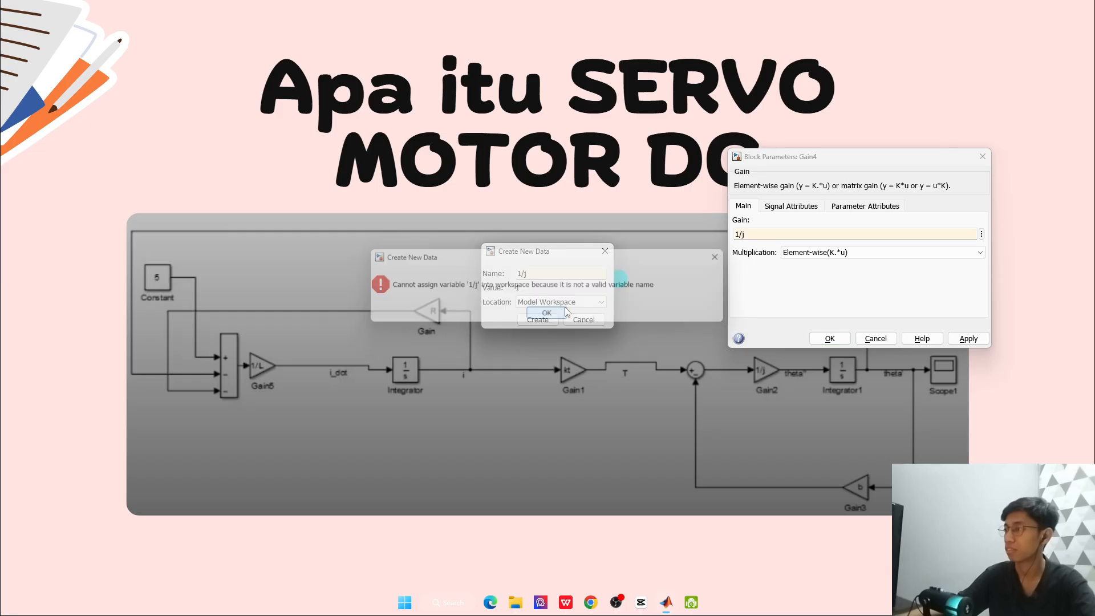
{"action": "left_click", "coordinate": [547, 302]}
{"action": "left_click", "coordinate": [545, 322]}
{"action": "left_click", "coordinate": [540, 319]}
{"action": "left_click", "coordinate": [545, 312]}
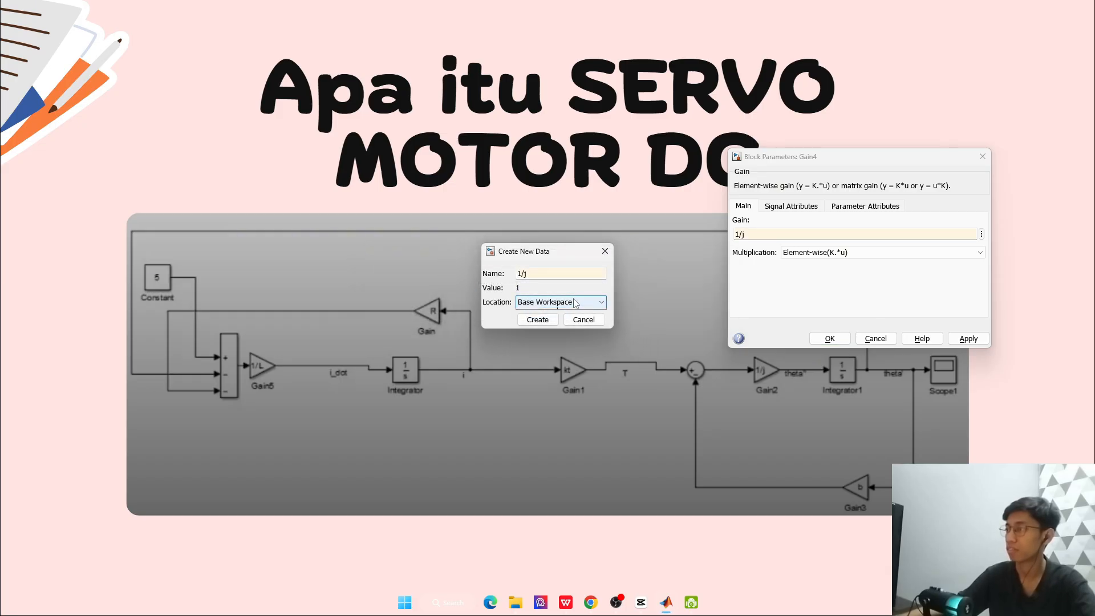
{"action": "left_click", "coordinate": [547, 303]}
{"action": "left_click", "coordinate": [551, 313]}
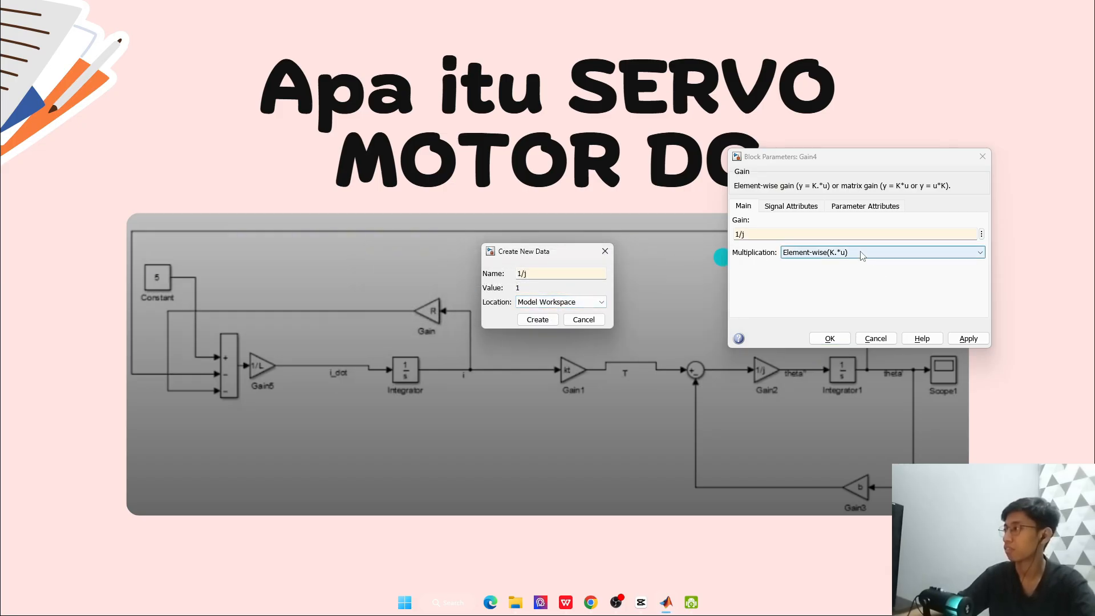
{"action": "left_click", "coordinate": [881, 206]}
{"action": "left_click", "coordinate": [790, 206]}
{"action": "left_click", "coordinate": [981, 158]}
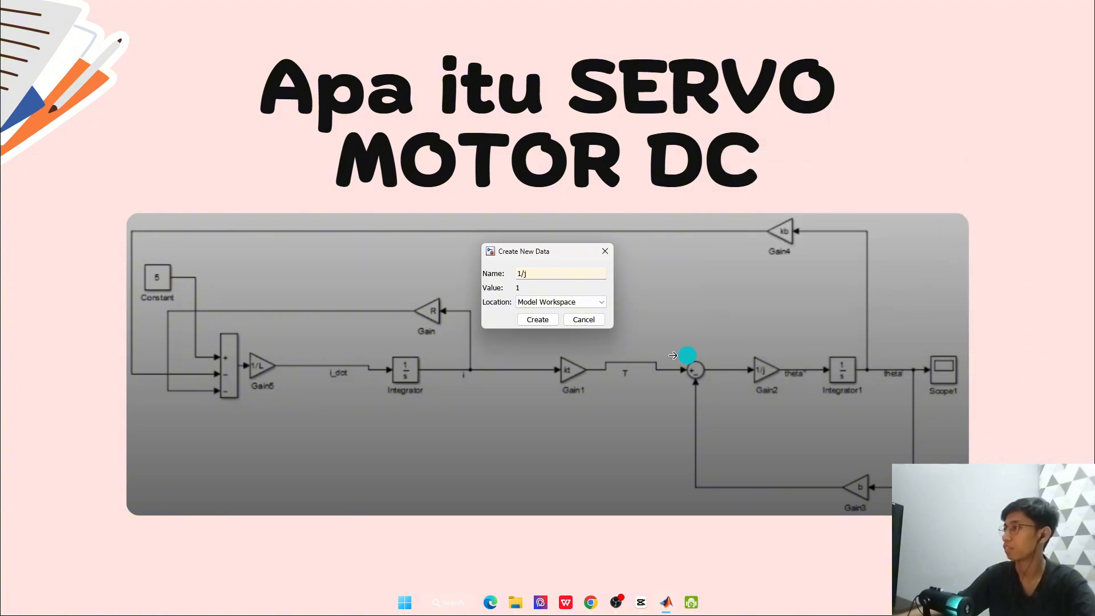
{"action": "left_click", "coordinate": [590, 322]}
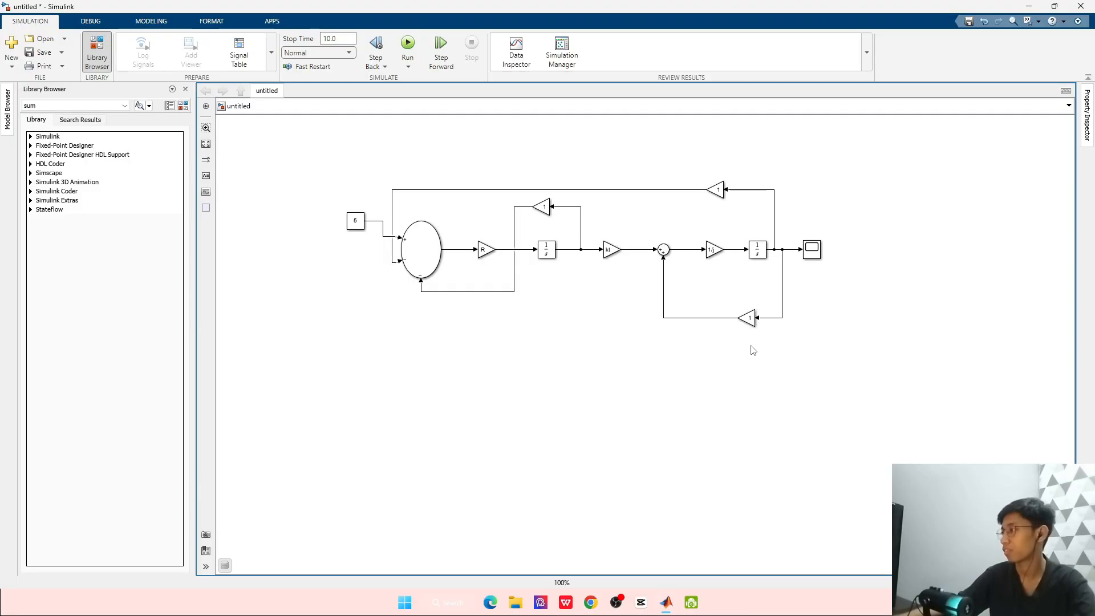
Create the base workspace variable b with value 1 for the lower feedback Gain, and accept the block's parameters
{"action": "double_click", "coordinate": [750, 318]}
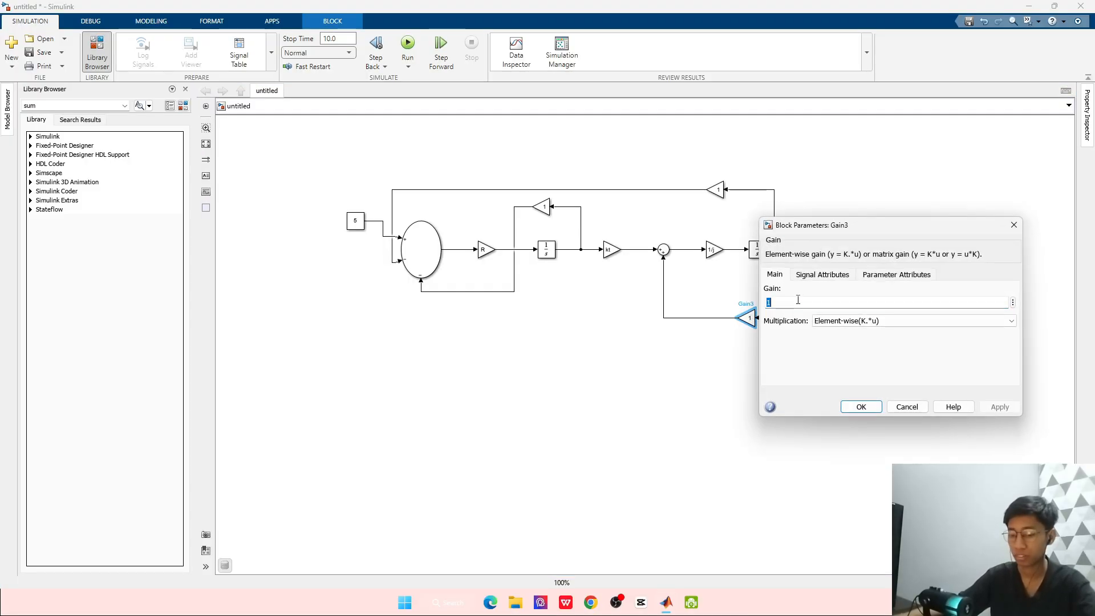
{"action": "type", "text": "b"}
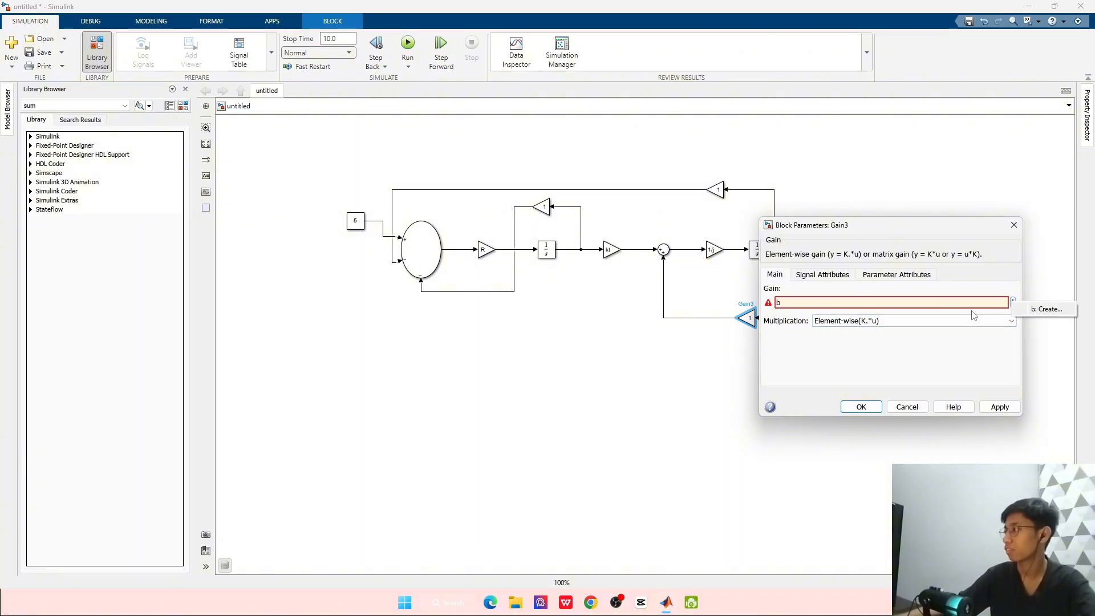
{"action": "left_click", "coordinate": [765, 311]}
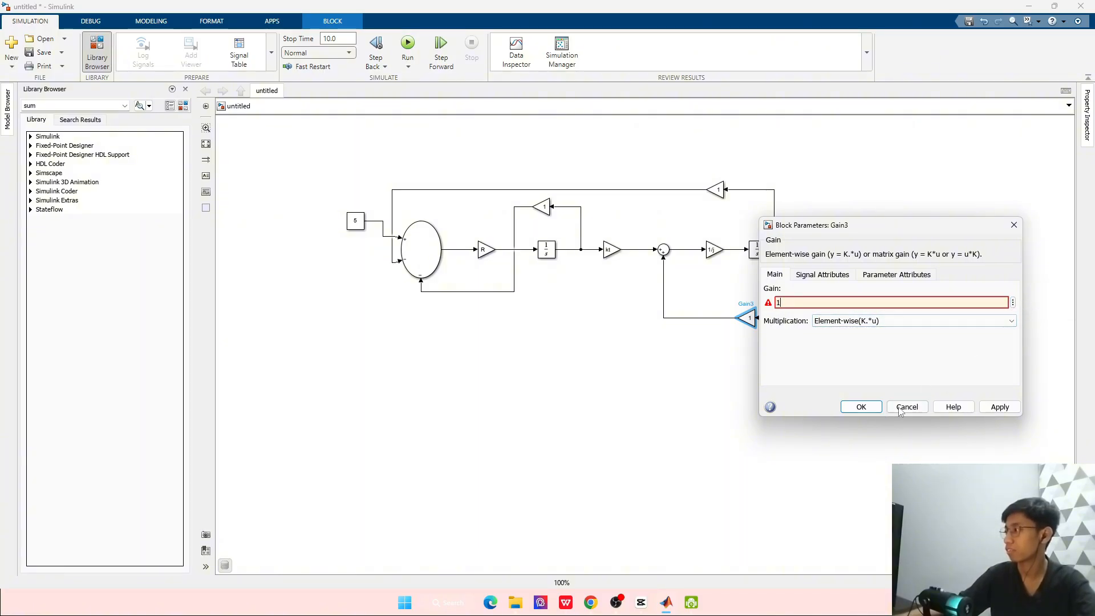
{"action": "left_click", "coordinate": [1012, 302]}
{"action": "left_click", "coordinate": [1026, 313]}
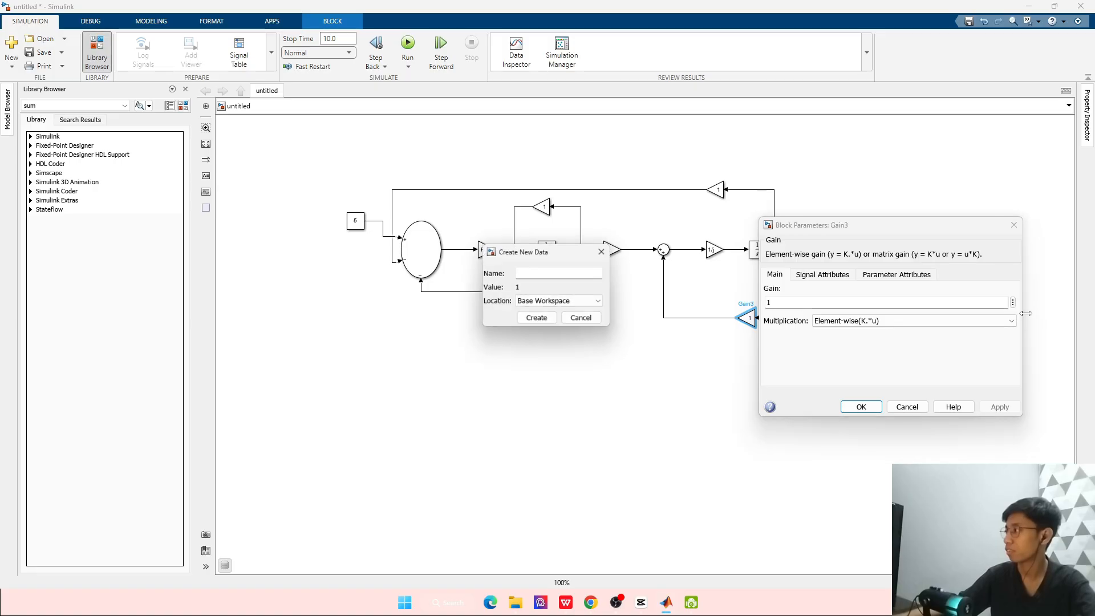
{"action": "left_click", "coordinate": [542, 276]}
{"action": "type", "text": "b"}
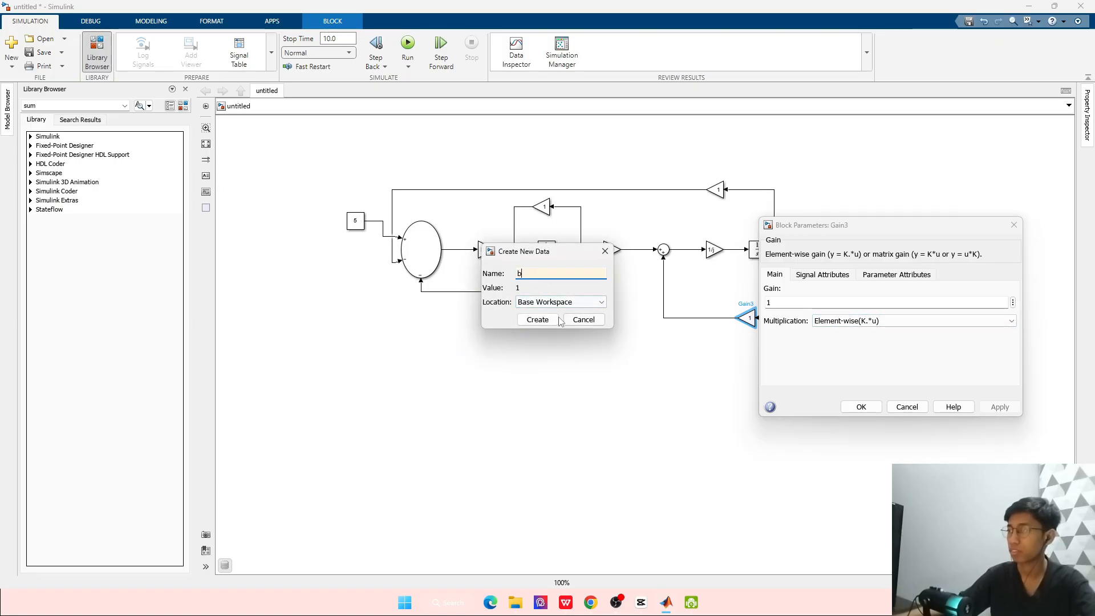
{"action": "left_click", "coordinate": [538, 319]}
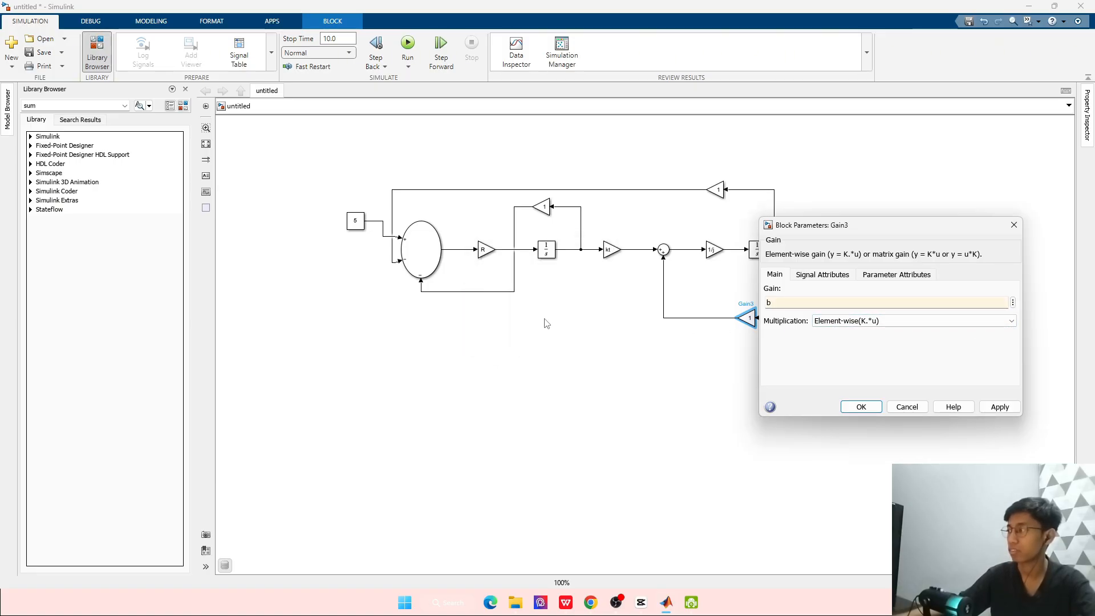
{"action": "left_click", "coordinate": [995, 407]}
{"action": "left_click", "coordinate": [868, 406]}
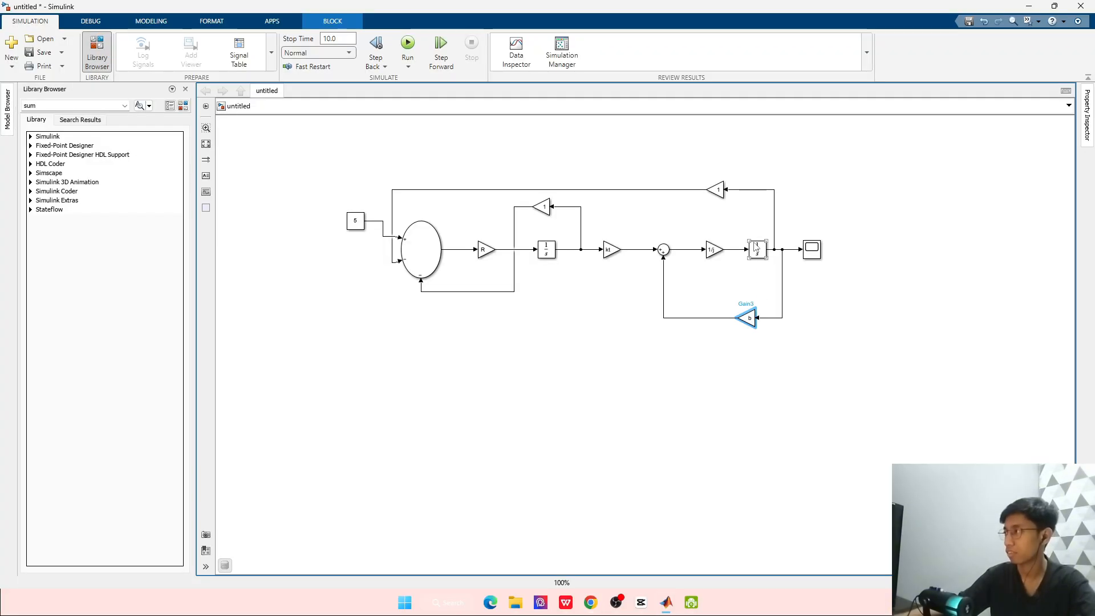
Create the base workspace variable kb with value 1 for the outer feedback Gain, and accept the block's parameters
{"action": "double_click", "coordinate": [714, 189]}
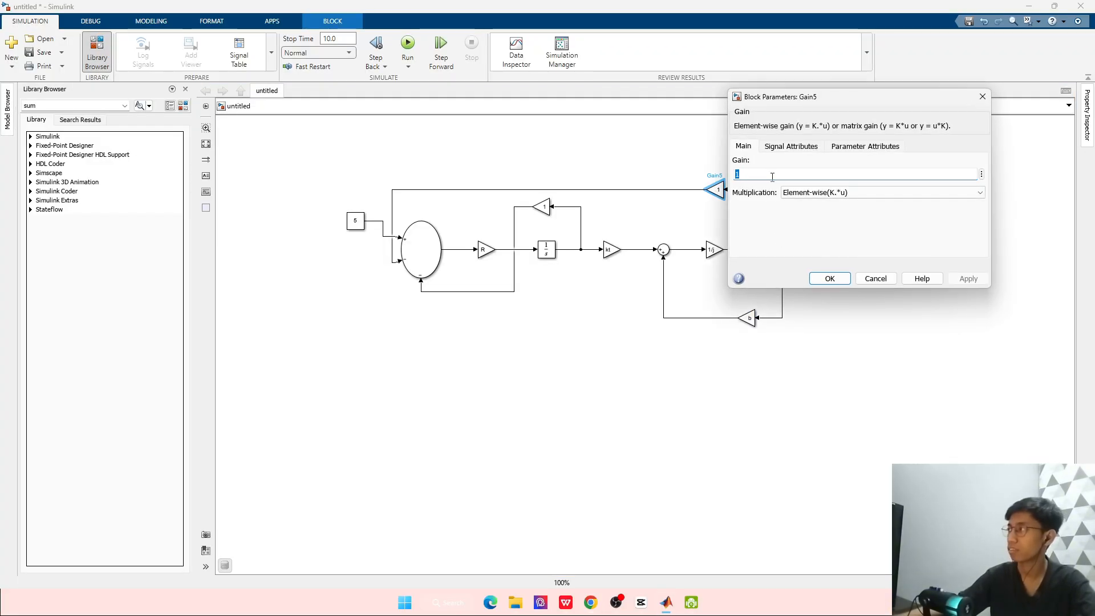
{"action": "type", "text": "kb"}
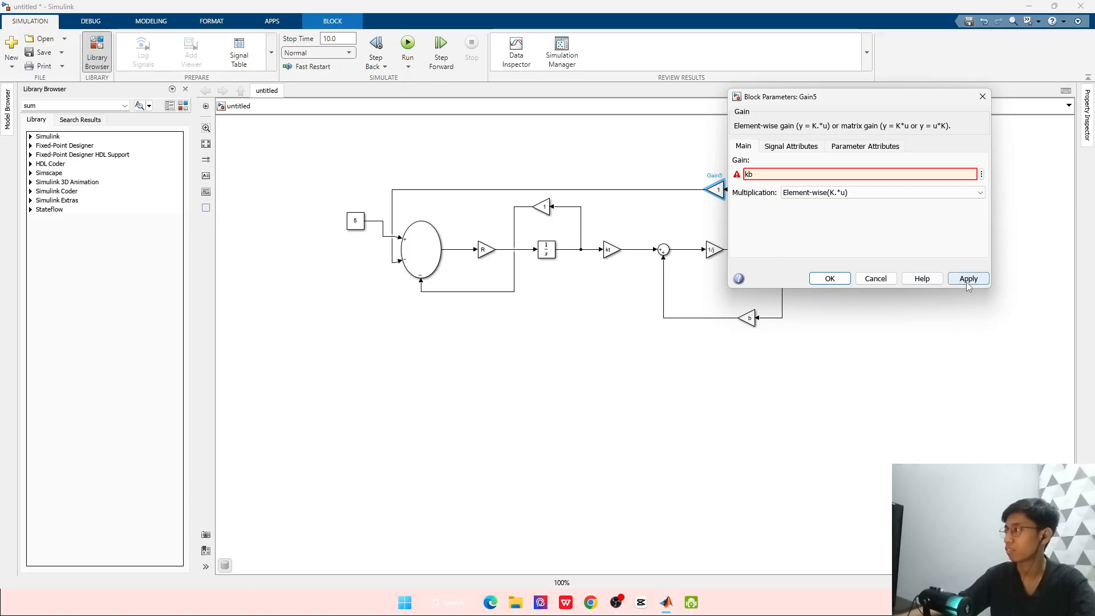
{"action": "left_click", "coordinate": [967, 280]}
{"action": "type", "text": "1"}
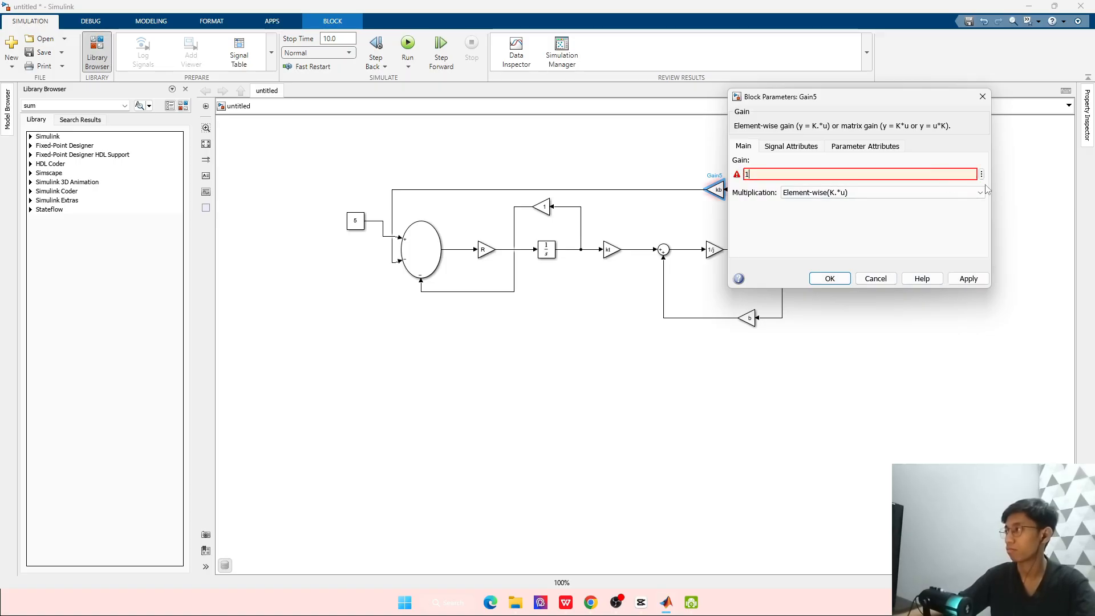
{"action": "left_click", "coordinate": [981, 174]}
{"action": "left_click", "coordinate": [998, 188]}
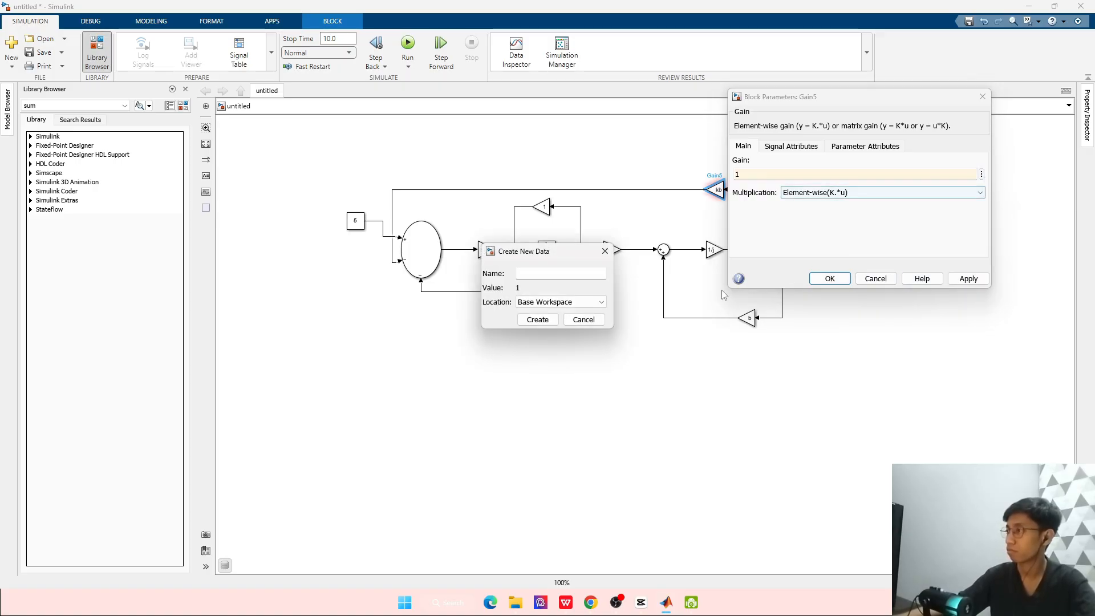
{"action": "left_click", "coordinate": [542, 274]}
{"action": "type", "text": "kb"}
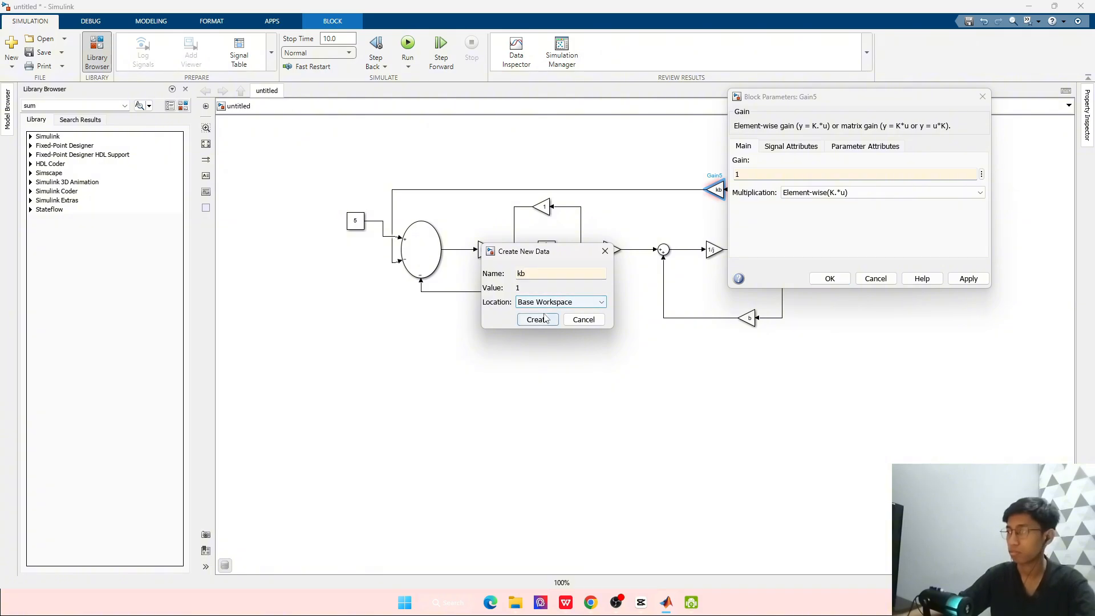
{"action": "left_click", "coordinate": [537, 319]}
{"action": "left_click", "coordinate": [967, 279]}
{"action": "left_click", "coordinate": [840, 282]}
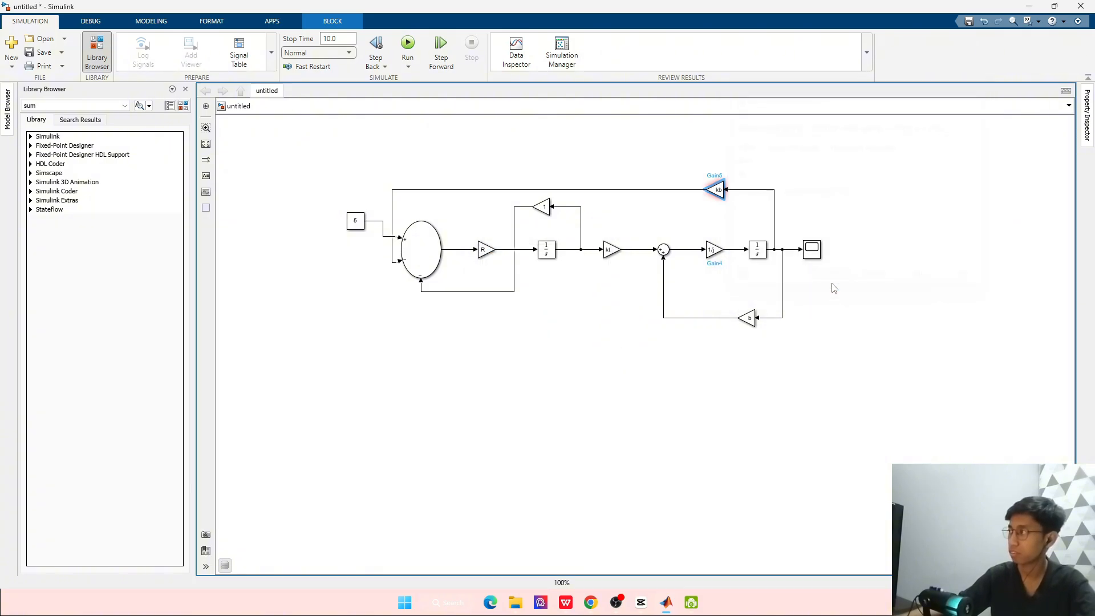
Enter a gain of 1 for the outer feedback Gain and try to create the base workspace variable kb for it again
{"action": "double_click", "coordinate": [716, 190]}
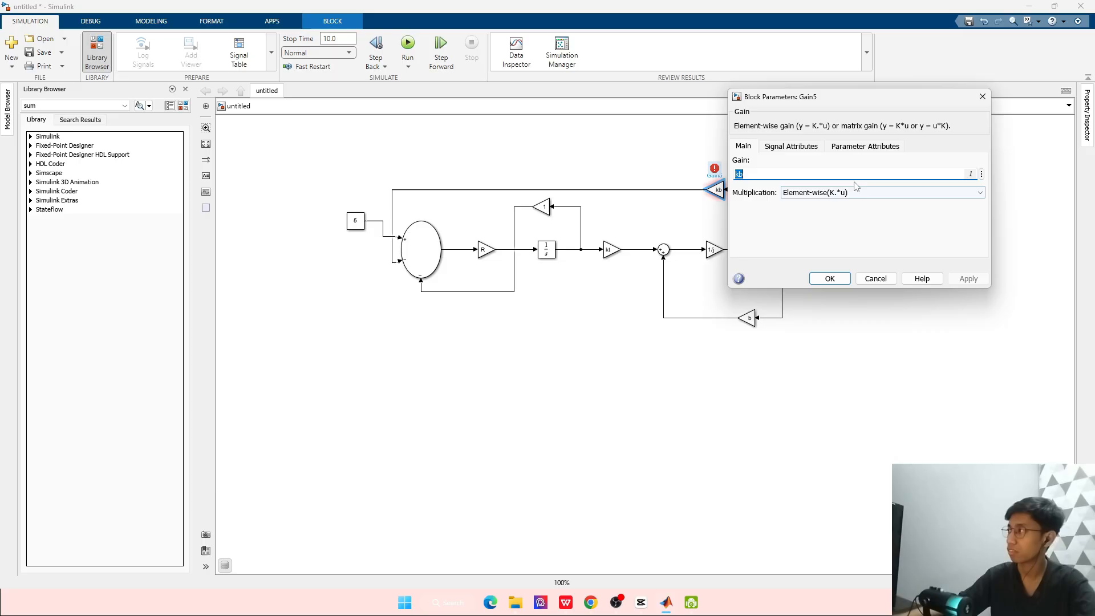
{"action": "type", "text": "1"}
{"action": "left_click", "coordinate": [980, 175]}
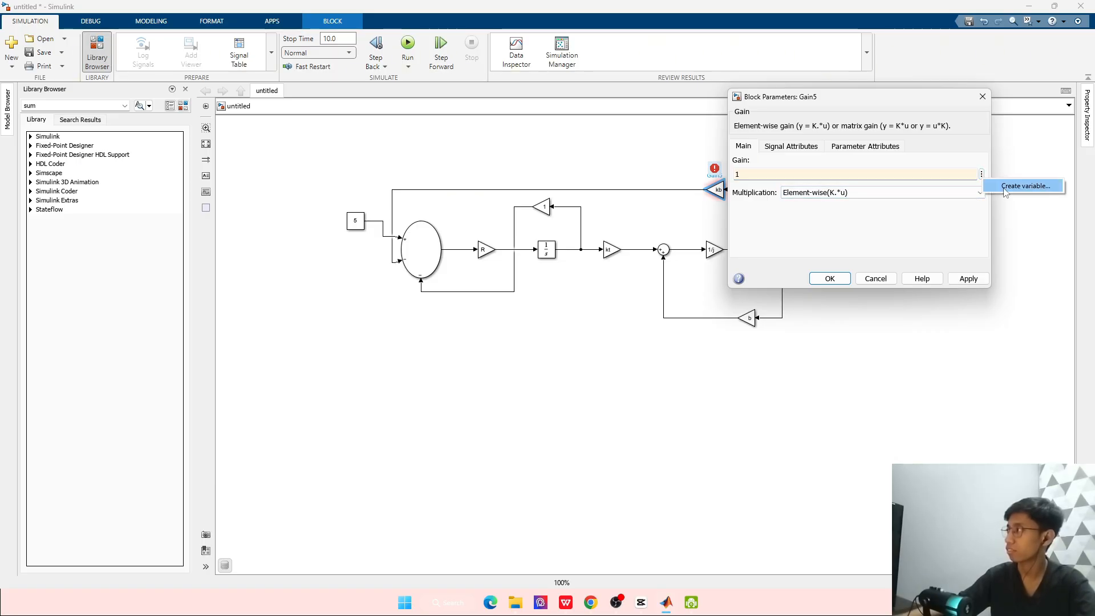
{"action": "left_click", "coordinate": [1006, 187]}
{"action": "left_click", "coordinate": [558, 302]}
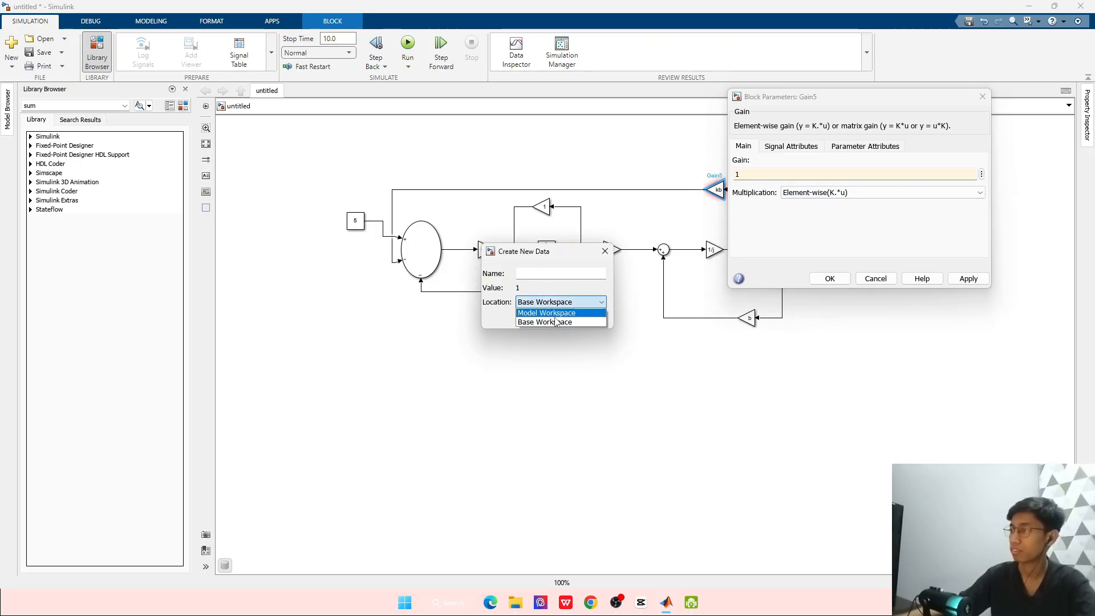
{"action": "left_click", "coordinate": [554, 321]}
{"action": "type", "text": "kb"}
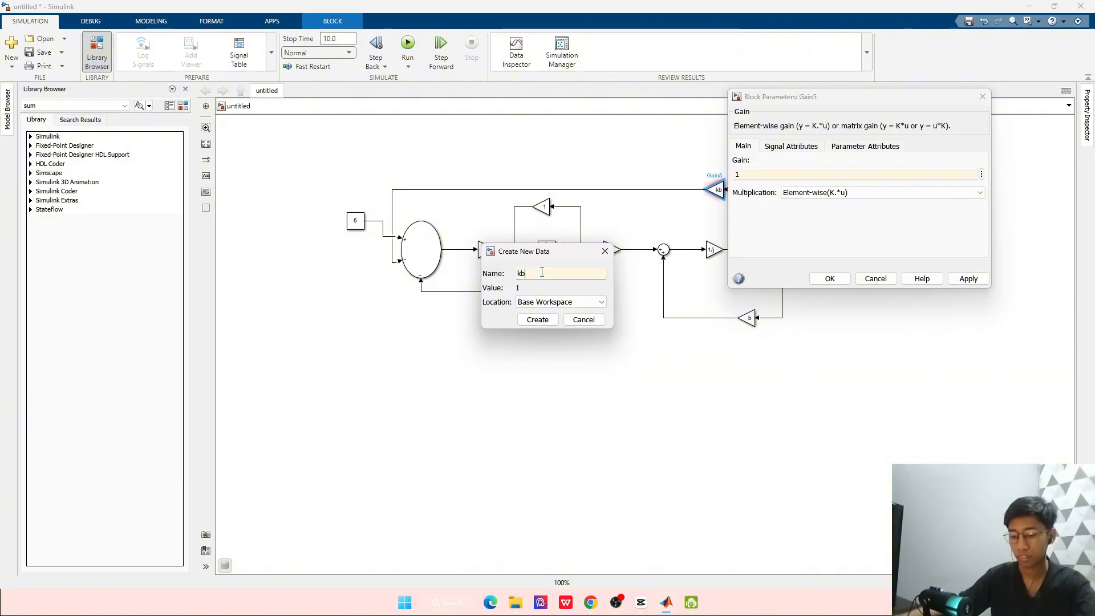
{"action": "left_click", "coordinate": [537, 320]}
{"action": "left_click", "coordinate": [547, 315]}
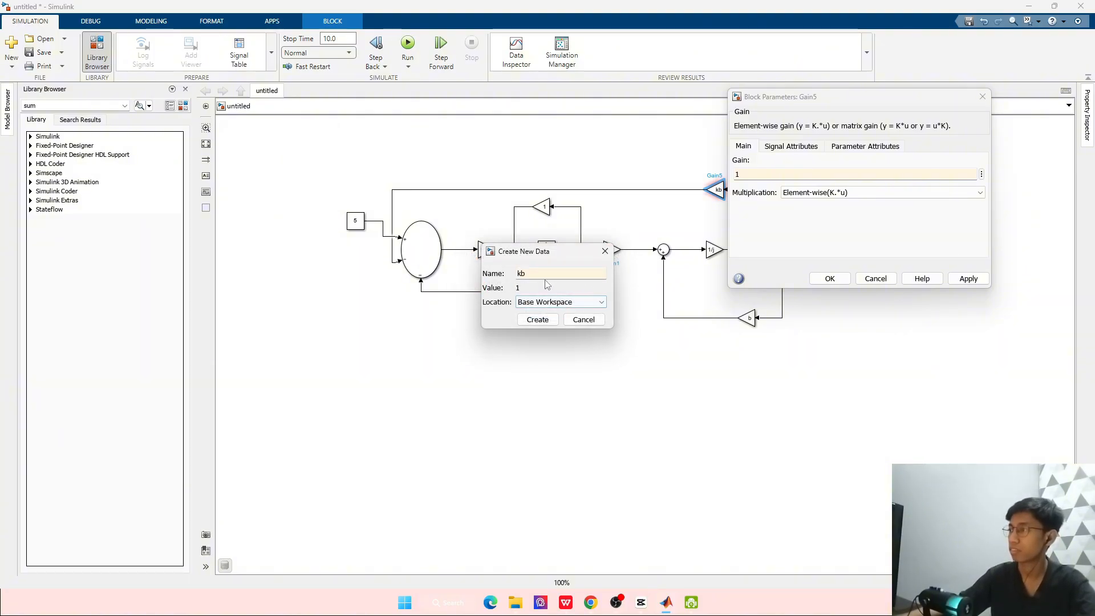
Retry creating the variable kb, abandon the variable creation, and accept a gain of 1 for the outer feedback Gain
{"action": "left_click", "coordinate": [554, 301]}
{"action": "left_click", "coordinate": [554, 306]}
{"action": "left_click", "coordinate": [537, 319]}
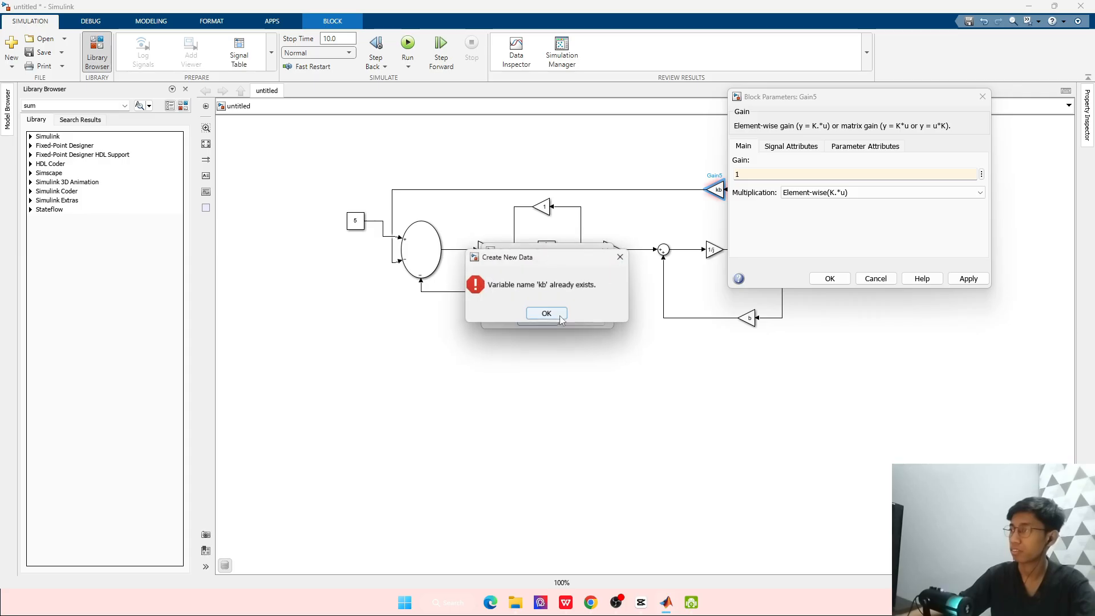
{"action": "left_click", "coordinate": [546, 313]}
{"action": "left_click", "coordinate": [605, 251]}
{"action": "left_click", "coordinate": [967, 278]}
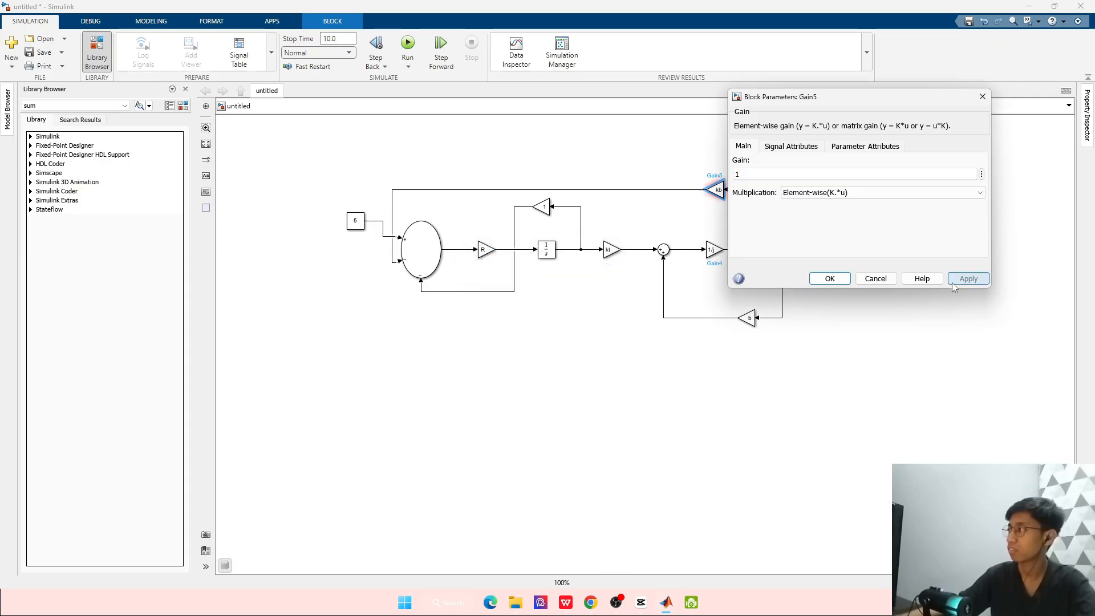
{"action": "left_click", "coordinate": [827, 279]}
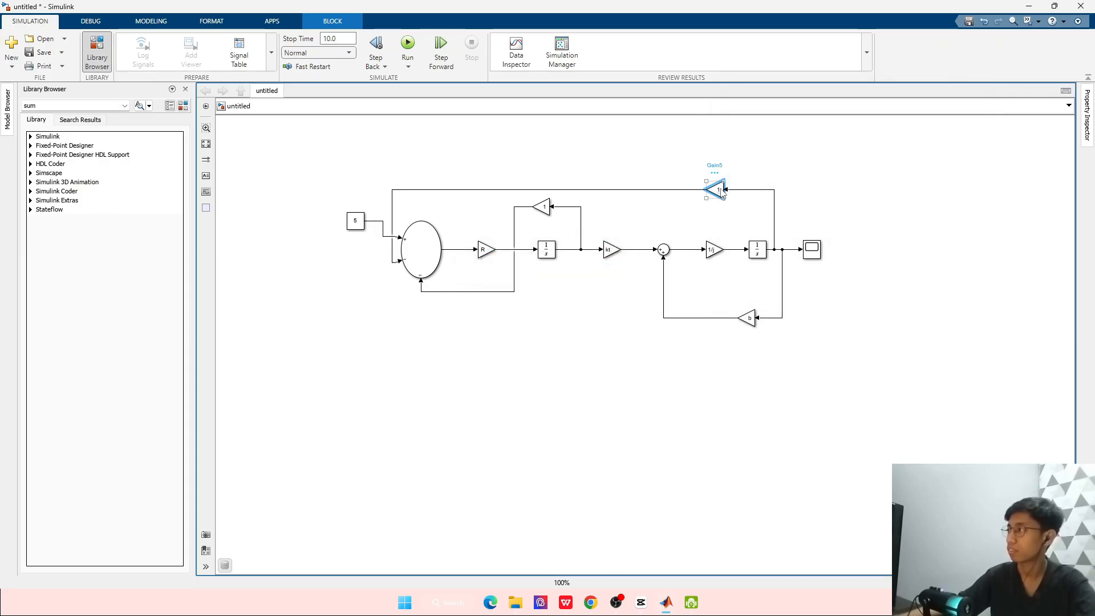
Delete the outer and inner feedback Gains and insert a new Gain block above the first Integrator
{"action": "key", "text": "Delete"}
{"action": "key", "text": "Delete"}
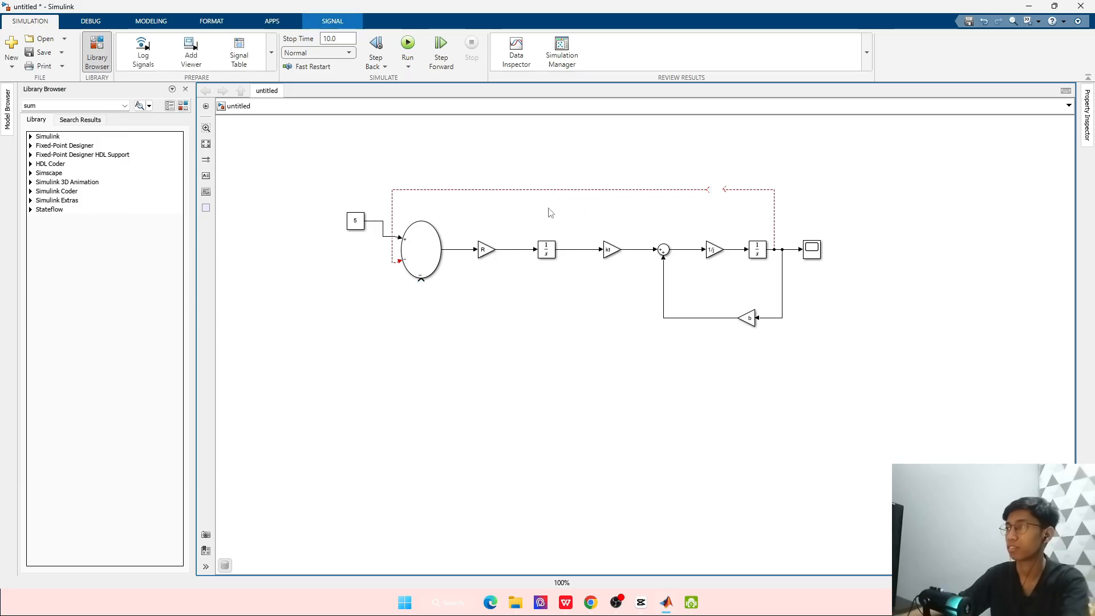
{"action": "double_click", "coordinate": [565, 210]}
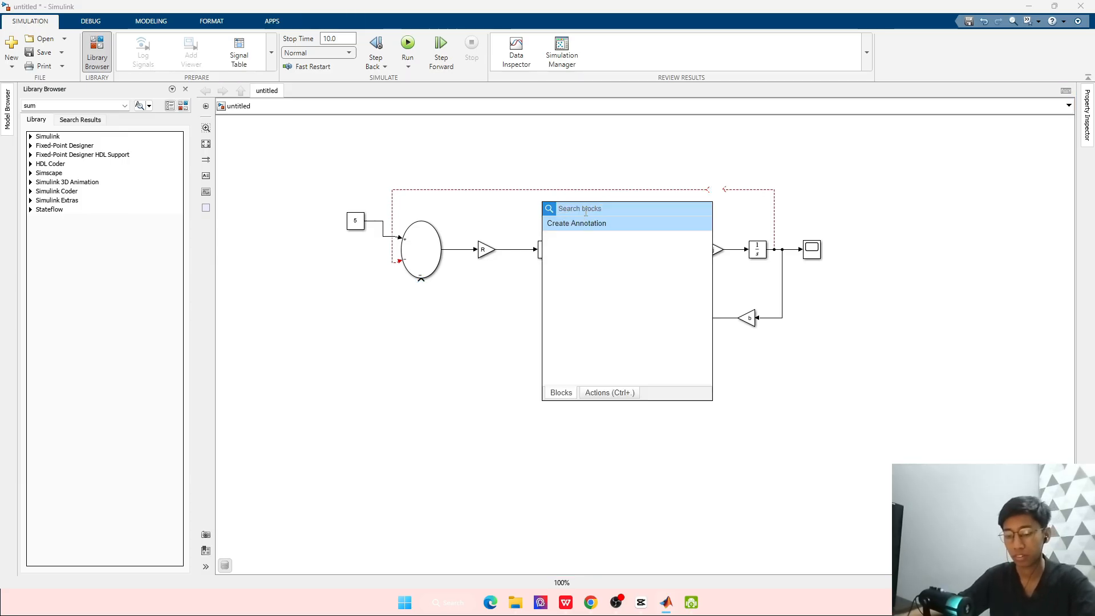
{"action": "type", "text": "gs"}
{"action": "key", "text": "BackSpace"}
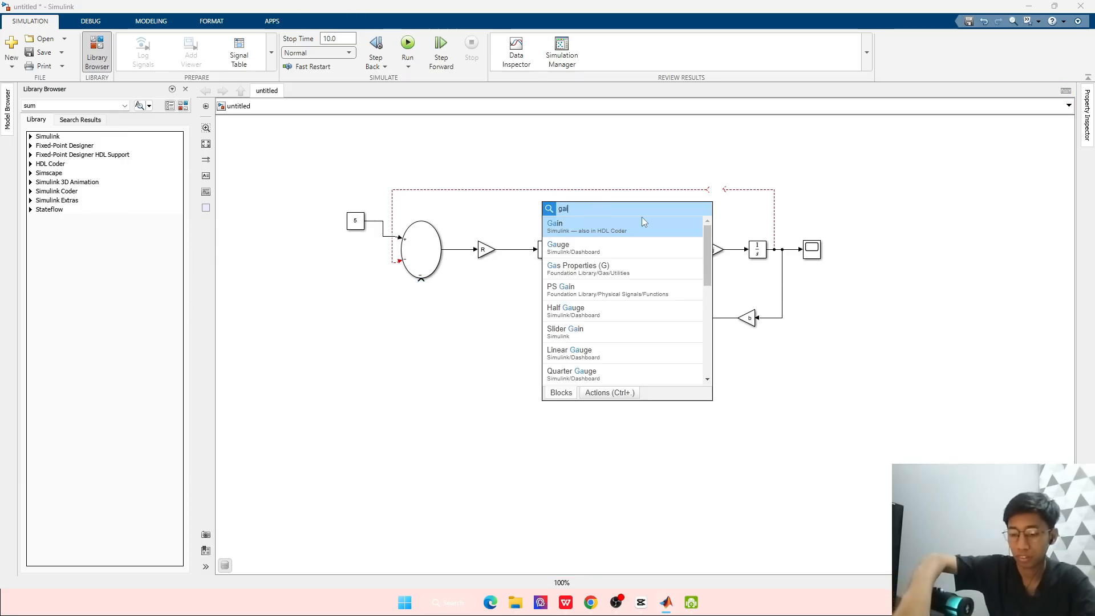
{"action": "type", "text": "ain"}
{"action": "left_click", "coordinate": [616, 235]}
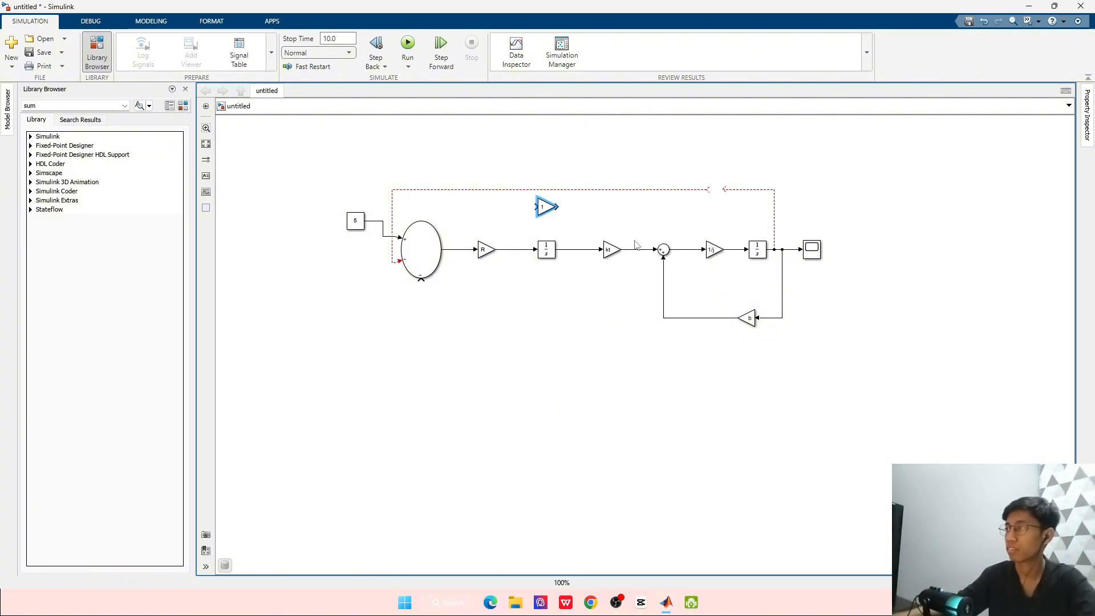
Flip the new Gain to face left, feed it from the first Integrator's output and wire it to the large Sum's bottom input
{"action": "key", "text": "ctrl+r"}
{"action": "key", "text": "ctrl+r"}
{"action": "mouse_move", "coordinate": [547, 208]}
{"action": "left_mouse_down"}
{"action": "mouse_move", "coordinate": [537, 210]}
{"action": "mouse_move", "coordinate": [547, 210]}
{"action": "left_mouse_up"}
{"action": "left_click", "coordinate": [560, 211]}
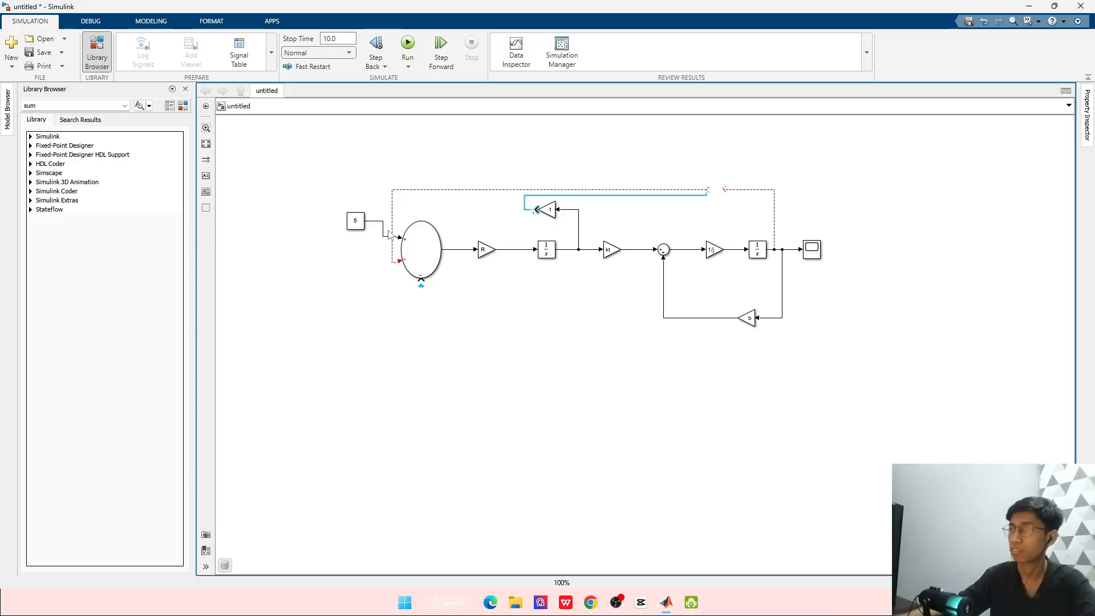
{"action": "left_click", "coordinate": [409, 268]}
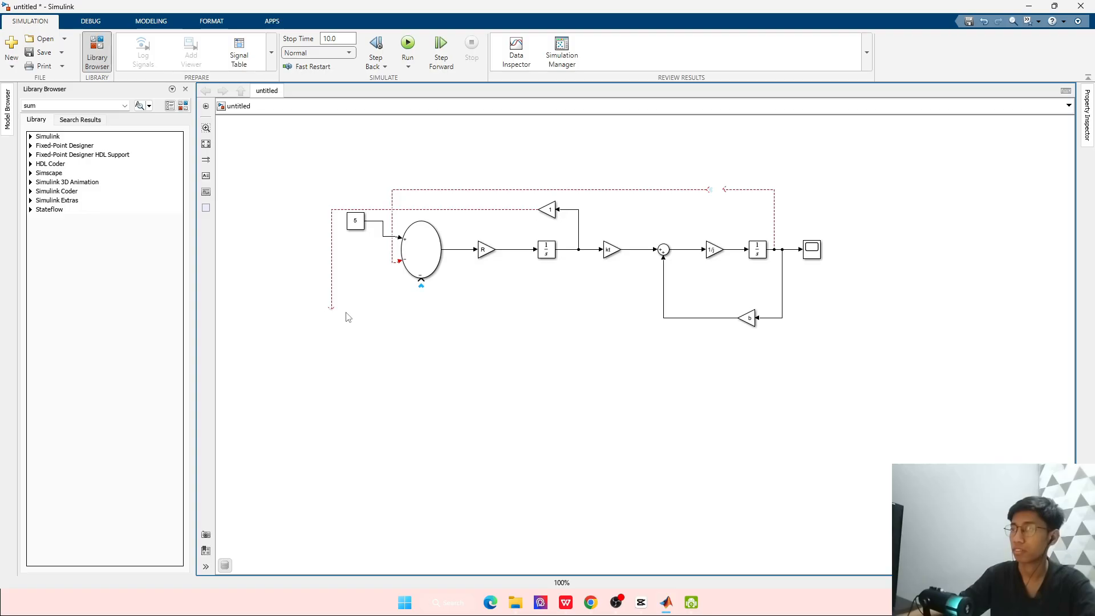
{"action": "mouse_move", "coordinate": [332, 311]}
{"action": "left_mouse_down"}
{"action": "mouse_move", "coordinate": [355, 303]}
{"action": "mouse_move", "coordinate": [322, 301]}
{"action": "left_mouse_up"}
{"action": "left_click_drag", "start_coordinate": [427, 288], "coordinate": [422, 280]}
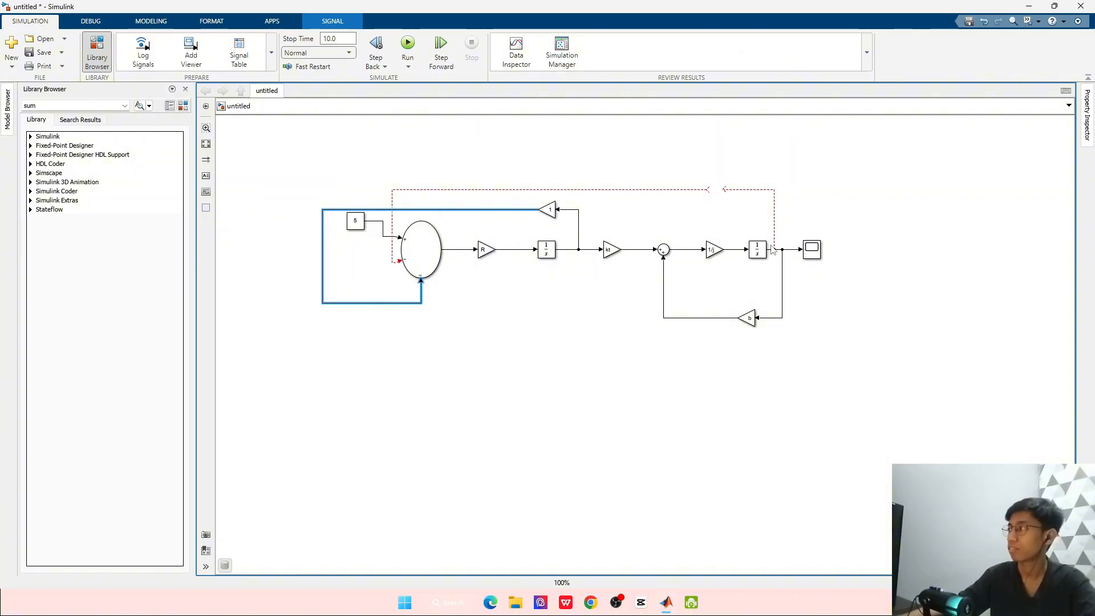
Insert another Gain block, flip it to face left and place it in the gap of the broken outer feedback line
{"action": "double_click", "coordinate": [681, 208]}
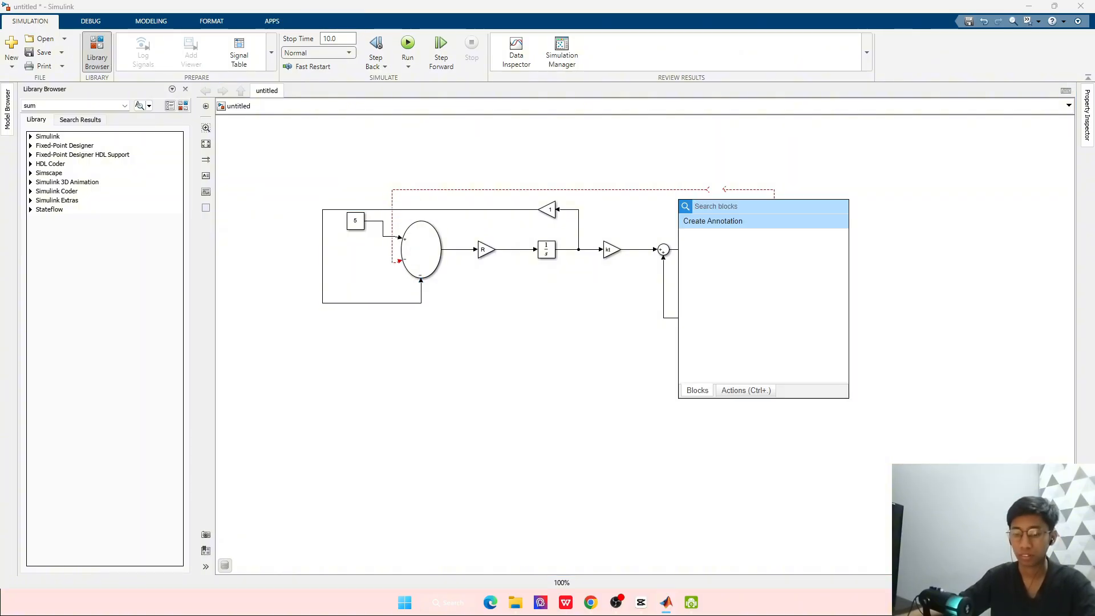
{"action": "type", "text": "g"}
{"action": "left_click", "coordinate": [680, 204]}
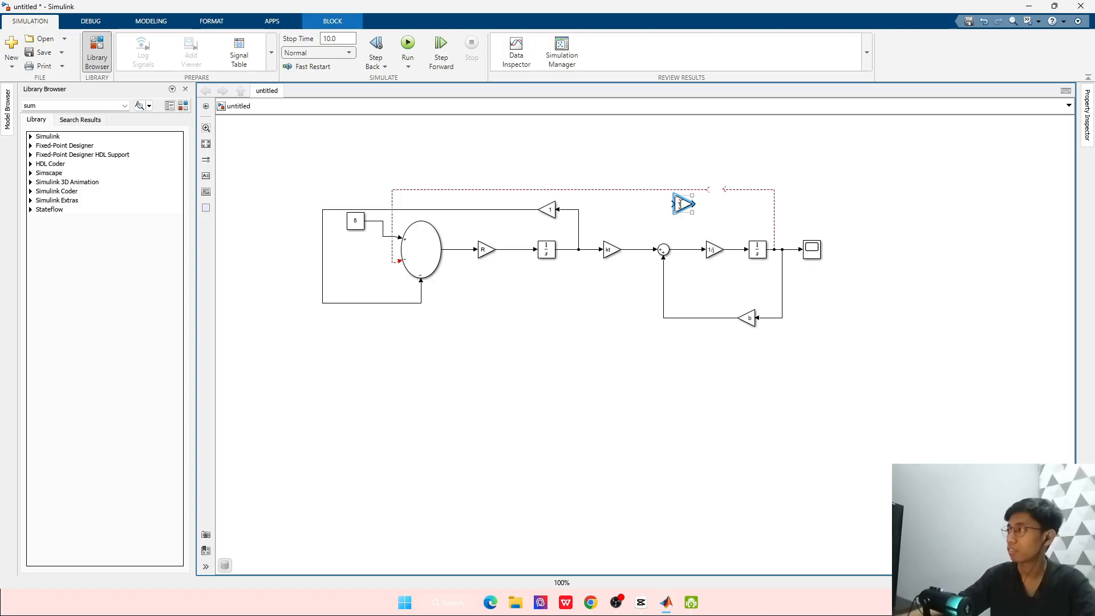
{"action": "key", "text": "ctrl+i"}
{"action": "left_click_drag", "start_coordinate": [688, 205], "coordinate": [720, 193]}
{"action": "left_click", "coordinate": [756, 219]}
Try to create the base workspace variable kb for the outer feedback Gain
{"action": "double_click", "coordinate": [714, 189]}
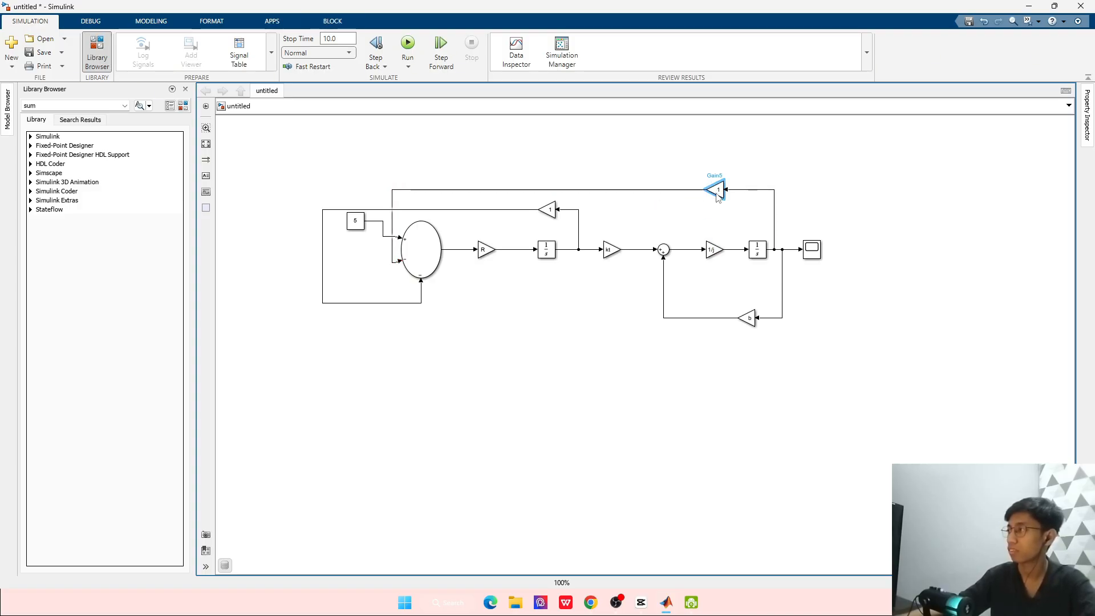
{"action": "left_click", "coordinate": [981, 174]}
{"action": "left_click", "coordinate": [1044, 178]}
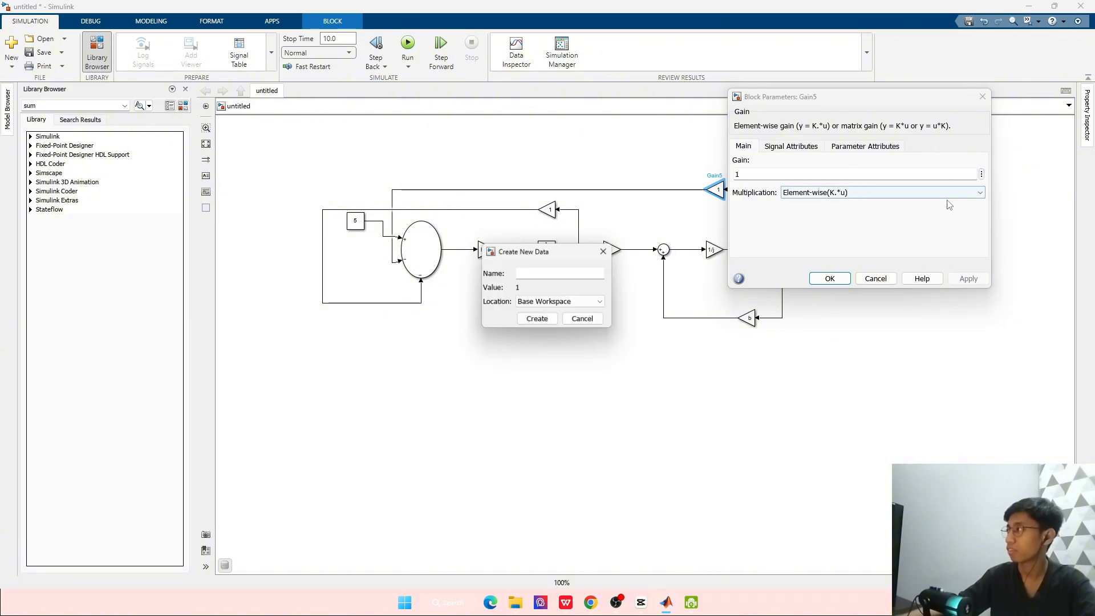
{"action": "left_click", "coordinate": [558, 302]}
{"action": "left_click", "coordinate": [553, 321]}
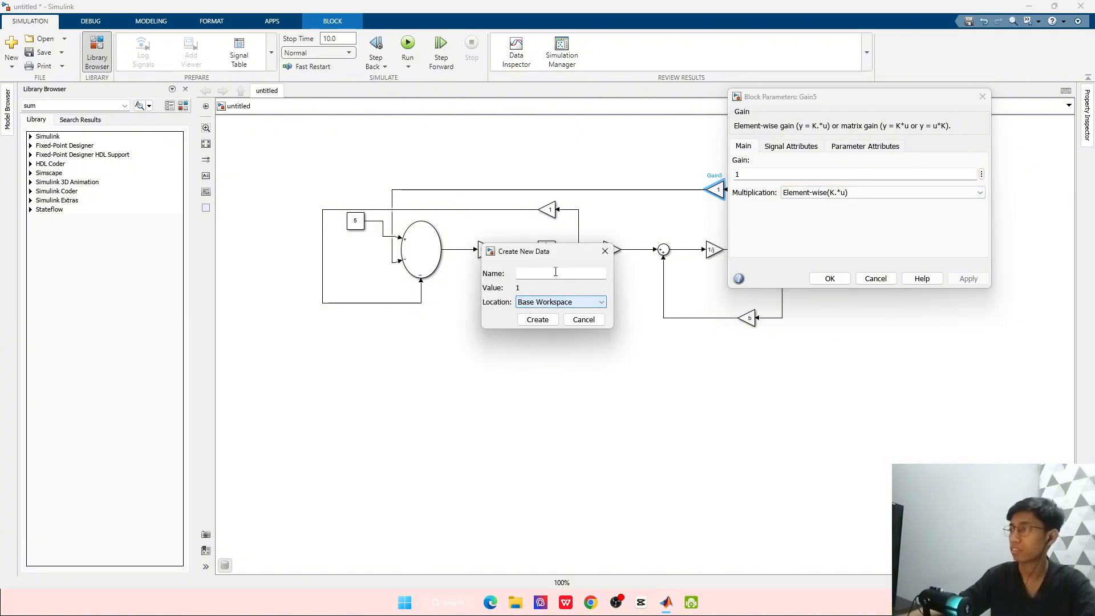
{"action": "left_click", "coordinate": [556, 273]}
{"action": "type", "text": "kv"}
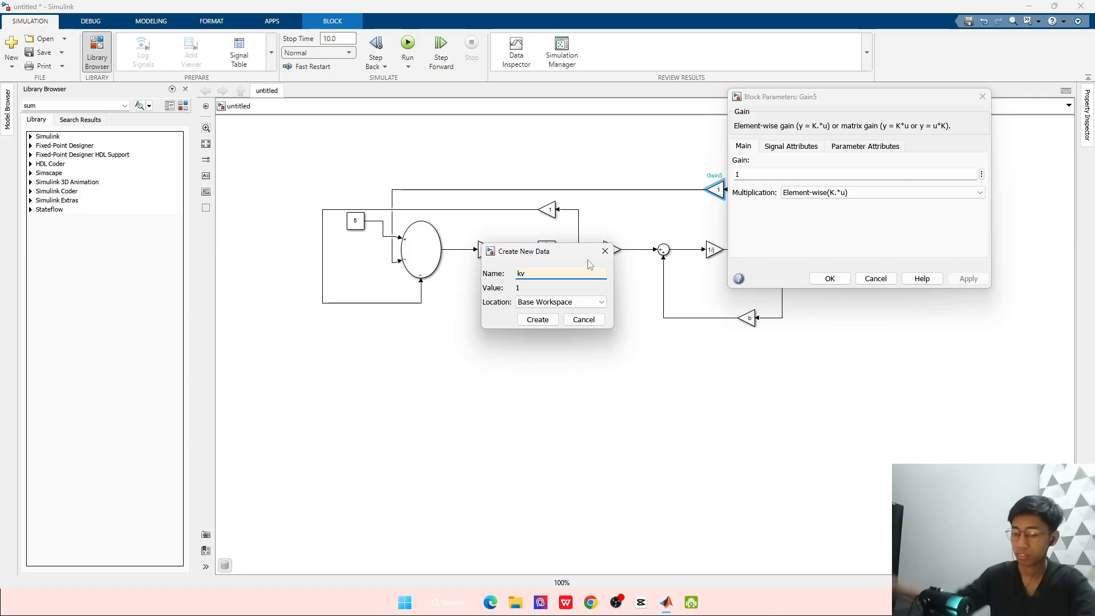
{"action": "key", "text": "BackSpace"}
{"action": "type", "text": "b"}
{"action": "key", "text": "Return"}
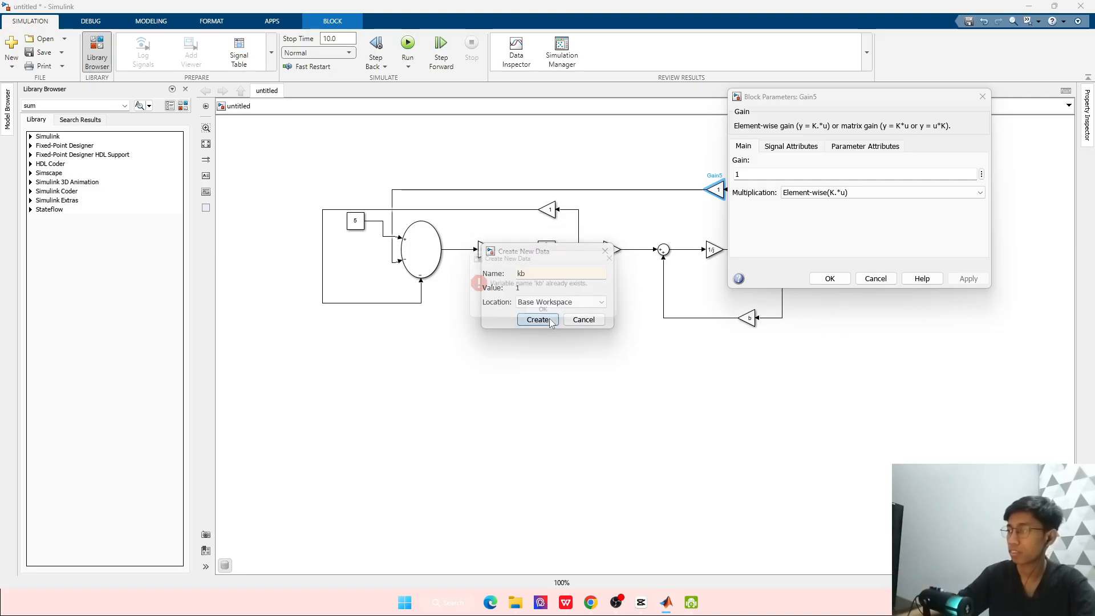
{"action": "left_click", "coordinate": [546, 318]}
{"action": "left_click", "coordinate": [551, 313]}
{"action": "left_click", "coordinate": [557, 274]}
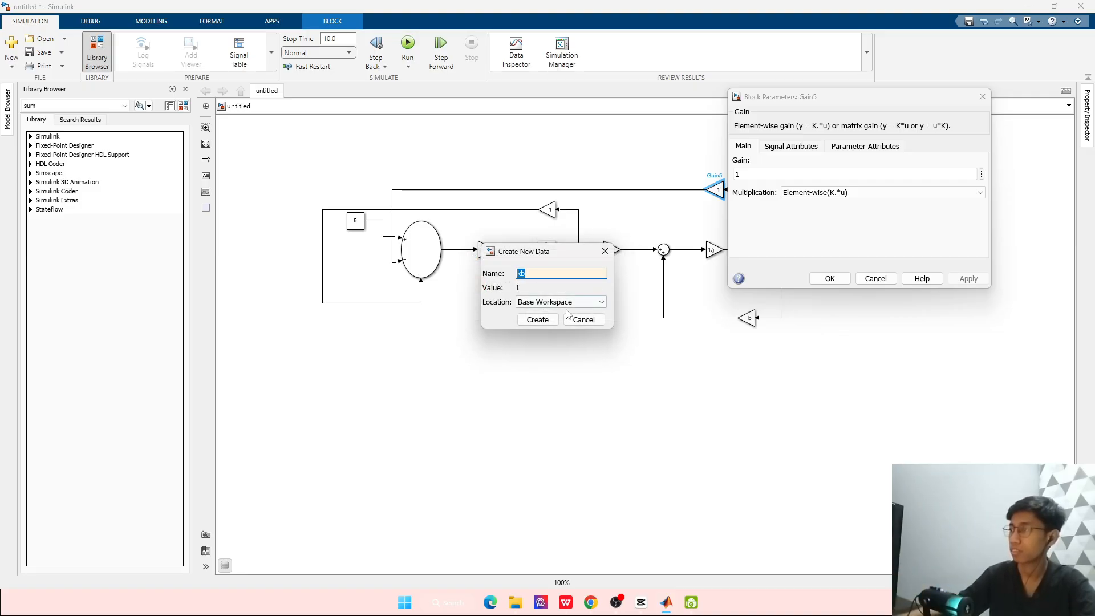
Retry creating the variable kb, changing its location to Model Workspace
{"action": "left_click", "coordinate": [547, 319]}
{"action": "left_click", "coordinate": [551, 313]}
{"action": "left_click", "coordinate": [558, 303]}
{"action": "left_click", "coordinate": [547, 313]}
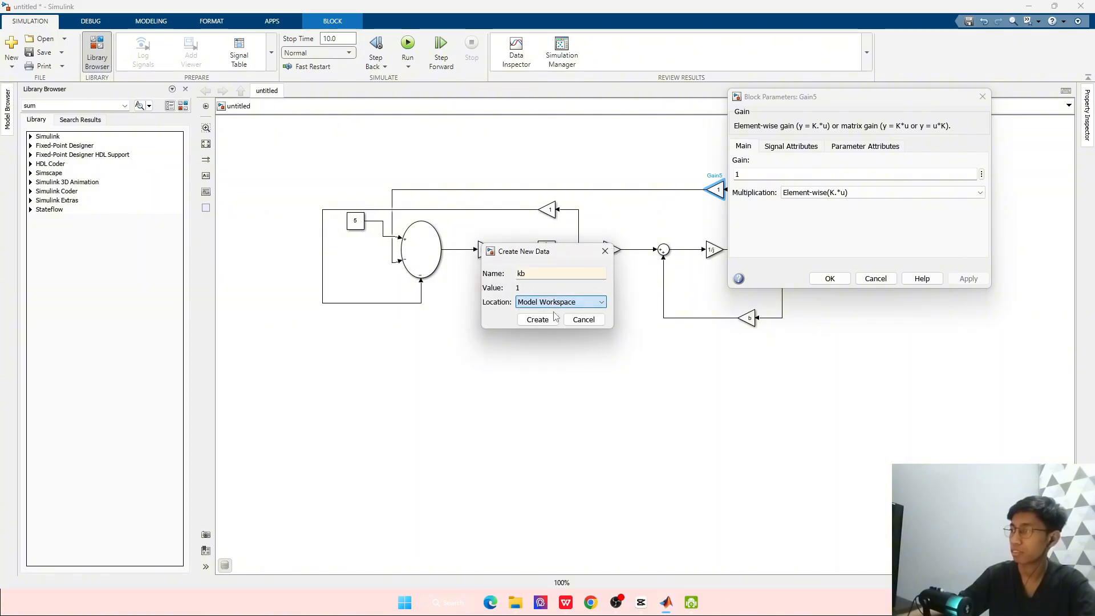
{"action": "left_click", "coordinate": [537, 319]}
{"action": "left_click", "coordinate": [547, 315]}
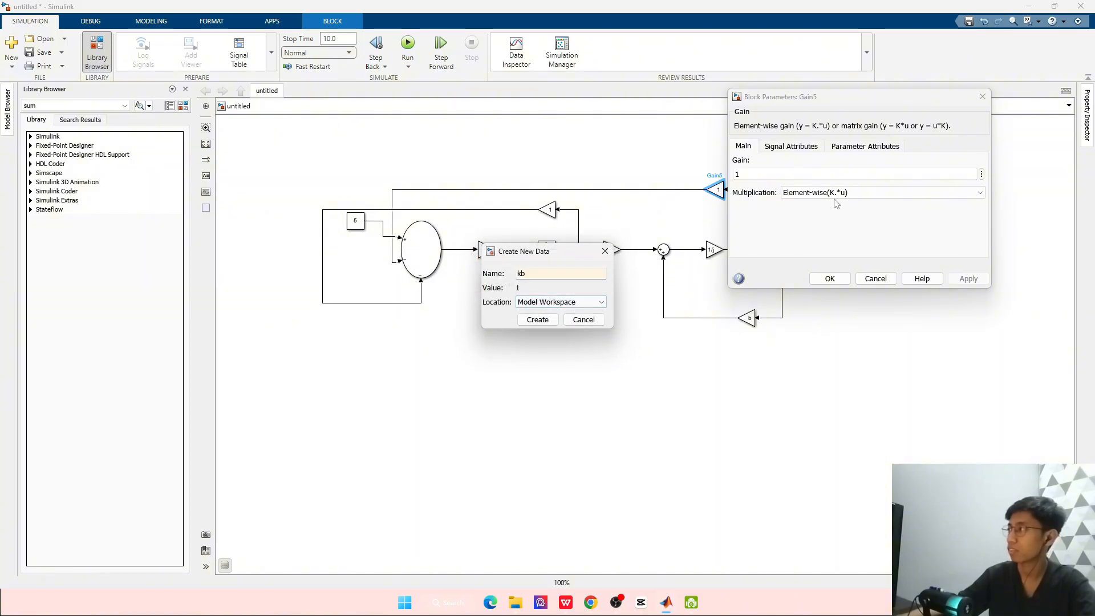
Set the outer feedback Gain's value to kb, accept it and dismiss the leftover variable creation dialog
{"action": "left_click", "coordinate": [791, 146]}
{"action": "left_click", "coordinate": [743, 146]}
{"action": "double_click", "coordinate": [784, 174]}
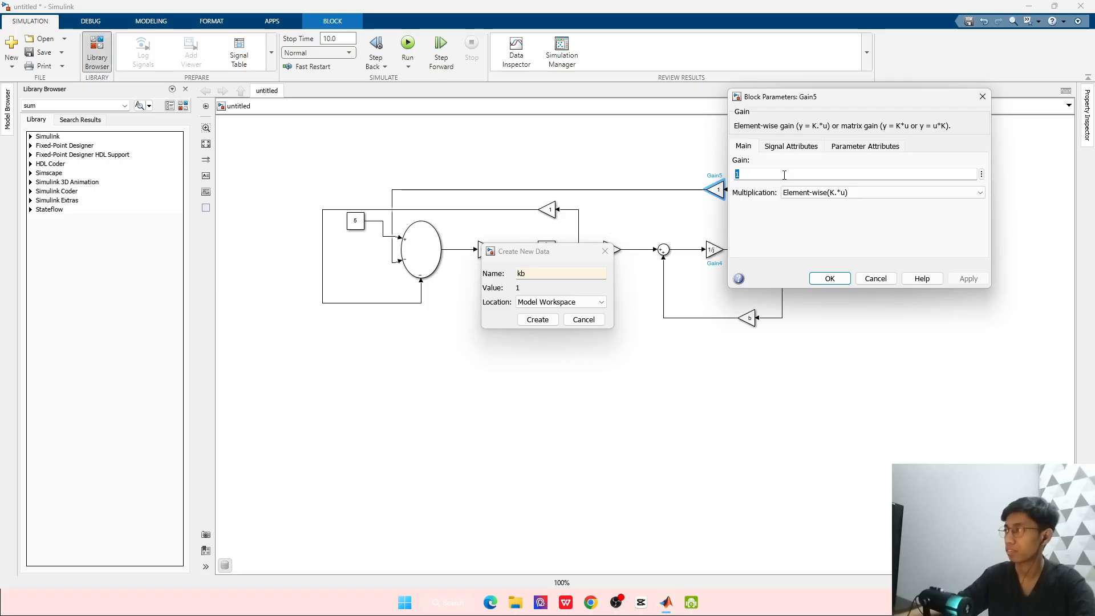
{"action": "type", "text": "kb"}
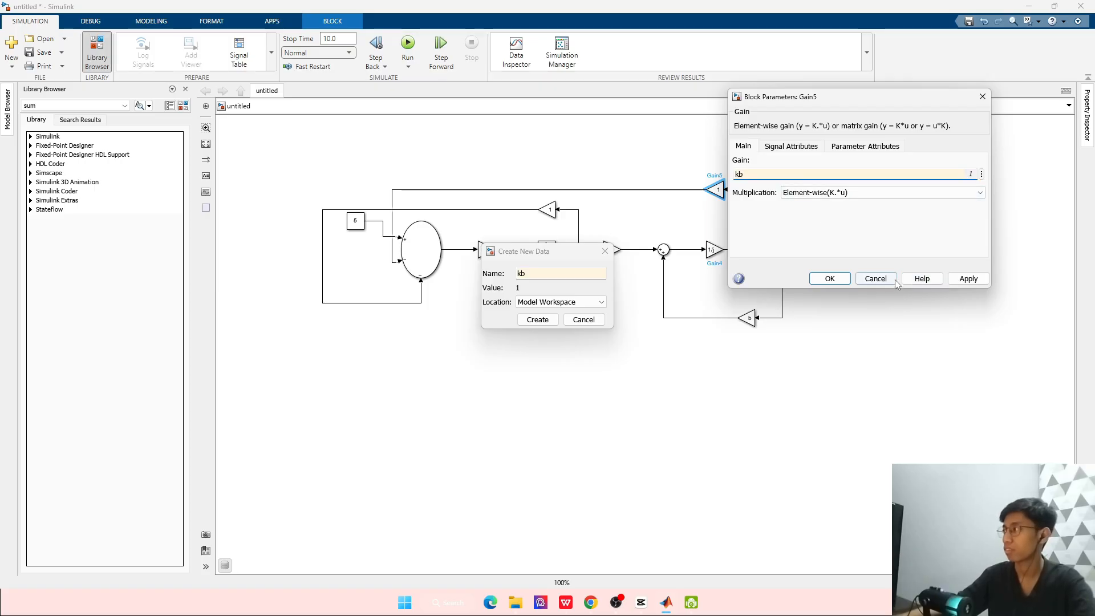
{"action": "key", "text": "Return"}
{"action": "left_click", "coordinate": [551, 319]}
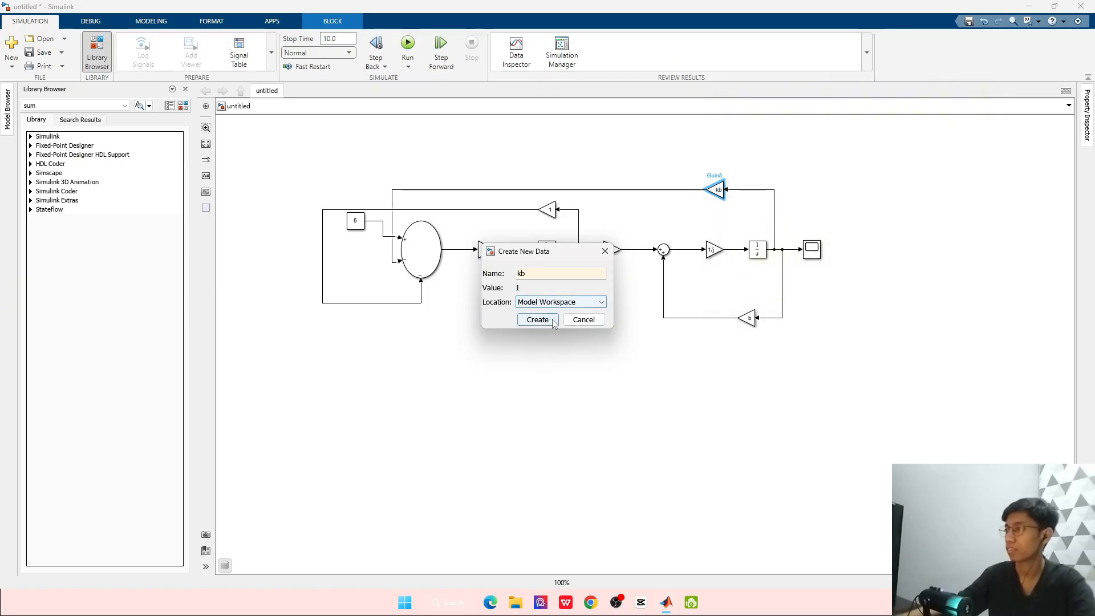
{"action": "key", "text": "Return"}
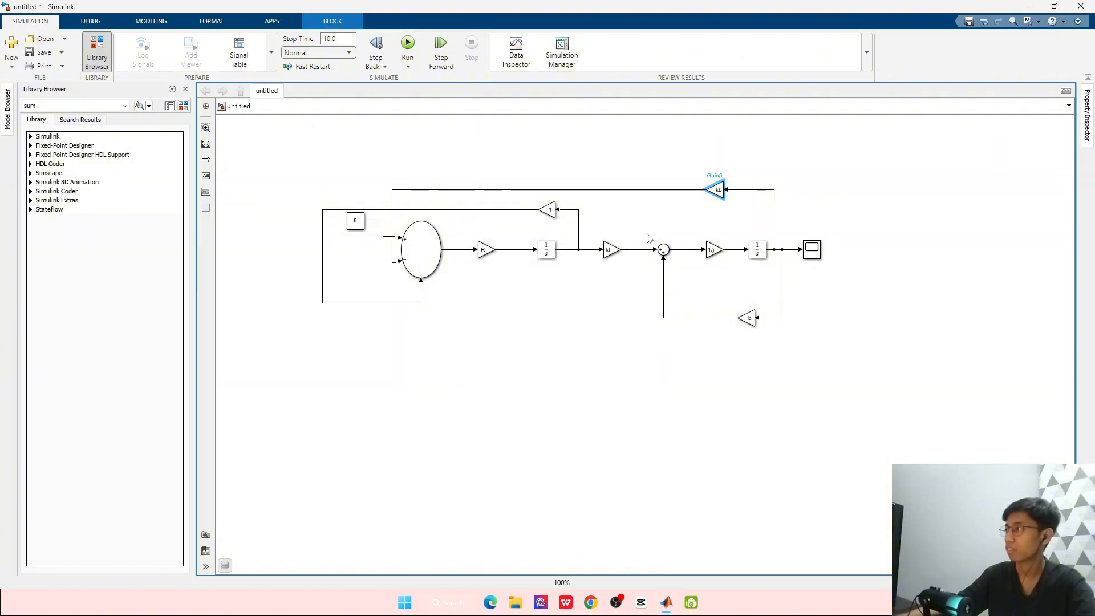
Set the inner feedback Gain's value to R, checking the model against the DC servo motor reference slide
{"action": "left_click", "coordinate": [548, 209]}
{"action": "double_click", "coordinate": [548, 210]}
{"action": "key", "text": "Escape"}
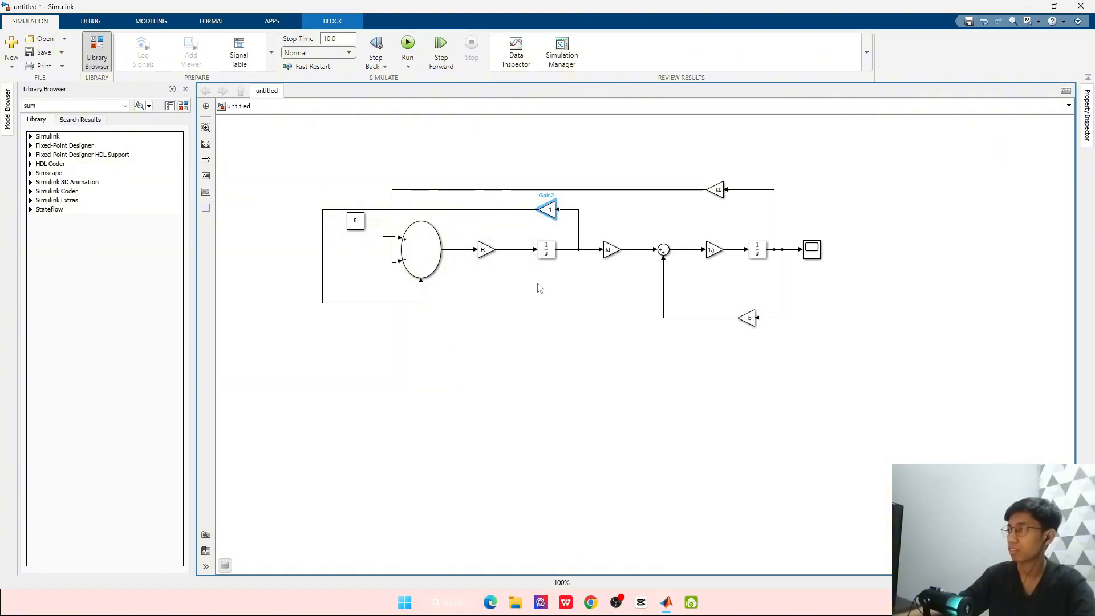
{"action": "key", "text": "alt+Tab"}
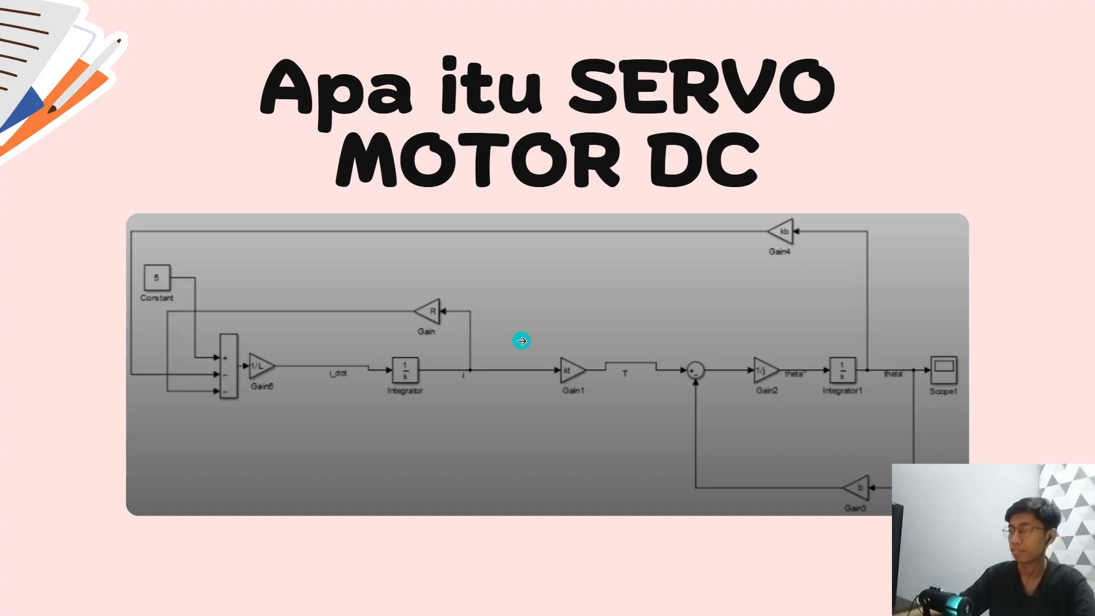
{"action": "key", "text": "alt+Tab"}
{"action": "double_click", "coordinate": [554, 220]}
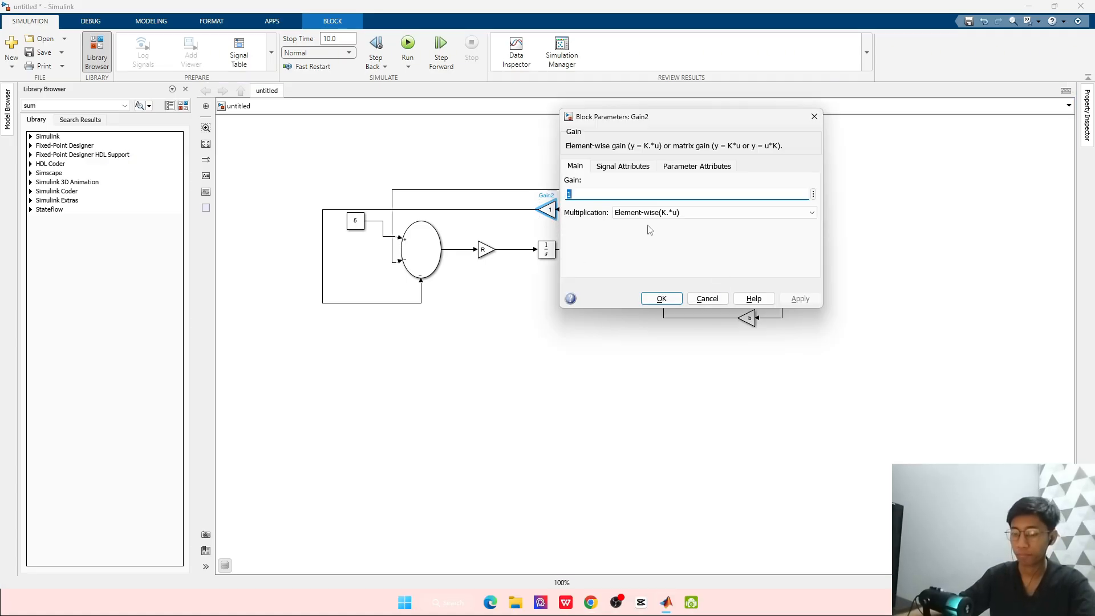
{"action": "type", "text": "R"}
{"action": "key", "text": "Tab"}
{"action": "key", "text": "Return"}
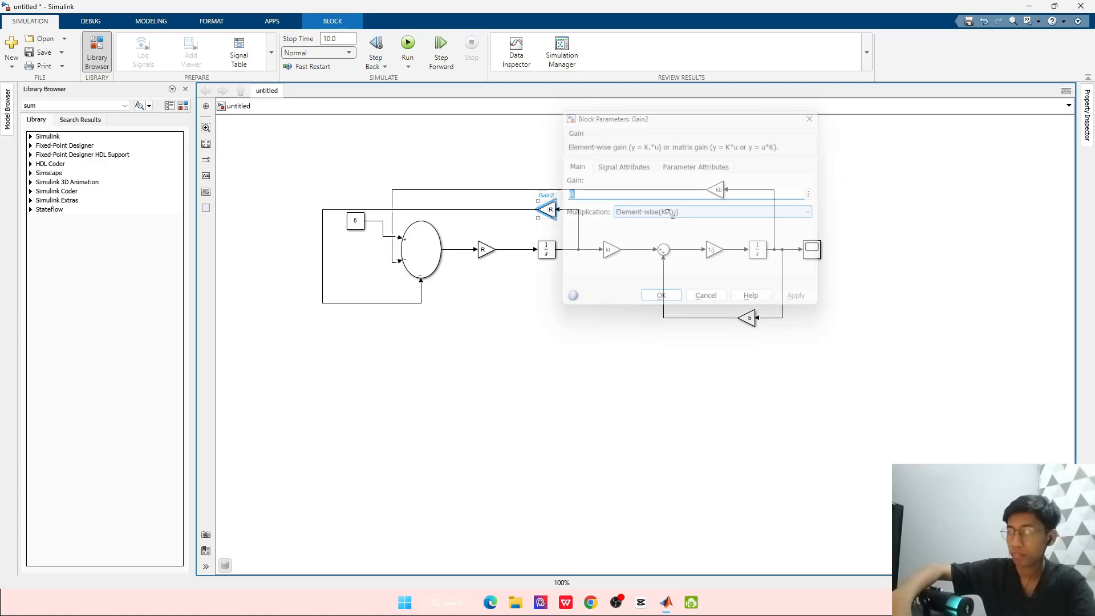
{"action": "key", "text": "alt+Tab"}
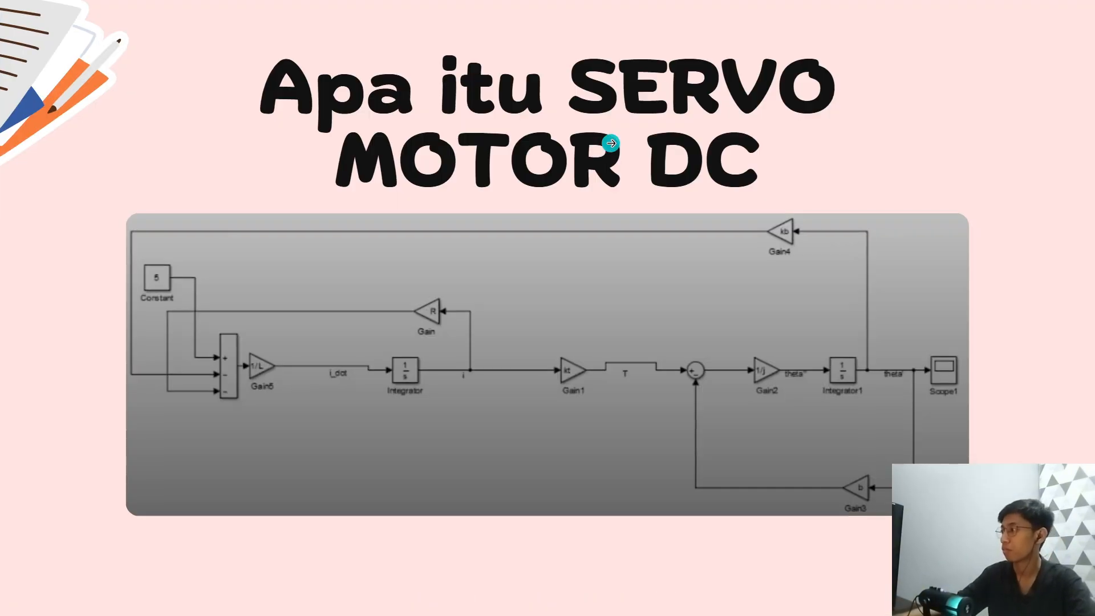
{"action": "key", "text": "alt+Tab"}
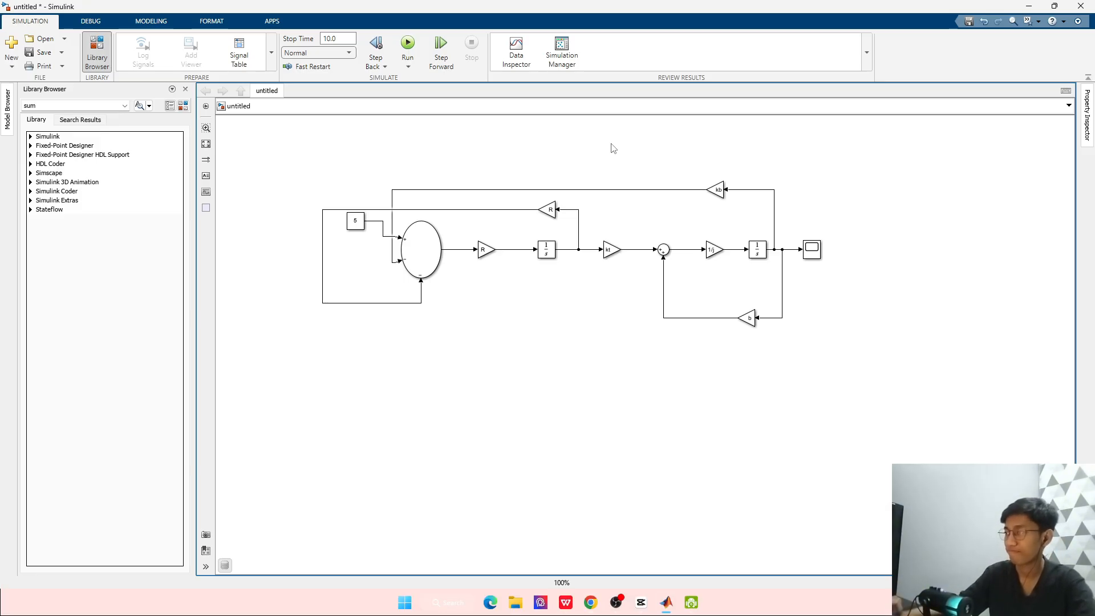
{"action": "key", "text": "alt+Tab"}
{"action": "key", "text": "alt+Tab"}
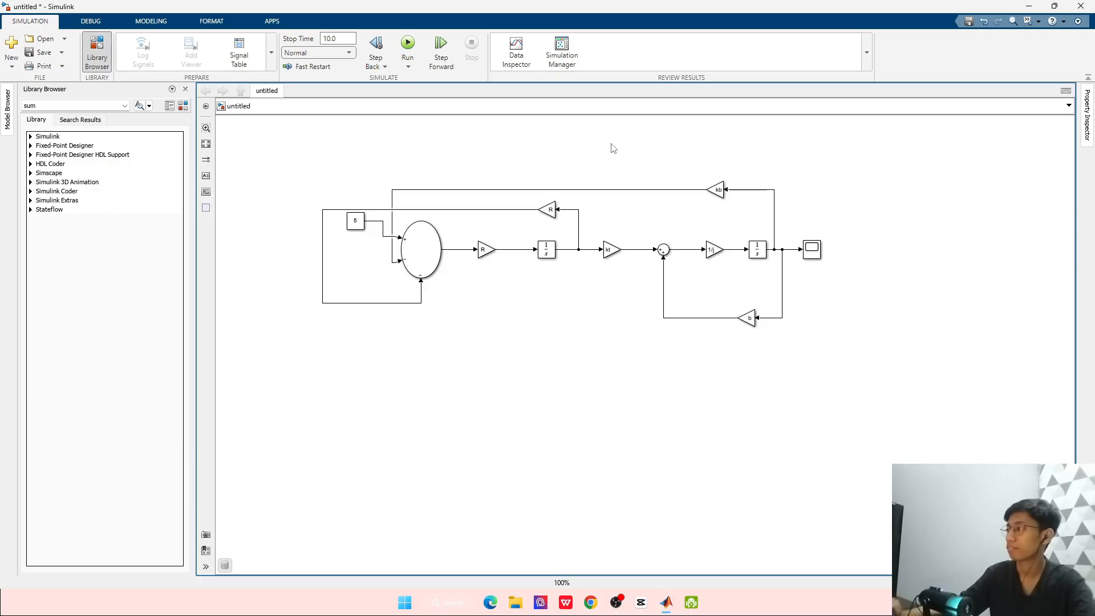
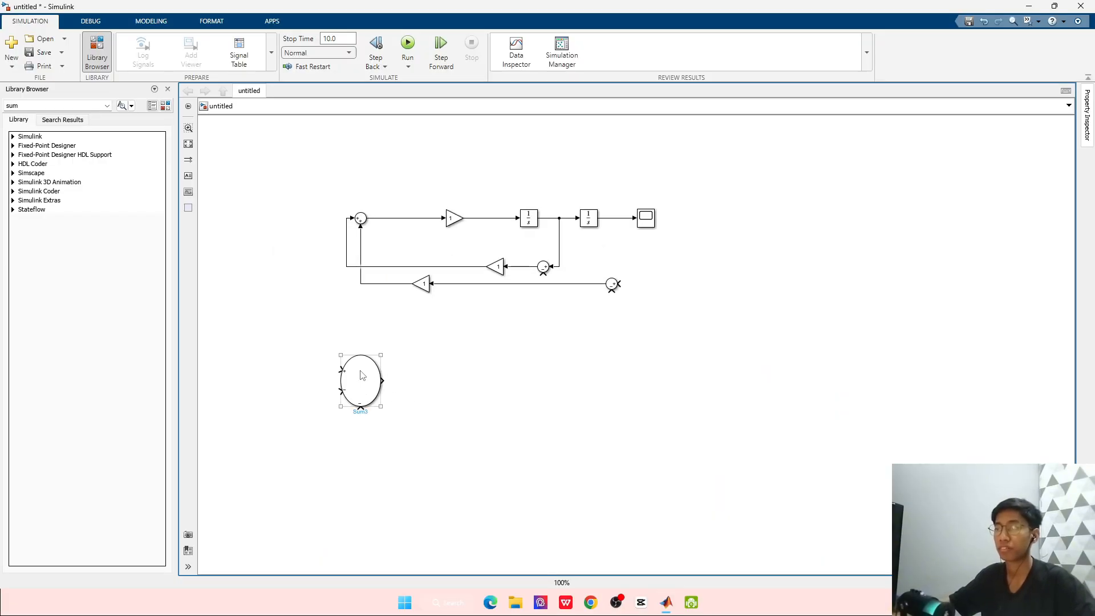
Move the large round Sum block closer below the feedback loops and set its list of signs to |--+
{"action": "left_click_drag", "start_coordinate": [362, 379], "coordinate": [402, 323]}
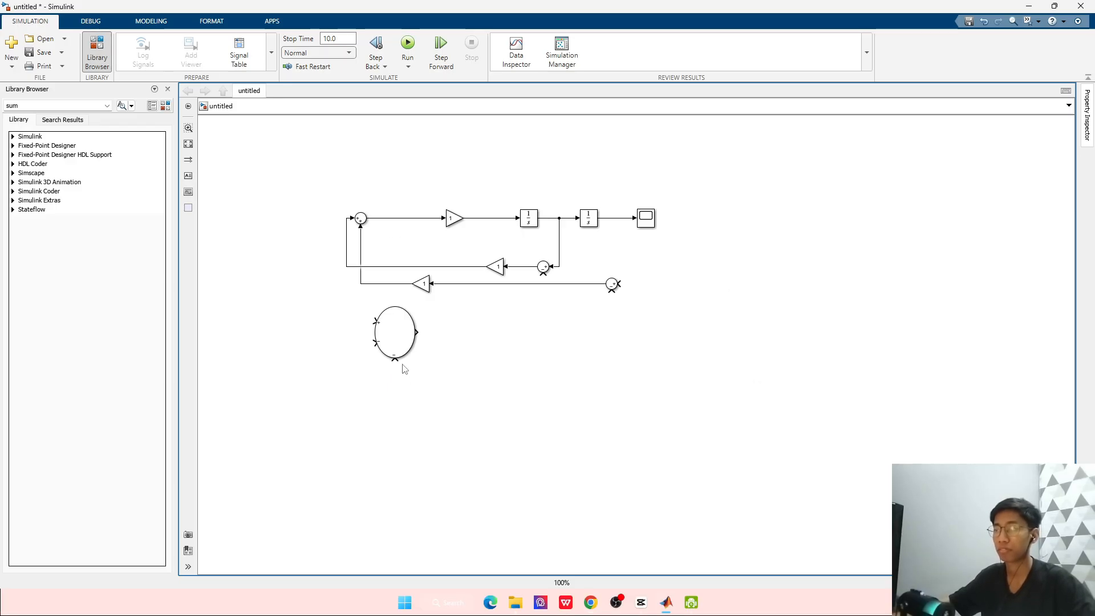
{"action": "left_click", "coordinate": [397, 334]}
{"action": "double_click", "coordinate": [396, 335]}
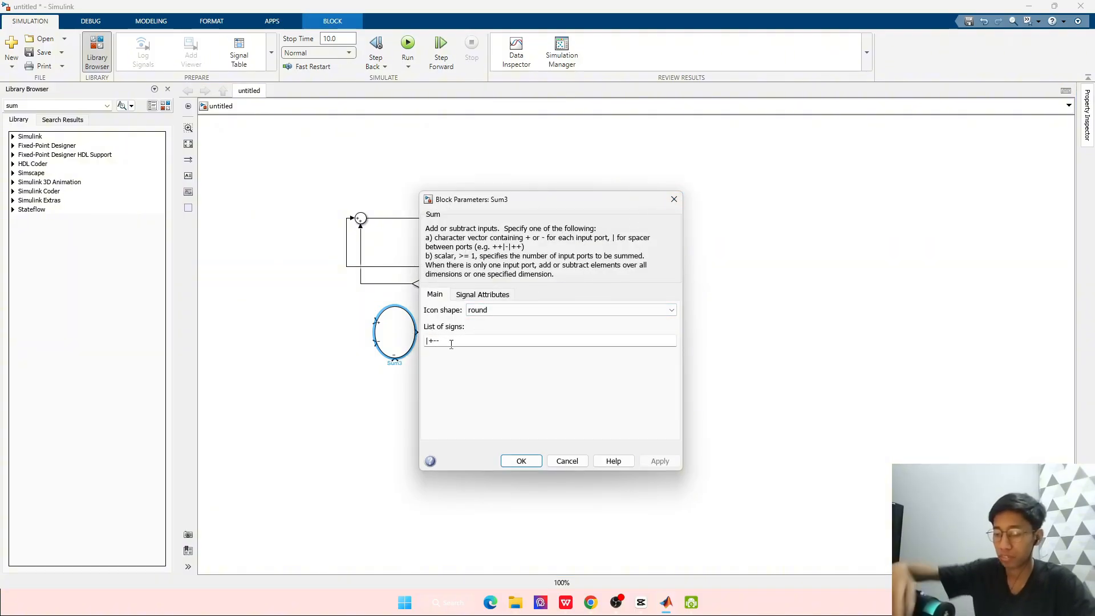
{"action": "key", "text": "BackSpace"}
{"action": "type", "text": "-"}
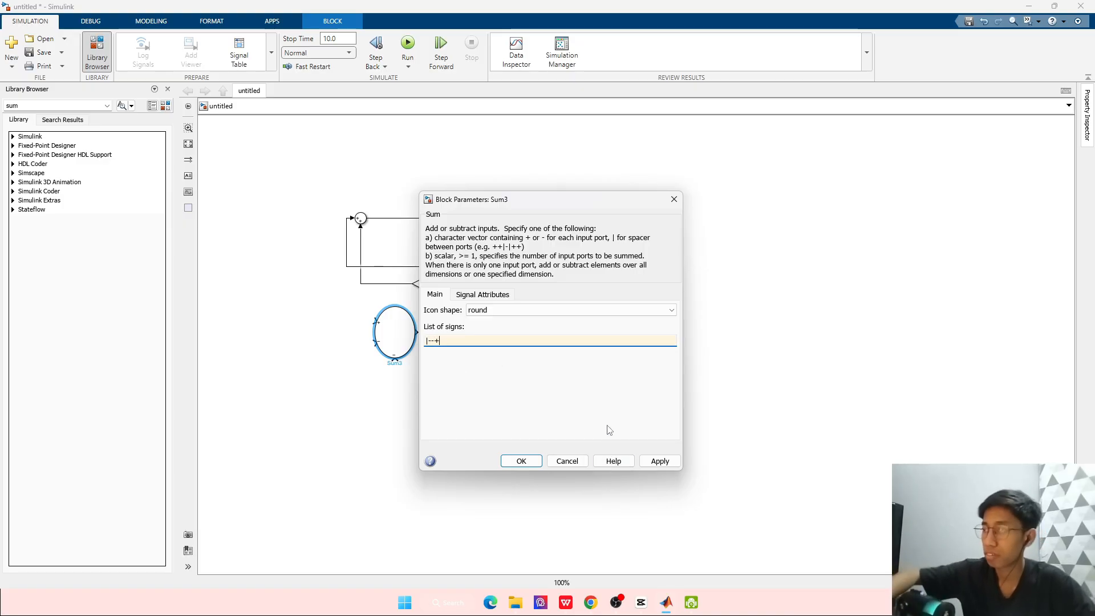
{"action": "key", "text": "Return"}
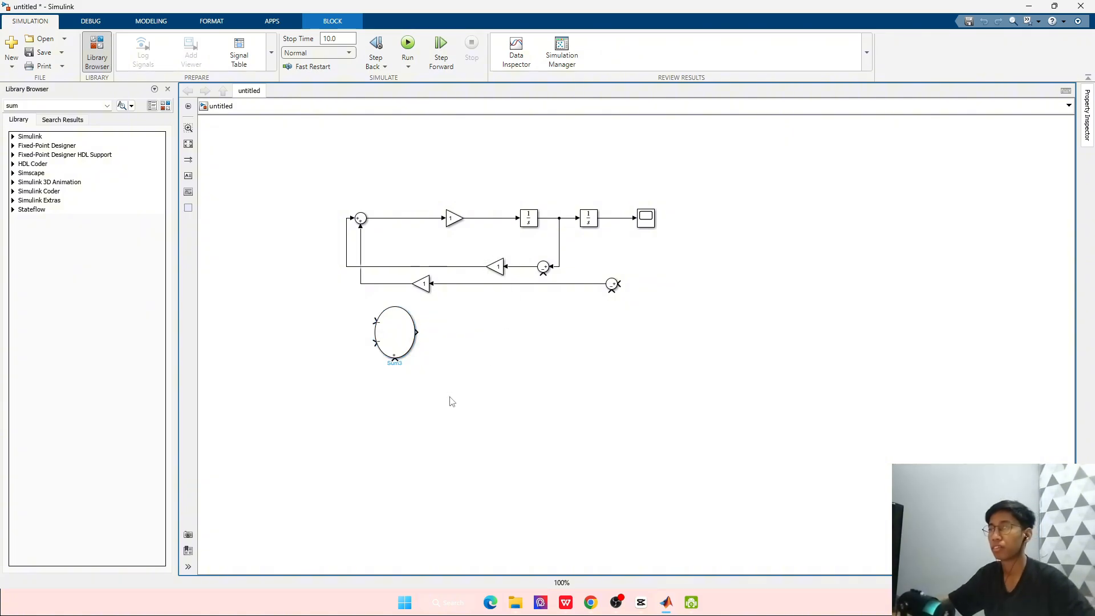
{"action": "left_click", "coordinate": [450, 401]}
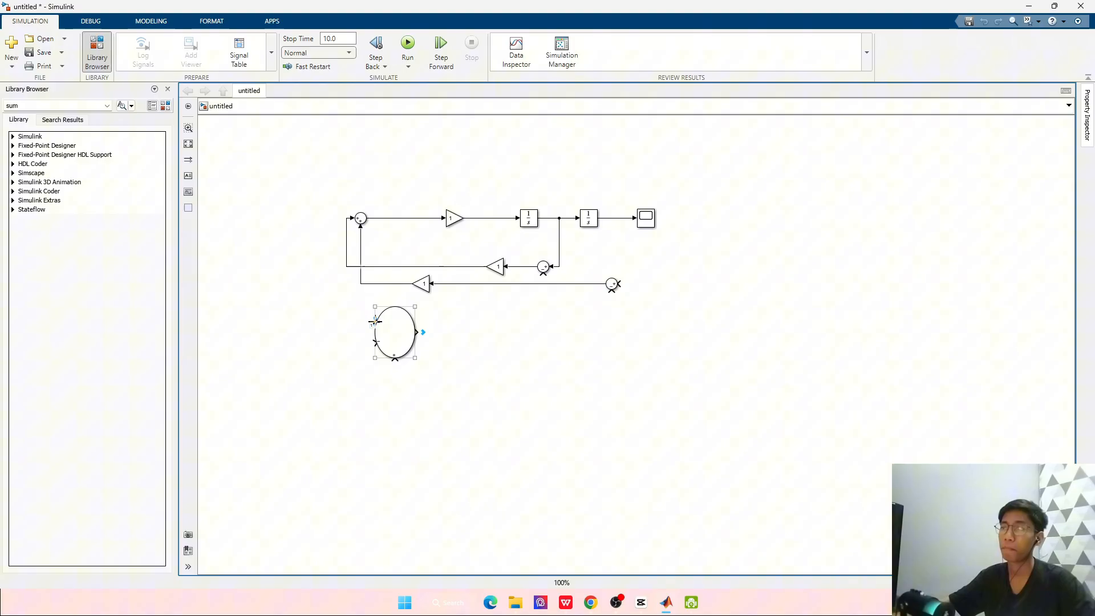
Branch the two feedback Gain outputs into the large round Sum's minus inputs and connect a new Gain block to its output
{"action": "left_click_drag", "start_coordinate": [374, 320], "coordinate": [349, 266]}
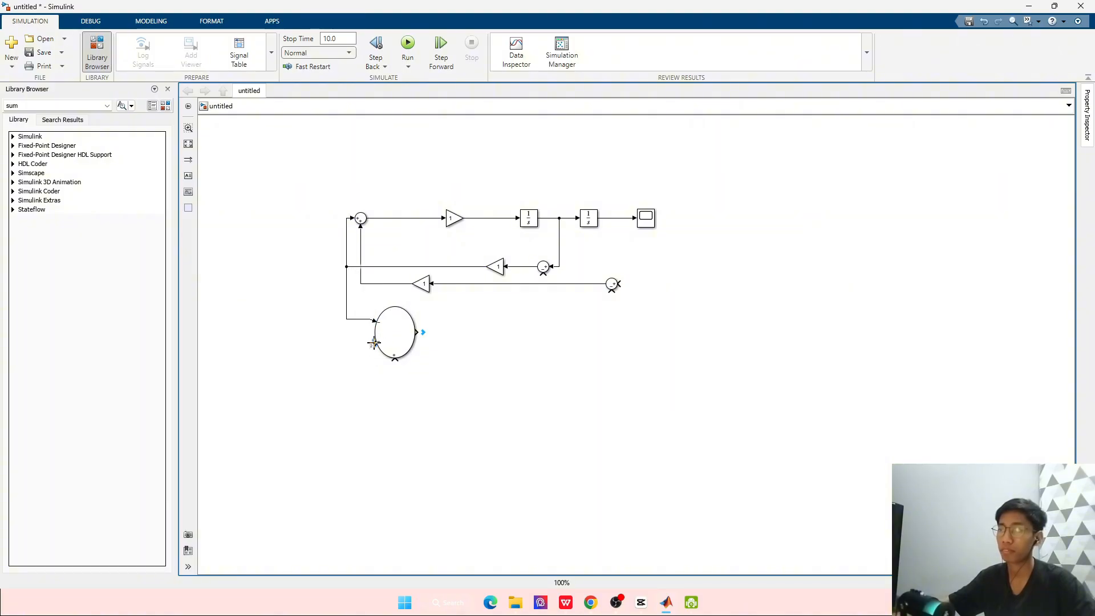
{"action": "left_click_drag", "start_coordinate": [374, 343], "coordinate": [365, 284]}
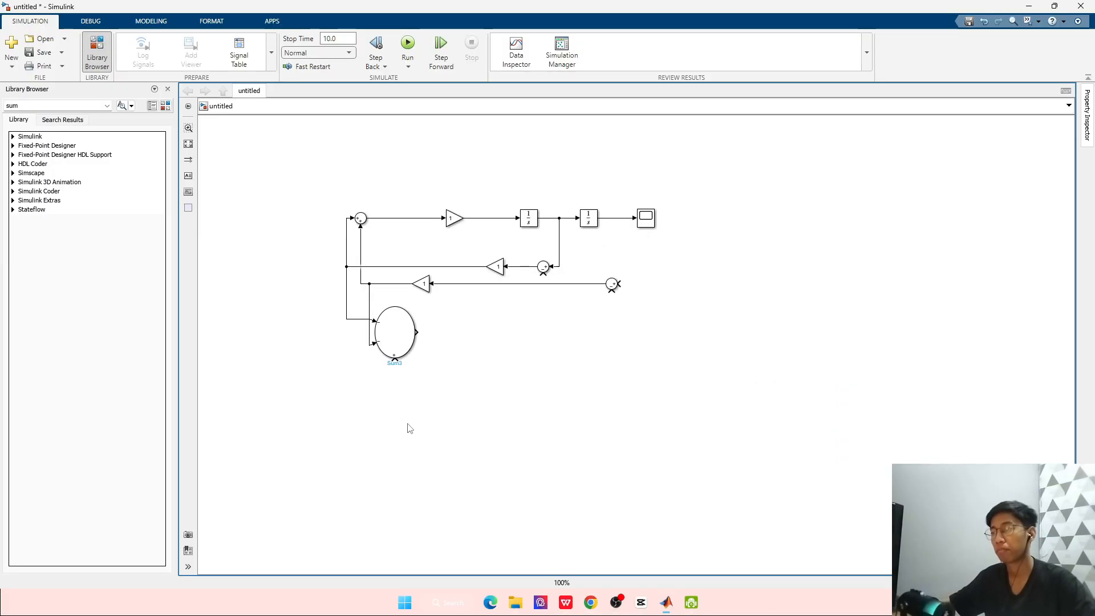
{"action": "double_click", "coordinate": [439, 332]}
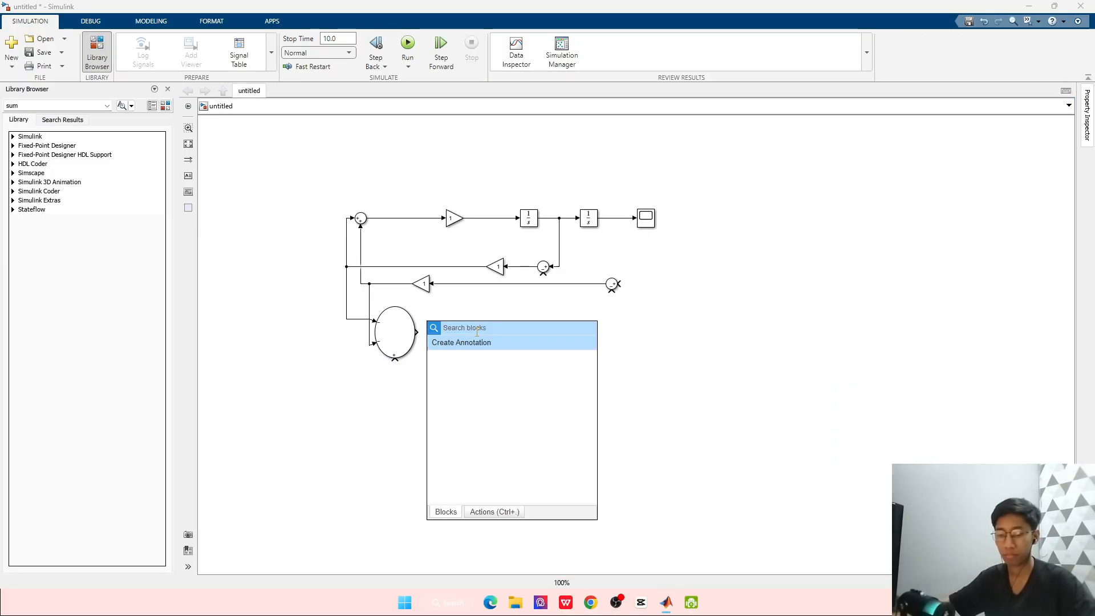
{"action": "type", "text": "gain"}
{"action": "key", "text": "Return"}
{"action": "left_click", "coordinate": [456, 337]}
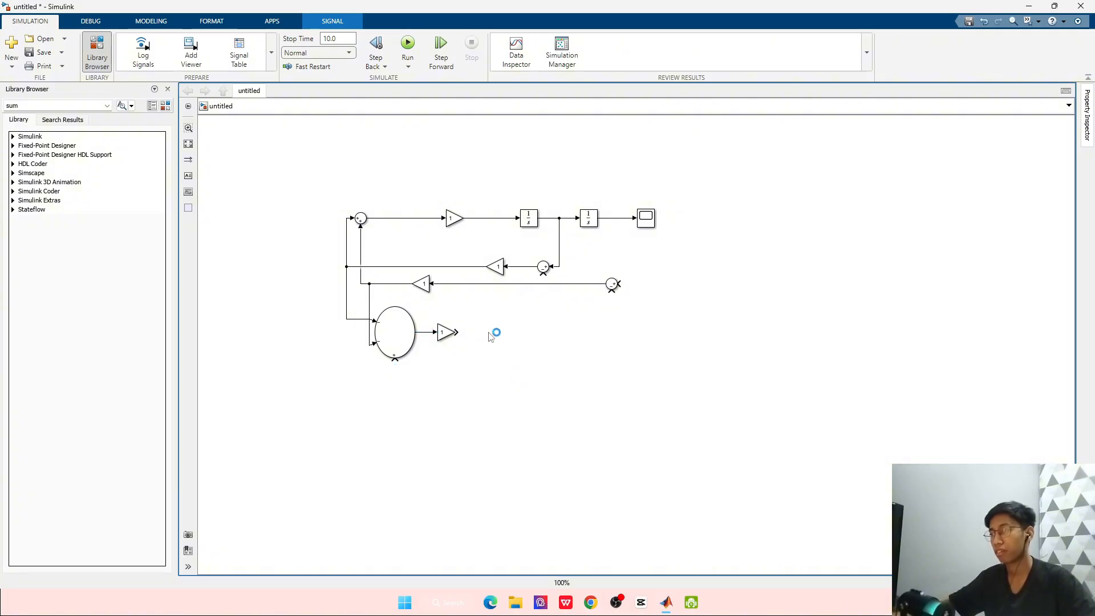
Add an Integrator block right after the new Gain and connect it to the Gain's output
{"action": "double_click", "coordinate": [493, 332]}
{"action": "type", "text": "i"}
{"action": "scroll", "coordinate": [507, 349], "scroll_direction": "down", "scroll_amount": 2}
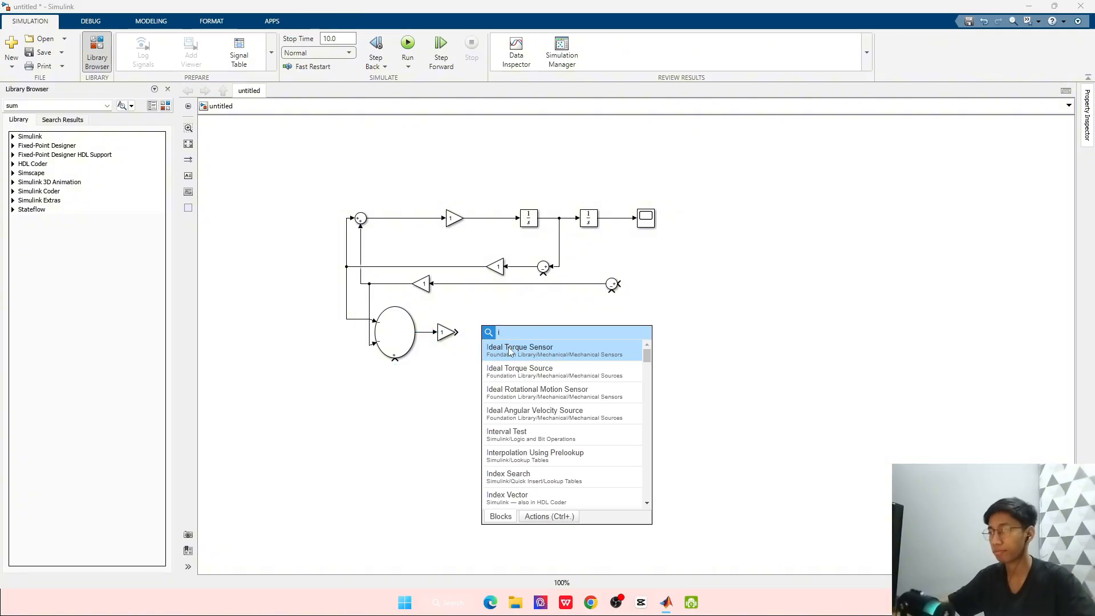
{"action": "scroll", "coordinate": [509, 351], "scroll_direction": "up", "scroll_amount": 2}
{"action": "left_click", "coordinate": [509, 351]}
{"action": "left_click_drag", "start_coordinate": [491, 330], "coordinate": [475, 333]}
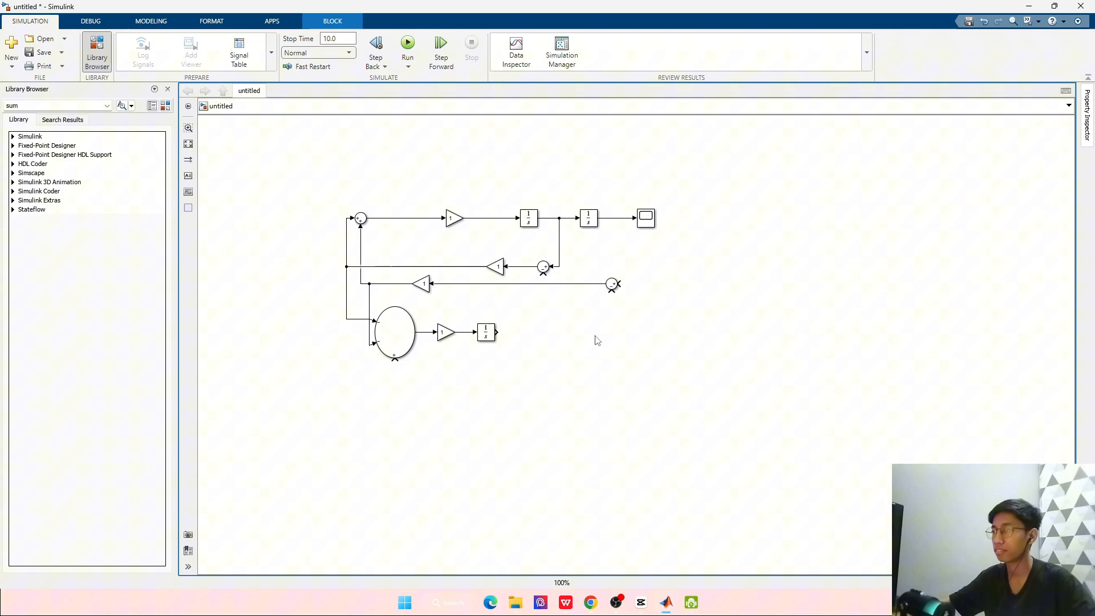
Add a second Integrator in the lower row and connect the first lower Integrator's output to it
{"action": "double_click", "coordinate": [606, 325]}
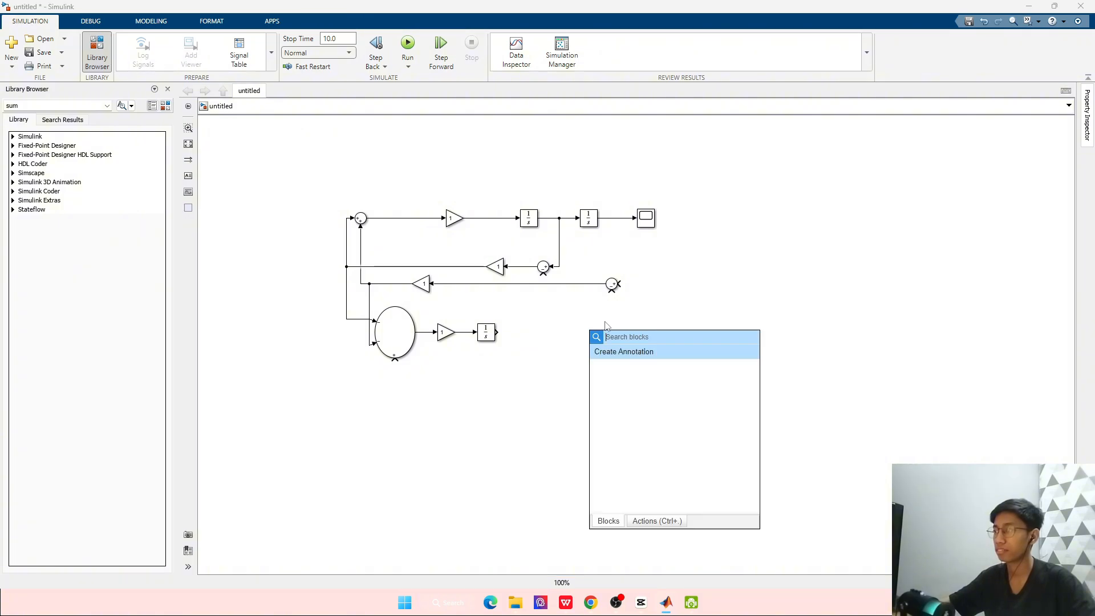
{"action": "type", "text": "oi"}
{"action": "key", "text": "BackSpace"}
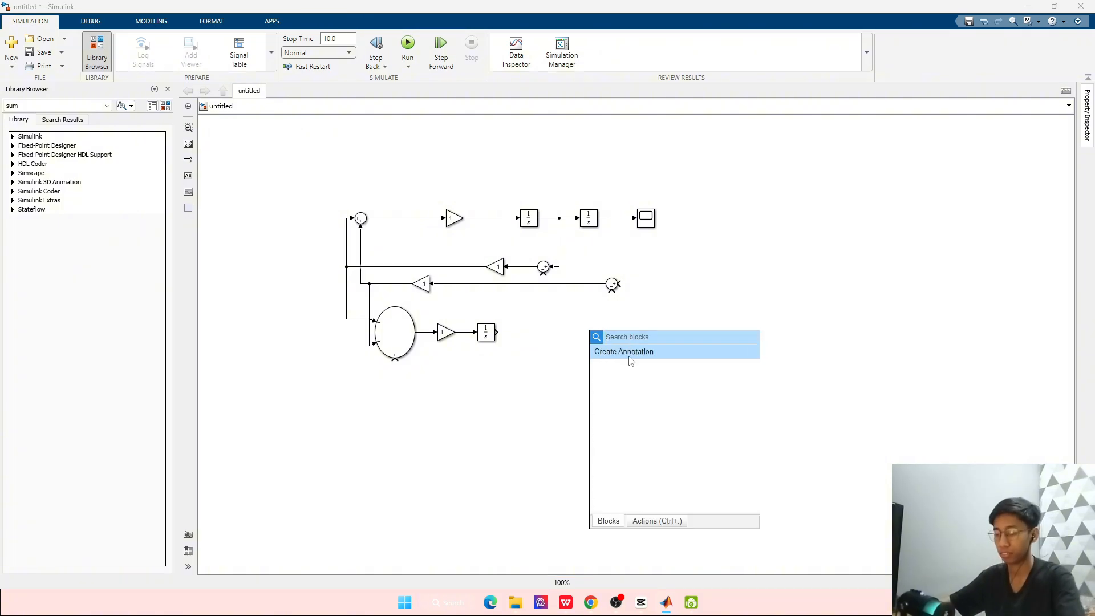
{"action": "key", "text": "BackSpace"}
{"action": "type", "text": "i"}
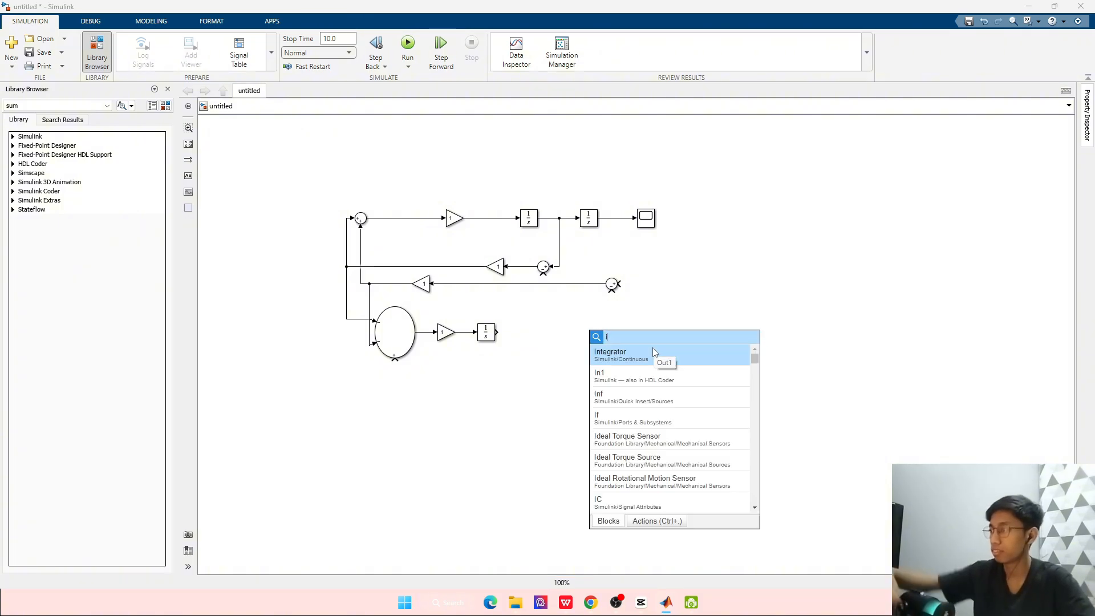
{"action": "left_click", "coordinate": [653, 350]}
{"action": "left_click_drag", "start_coordinate": [593, 334], "coordinate": [542, 331]}
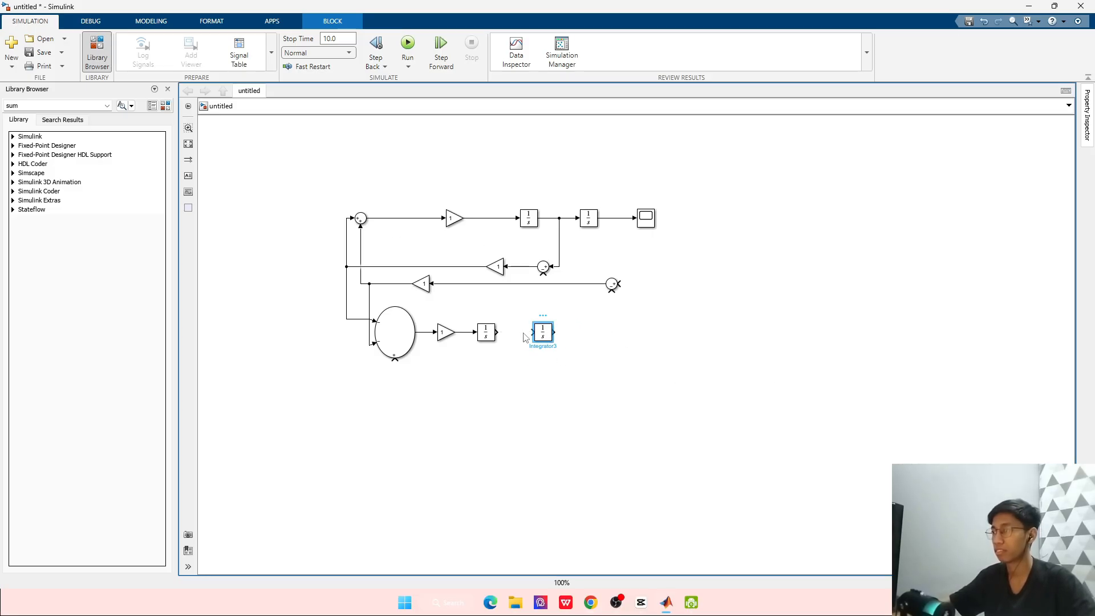
{"action": "left_click_drag", "start_coordinate": [497, 332], "coordinate": [534, 332]}
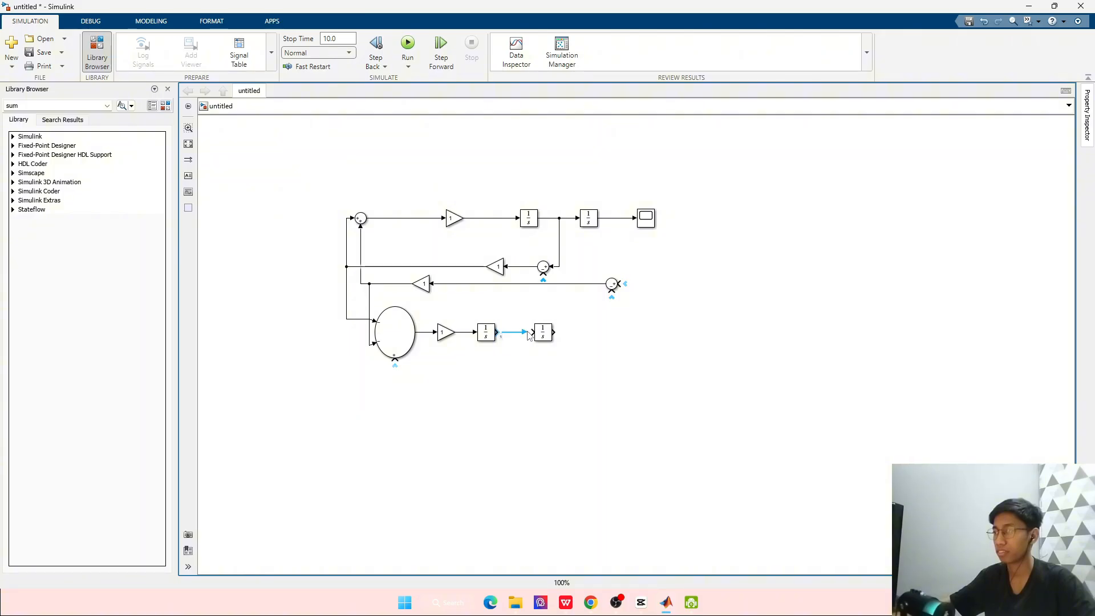
Wire the lower Integrators' outputs to the free plus inputs of the two feedback Sums, spacing the second Integrator farther from the first
{"action": "left_click_drag", "start_coordinate": [612, 312], "coordinate": [612, 292]}
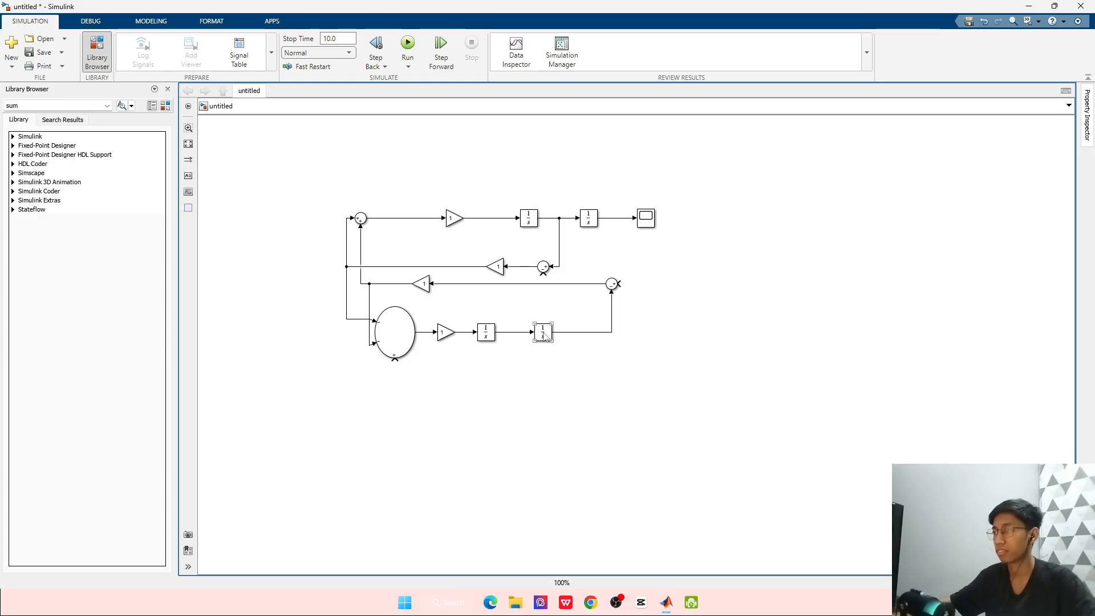
{"action": "left_click_drag", "start_coordinate": [544, 337], "coordinate": [573, 336]}
{"action": "left_click", "coordinate": [539, 279]}
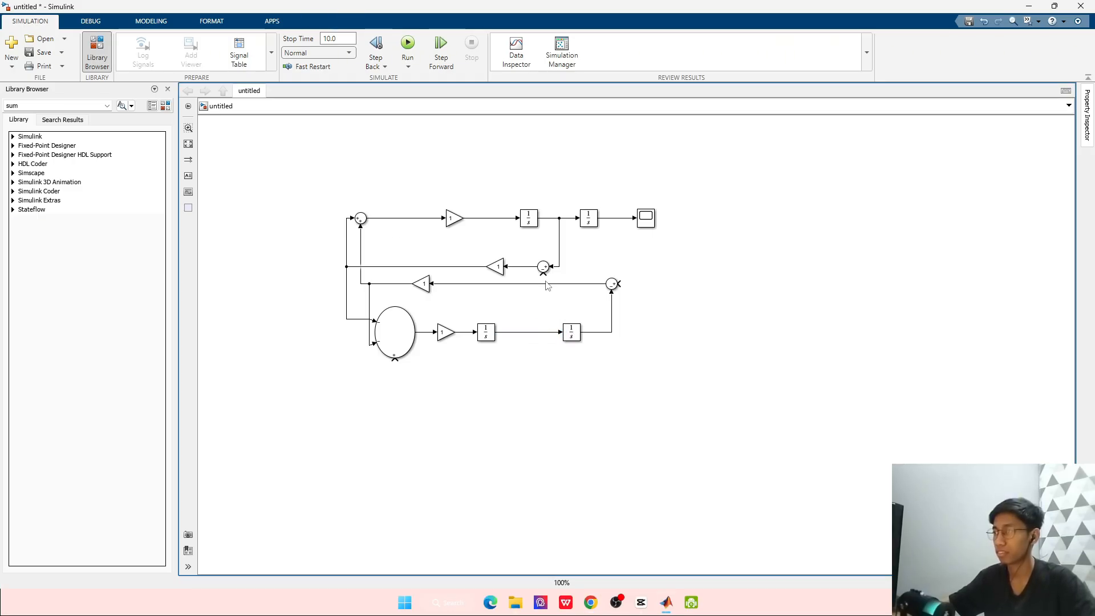
{"action": "left_click_drag", "start_coordinate": [543, 274], "coordinate": [543, 332]}
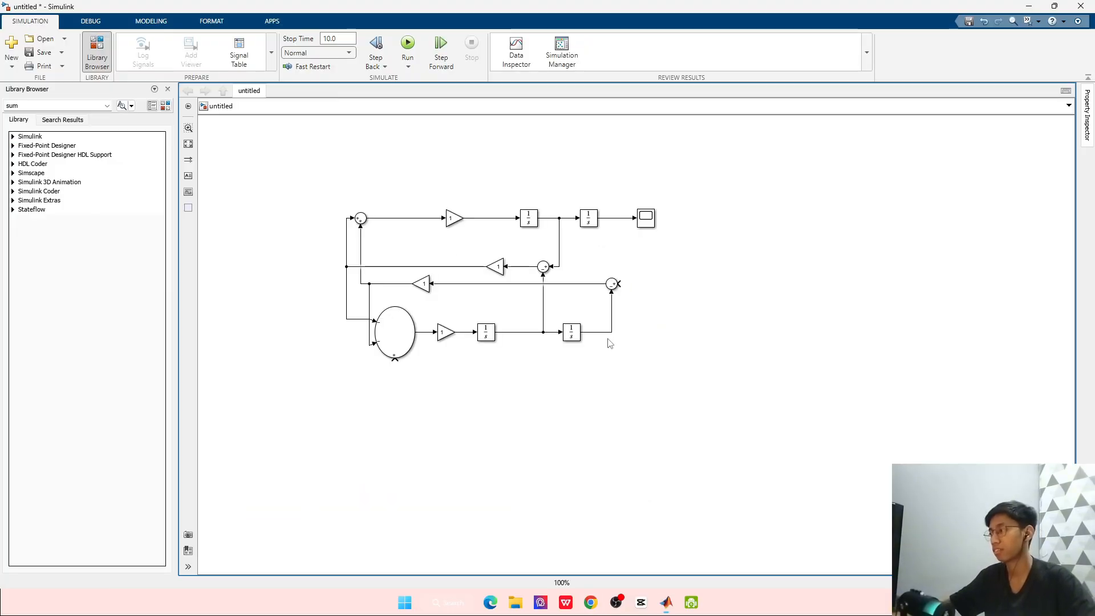
Duplicate the Scope, place the copy at the end of the lower row and connect it to the second Integrator's output line
{"action": "left_click", "coordinate": [646, 219]}
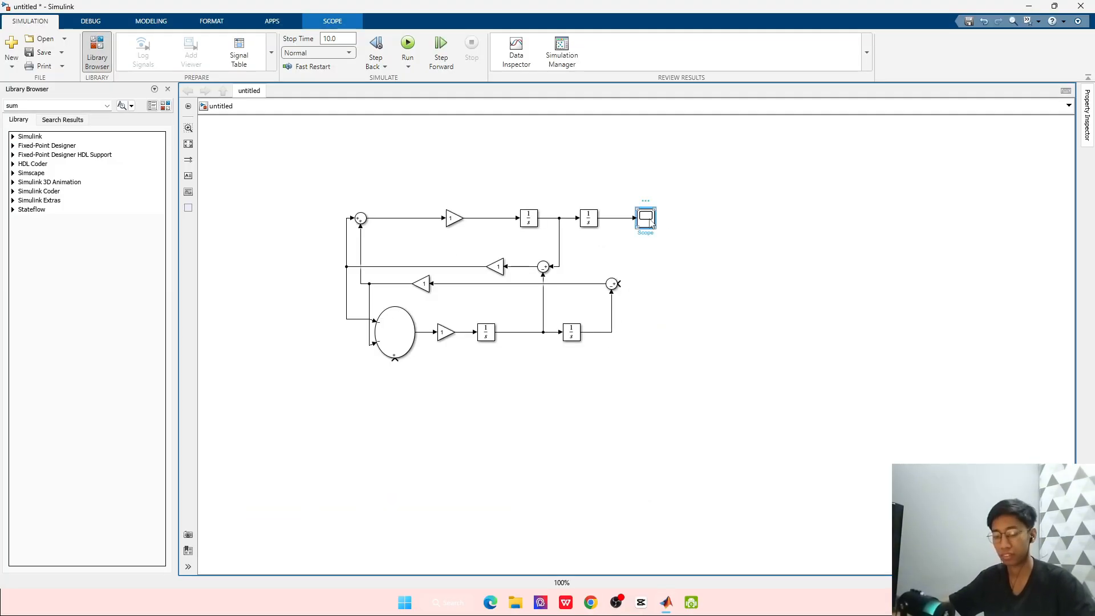
{"action": "key", "text": "ctrl+c"}
{"action": "key", "text": "ctrl+v"}
{"action": "left_click_drag", "start_coordinate": [654, 234], "coordinate": [646, 340]}
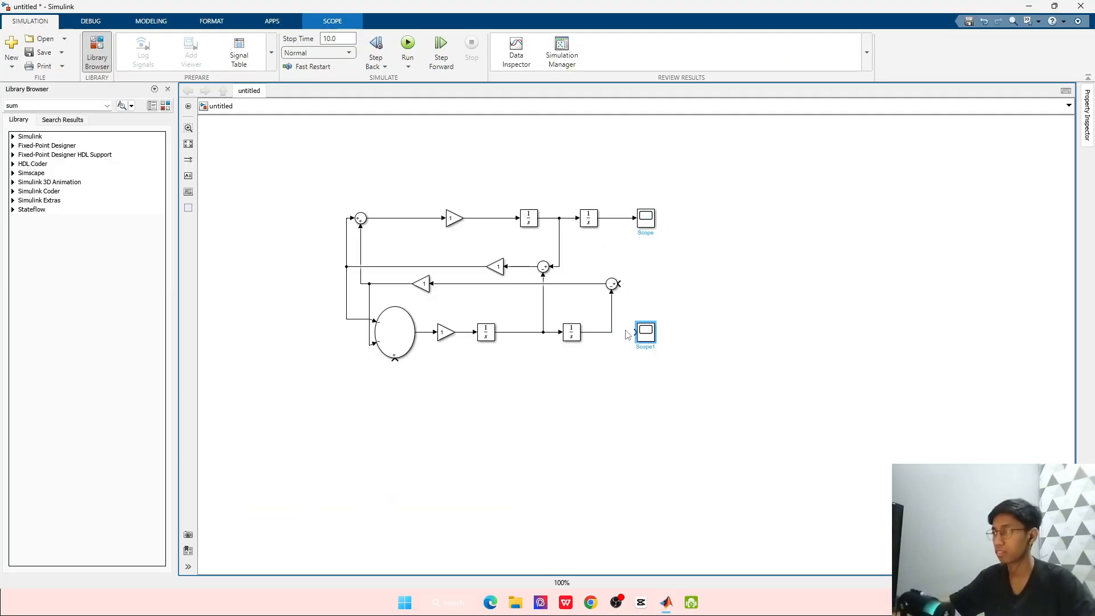
{"action": "left_click", "coordinate": [629, 332]}
{"action": "left_click", "coordinate": [629, 332]}
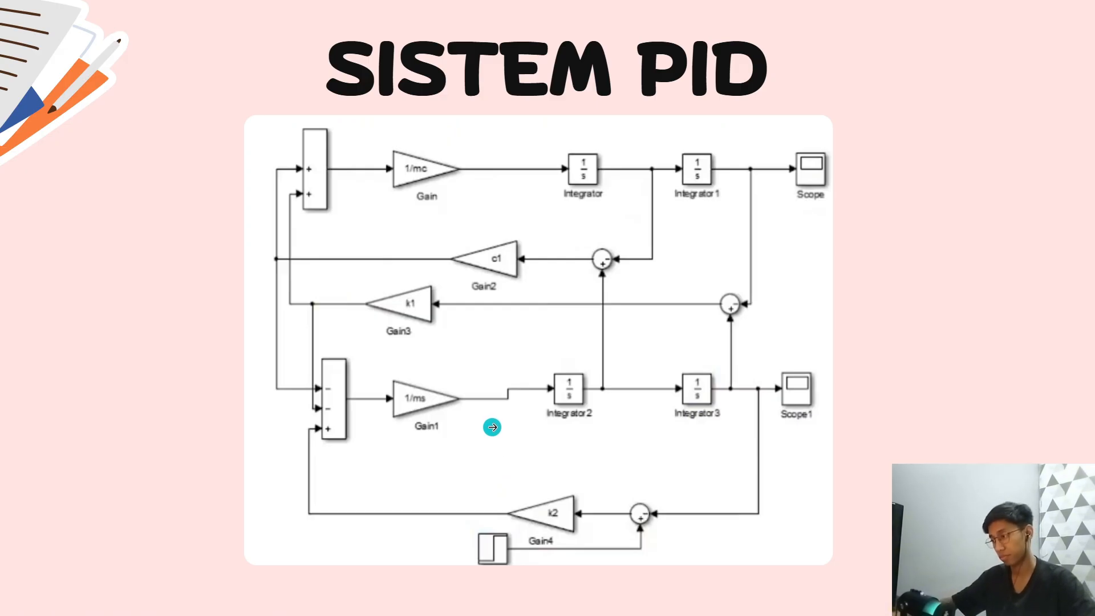
Following the SISTEM PID slide, add a Gain block below the lower row and rotate it 180 degrees to face backwards
{"action": "key", "text": "alt+Tab"}
{"action": "double_click", "coordinate": [490, 432]}
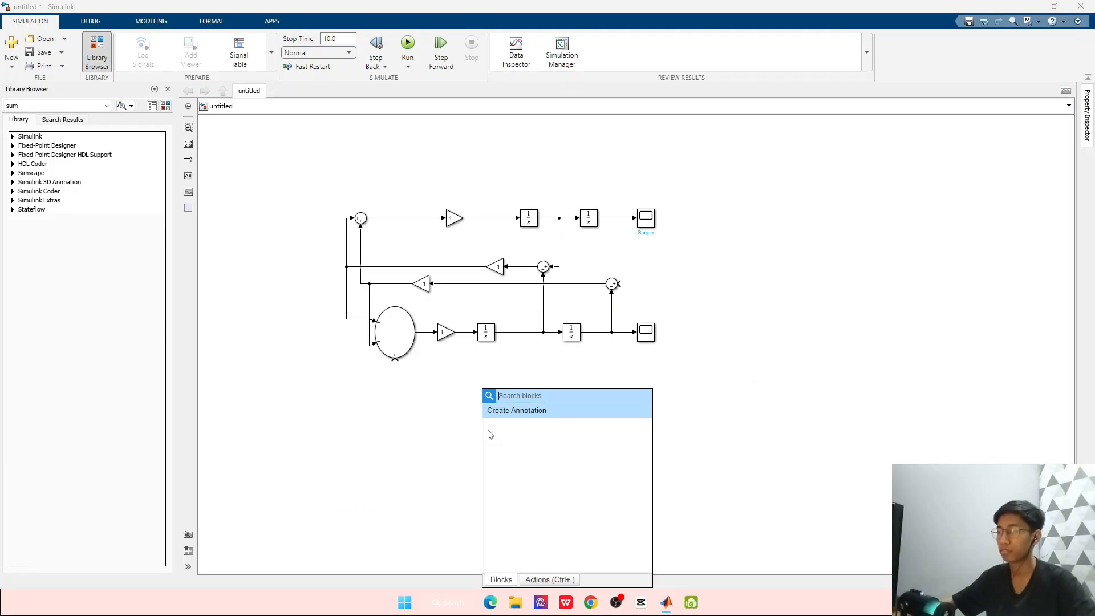
{"action": "key", "text": "alt+Tab"}
{"action": "key", "text": "alt+Tab"}
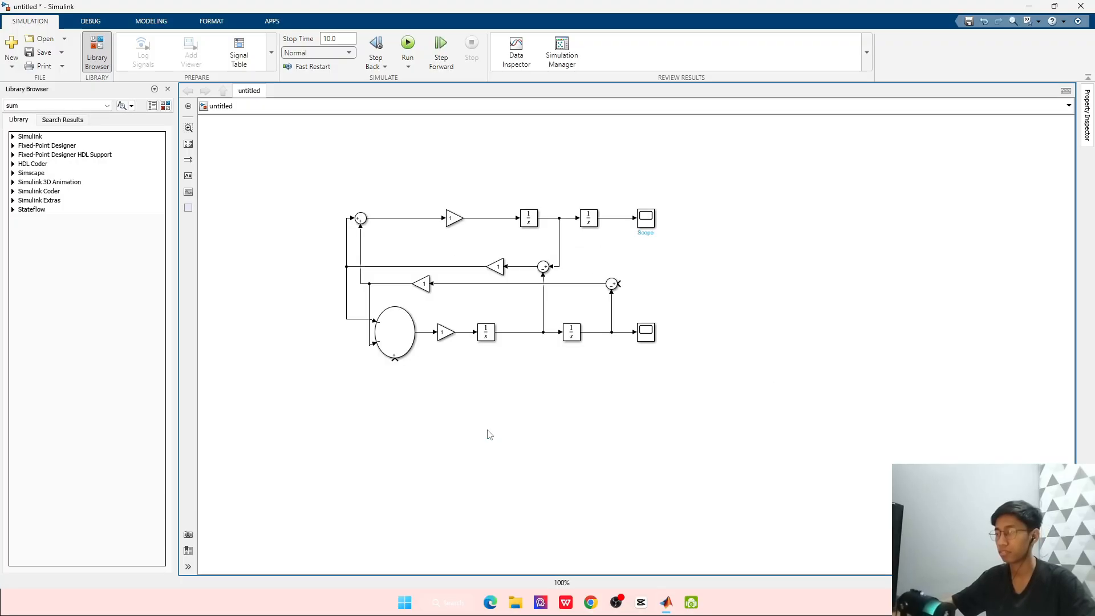
{"action": "double_click", "coordinate": [483, 401]}
{"action": "key", "text": "alt+Tab"}
{"action": "key", "text": "alt+Tab"}
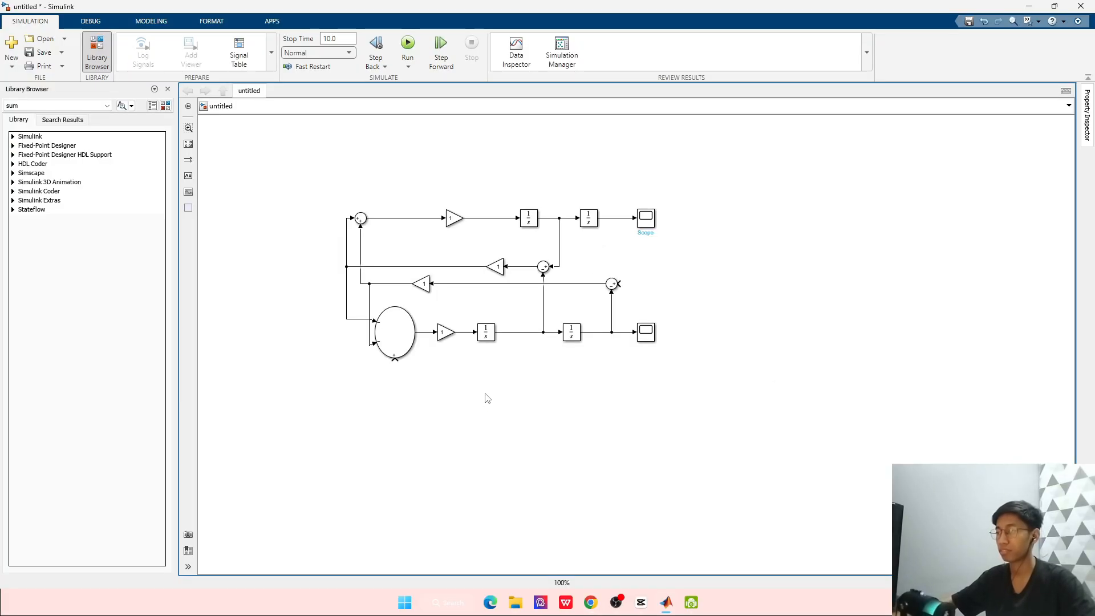
{"action": "double_click", "coordinate": [489, 390]}
{"action": "type", "text": "gain"}
{"action": "left_click", "coordinate": [521, 413]}
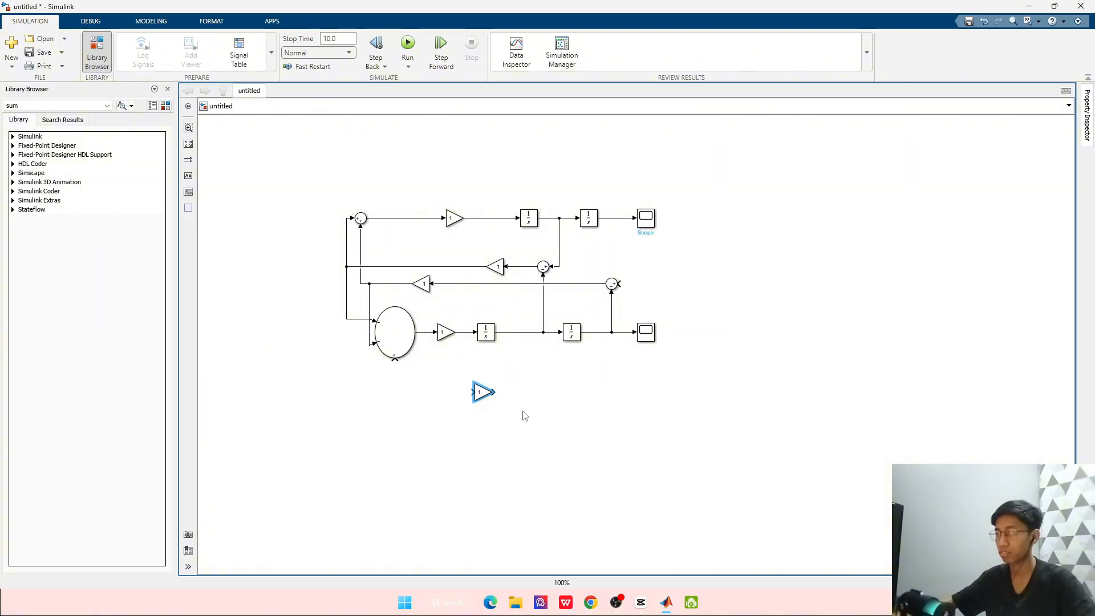
{"action": "key", "text": "ctrl+r"}
{"action": "key", "text": "ctrl+r"}
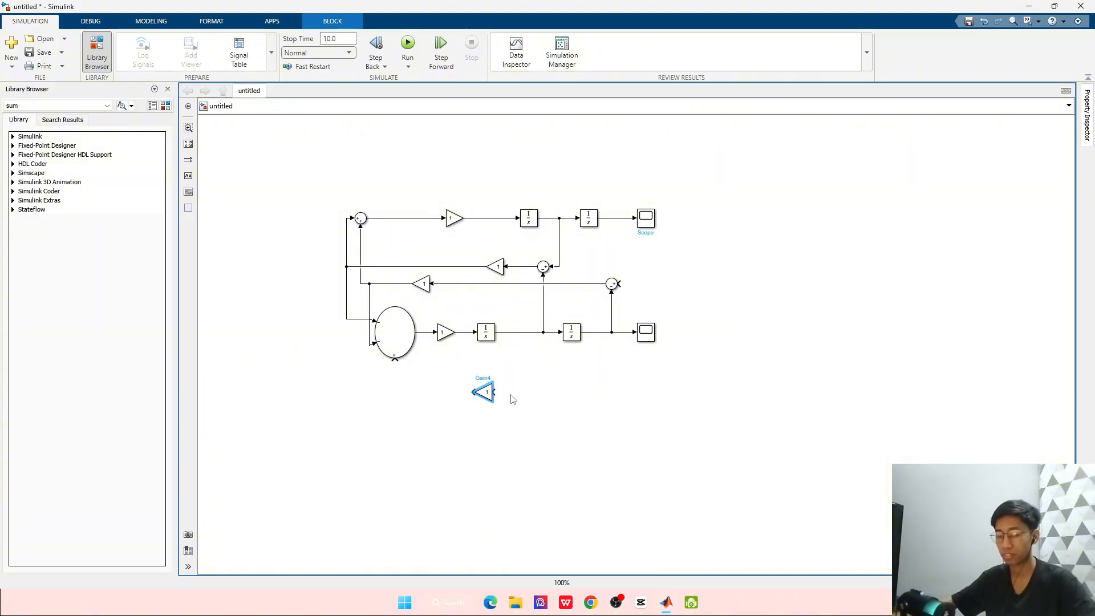
Add a Sum block beside the bottom Gain and rotate it so its output faces the Gain, checking against the SISTEM PID slide
{"action": "left_click", "coordinate": [589, 417]}
{"action": "key", "text": "alt+Tab"}
{"action": "key", "text": "alt+Tab"}
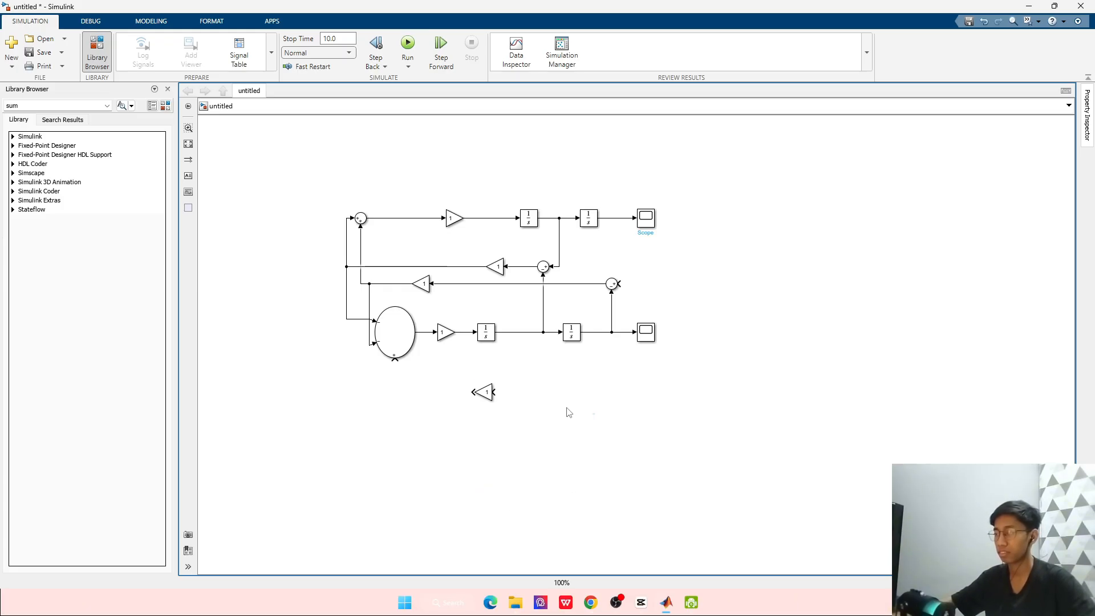
{"action": "double_click", "coordinate": [561, 406]}
{"action": "type", "text": "s"}
{"action": "left_click", "coordinate": [580, 422]}
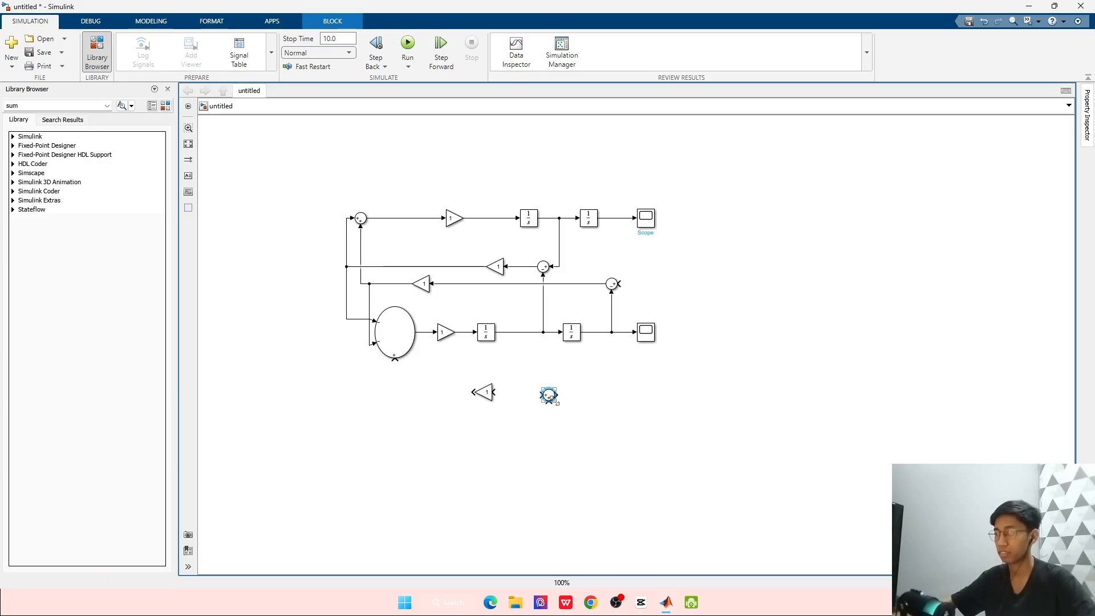
{"action": "key", "text": "ctrl+r"}
{"action": "key", "text": "alt+Tab"}
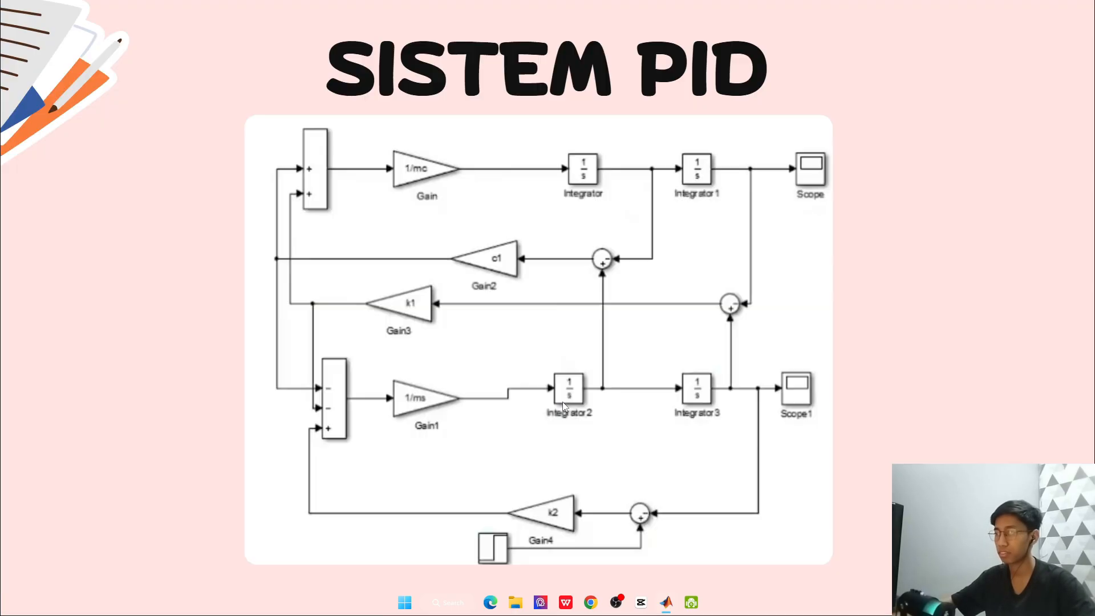
{"action": "key", "text": "alt+Tab"}
Set the bottom Sum block's list of signs to |-+
{"action": "double_click", "coordinate": [540, 395]}
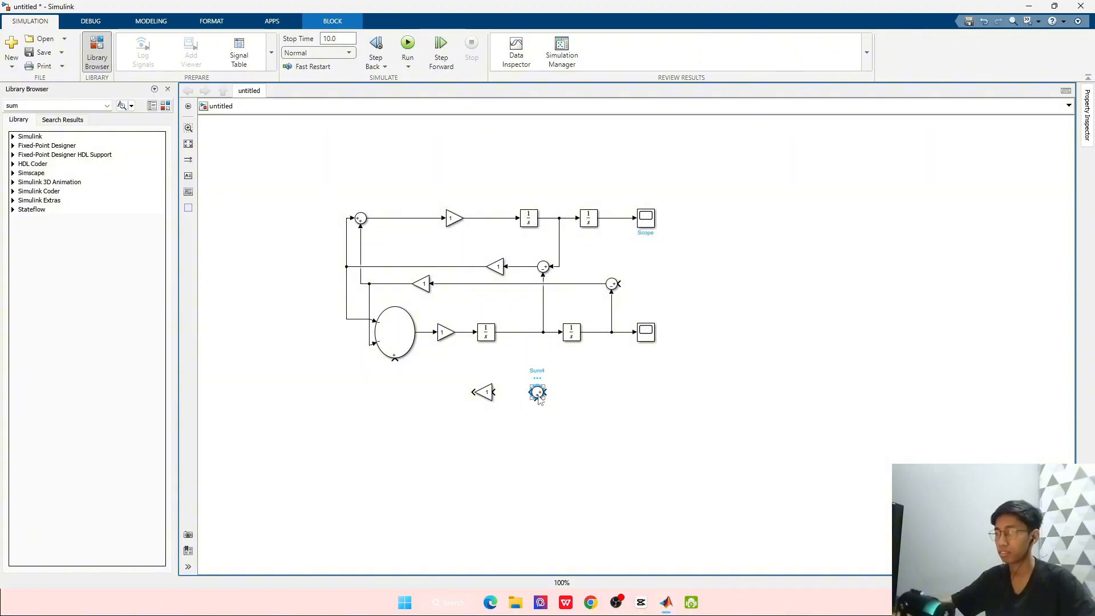
{"action": "left_click", "coordinate": [567, 400]}
{"action": "left_click", "coordinate": [568, 400]}
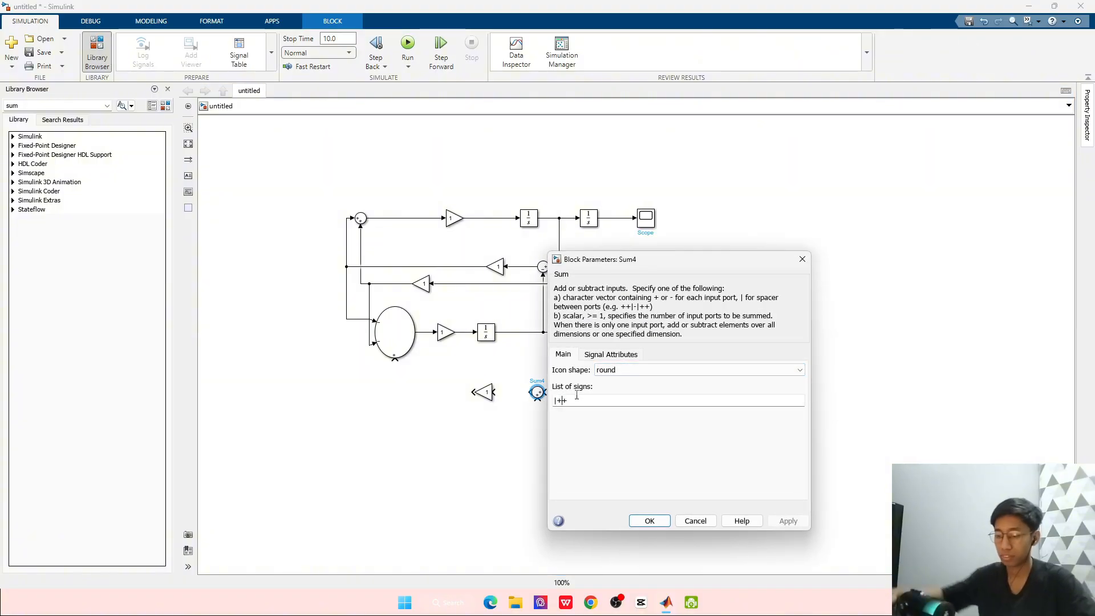
{"action": "key", "text": "BackSpace"}
{"action": "key", "text": "BackSpace"}
{"action": "type", "text": "-+"}
{"action": "key", "text": "Return"}
Connect the bottom Sum's minus input to the line feeding the lower Scope, as in the SISTEM PID slide
{"action": "key", "text": "alt+Tab"}
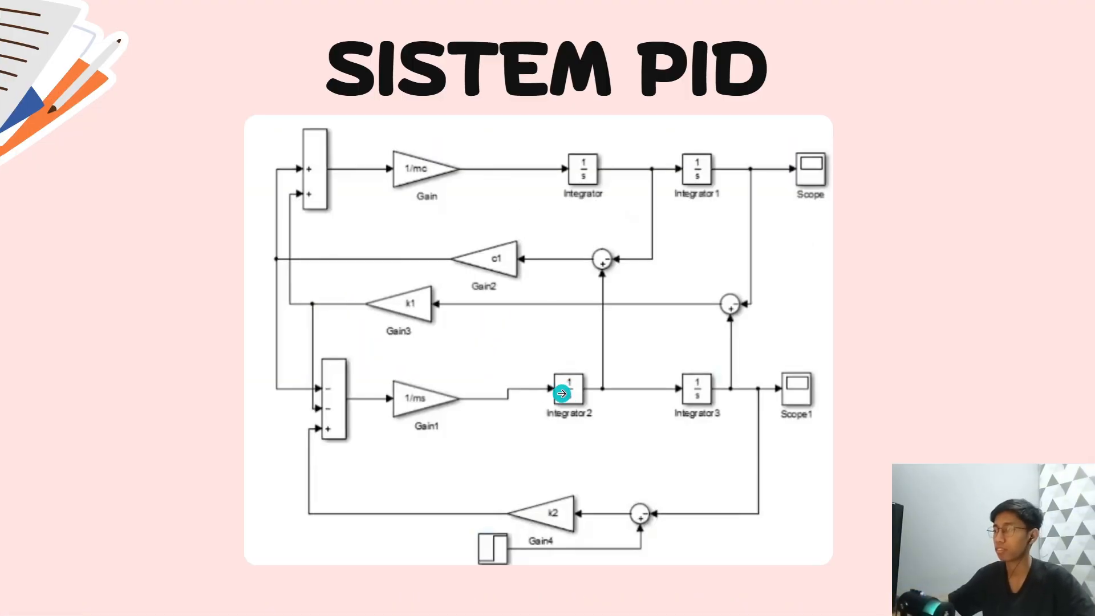
{"action": "key", "text": "alt+Tab"}
{"action": "left_click", "coordinate": [572, 393]}
{"action": "left_click_drag", "start_coordinate": [546, 392], "coordinate": [622, 332]}
{"action": "key", "text": "alt+Tab"}
{"action": "key", "text": "alt+Tab"}
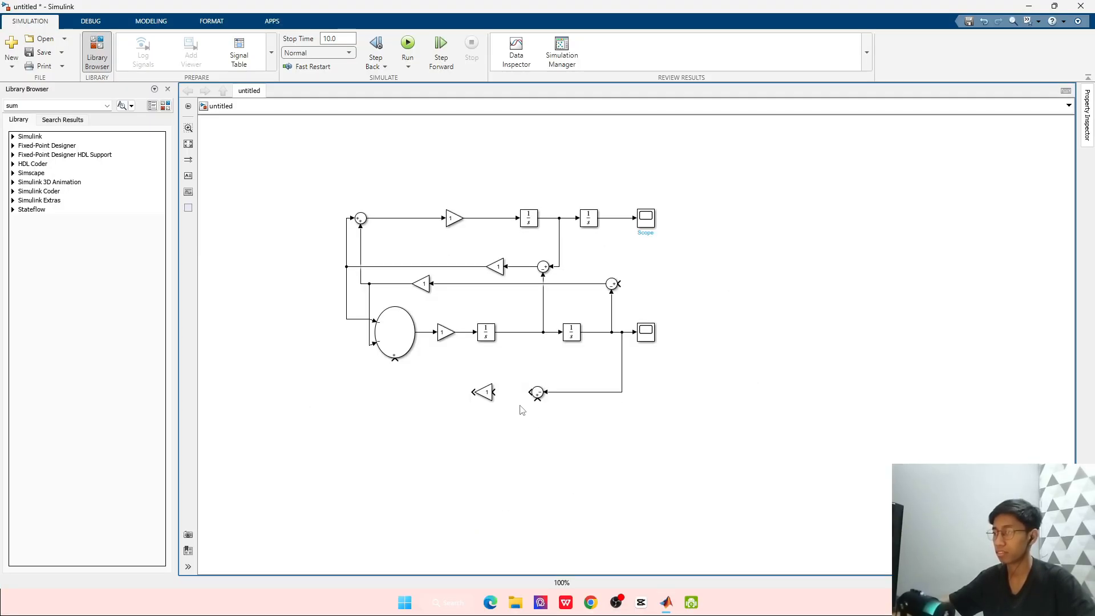
Connect the bottom Sum to the bottom Gain and wire that Gain's output into the large round Sum's plus input
{"action": "key", "text": "alt+Tab"}
{"action": "key", "text": "alt+Tab"}
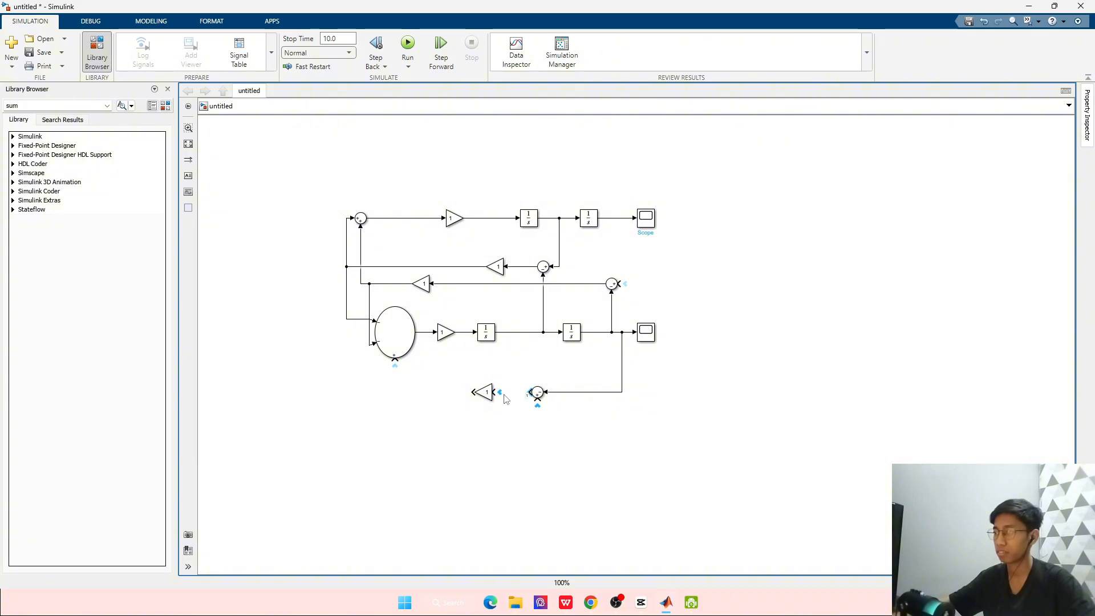
{"action": "mouse_move", "coordinate": [500, 392]}
{"action": "left_mouse_down"}
{"action": "mouse_move", "coordinate": [530, 392]}
{"action": "mouse_move", "coordinate": [394, 364]}
{"action": "left_mouse_up"}
{"action": "key", "text": "alt+Tab"}
{"action": "key", "text": "alt+Tab"}
{"action": "key", "text": "alt+Tab"}
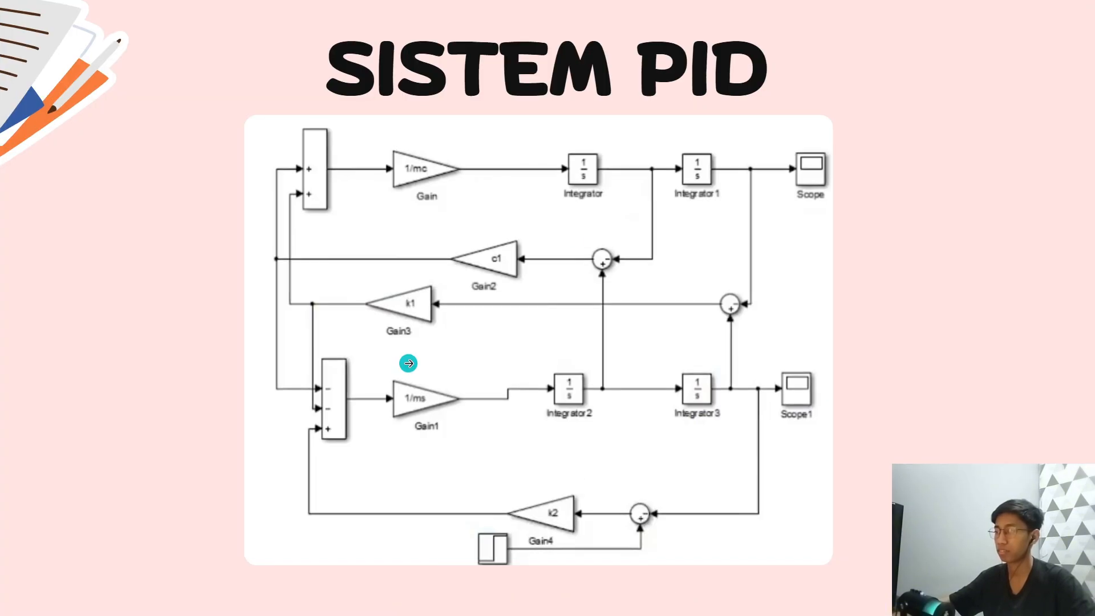
{"action": "key", "text": "alt+Tab"}
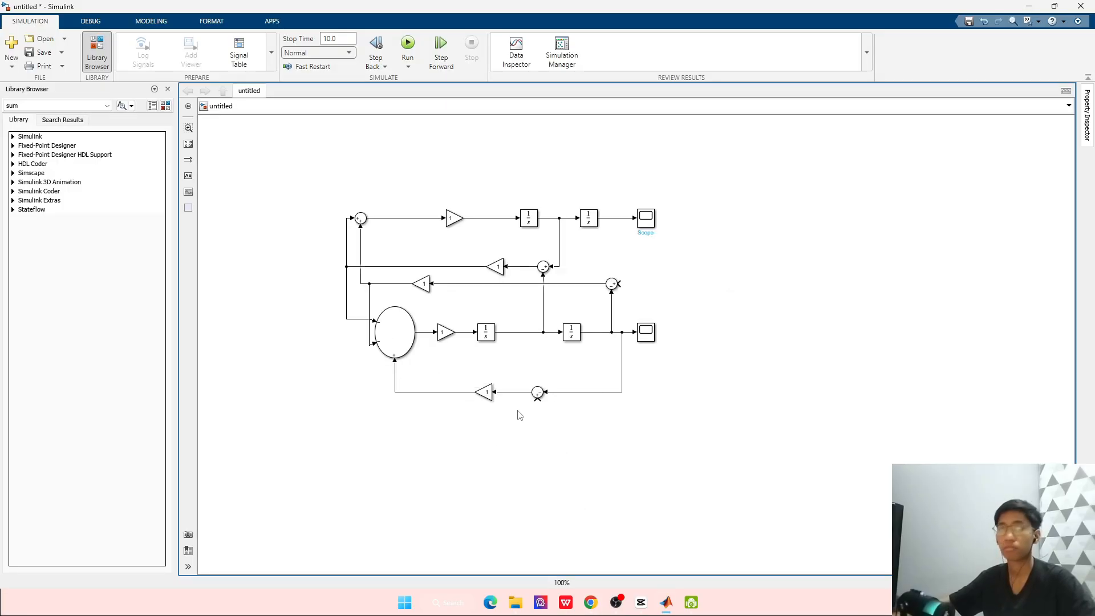
Look through the Simulink Sinks library for the input block drawn on the SISTEM PID slide
{"action": "left_click", "coordinate": [13, 136]}
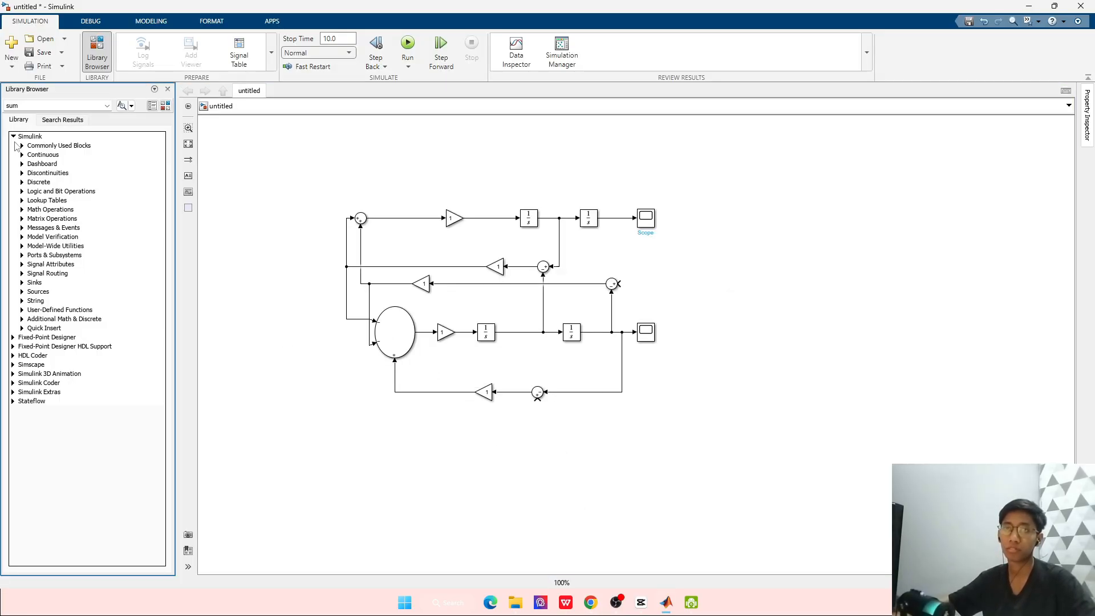
{"action": "left_click", "coordinate": [22, 301]}
{"action": "left_click", "coordinate": [22, 301]}
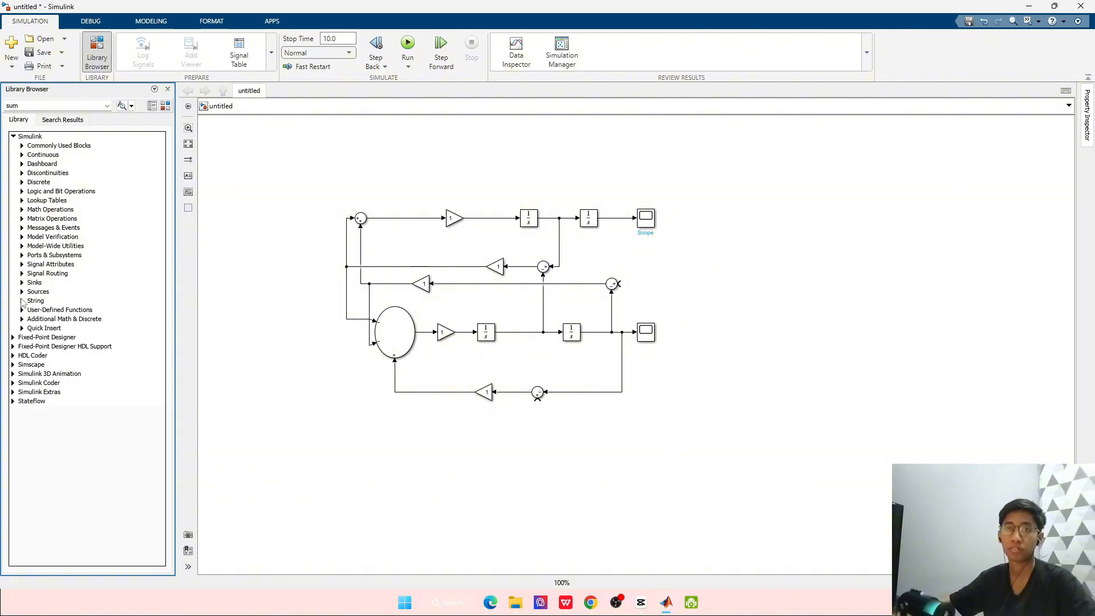
{"action": "left_click", "coordinate": [22, 282]}
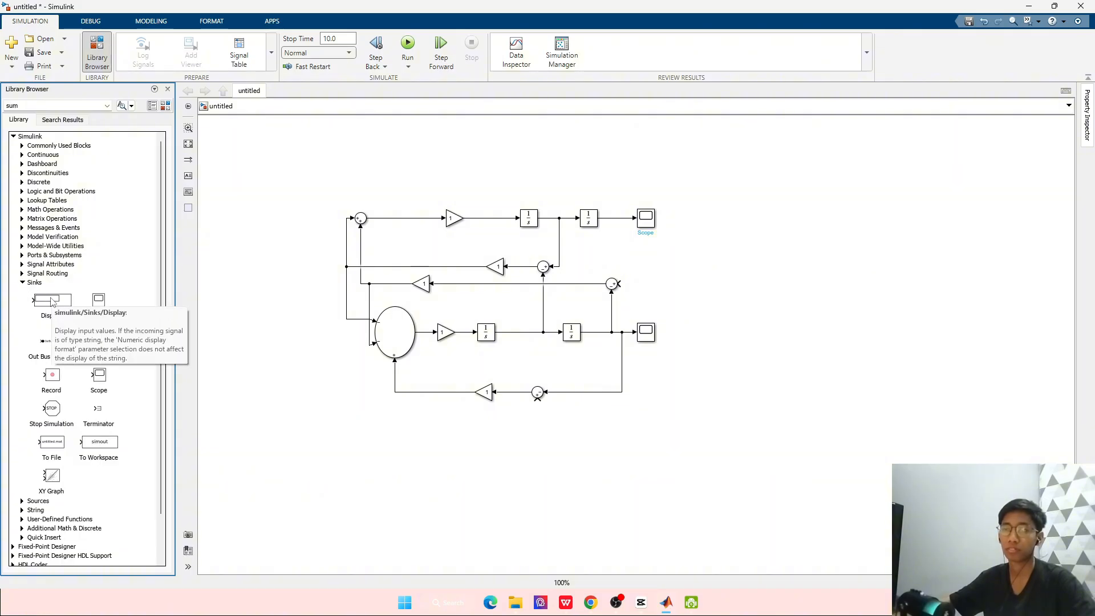
{"action": "key", "text": "alt+Tab"}
{"action": "key", "text": "alt+Tab"}
{"action": "left_click", "coordinate": [22, 283]}
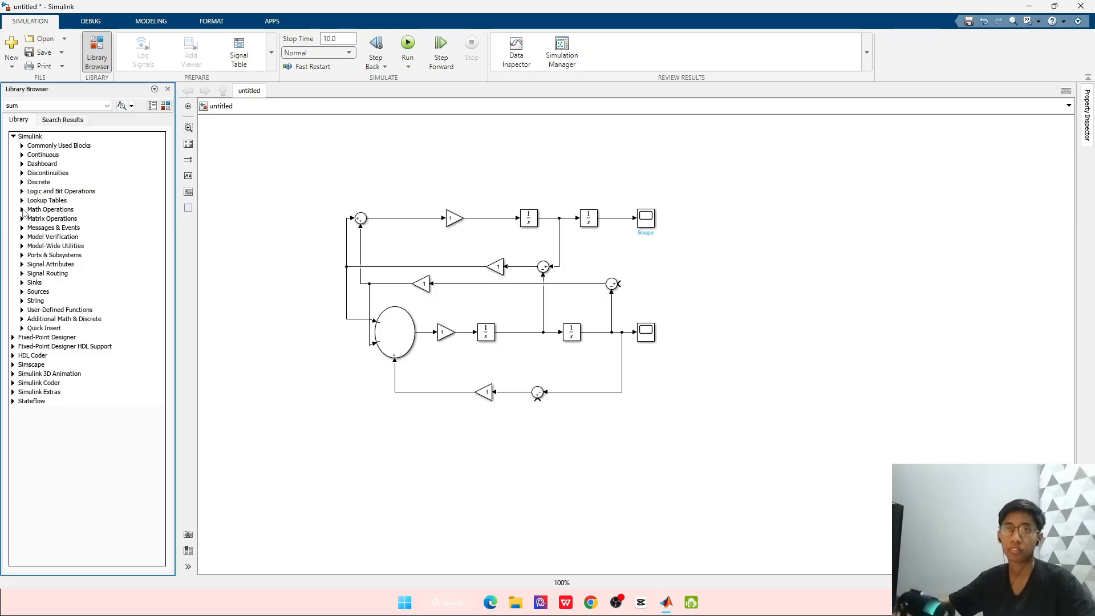
Examine the Math Operations library for the slide's input block, comparing its icons with the SISTEM PID diagram
{"action": "left_click", "coordinate": [22, 210]}
{"action": "left_click", "coordinate": [22, 209]}
{"action": "left_click", "coordinate": [22, 209]}
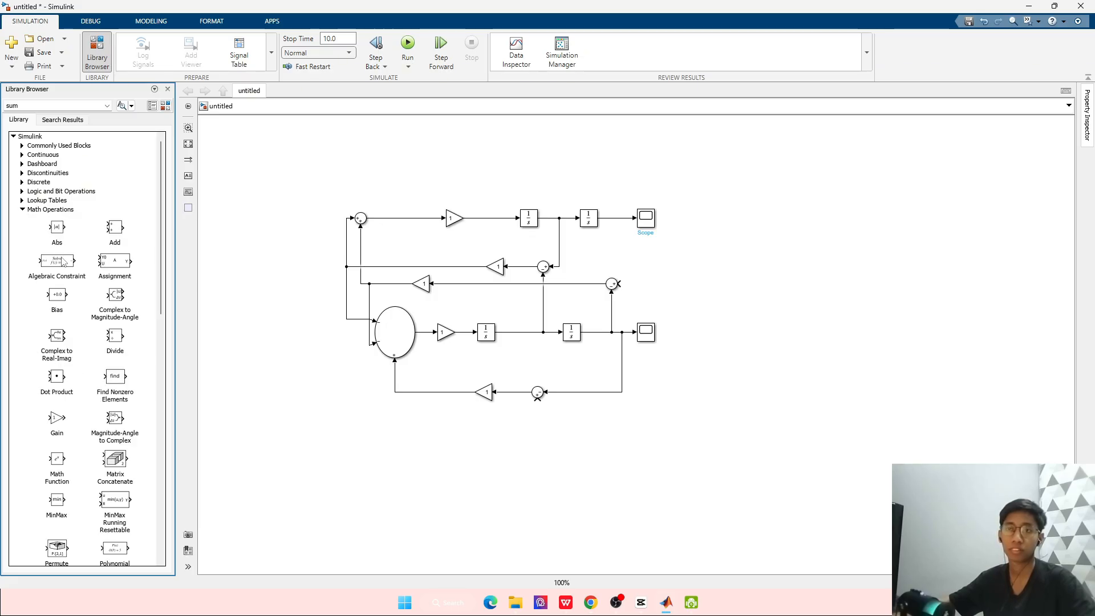
{"action": "scroll", "coordinate": [78, 294], "scroll_direction": "down", "scroll_amount": 10}
{"action": "key", "text": "alt+Tab"}
{"action": "key", "text": "alt+Tab"}
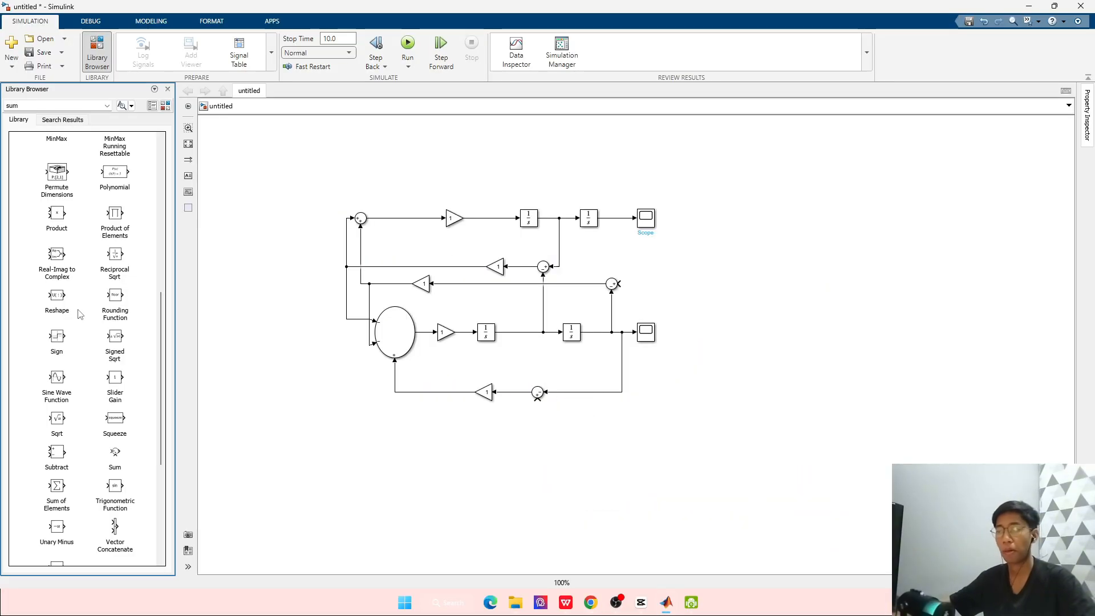
{"action": "scroll", "coordinate": [90, 319], "scroll_direction": "up", "scroll_amount": 5}
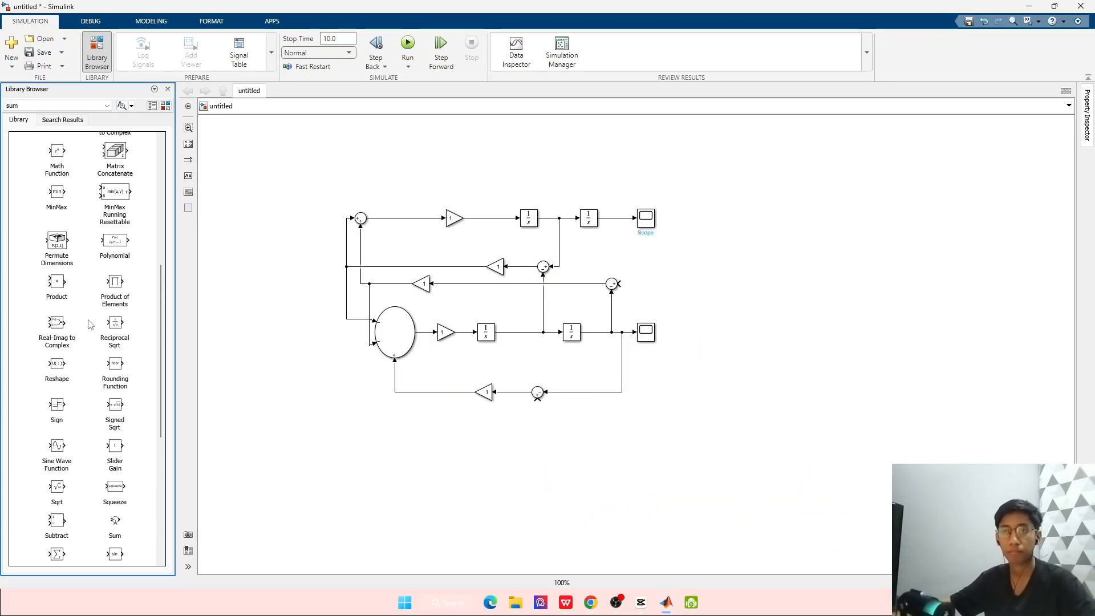
{"action": "scroll", "coordinate": [90, 323], "scroll_direction": "up", "scroll_amount": 6}
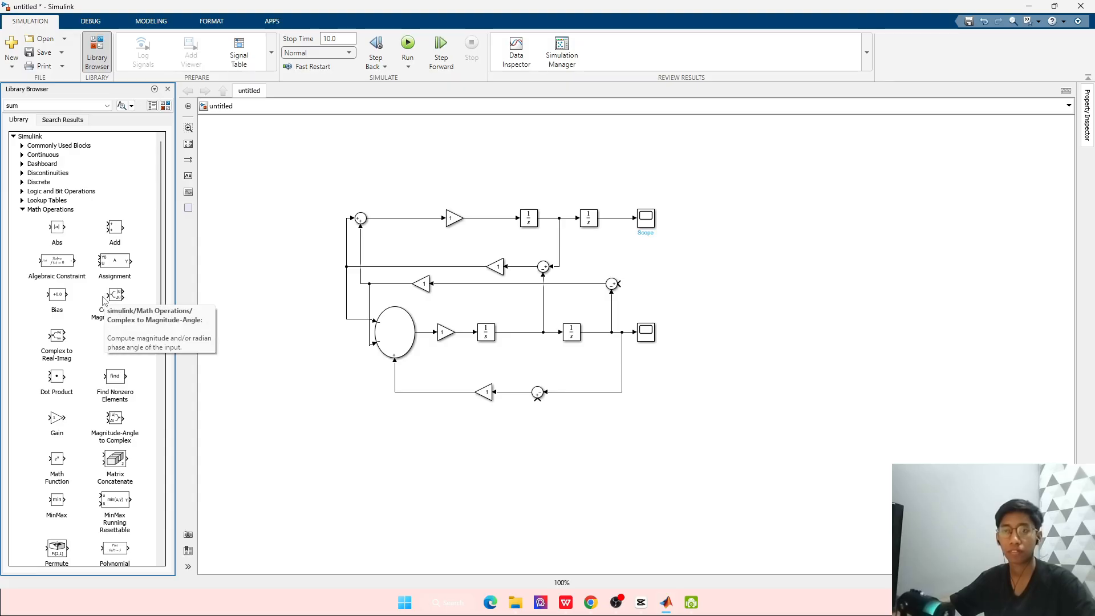
{"action": "scroll", "coordinate": [145, 337], "scroll_direction": "down", "scroll_amount": 3}
{"action": "scroll", "coordinate": [145, 336], "scroll_direction": "down", "scroll_amount": 1}
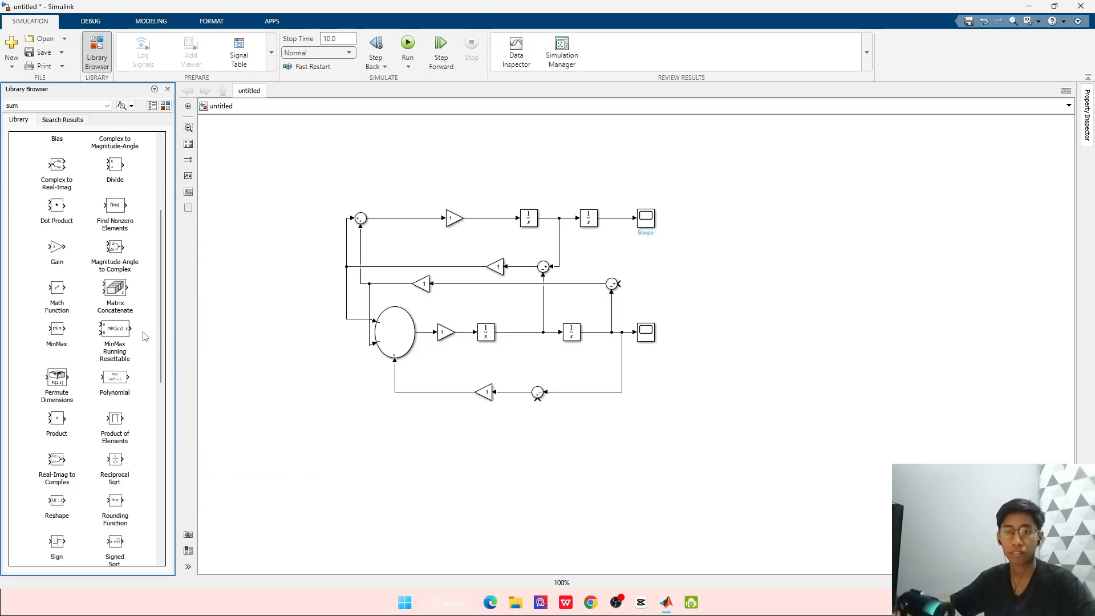
{"action": "scroll", "coordinate": [157, 328], "scroll_direction": "down", "scroll_amount": 5}
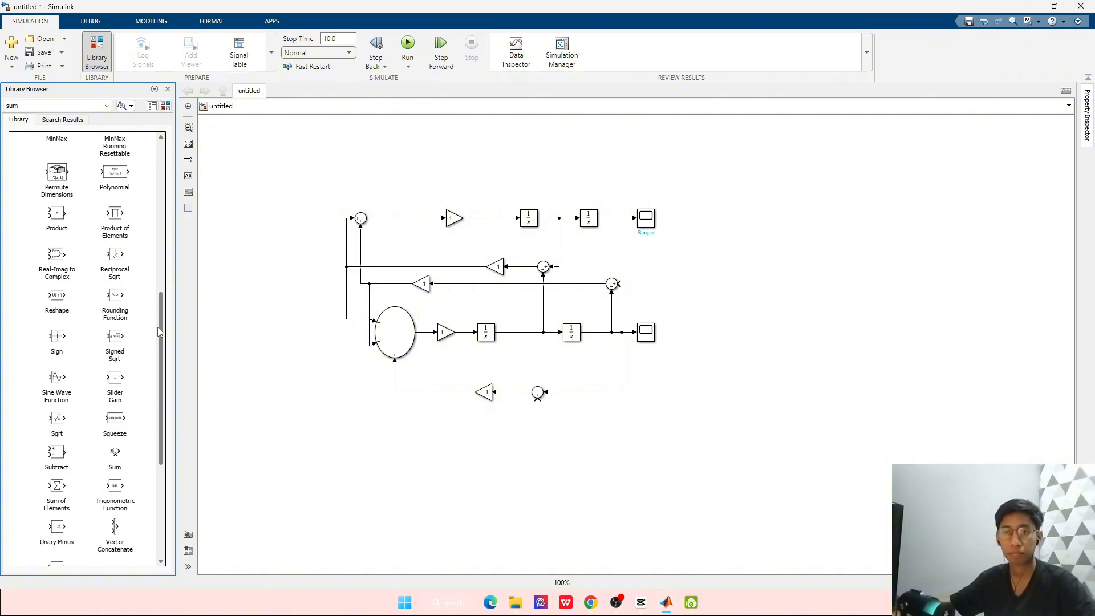
{"action": "scroll", "coordinate": [157, 328], "scroll_direction": "down", "scroll_amount": 3}
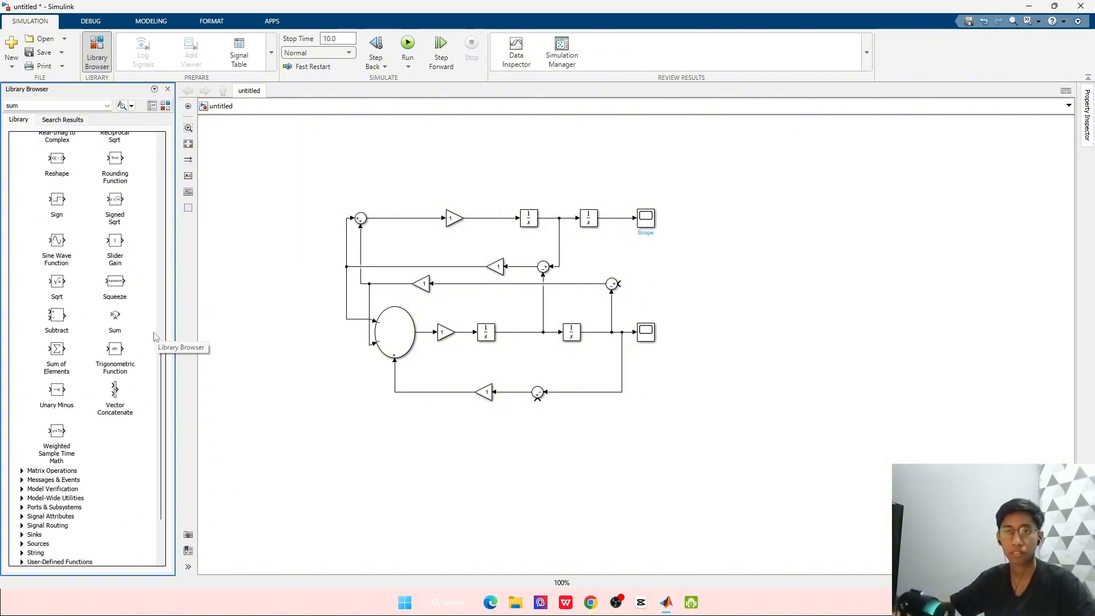
{"action": "scroll", "coordinate": [154, 337], "scroll_direction": "up", "scroll_amount": 5}
{"action": "scroll", "coordinate": [154, 337], "scroll_direction": "up", "scroll_amount": 8}
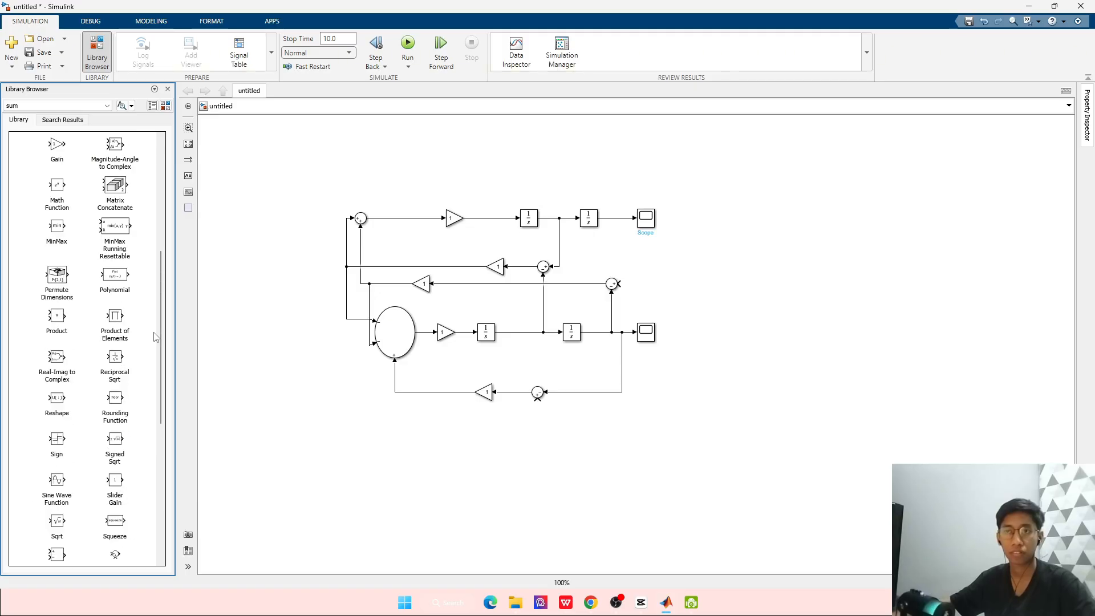
{"action": "scroll", "coordinate": [155, 336], "scroll_direction": "up", "scroll_amount": 2}
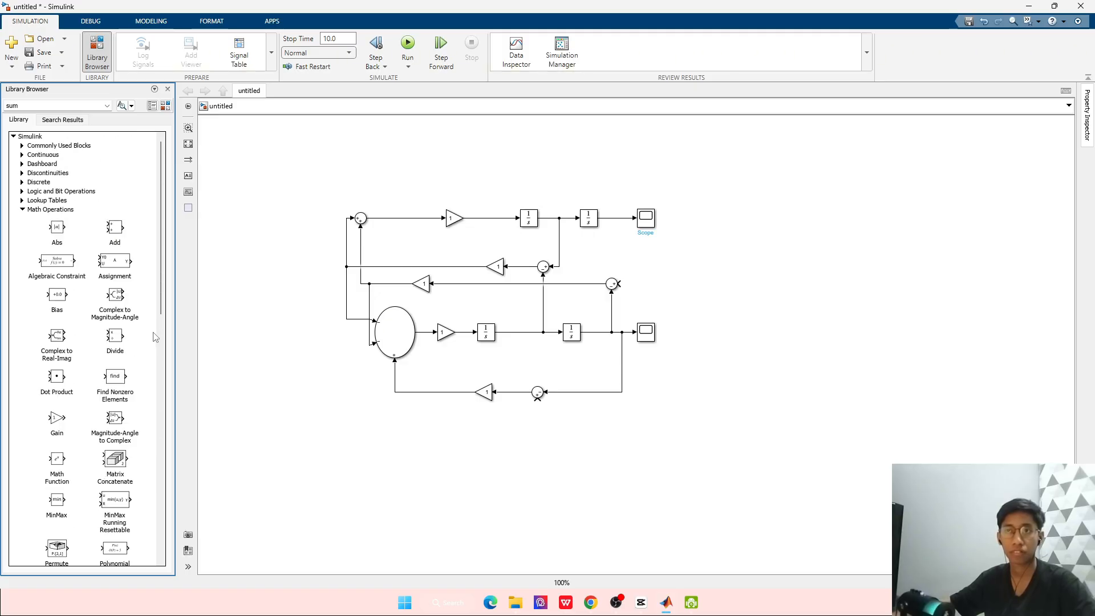
{"action": "left_click", "coordinate": [22, 210]}
Check the Lookup Tables, Logic and Bit Operations, Matrix Operations, Messages & Events and Model Verification libraries for the input block
{"action": "left_click", "coordinate": [21, 200]}
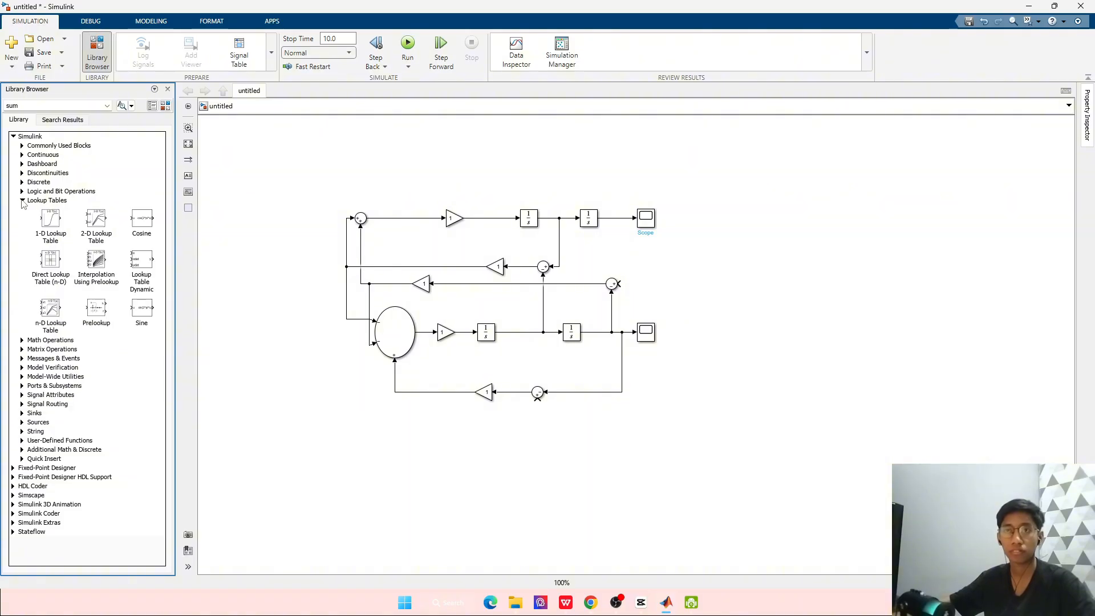
{"action": "left_click", "coordinate": [21, 200]}
{"action": "left_click", "coordinate": [22, 193]}
{"action": "left_click", "coordinate": [22, 191]}
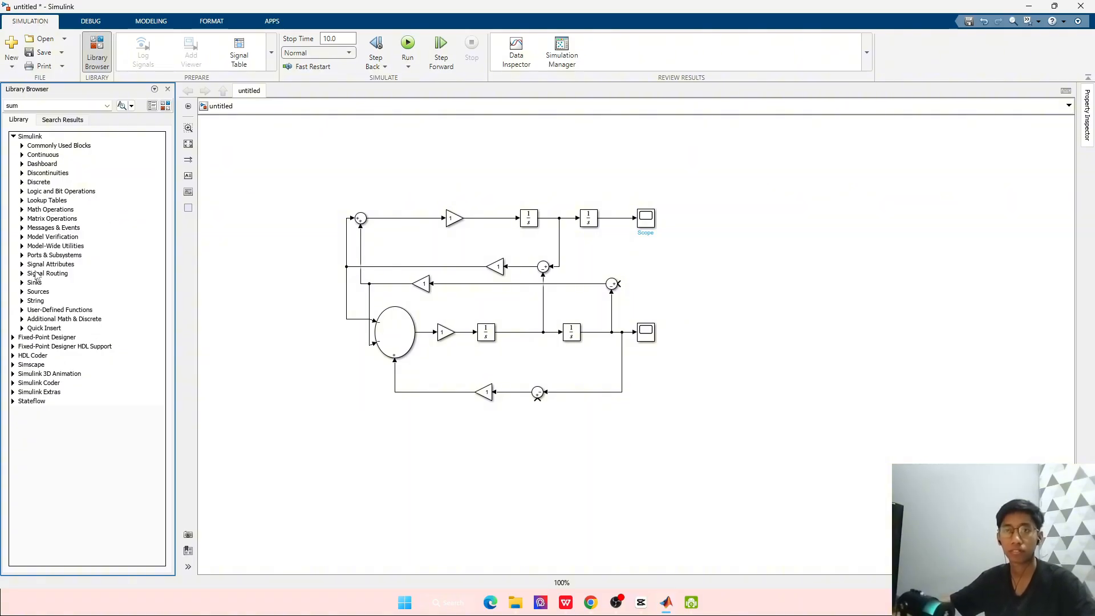
{"action": "left_click", "coordinate": [21, 237]}
{"action": "left_click", "coordinate": [22, 228]}
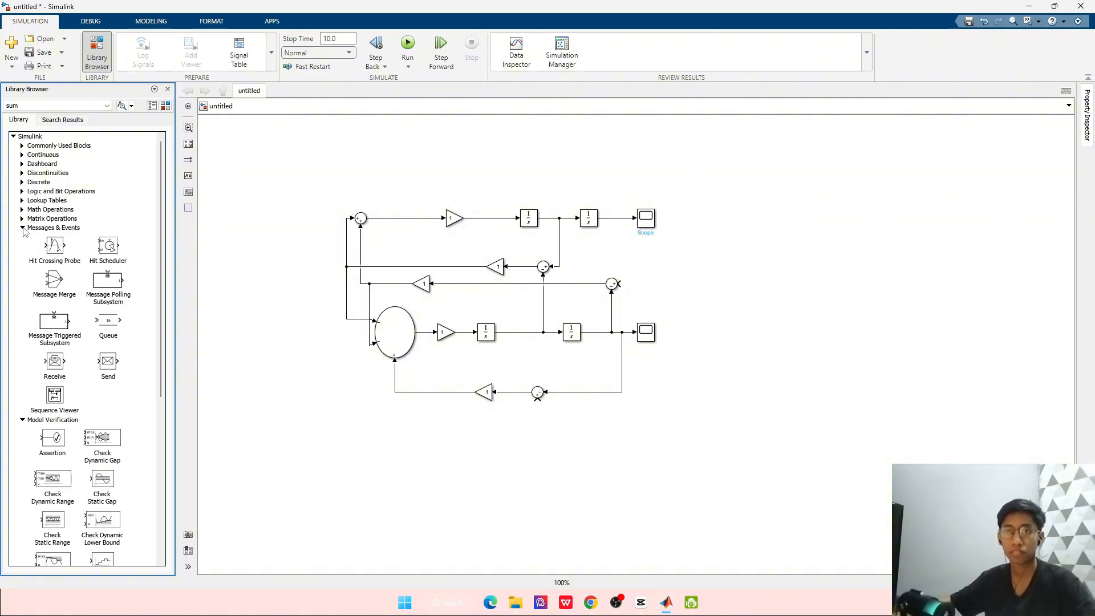
{"action": "left_click", "coordinate": [23, 227]}
{"action": "left_click", "coordinate": [22, 218]}
{"action": "left_click", "coordinate": [22, 218]}
{"action": "left_click", "coordinate": [22, 236]}
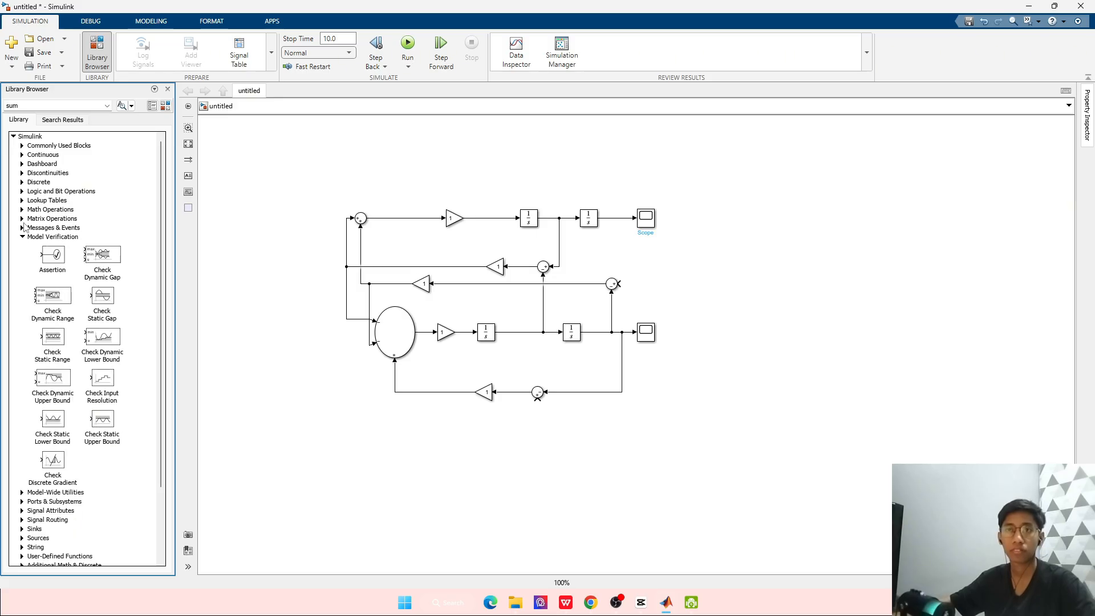
{"action": "left_click", "coordinate": [22, 237]}
Search the Commonly Used Blocks, Continuous and Dashboard libraries for the input block feeding the Sum blocks
{"action": "left_click", "coordinate": [22, 146]}
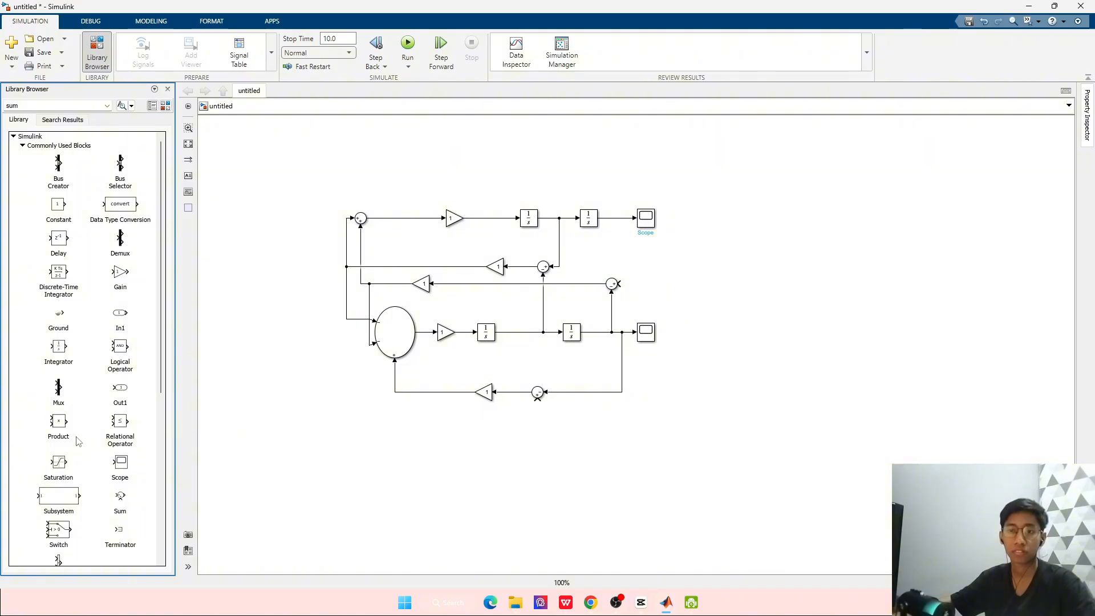
{"action": "scroll", "coordinate": [78, 440], "scroll_direction": "down", "scroll_amount": 3}
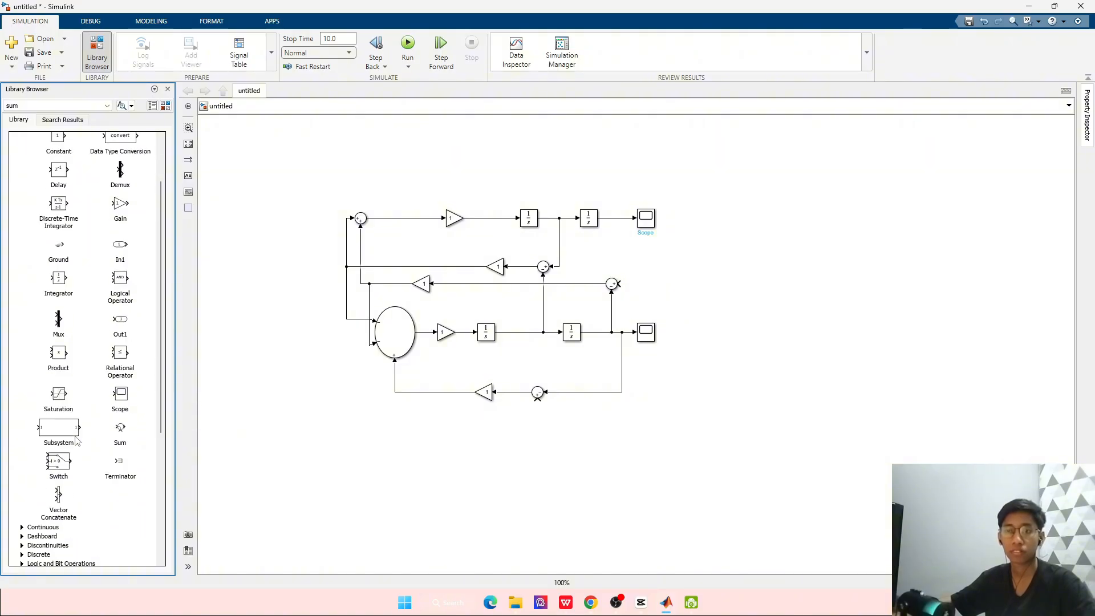
{"action": "scroll", "coordinate": [77, 440], "scroll_direction": "up", "scroll_amount": 3}
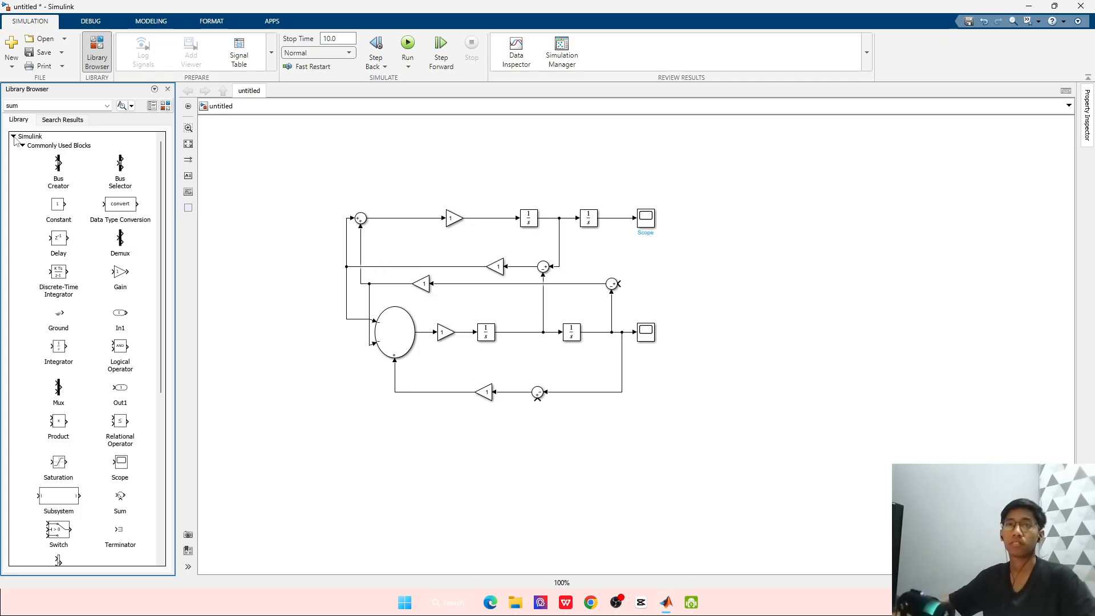
{"action": "left_click", "coordinate": [22, 145]}
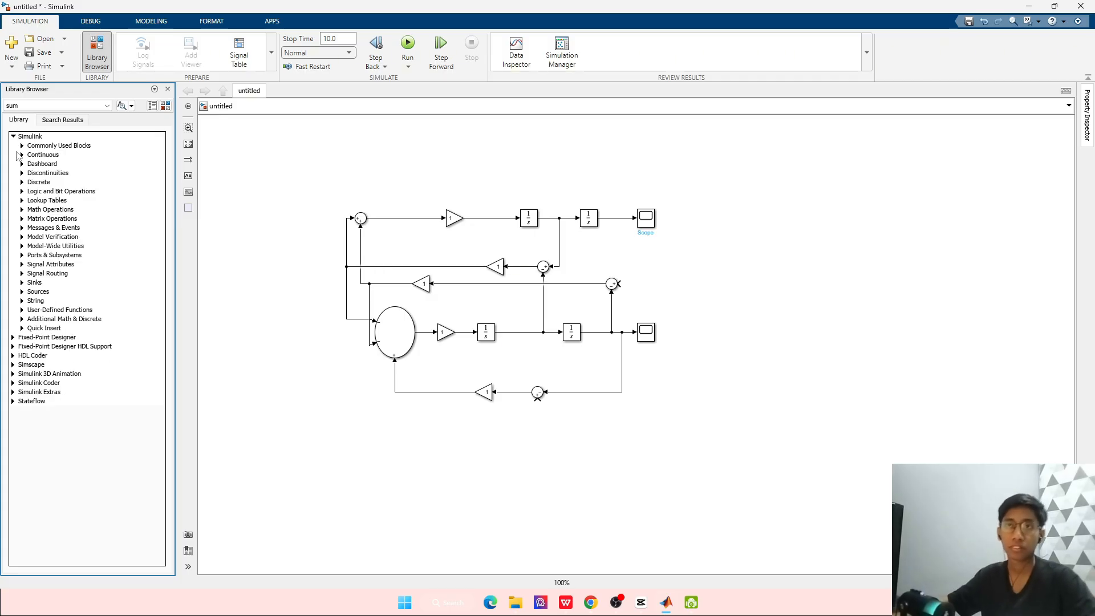
{"action": "left_click", "coordinate": [22, 155]}
{"action": "left_click", "coordinate": [22, 155]}
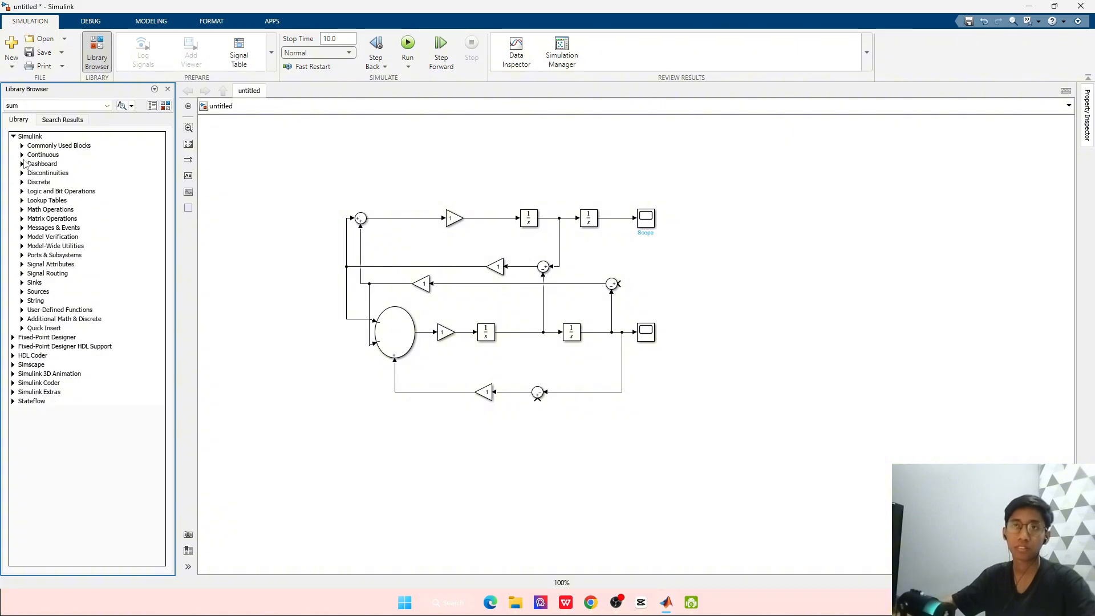
{"action": "left_click", "coordinate": [22, 164]}
{"action": "scroll", "coordinate": [33, 193], "scroll_direction": "down", "scroll_amount": 3}
{"action": "scroll", "coordinate": [40, 217], "scroll_direction": "up", "scroll_amount": 3}
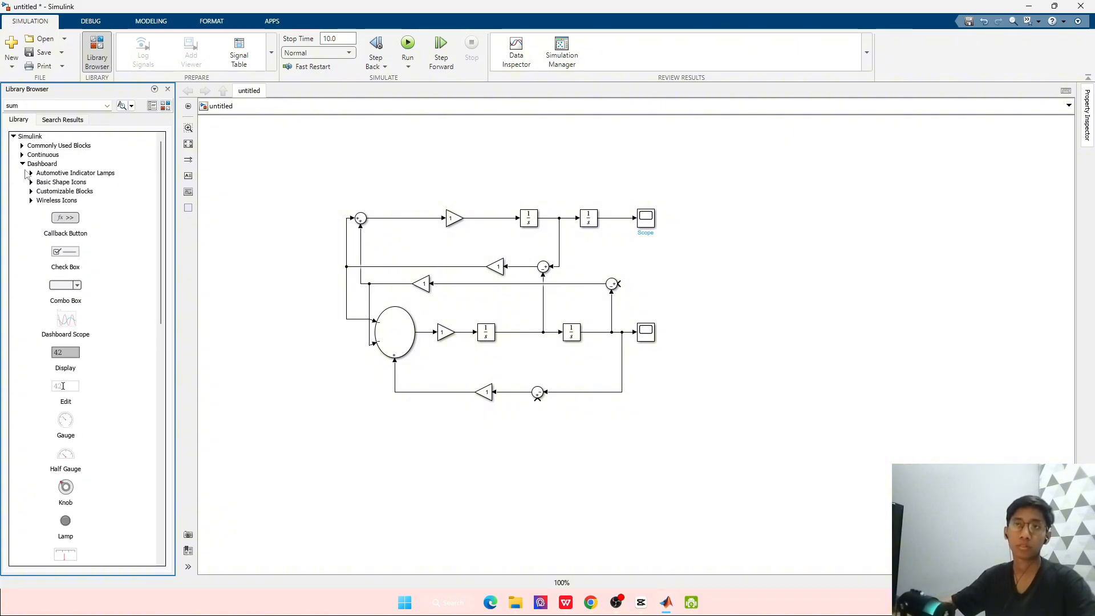
{"action": "left_click", "coordinate": [23, 164]}
Look through the Discrete, Logic and Bit Operations and Lookup Tables libraries for the missing input block
{"action": "left_click", "coordinate": [22, 183]}
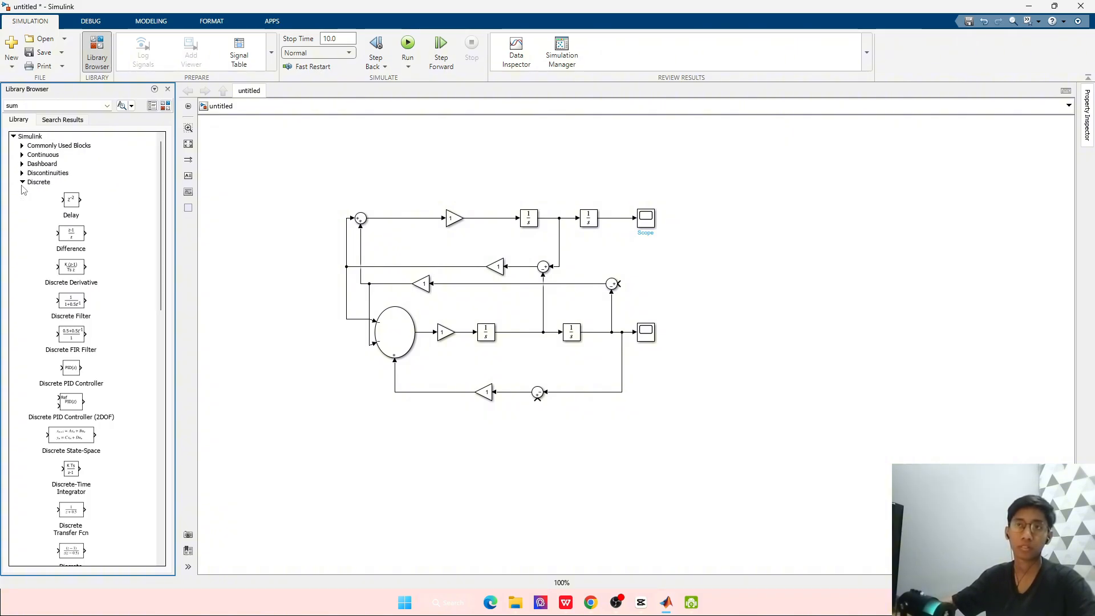
{"action": "left_click", "coordinate": [21, 182]}
{"action": "left_click", "coordinate": [22, 192]}
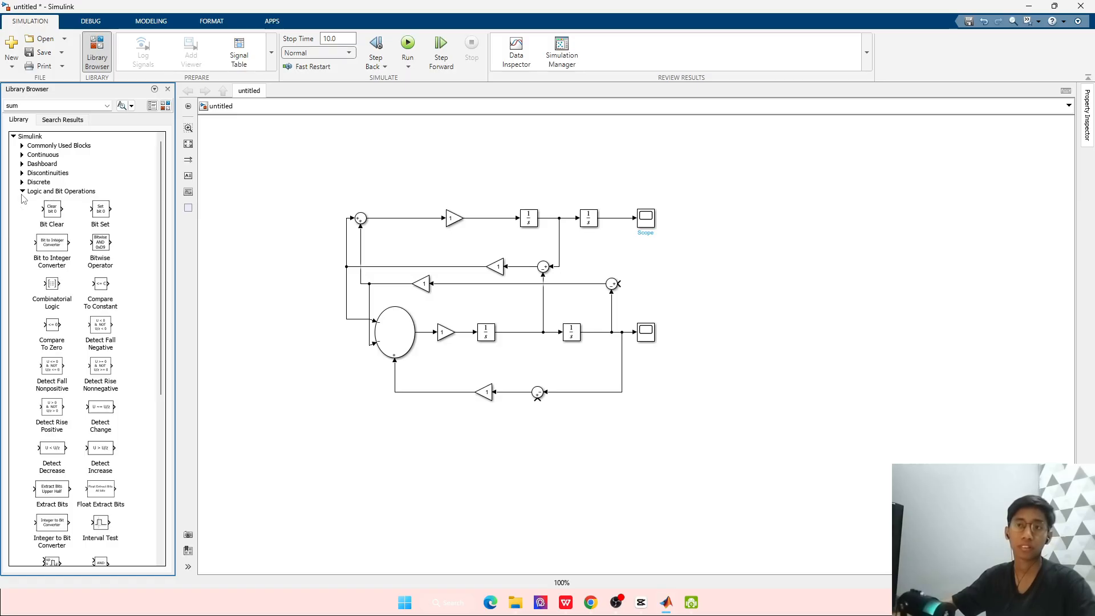
{"action": "scroll", "coordinate": [24, 198], "scroll_direction": "down", "scroll_amount": 4}
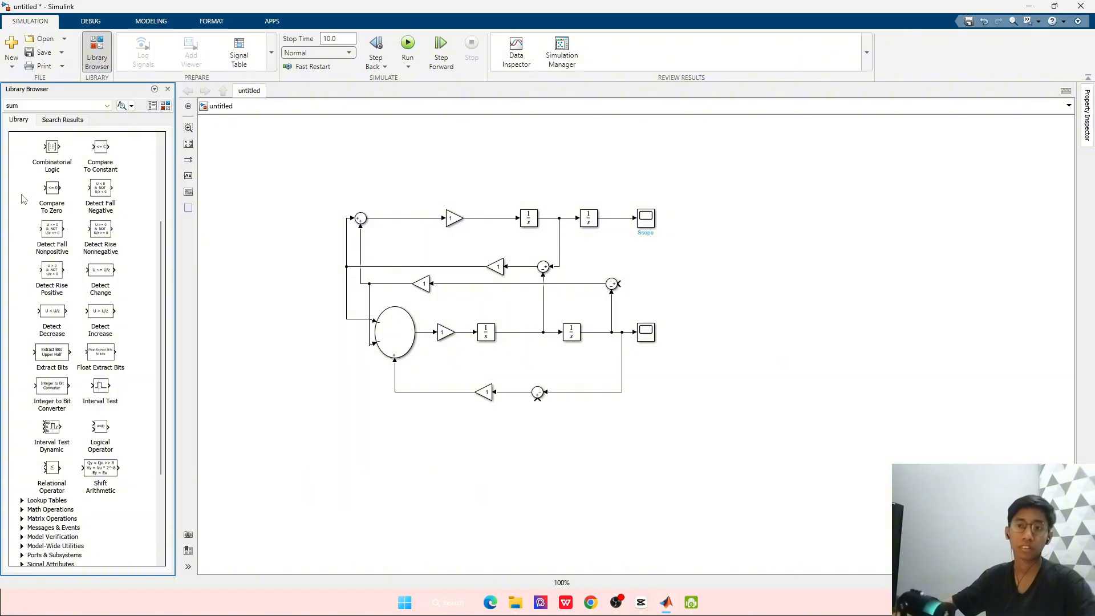
{"action": "scroll", "coordinate": [34, 208], "scroll_direction": "up", "scroll_amount": 4}
{"action": "left_click", "coordinate": [22, 192]}
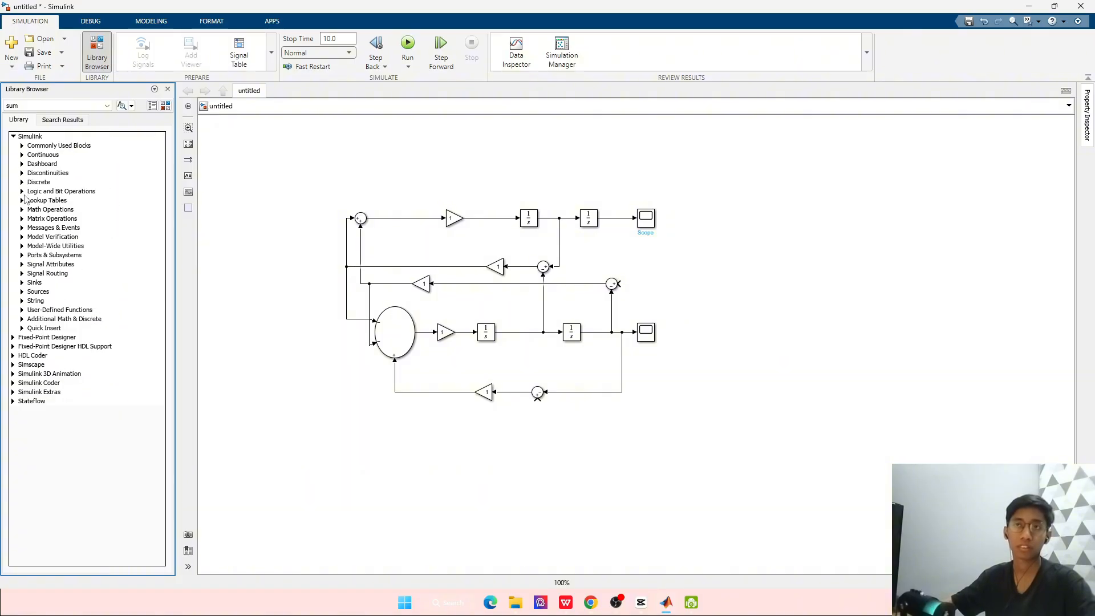
{"action": "left_click", "coordinate": [22, 201]}
{"action": "left_click", "coordinate": [23, 200]}
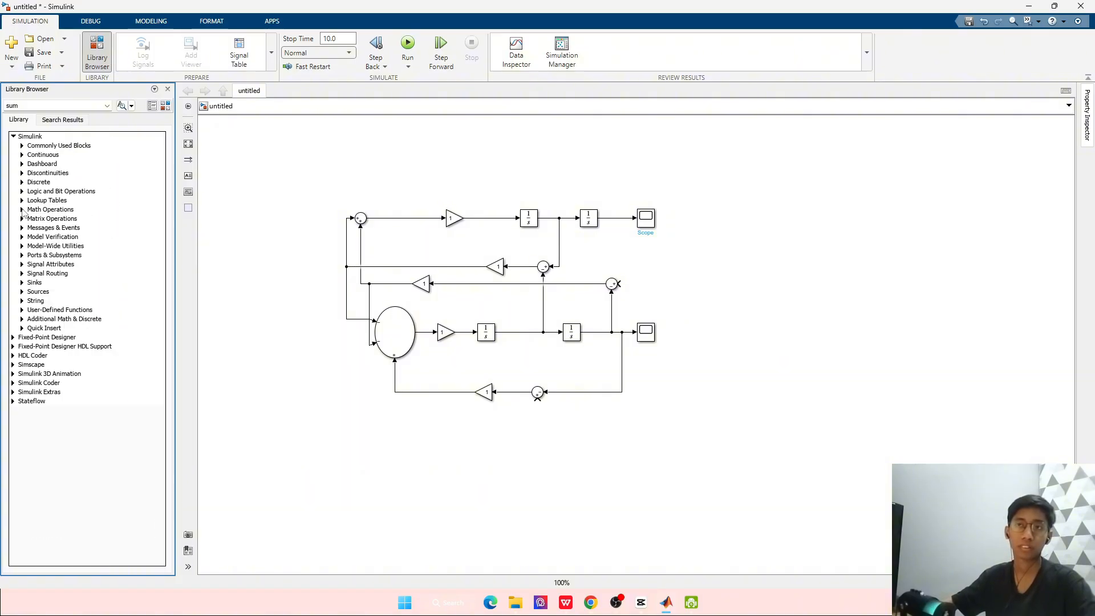
Compare the blocks in the Math Operations library with the input block on the SISTEM PID slide
{"action": "left_click", "coordinate": [22, 209]}
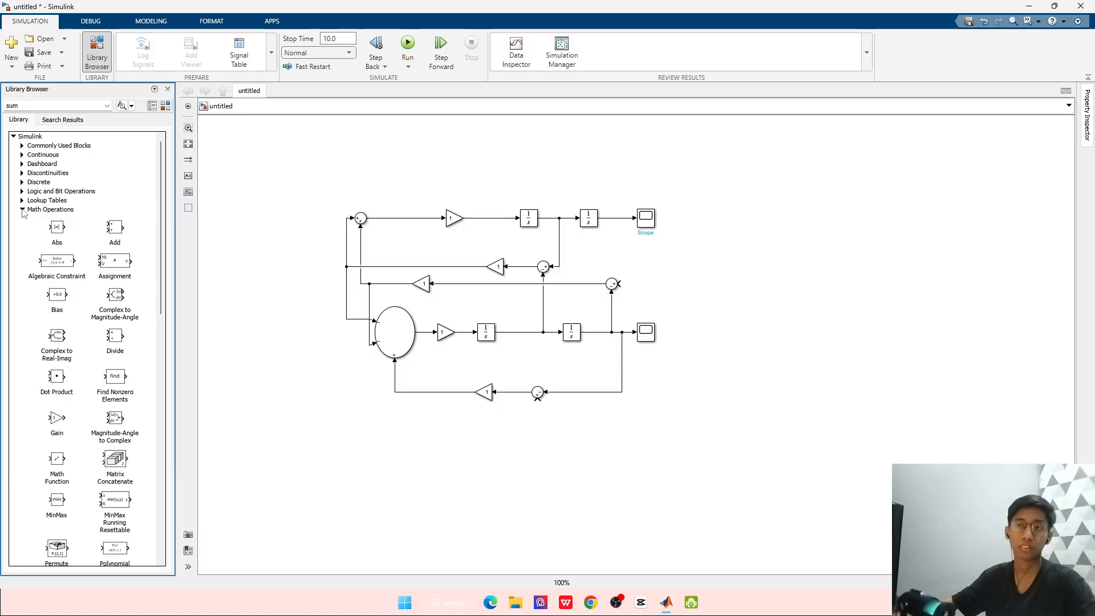
{"action": "scroll", "coordinate": [23, 212], "scroll_direction": "down", "scroll_amount": 6}
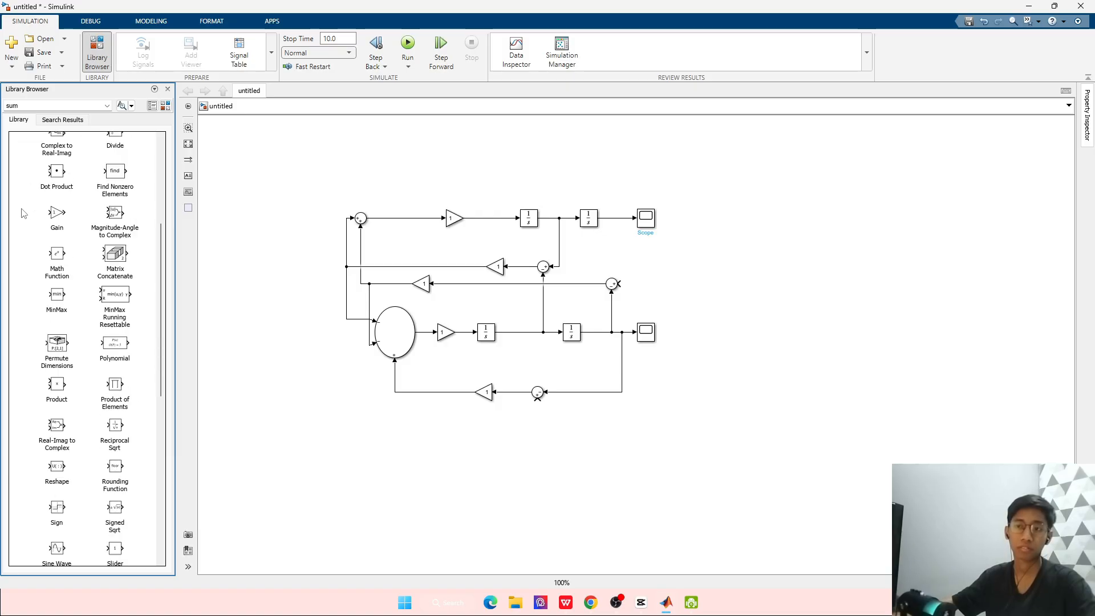
{"action": "scroll", "coordinate": [23, 213], "scroll_direction": "down", "scroll_amount": 3}
{"action": "key", "text": "alt+Tab"}
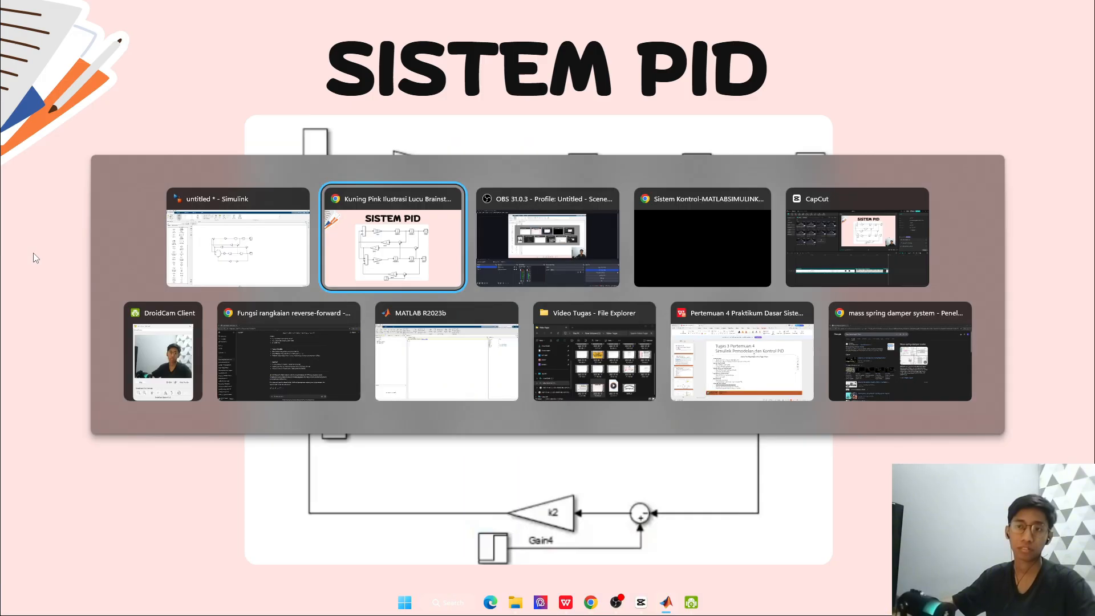
{"action": "key", "text": "alt+Tab"}
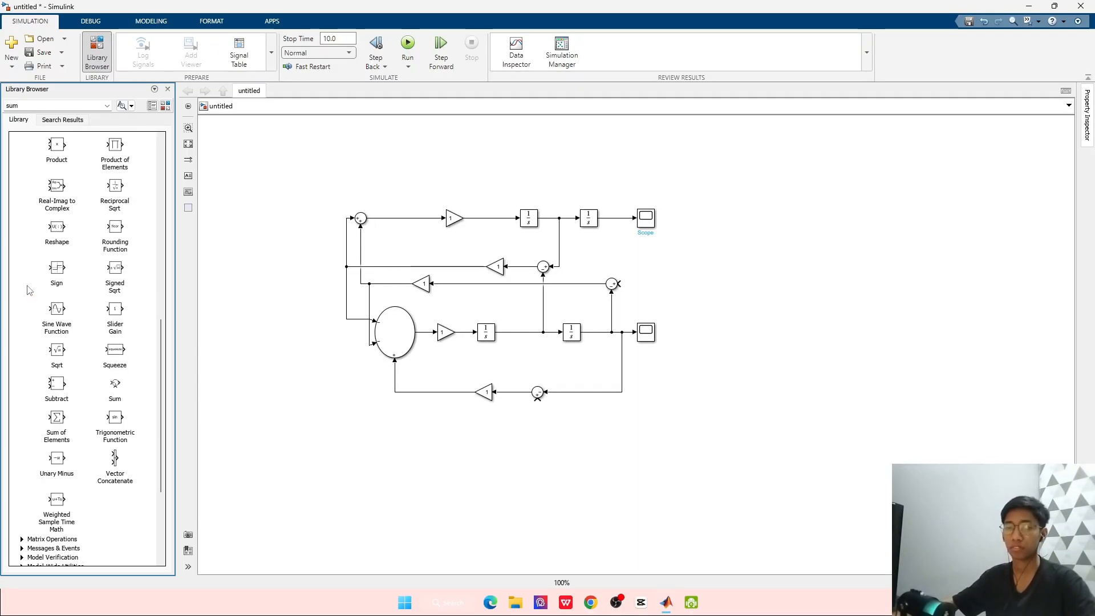
{"action": "scroll", "coordinate": [29, 294], "scroll_direction": "up", "scroll_amount": 5}
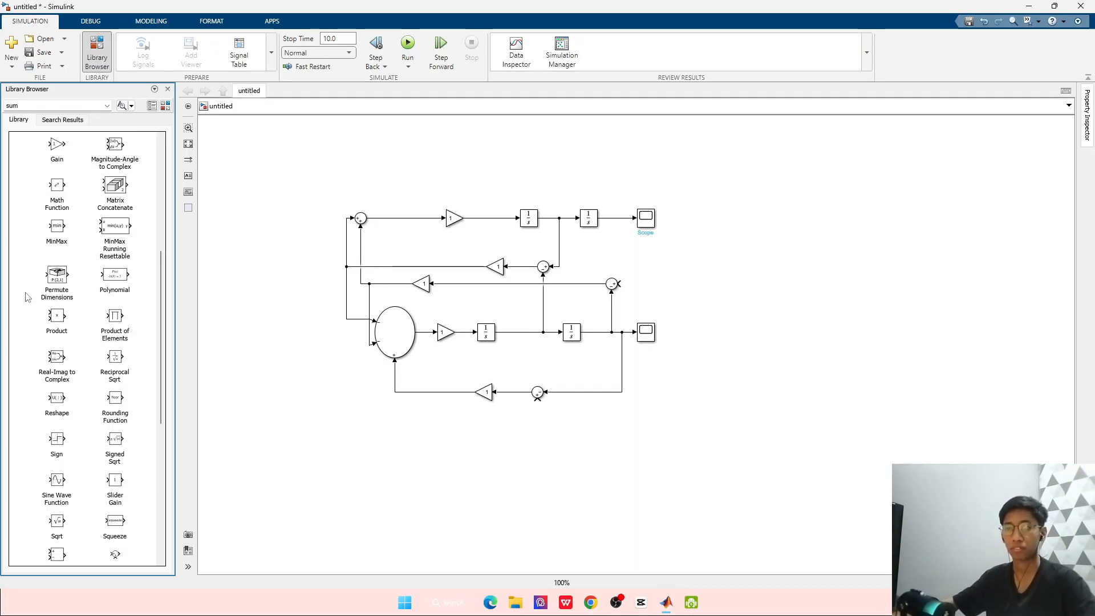
{"action": "scroll", "coordinate": [28, 296], "scroll_direction": "up", "scroll_amount": 7}
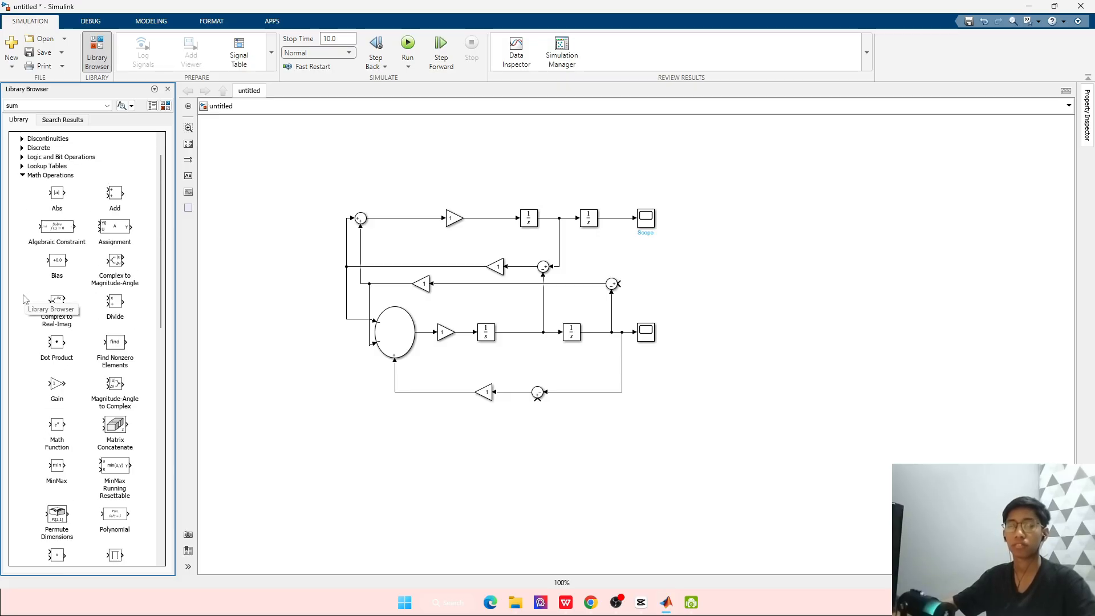
Add a Step block from the Sources library below the bottom feedback Gain
{"action": "scroll", "coordinate": [83, 350], "scroll_direction": "down", "scroll_amount": 15}
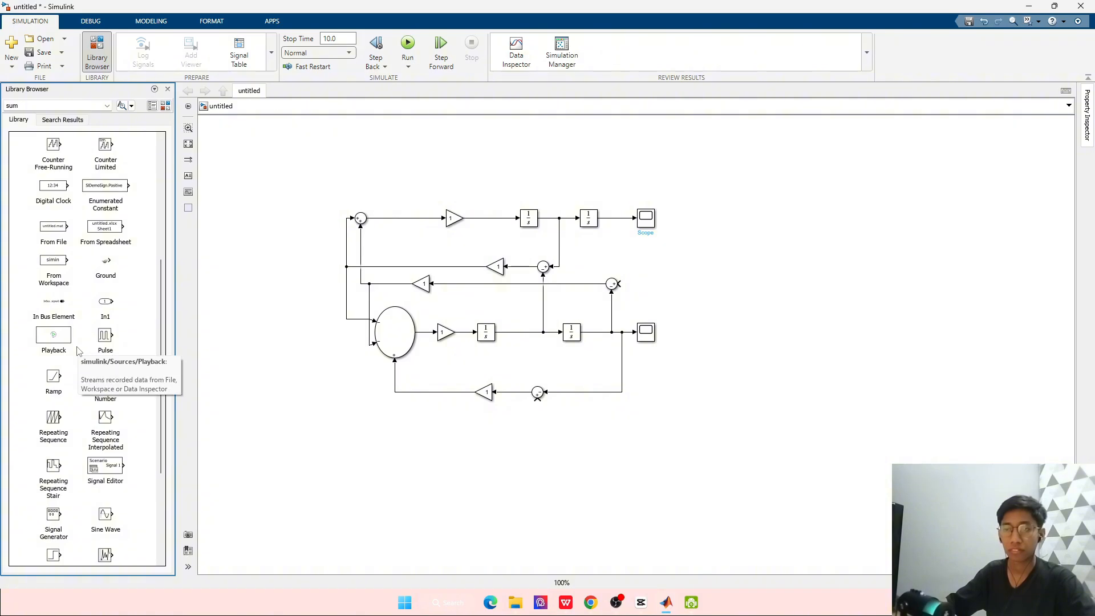
{"action": "scroll", "coordinate": [77, 354], "scroll_direction": "down", "scroll_amount": 5}
{"action": "left_click", "coordinate": [55, 397]}
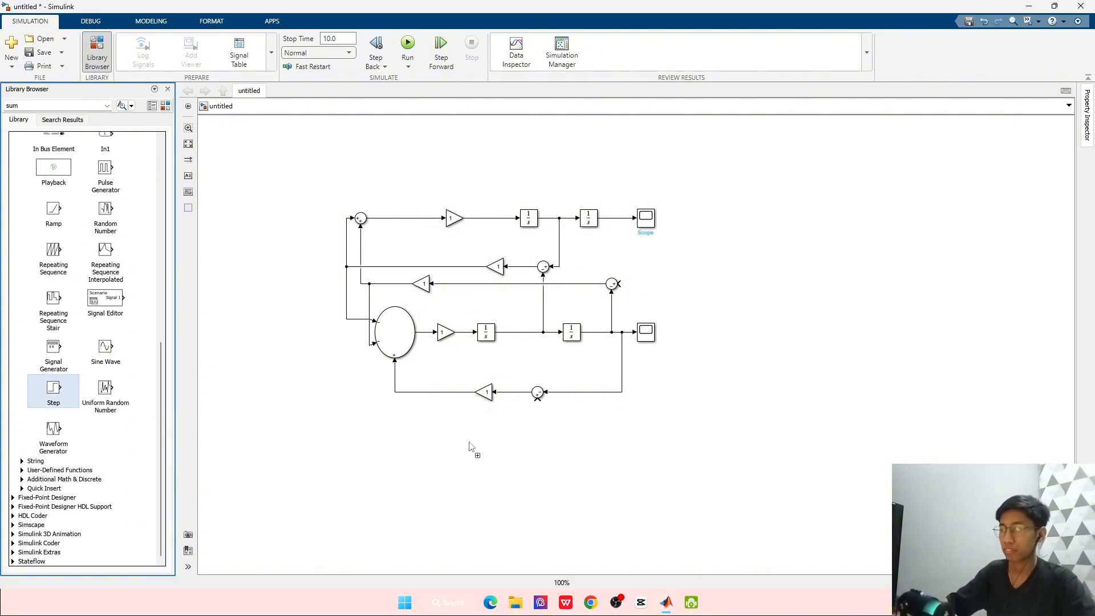
{"action": "left_click_drag", "start_coordinate": [461, 432], "coordinate": [452, 430]}
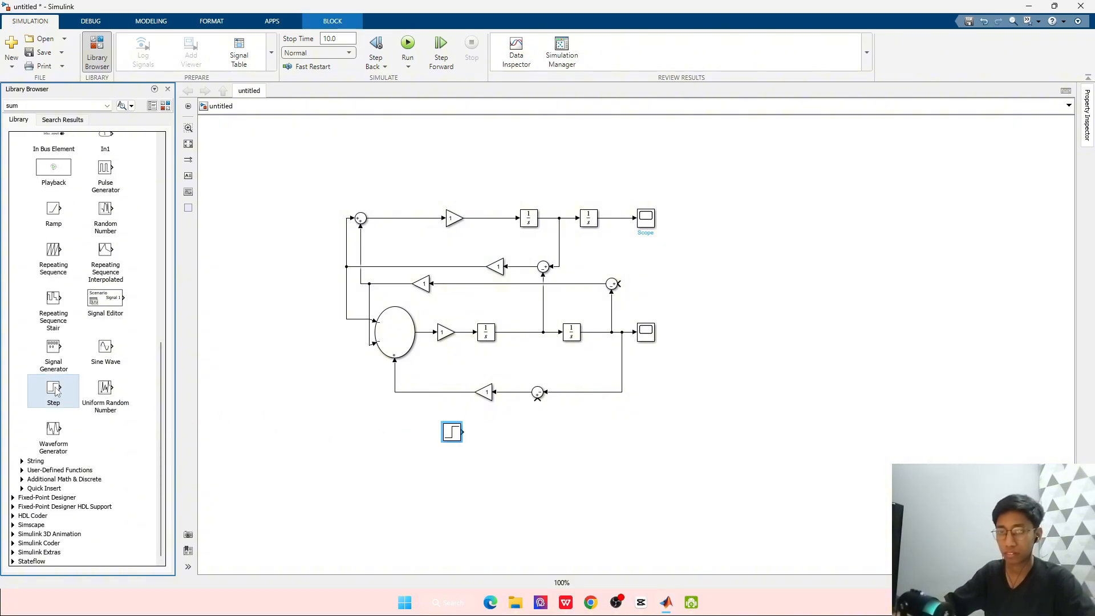
{"action": "left_click", "coordinate": [545, 447]}
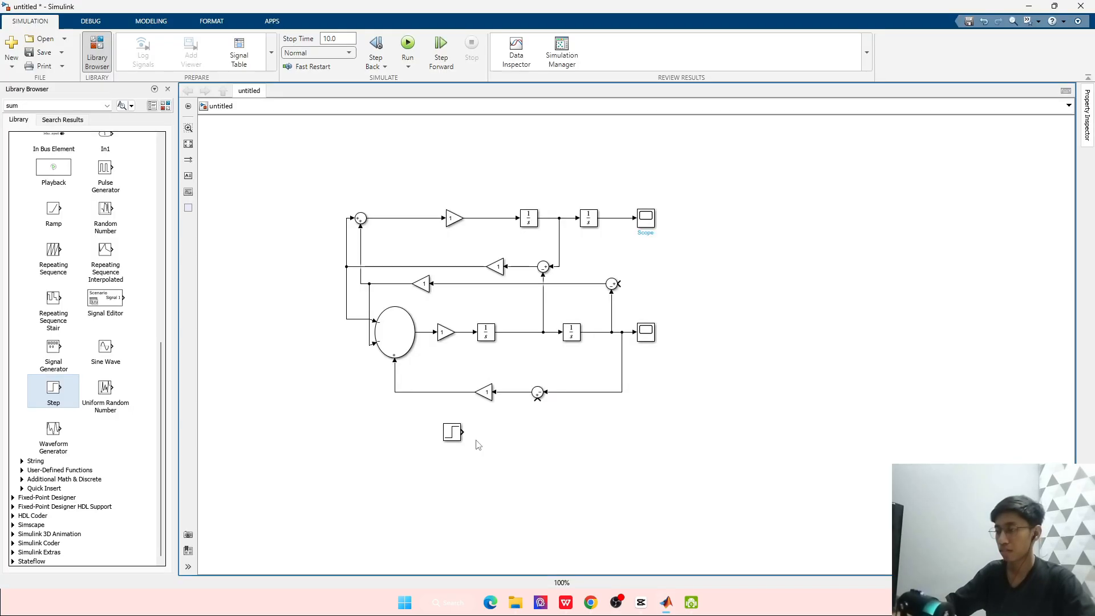
Connect the Step block's output to the open input of the bottom Sum block
{"action": "key", "text": "alt+Tab"}
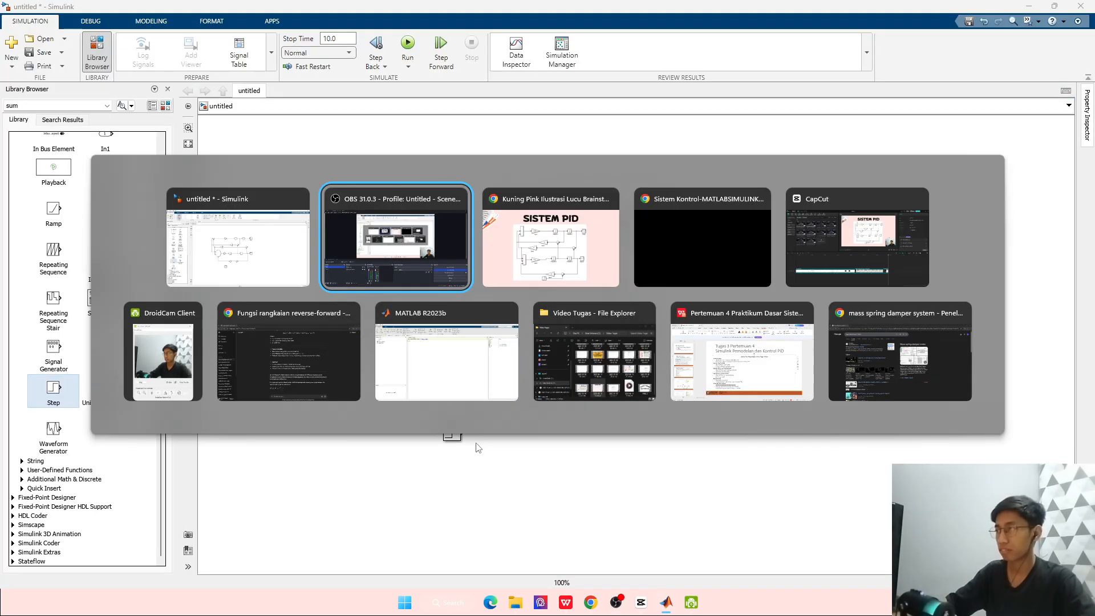
{"action": "key", "text": "alt+Tab"}
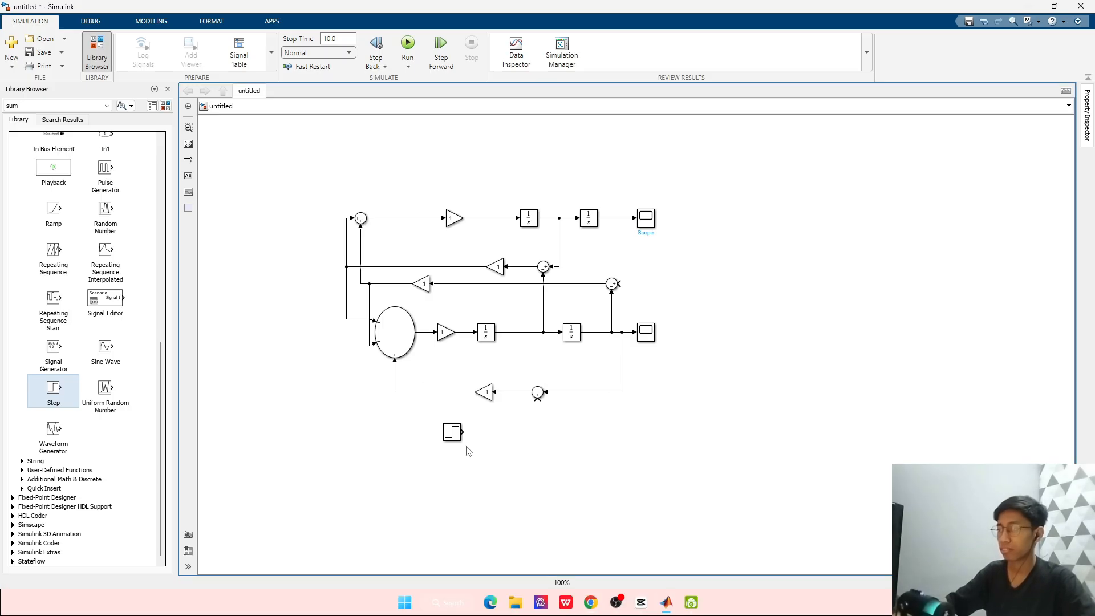
{"action": "left_click", "coordinate": [538, 406]}
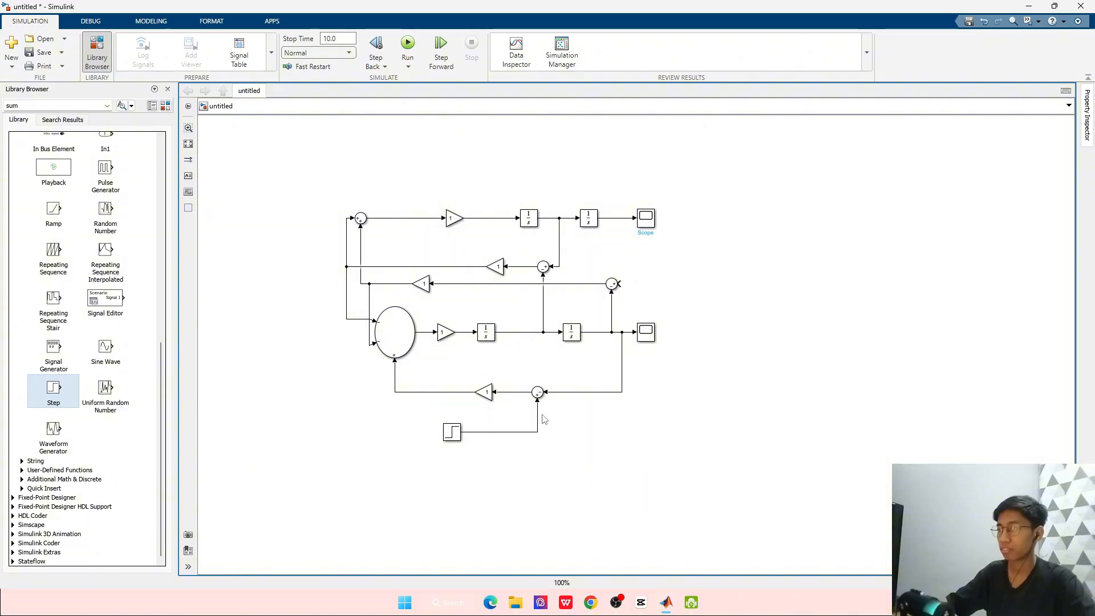
Check the slide's gain values and set the gain of the upper feedback block Gain1 to c1
{"action": "scroll", "coordinate": [498, 335], "scroll_direction": "up", "scroll_amount": 4}
{"action": "scroll", "coordinate": [500, 337], "scroll_direction": "down", "scroll_amount": 5}
{"action": "scroll", "coordinate": [501, 338], "scroll_direction": "up", "scroll_amount": 5}
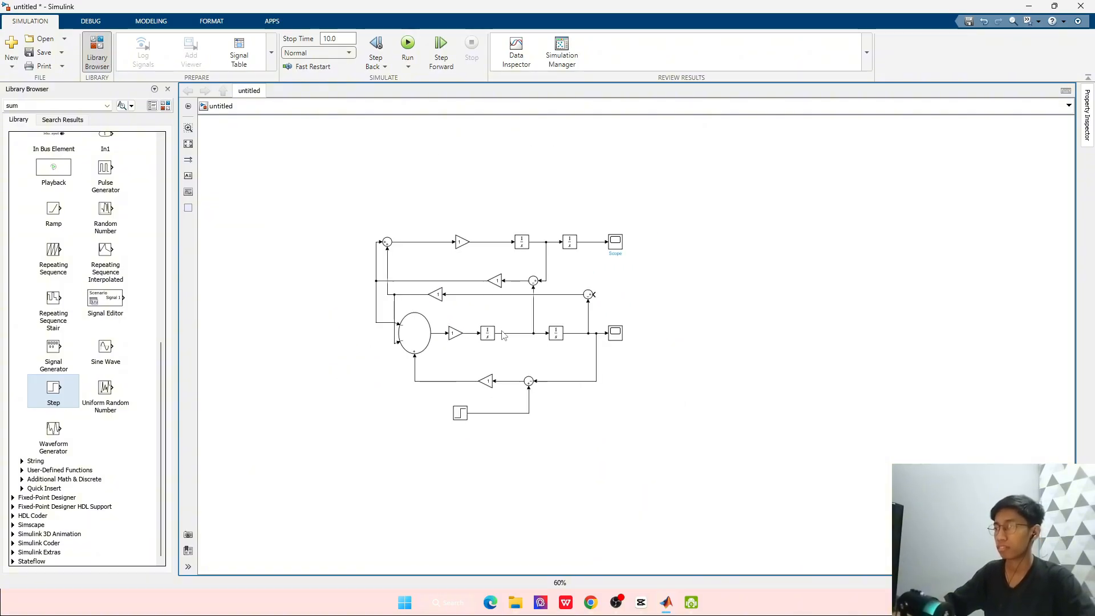
{"action": "key", "text": "alt+Tab"}
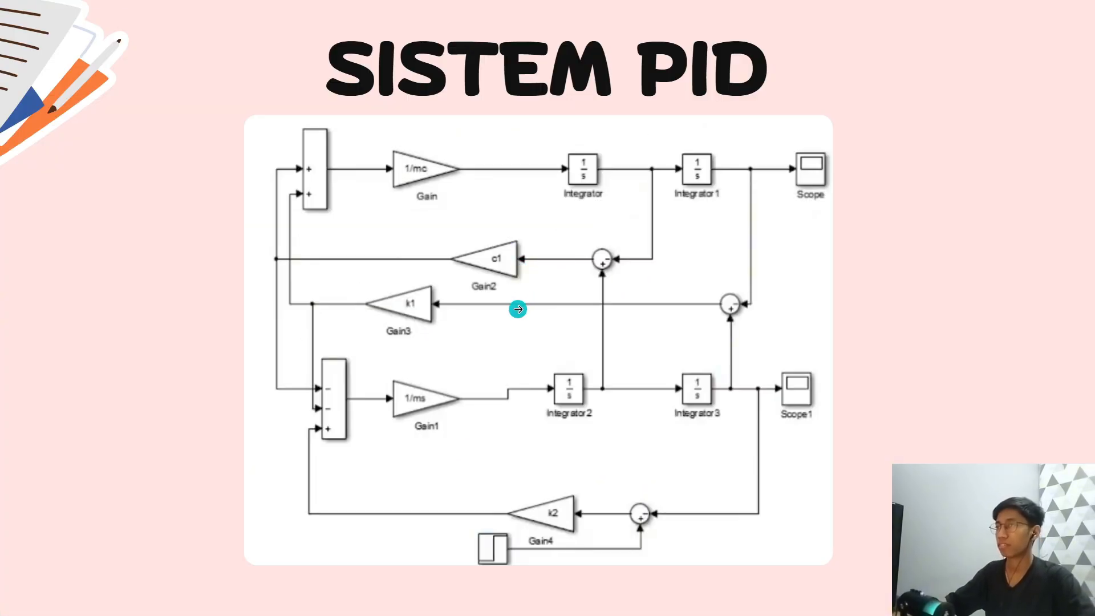
{"action": "key", "text": "alt+Tab"}
{"action": "left_click", "coordinate": [491, 227]}
{"action": "double_click", "coordinate": [489, 229]}
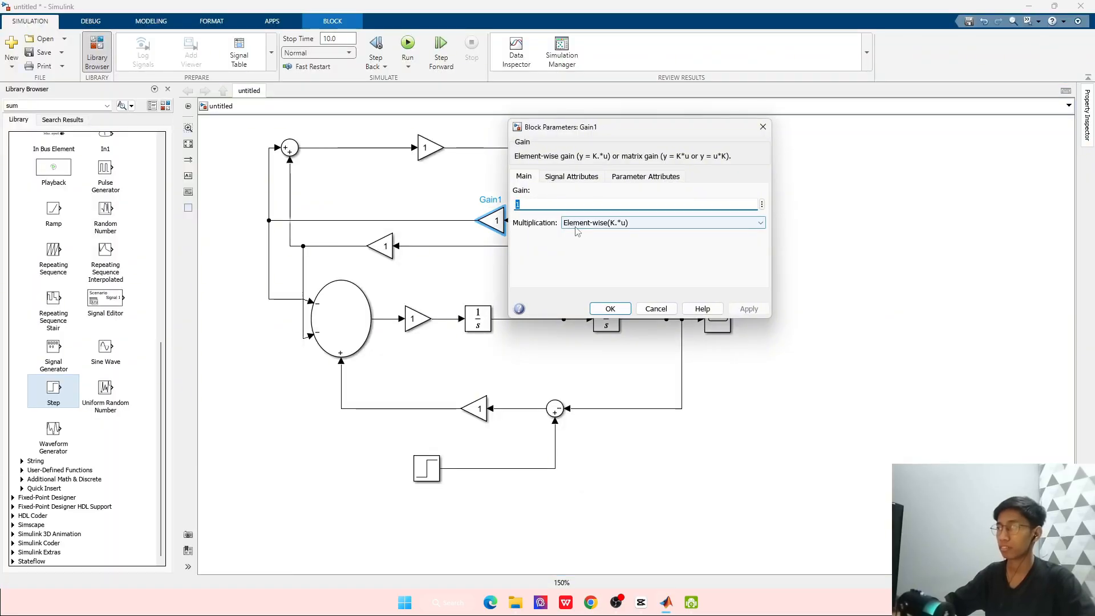
{"action": "type", "text": "c1"}
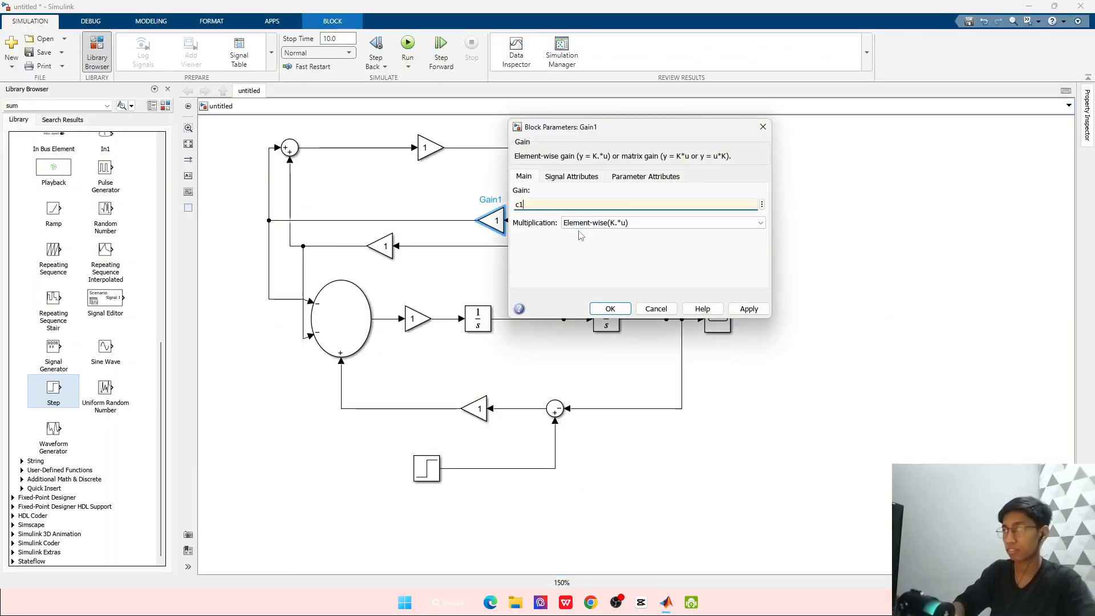
{"action": "key", "text": "Return"}
Try to create a new data variable from the c1 gain value of Gain1
{"action": "double_click", "coordinate": [493, 223]}
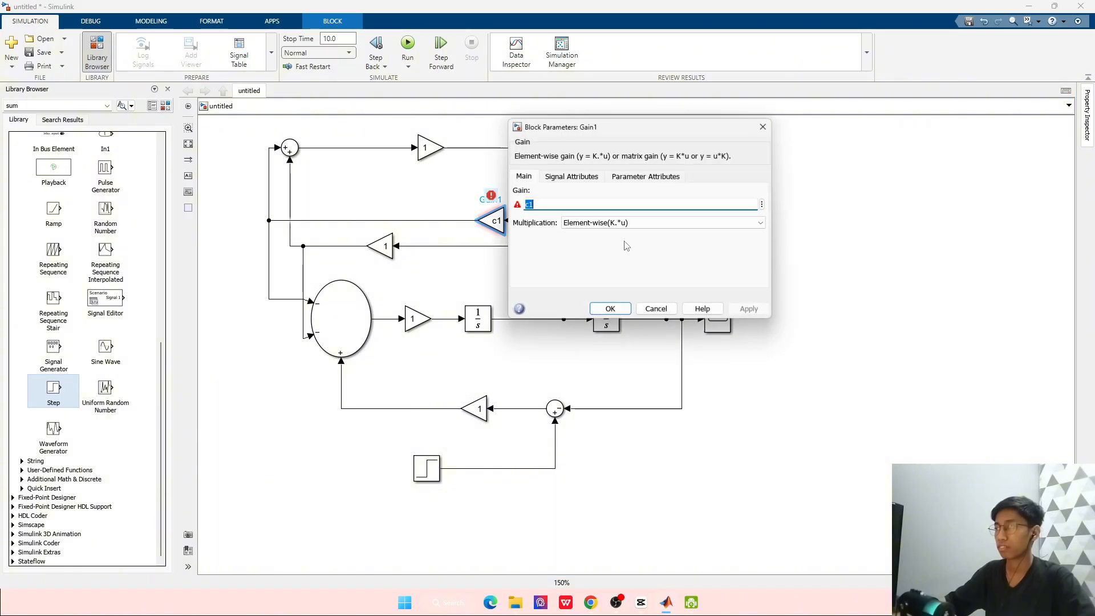
{"action": "left_click", "coordinate": [761, 204]}
{"action": "double_click", "coordinate": [795, 213]}
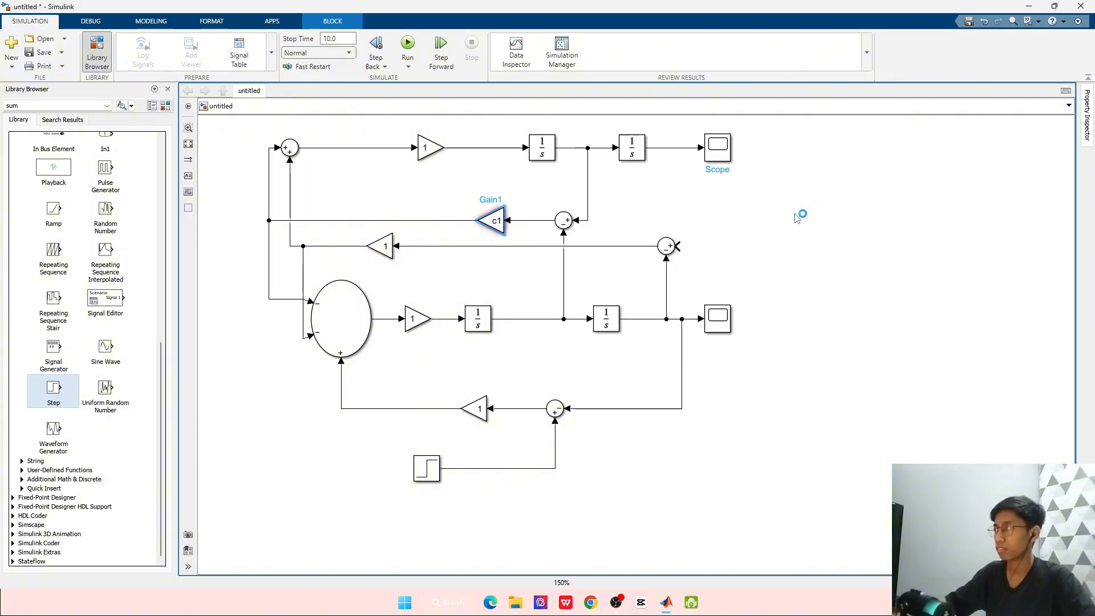
{"action": "double_click", "coordinate": [505, 215]}
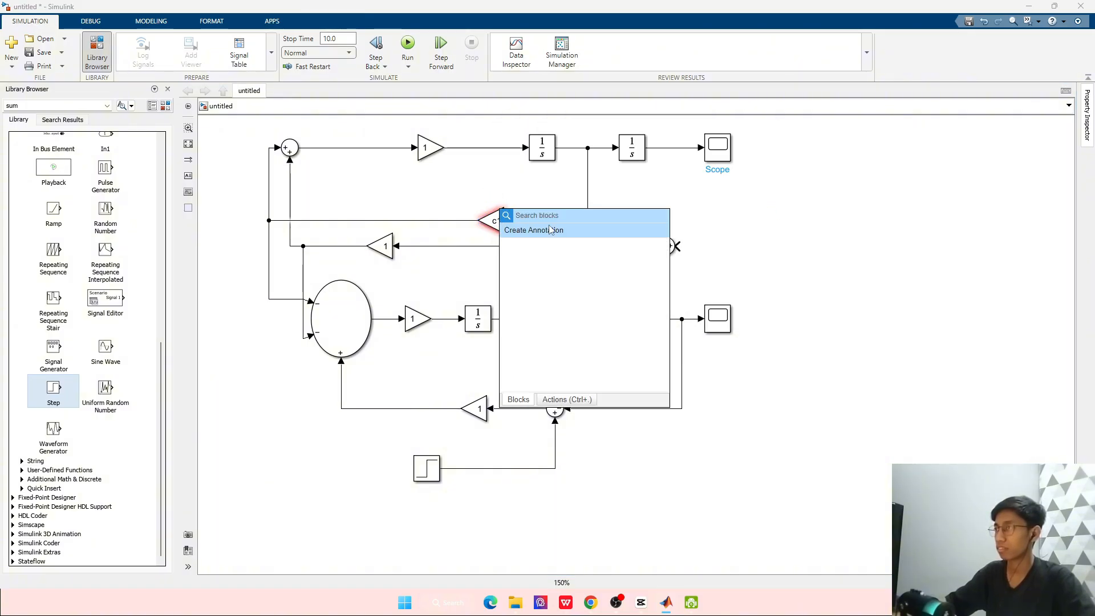
{"action": "left_click", "coordinate": [787, 228]}
{"action": "double_click", "coordinate": [496, 224]}
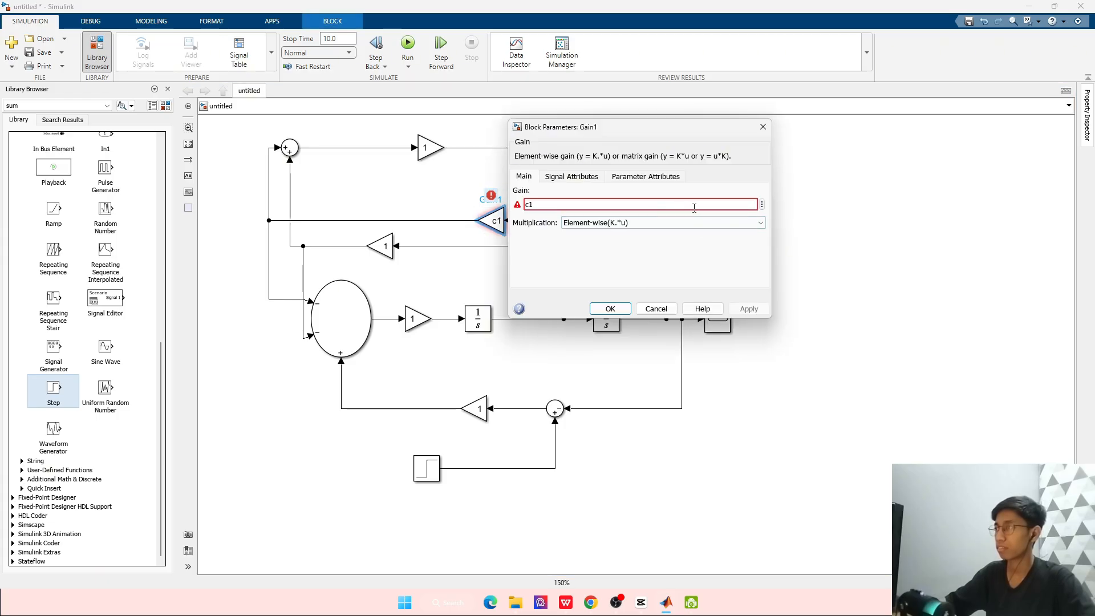
{"action": "left_click", "coordinate": [762, 204]}
{"action": "left_click", "coordinate": [796, 216]}
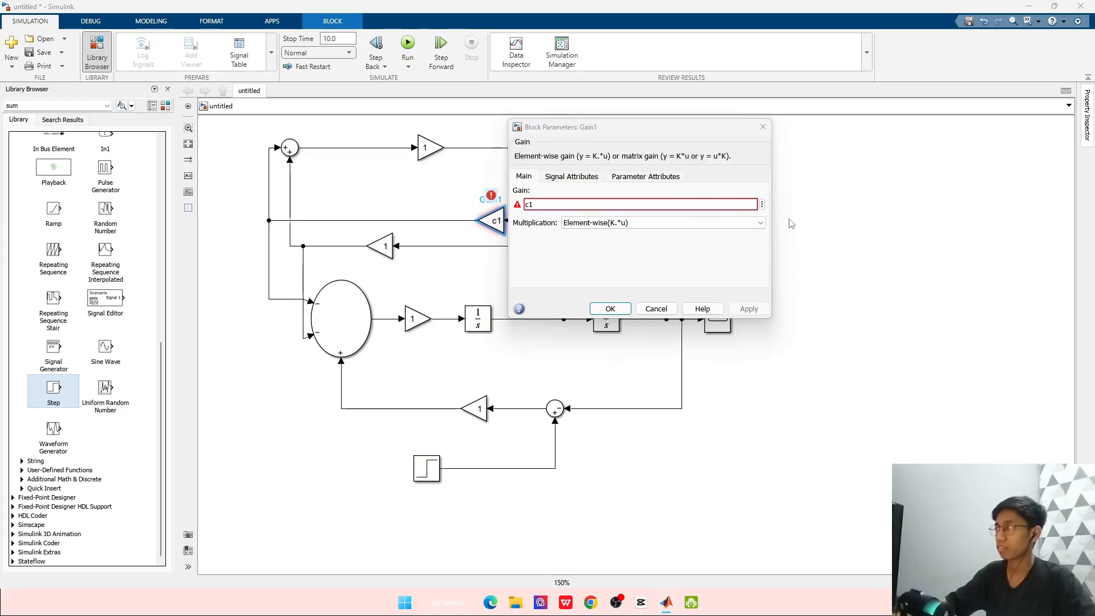
{"action": "left_click", "coordinate": [531, 319]}
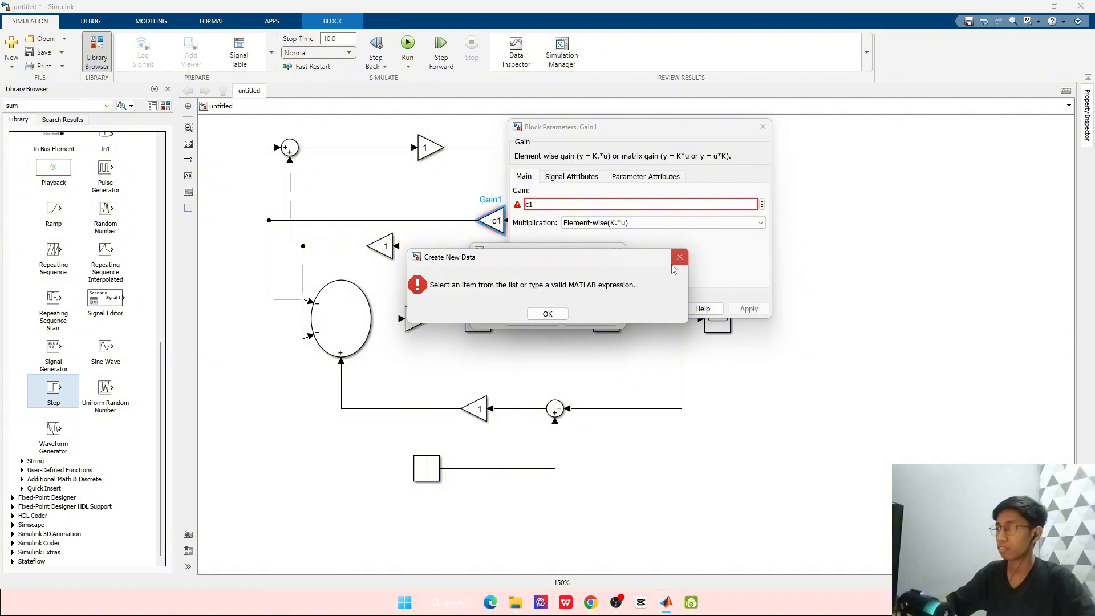
{"action": "left_click", "coordinate": [547, 310]}
{"action": "left_click", "coordinate": [595, 318]}
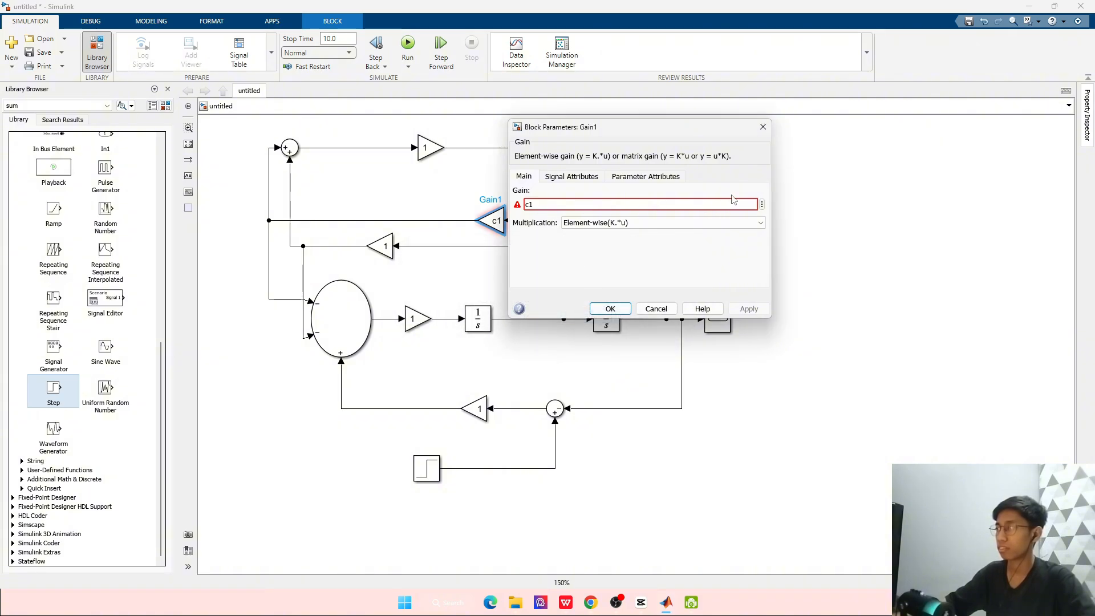
Check Gain1's signal and parameter attributes, and set its gain back to 1
{"action": "left_click", "coordinate": [561, 180]}
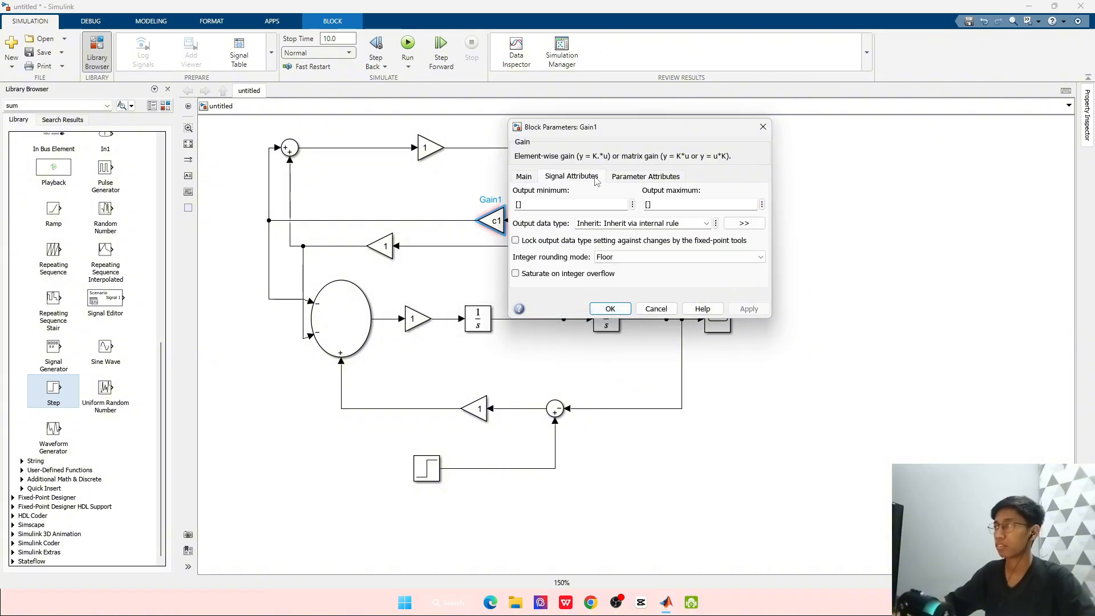
{"action": "left_click", "coordinate": [644, 177]}
{"action": "left_click", "coordinate": [763, 127]}
{"action": "double_click", "coordinate": [496, 220]}
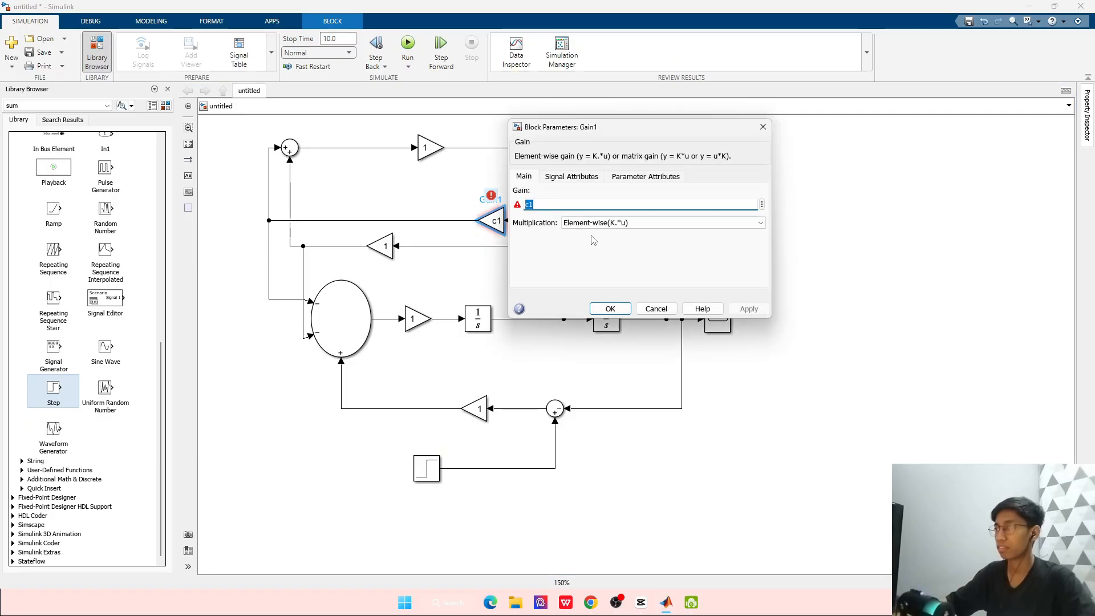
{"action": "type", "text": "1"}
{"action": "left_click", "coordinate": [621, 311]}
Try k1 from the slide as the gain of Gain2, and set it back to 1
{"action": "key", "text": "alt+Tab"}
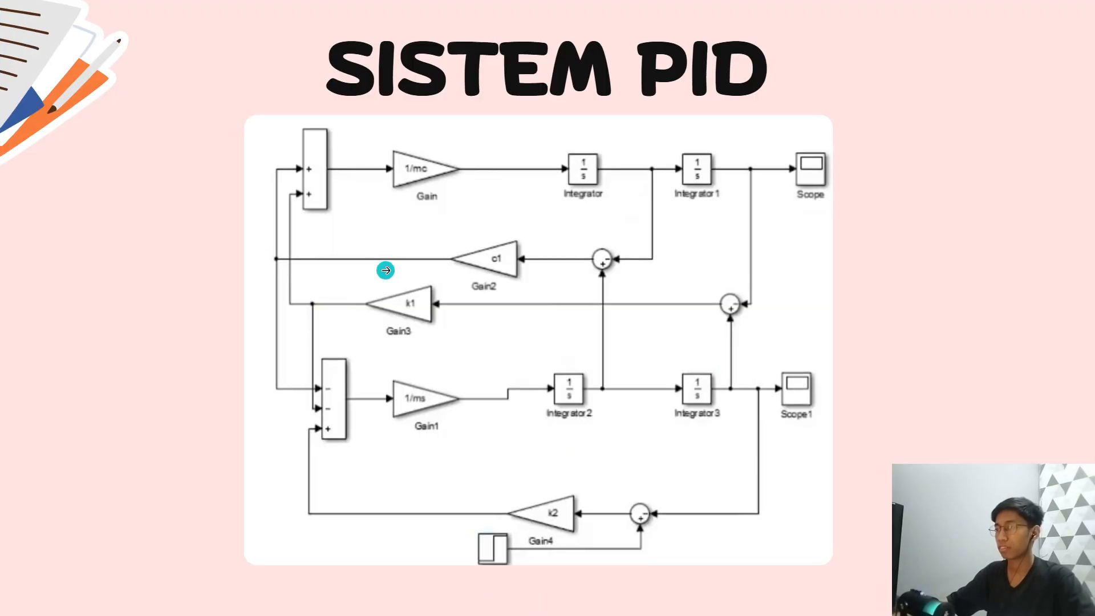
{"action": "key", "text": "alt+Tab"}
{"action": "key", "text": "alt+Tab"}
{"action": "key", "text": "alt+Tab"}
{"action": "double_click", "coordinate": [381, 247]}
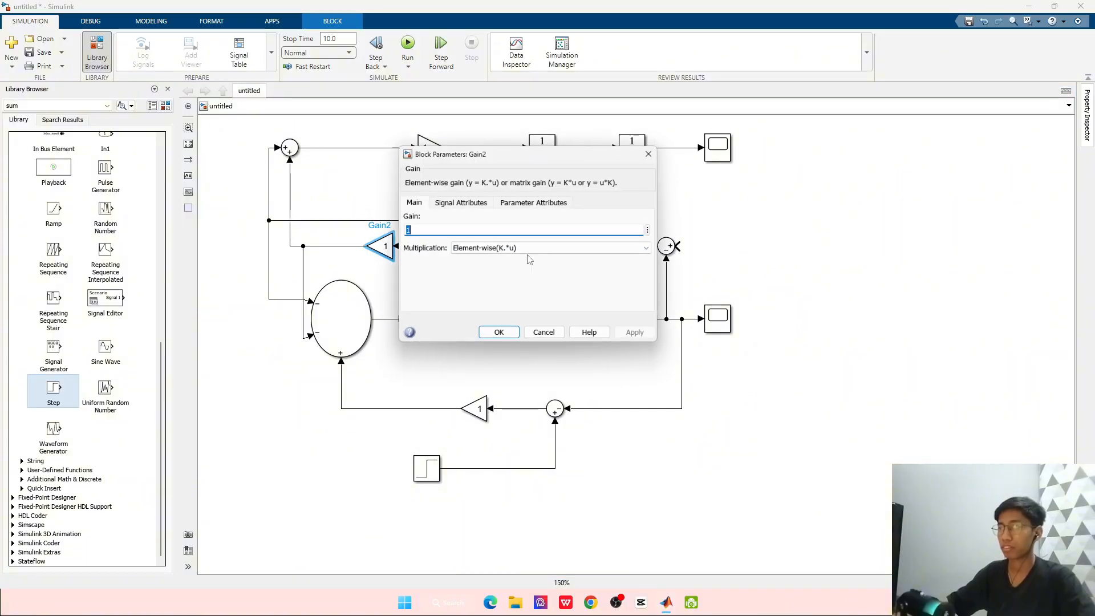
{"action": "key", "text": "Return"}
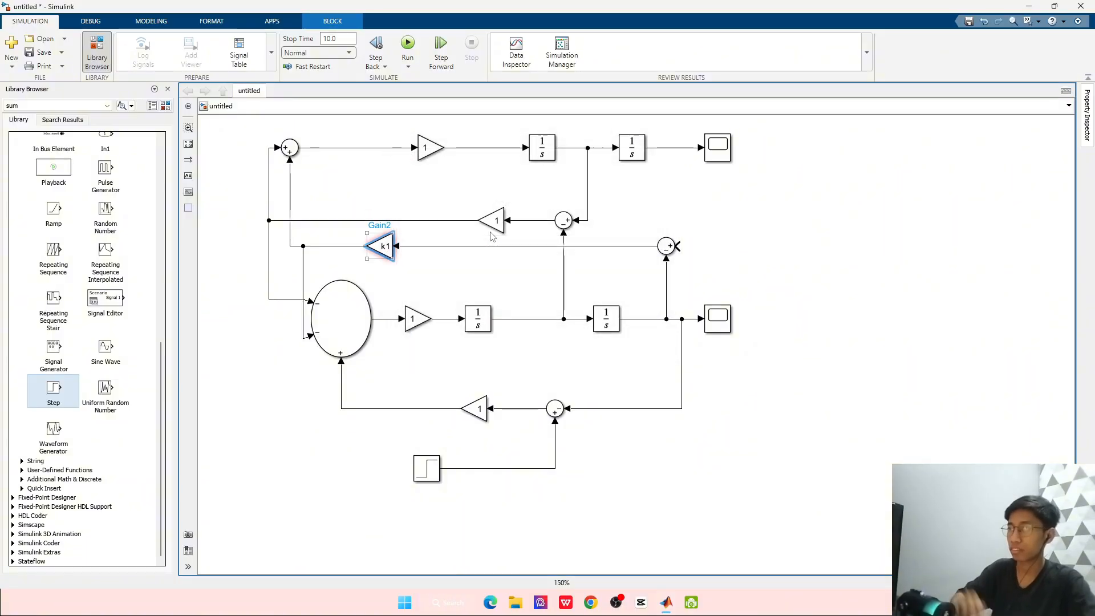
{"action": "double_click", "coordinate": [385, 247]}
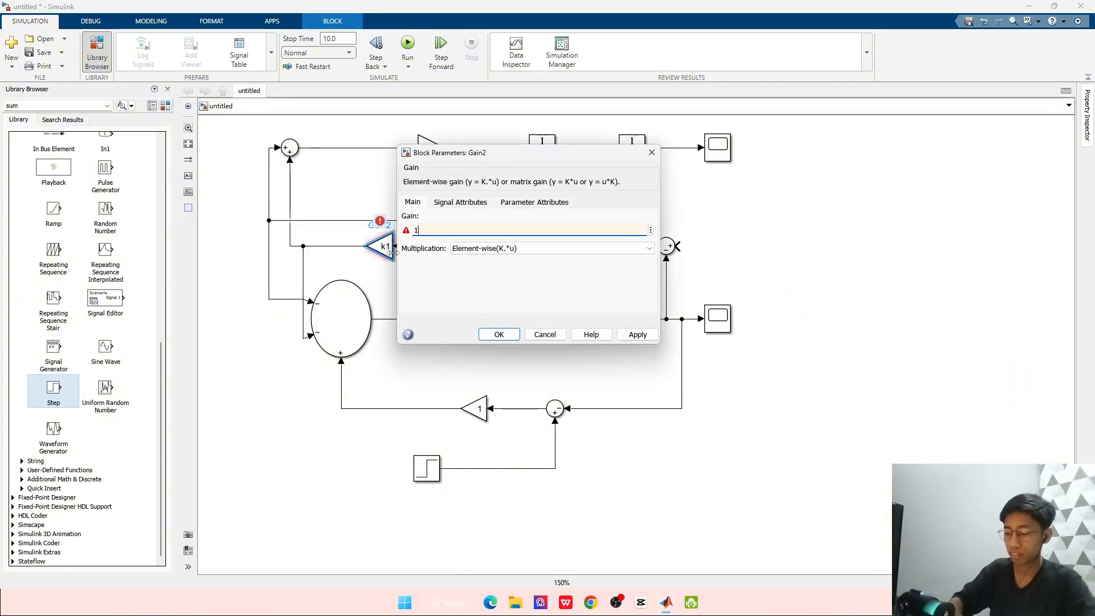
{"action": "key", "text": "Return"}
Create the variable k1 with value 1 in the Base Workspace from Gain2 and apply it as the block's gain
{"action": "scroll", "coordinate": [394, 256], "scroll_direction": "up", "scroll_amount": 1}
{"action": "double_click", "coordinate": [393, 257]}
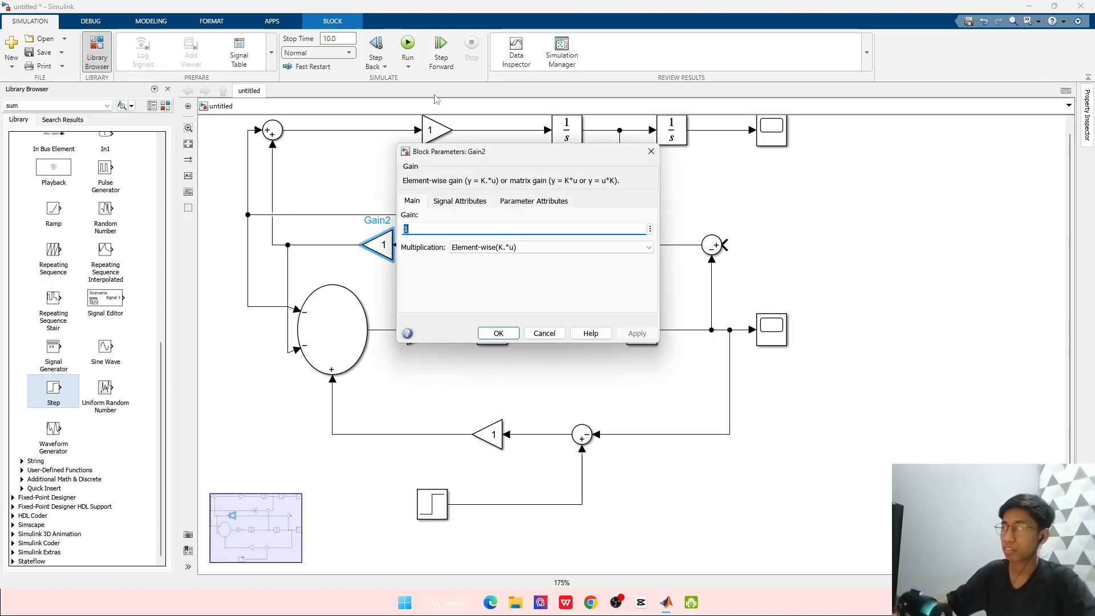
{"action": "left_click", "coordinate": [650, 229]}
{"action": "left_click", "coordinate": [685, 238]}
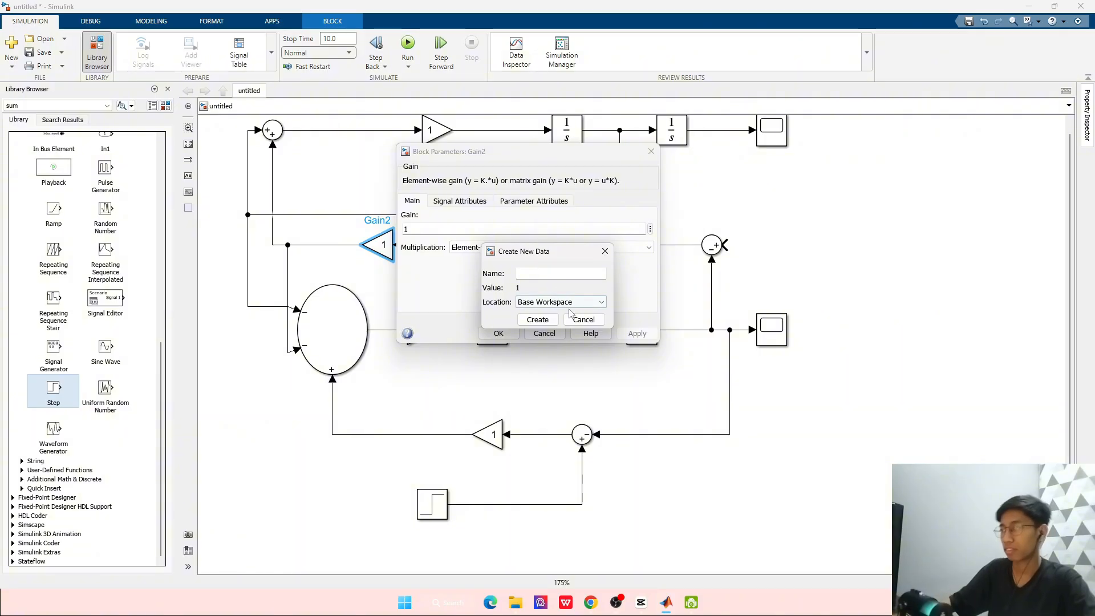
{"action": "left_click", "coordinate": [562, 279]}
{"action": "type", "text": "k1"}
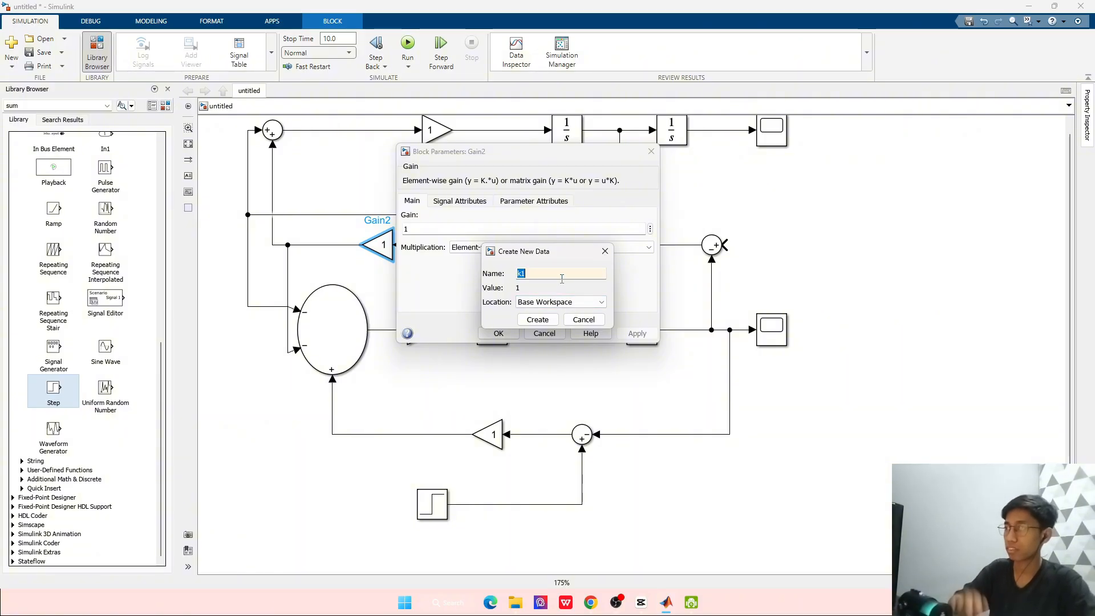
{"action": "left_click", "coordinate": [537, 320]}
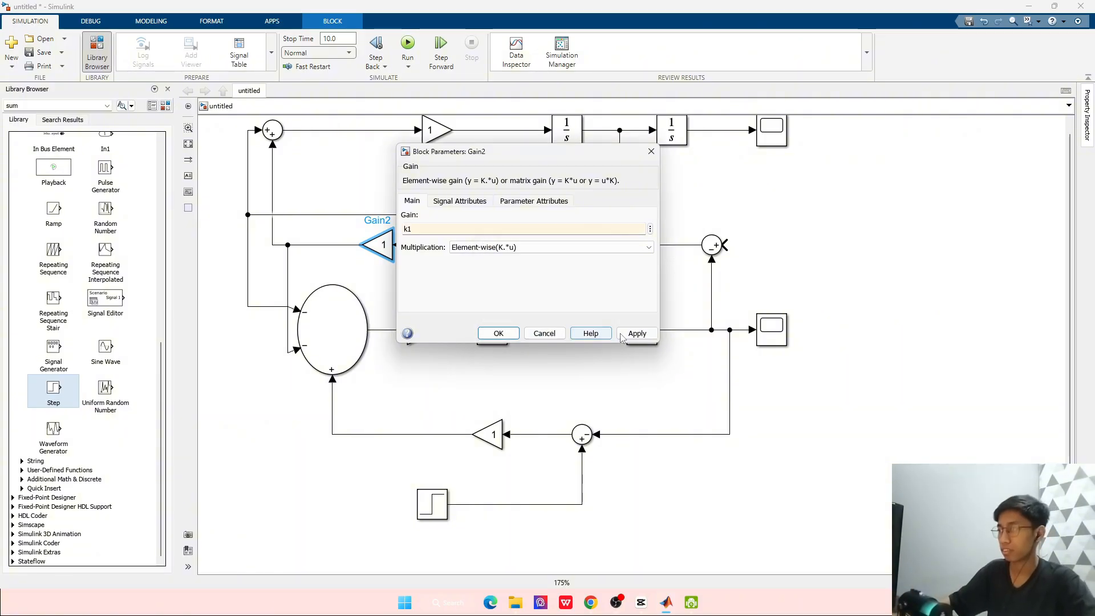
{"action": "left_click", "coordinate": [511, 340]}
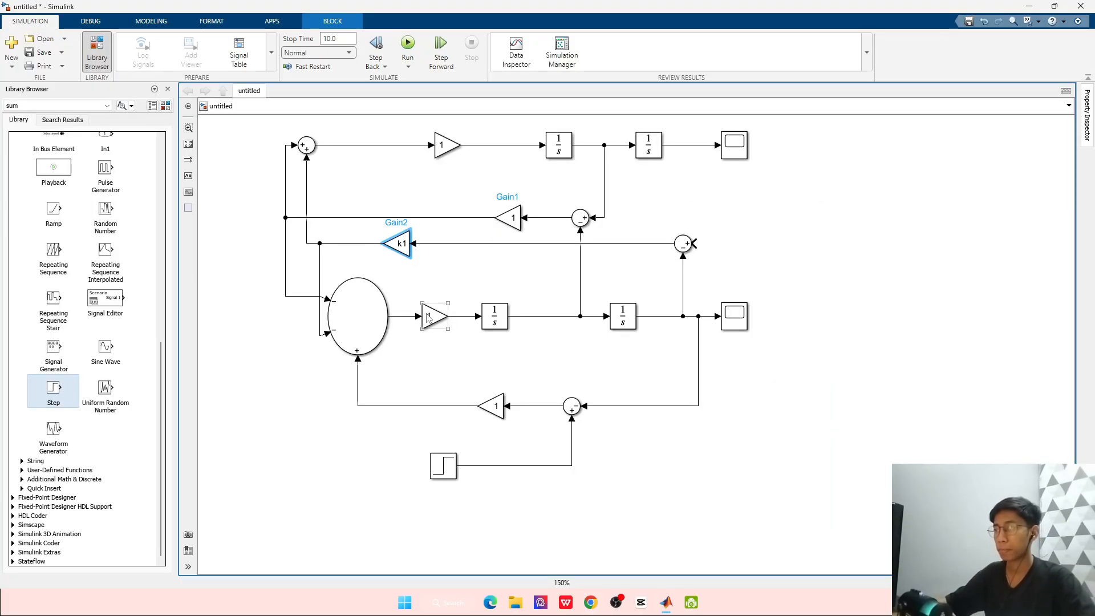
Try to create a variable named 1/ms from Gain3's value, and set the block's gain back to 1
{"action": "double_click", "coordinate": [429, 318]}
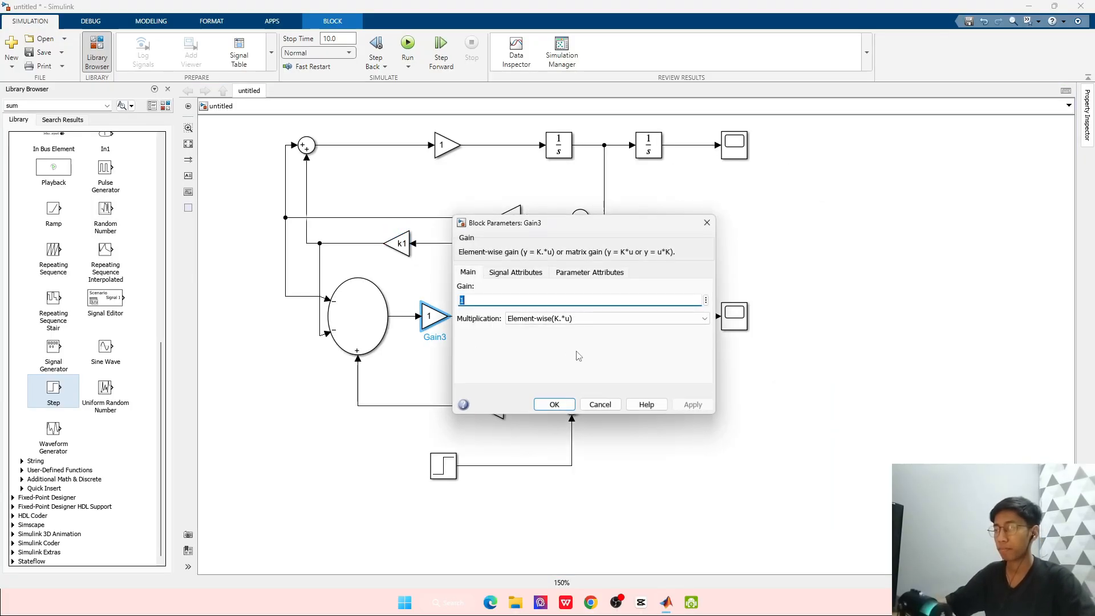
{"action": "left_click", "coordinate": [707, 302]}
{"action": "left_click", "coordinate": [724, 307]}
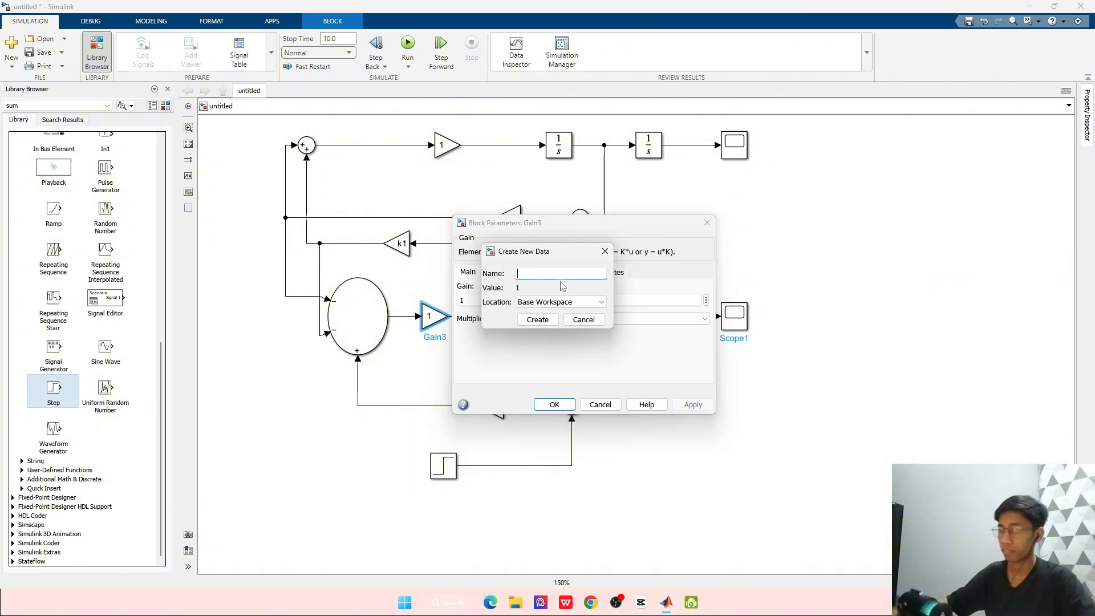
{"action": "type", "text": "1/ms"}
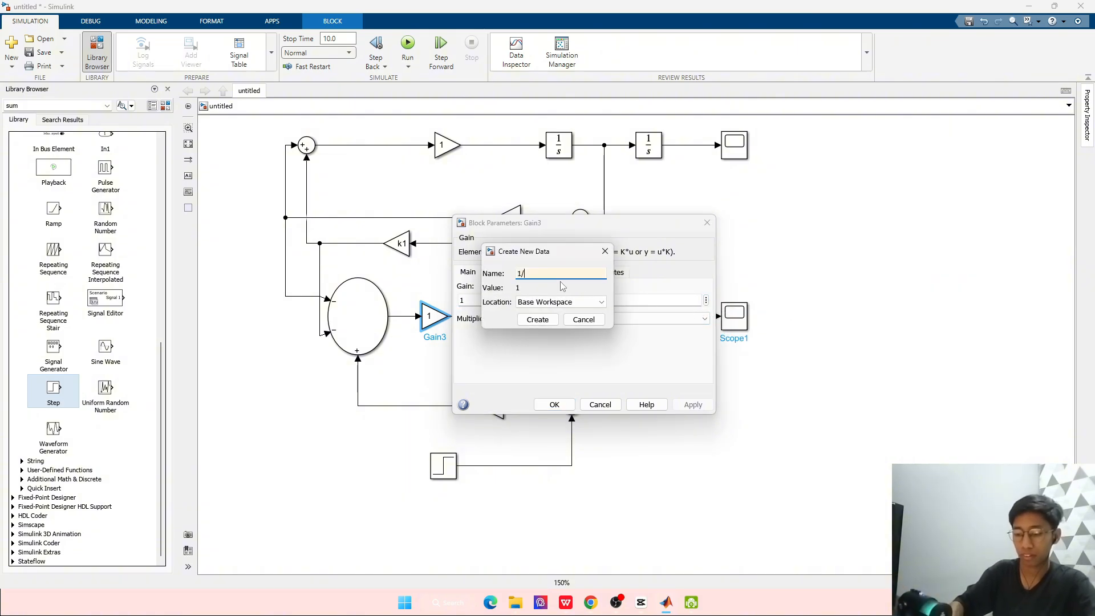
{"action": "key", "text": "ctrl+a"}
{"action": "left_click", "coordinate": [548, 319]}
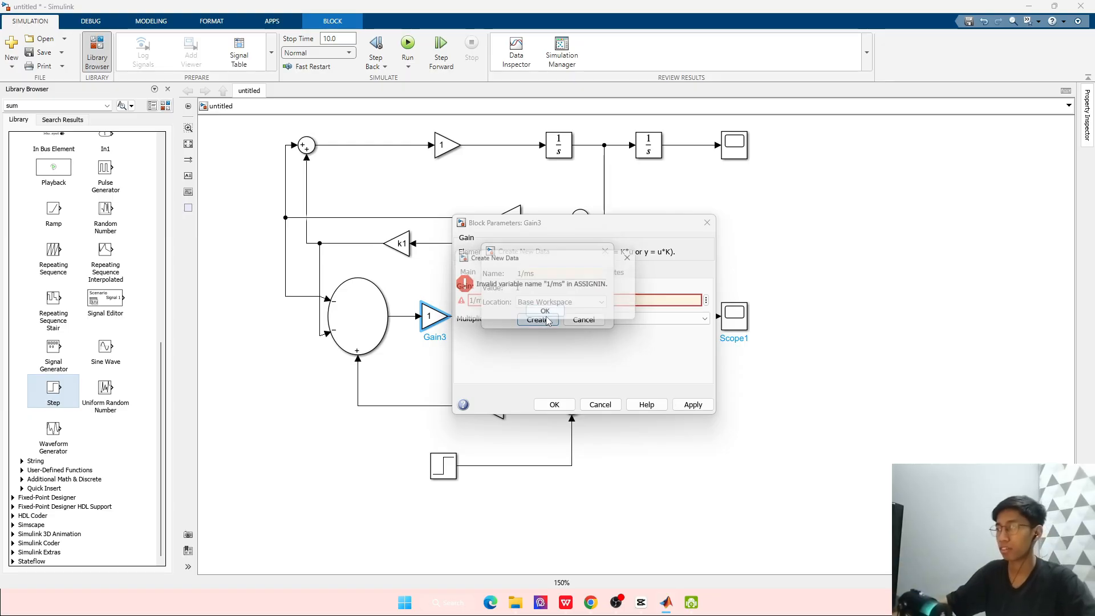
{"action": "left_click", "coordinate": [548, 310]}
{"action": "left_click", "coordinate": [584, 320]}
{"action": "key", "text": "ctrl+a"}
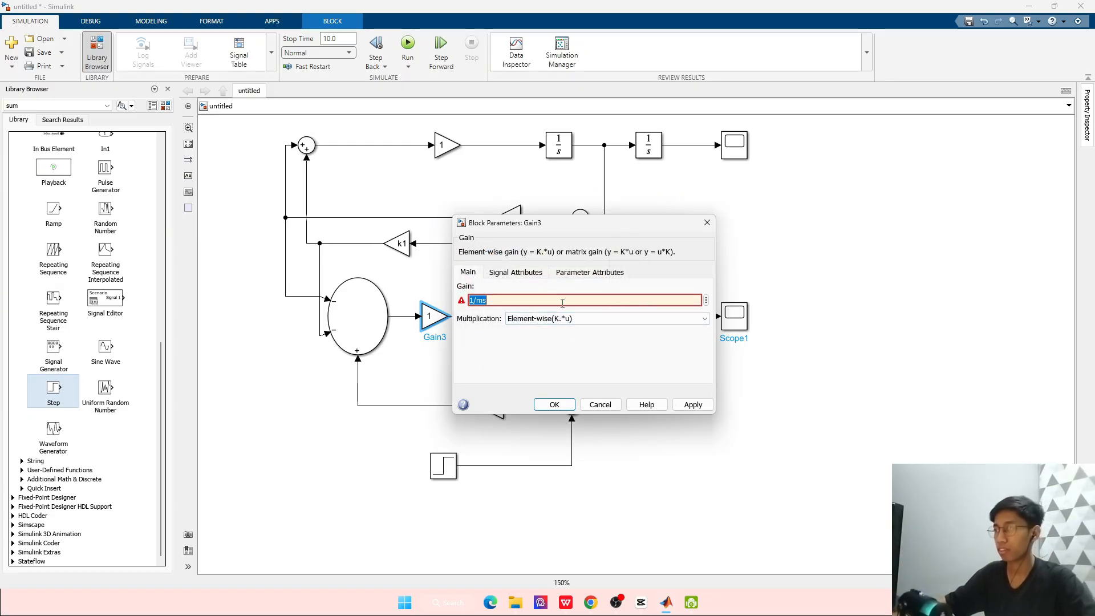
{"action": "type", "text": "1"}
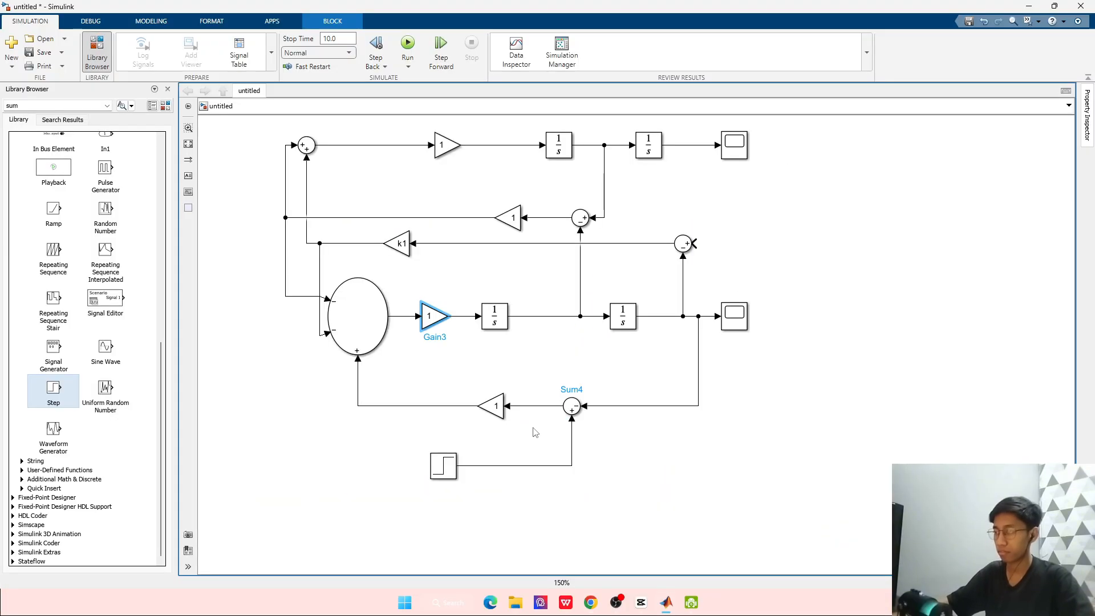
Create the variable k2 with value 1 in the Base Workspace from Gain4 and apply it as the block's gain
{"action": "left_click", "coordinate": [487, 409]}
{"action": "double_click", "coordinate": [488, 408]}
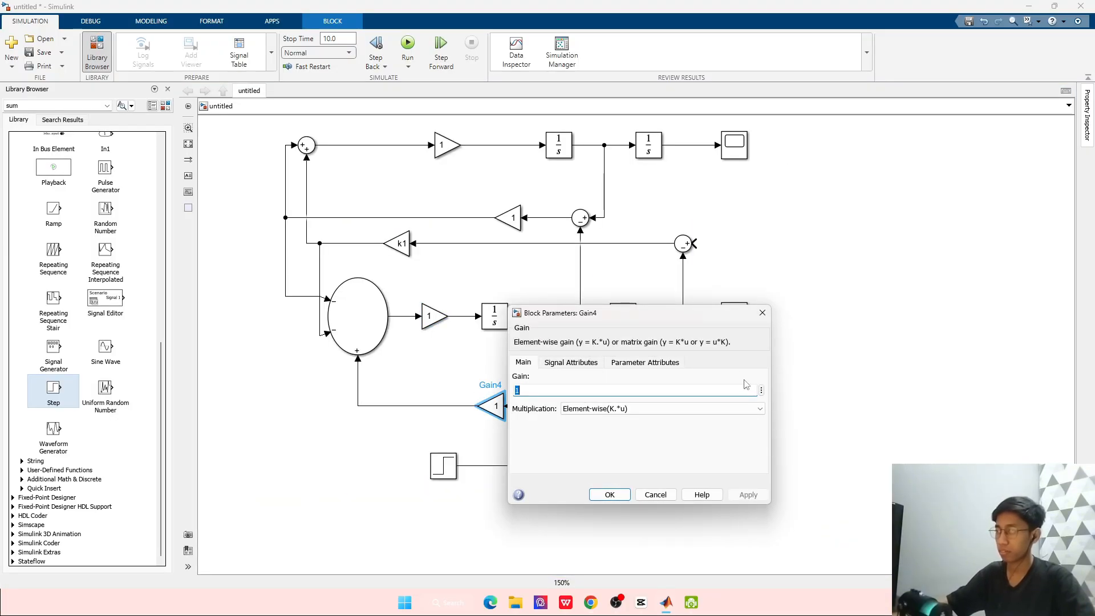
{"action": "left_click", "coordinate": [761, 390]}
{"action": "left_click", "coordinate": [804, 401]}
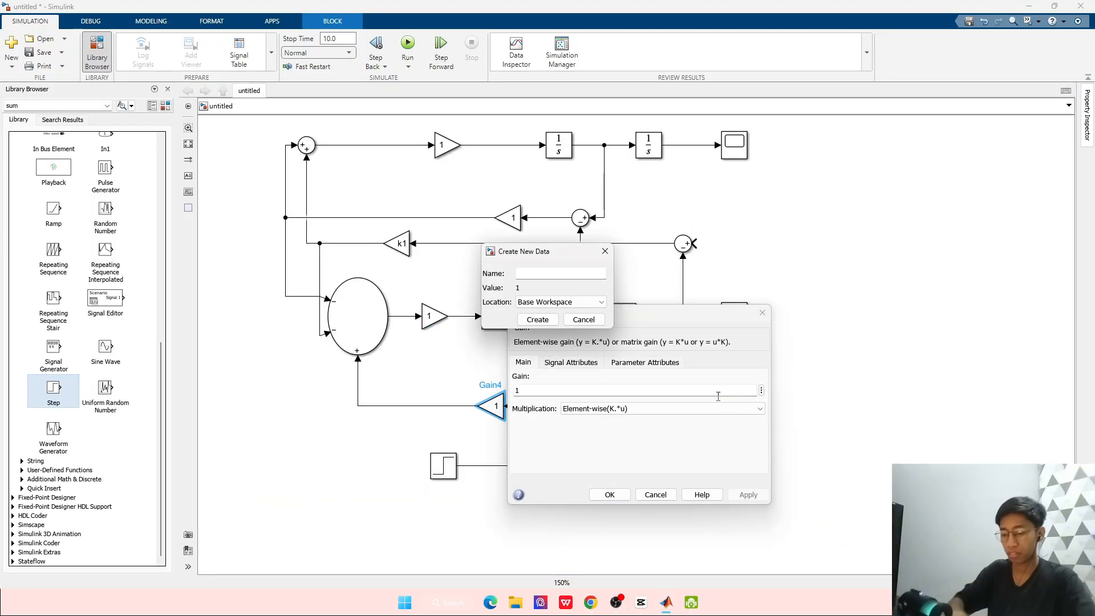
{"action": "left_click", "coordinate": [542, 278]}
{"action": "type", "text": "k2"}
{"action": "key", "text": "Return"}
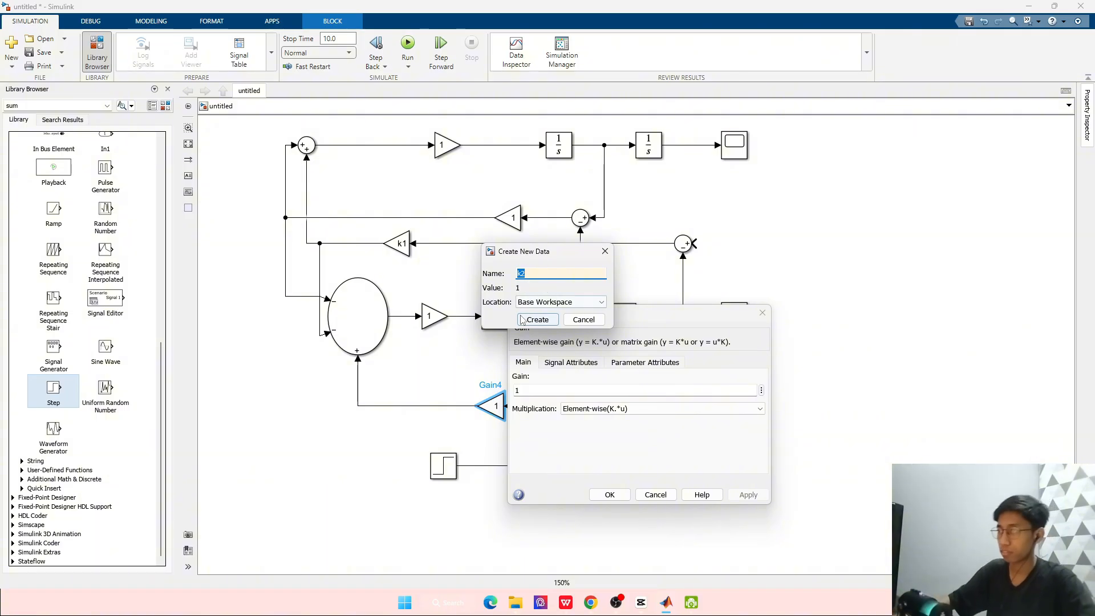
{"action": "left_click", "coordinate": [538, 320]}
{"action": "left_click", "coordinate": [744, 494]}
{"action": "left_click", "coordinate": [609, 494]}
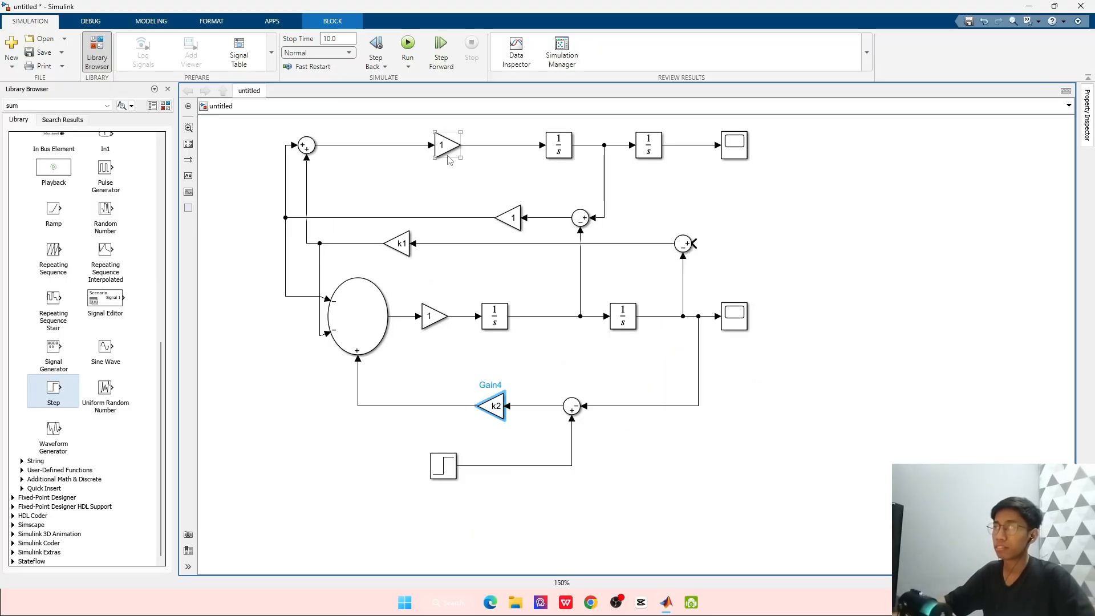
Start creating a variable from the value of the block named Gain, entering 1/bc as its name
{"action": "double_click", "coordinate": [447, 145]}
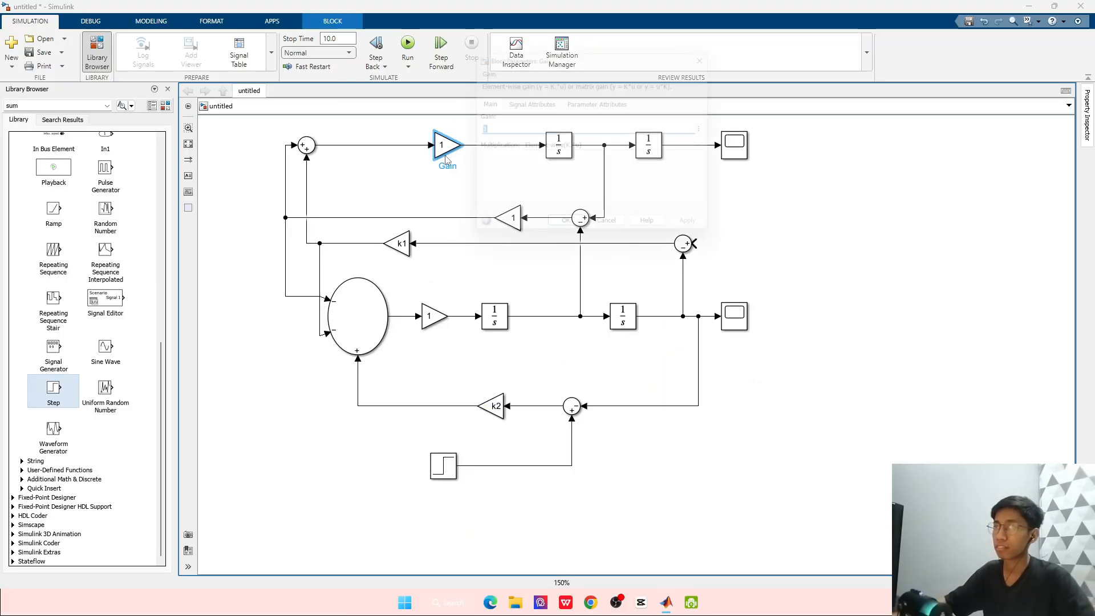
{"action": "left_click", "coordinate": [718, 129]}
{"action": "left_click", "coordinate": [766, 135]}
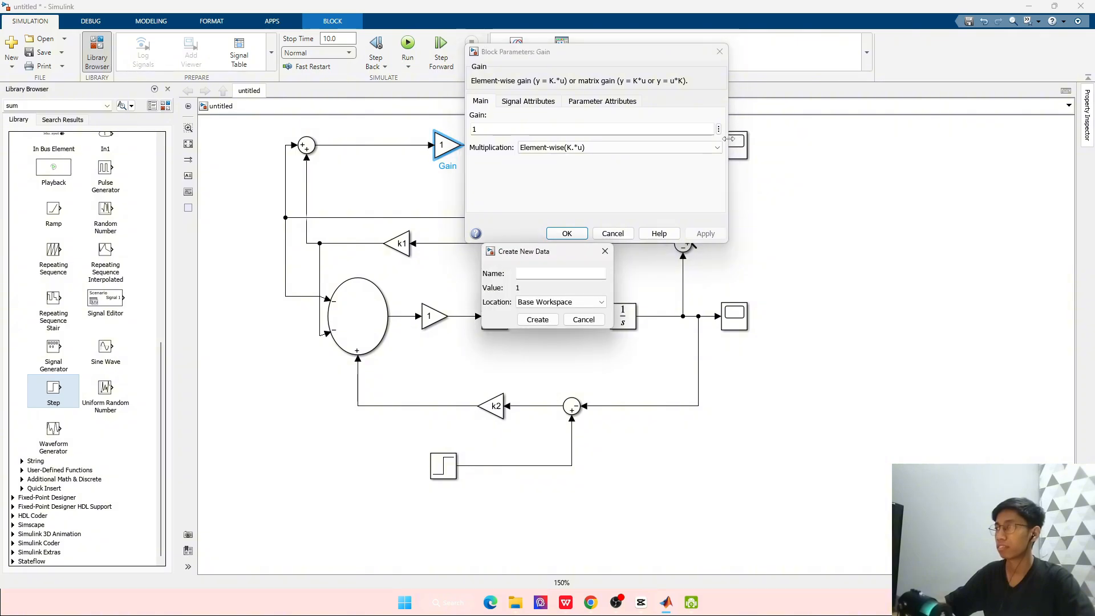
{"action": "left_click", "coordinate": [570, 301]}
{"action": "left_click", "coordinate": [547, 310]}
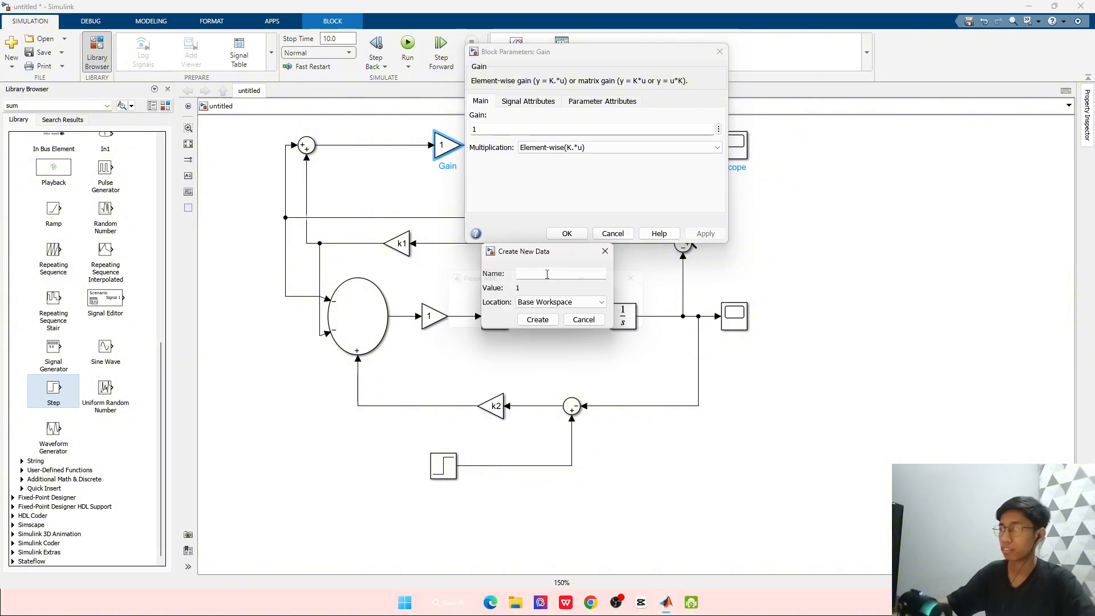
{"action": "left_click", "coordinate": [549, 273]}
{"action": "type", "text": "1/"}
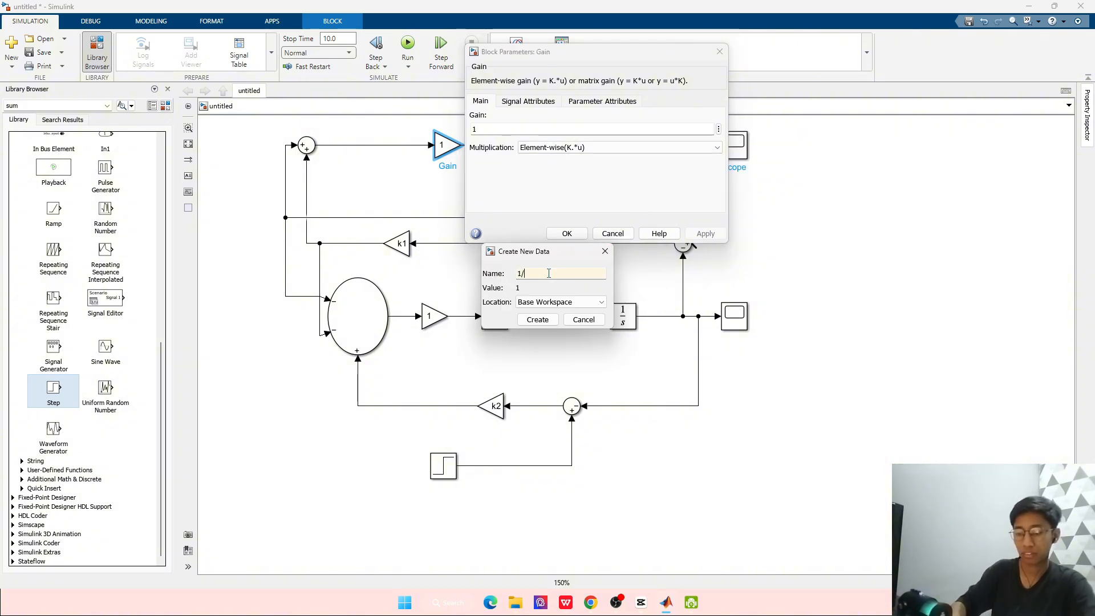
{"action": "type", "text": "bc"}
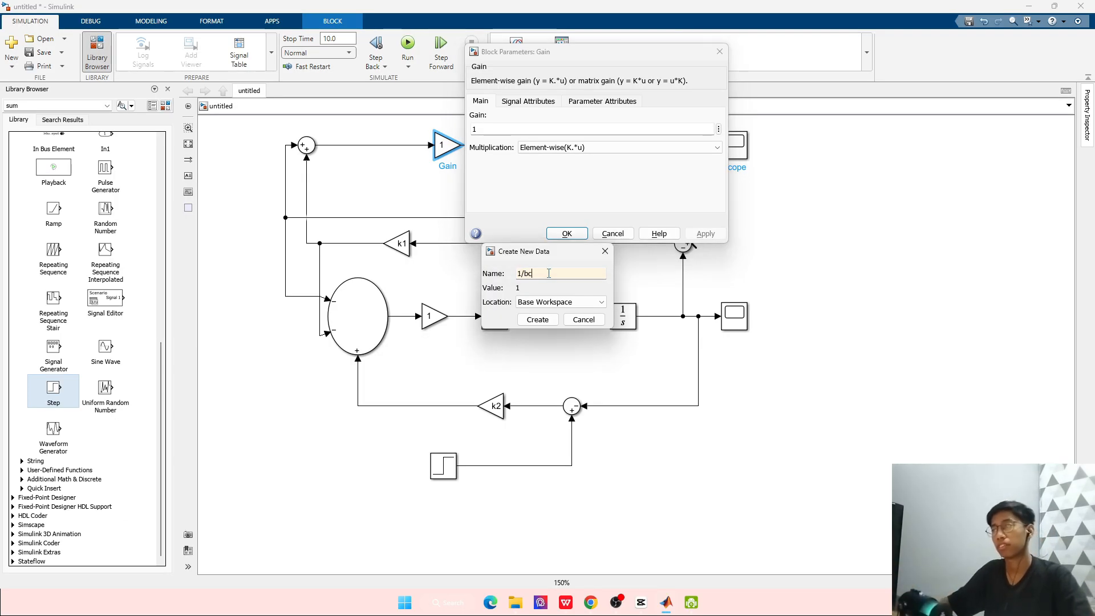
Check the gain labels on the SISTEM PID slide against the variable name entered for the Gain block
{"action": "key", "text": "alt+Tab"}
{"action": "key", "text": "Tab"}
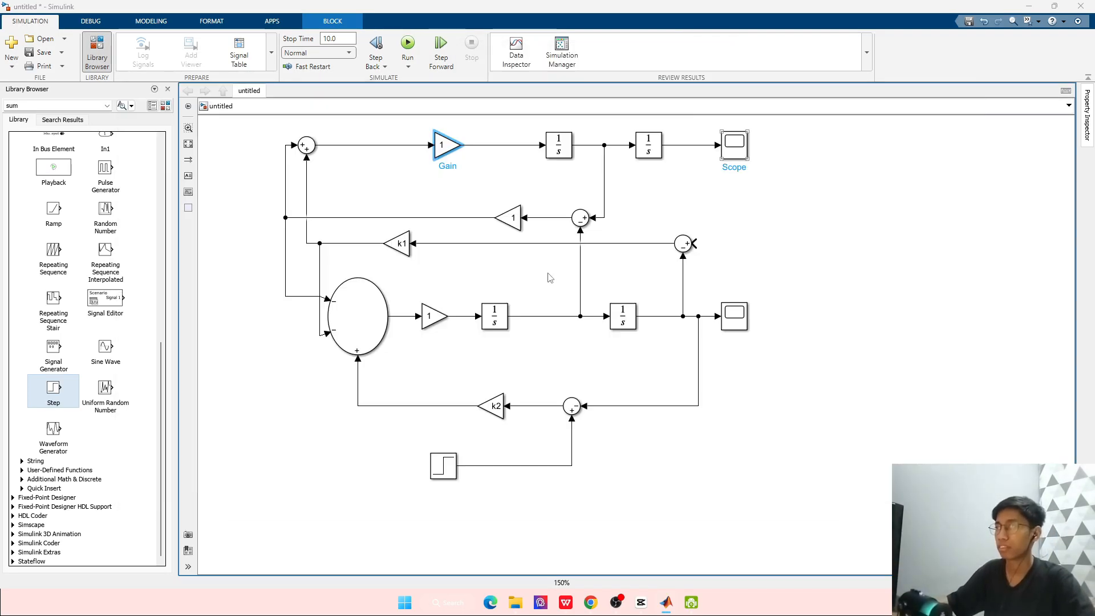
{"action": "key", "text": "alt+Tab"}
{"action": "key", "text": "Tab"}
{"action": "key", "text": "Tab"}
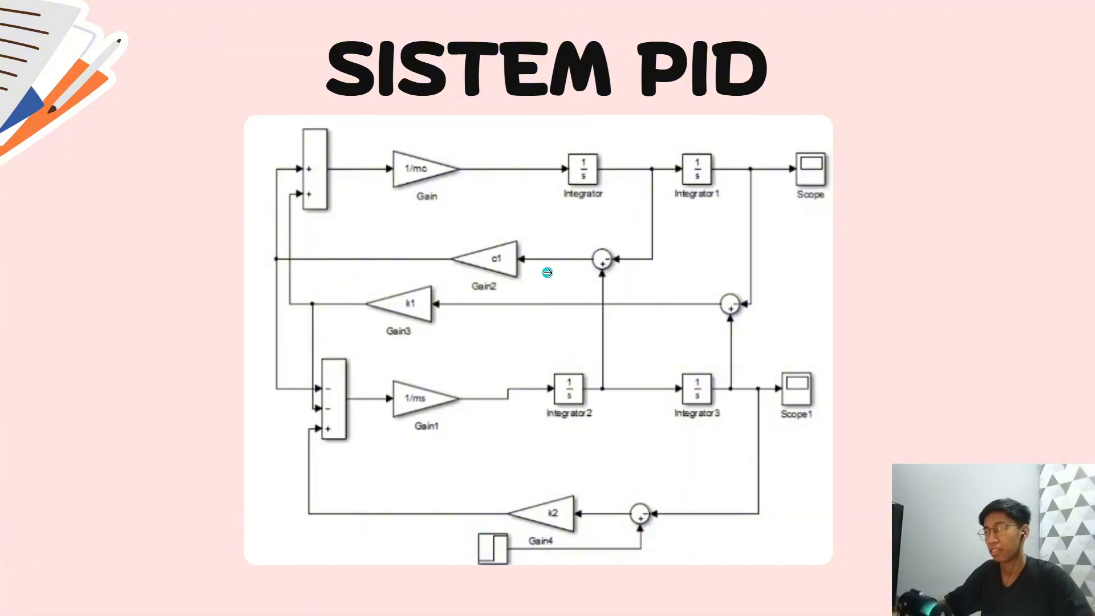
{"action": "key", "text": "alt+Tab"}
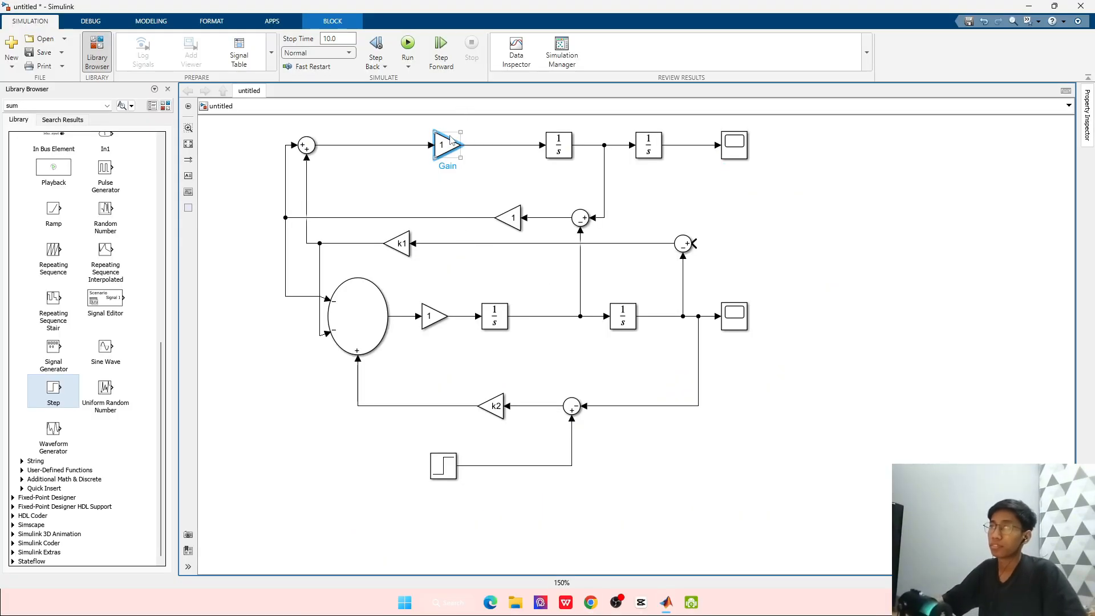
{"action": "double_click", "coordinate": [450, 144]}
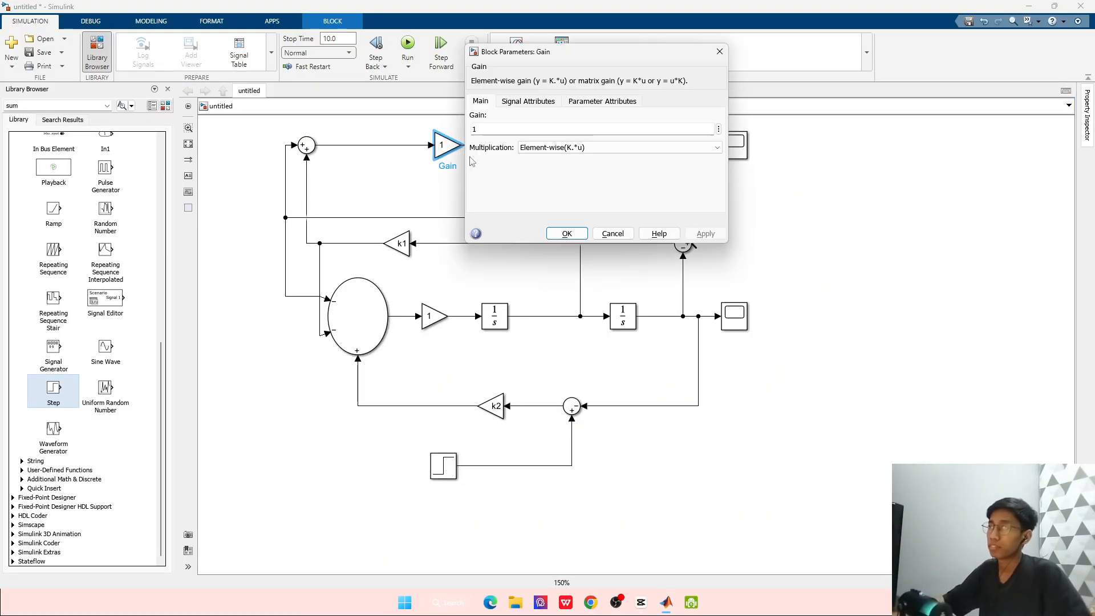
{"action": "left_click", "coordinate": [718, 129]}
{"action": "left_click", "coordinate": [758, 140]}
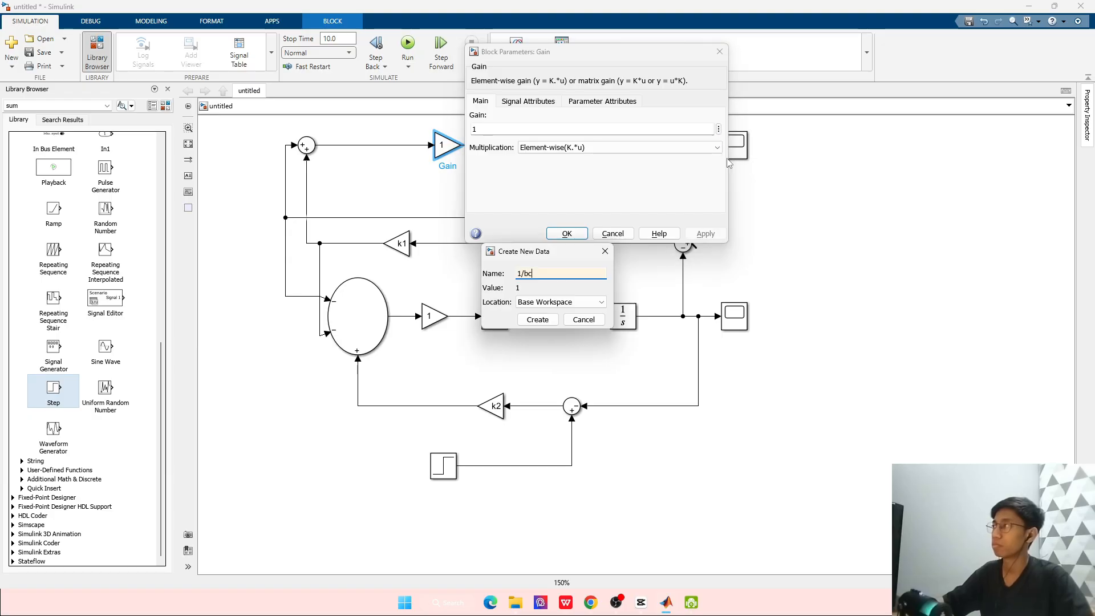
{"action": "key", "text": "alt+Tab"}
{"action": "left_click", "coordinate": [549, 276]}
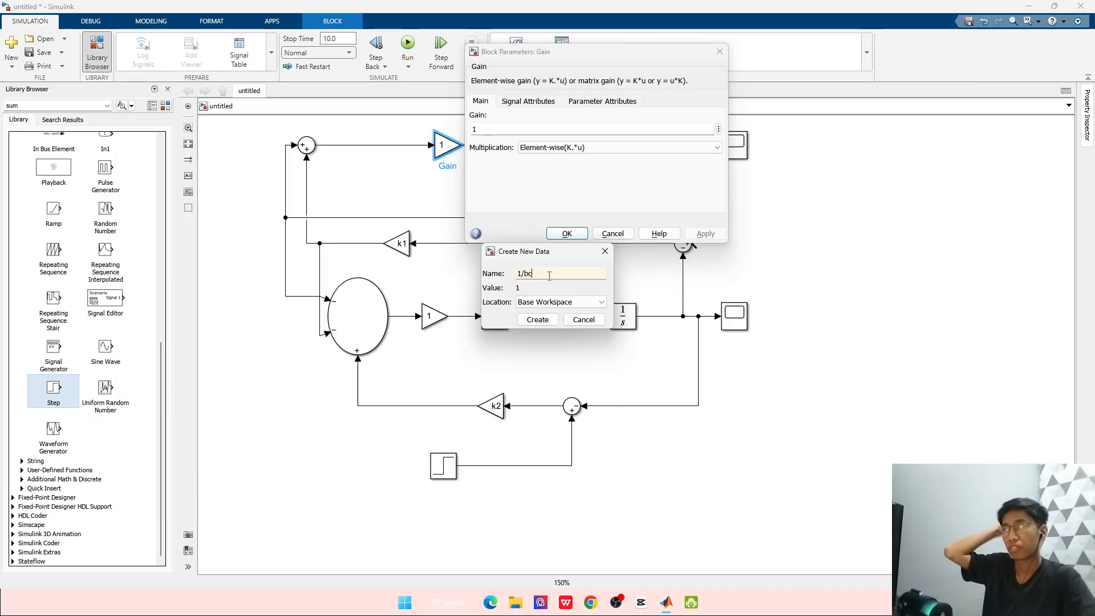
{"action": "key", "text": "alt+Tab"}
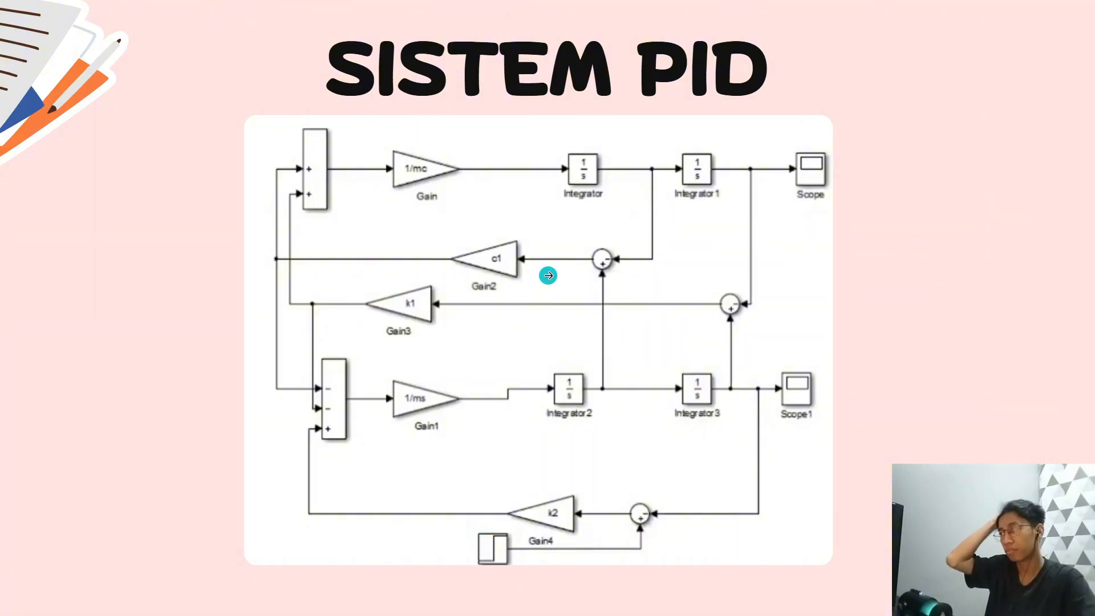
Try to create the Gain block's variable under the name 1/mc, and close the block's parameters
{"action": "key", "text": "alt+Tab"}
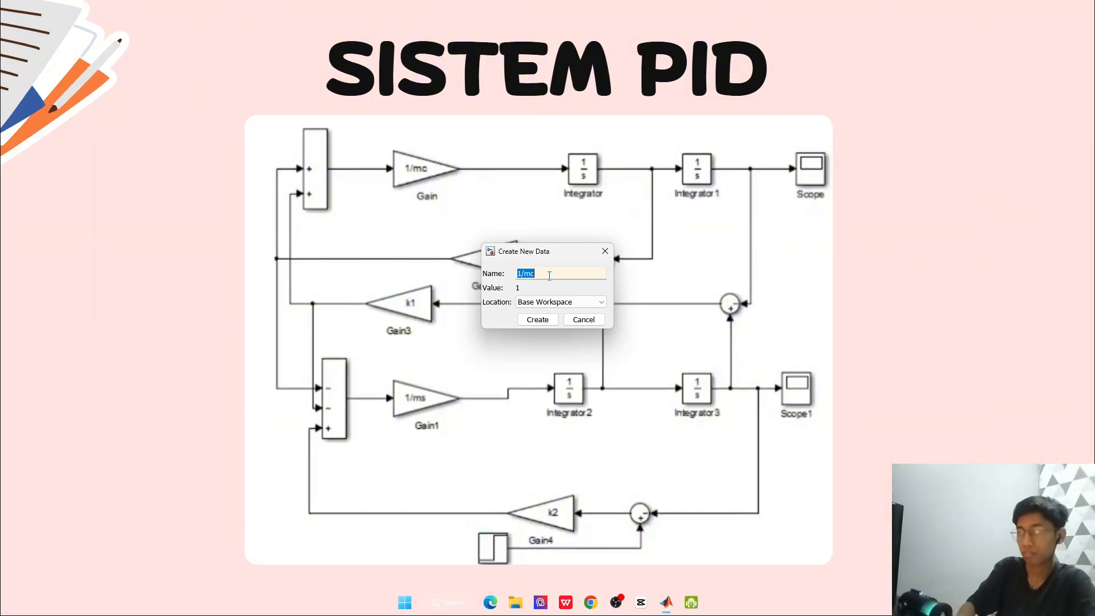
{"action": "left_click", "coordinate": [546, 322]}
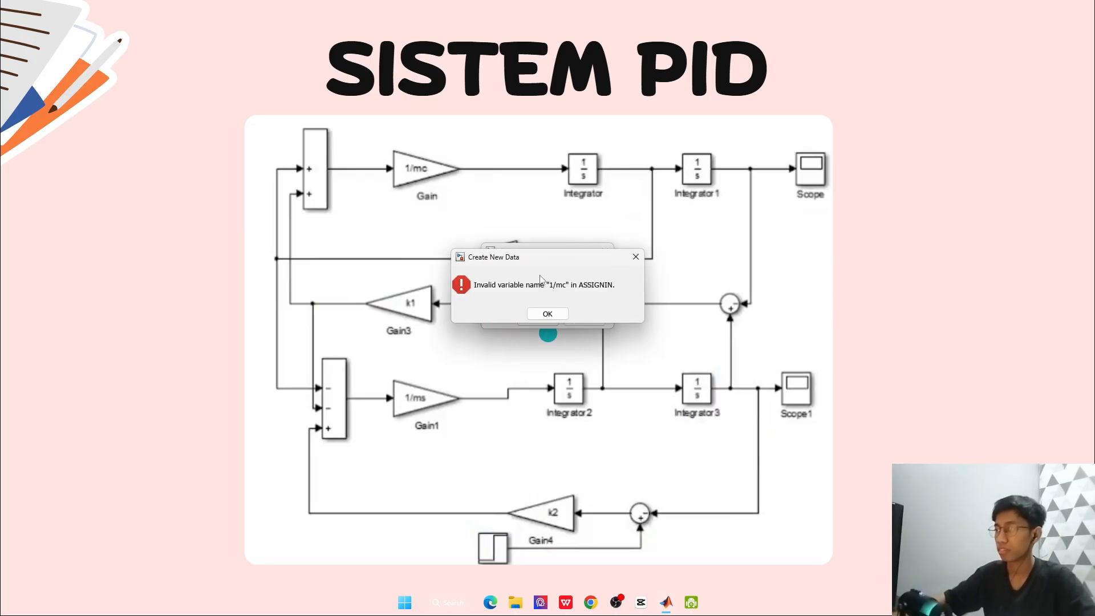
{"action": "left_click", "coordinate": [557, 315]}
{"action": "left_click", "coordinate": [579, 322]}
{"action": "key", "text": "alt+Tab"}
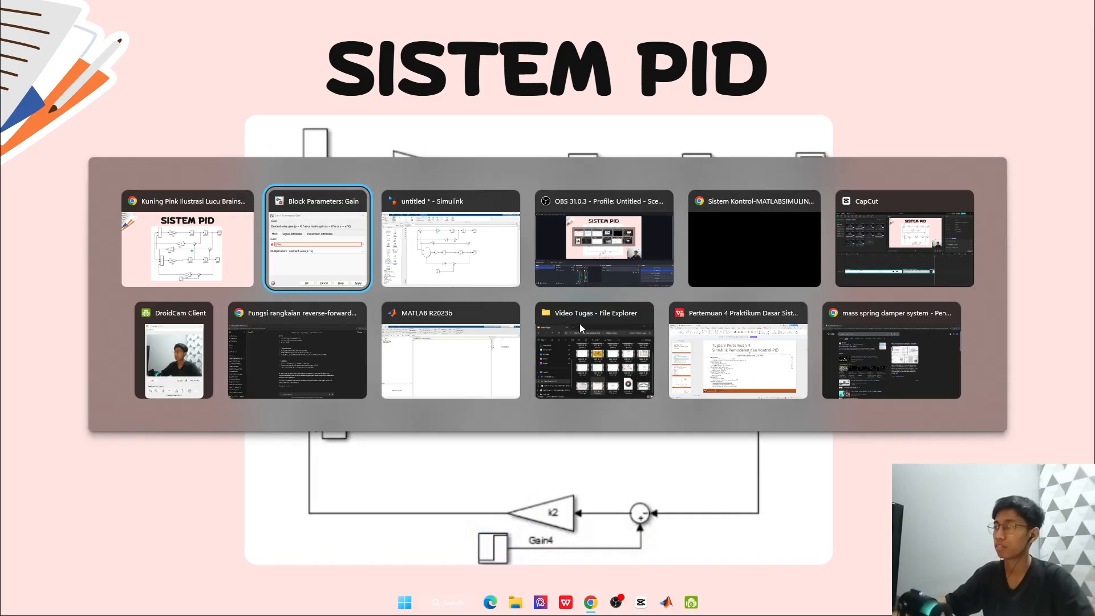
{"action": "key", "text": "alt+Tab"}
{"action": "key", "text": "alt+Tab"}
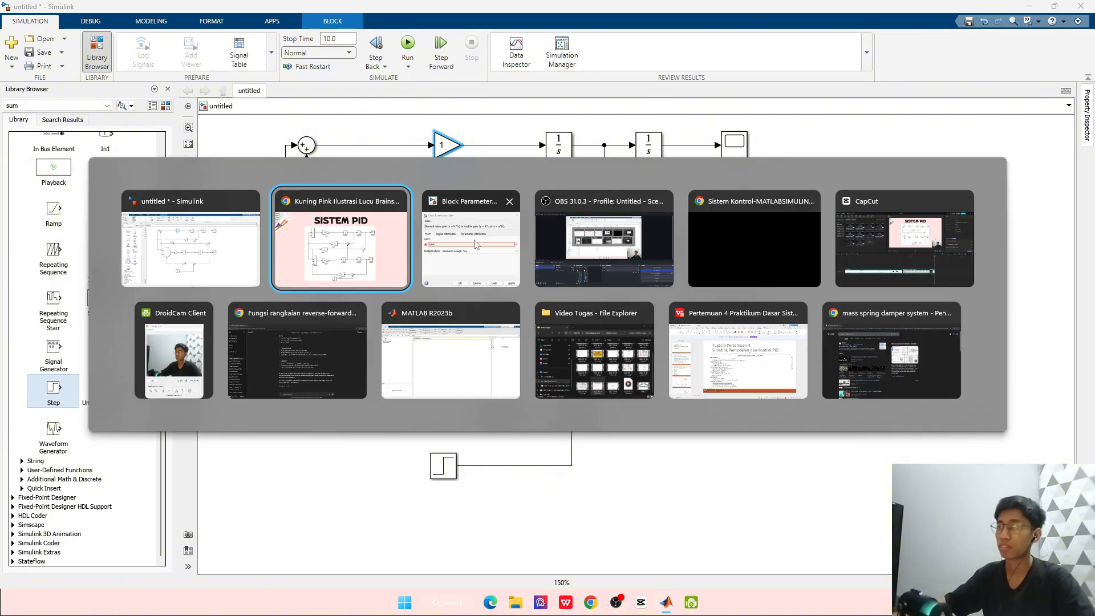
{"action": "left_click", "coordinate": [509, 201]}
{"action": "left_click", "coordinate": [298, 252]}
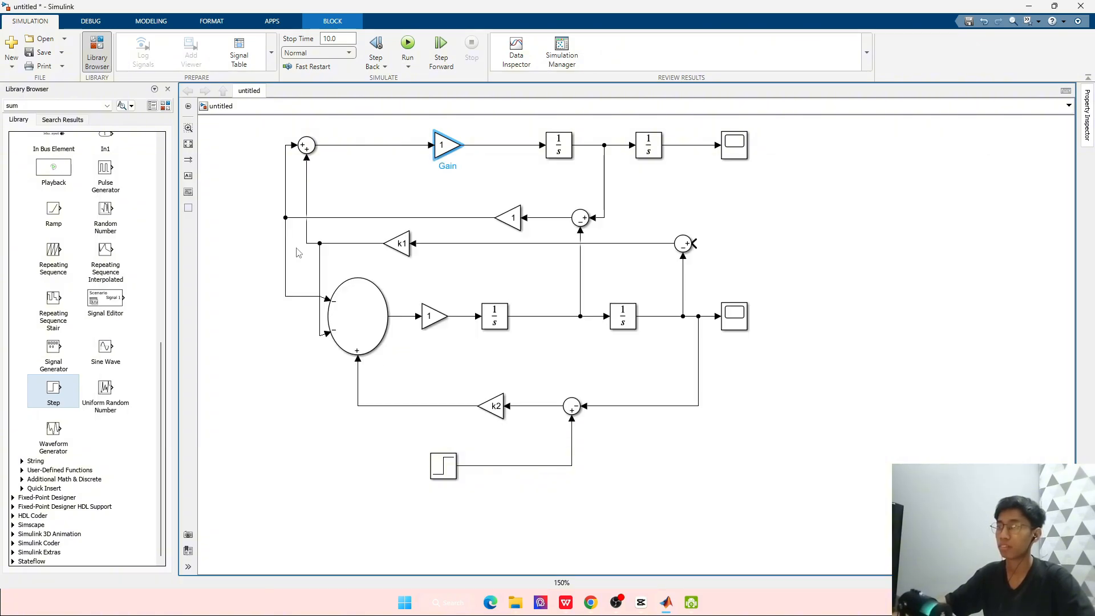
Reopen the Gain block's parameters and try the variable name 1/mc again in the Base Workspace
{"action": "double_click", "coordinate": [456, 137]}
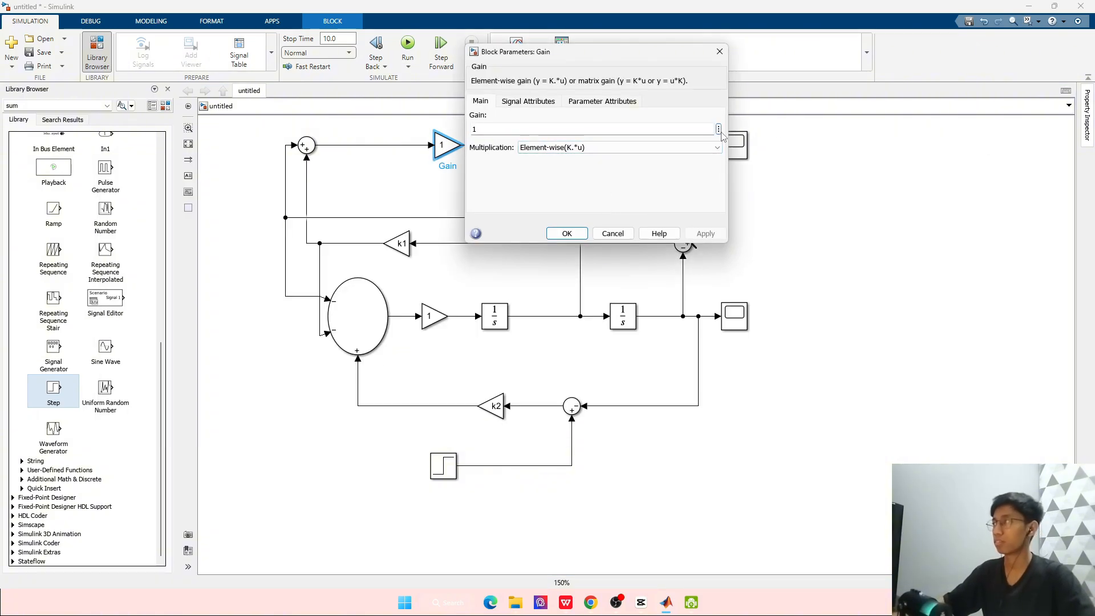
{"action": "left_click", "coordinate": [718, 129]}
{"action": "left_click", "coordinate": [744, 141]}
{"action": "left_click", "coordinate": [559, 301]}
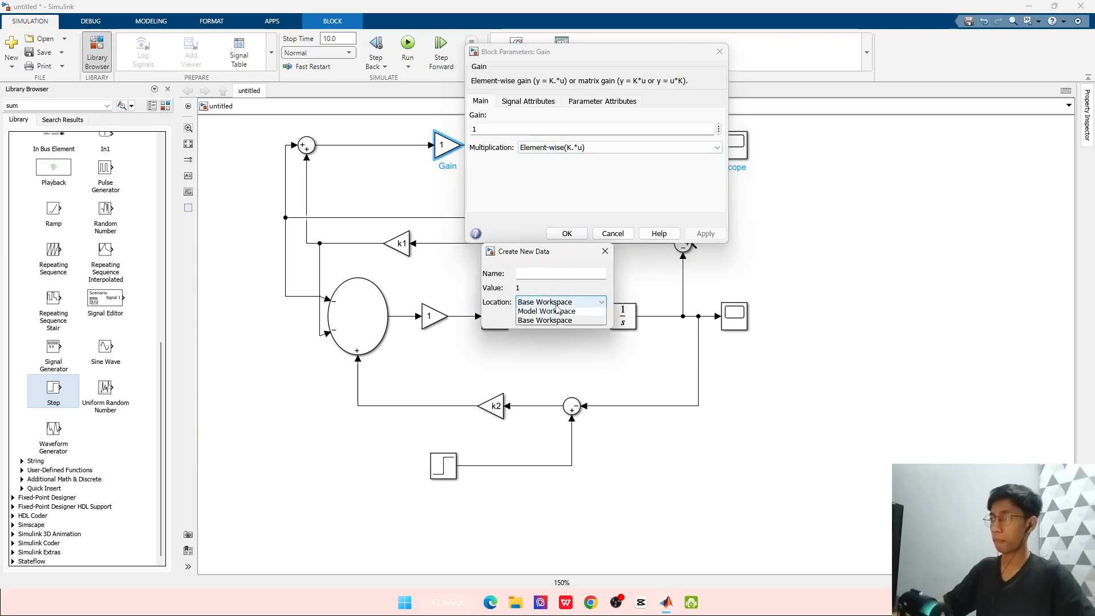
{"action": "left_click", "coordinate": [547, 313]}
{"action": "left_click", "coordinate": [531, 320]}
{"action": "type", "text": "1/mc"}
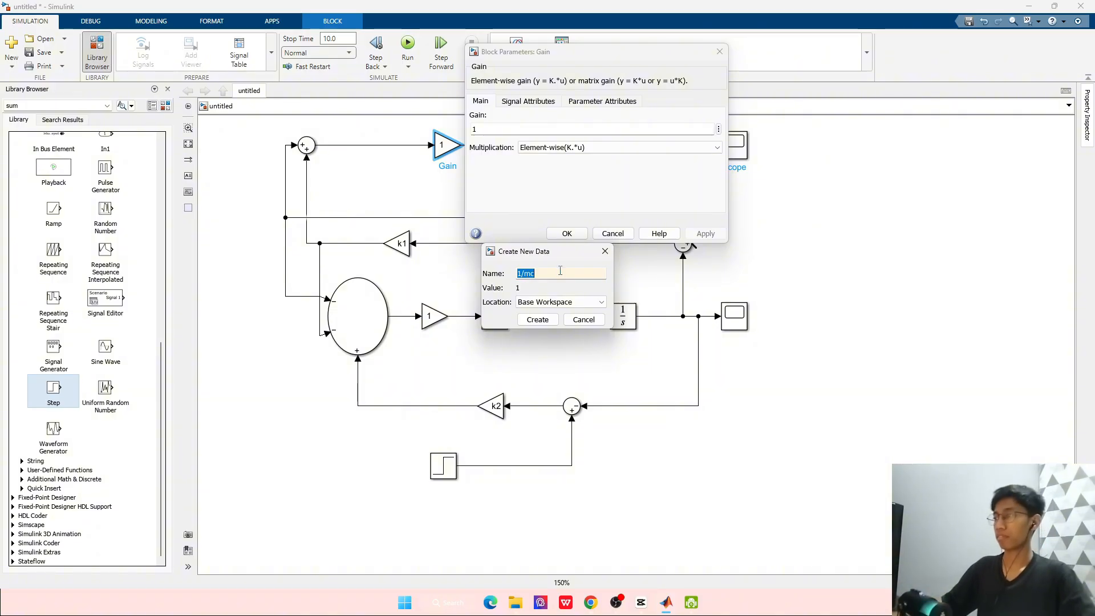
{"action": "left_click", "coordinate": [537, 319]}
{"action": "left_click", "coordinate": [548, 314]}
{"action": "left_click", "coordinate": [585, 322]}
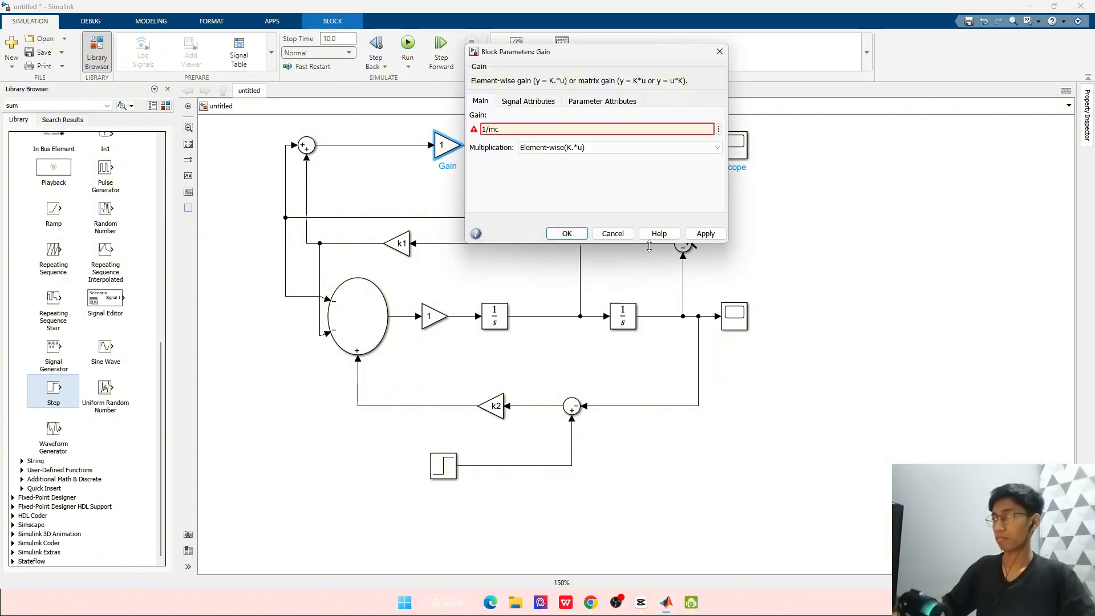
Try applying 1/mc directly as the gain of the Gain block, and set it back to 1
{"action": "left_click", "coordinate": [704, 233]}
{"action": "left_click", "coordinate": [577, 234]}
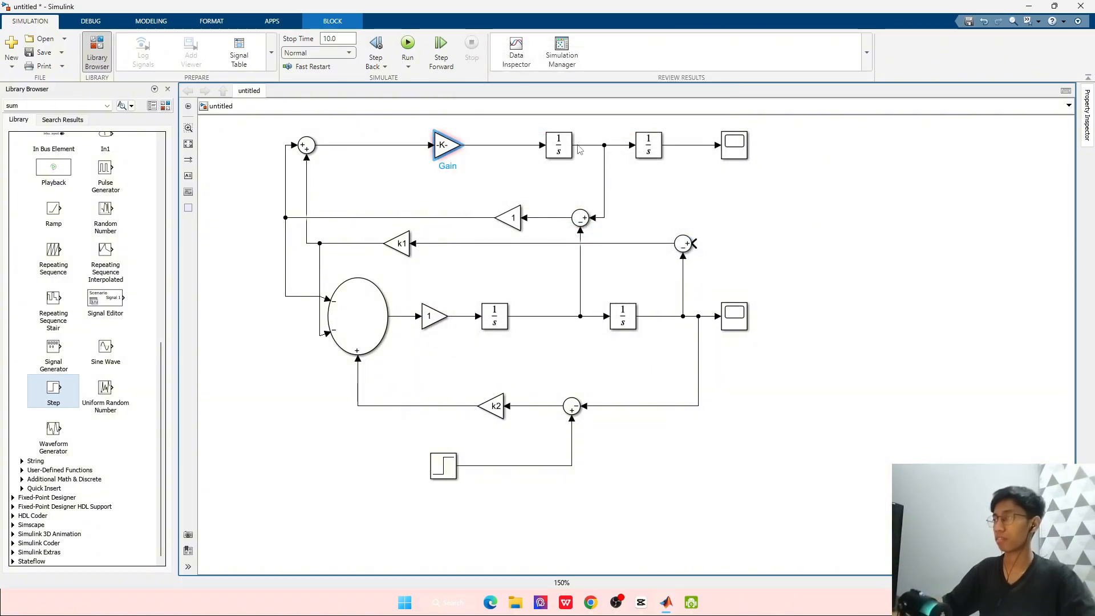
{"action": "double_click", "coordinate": [446, 142]}
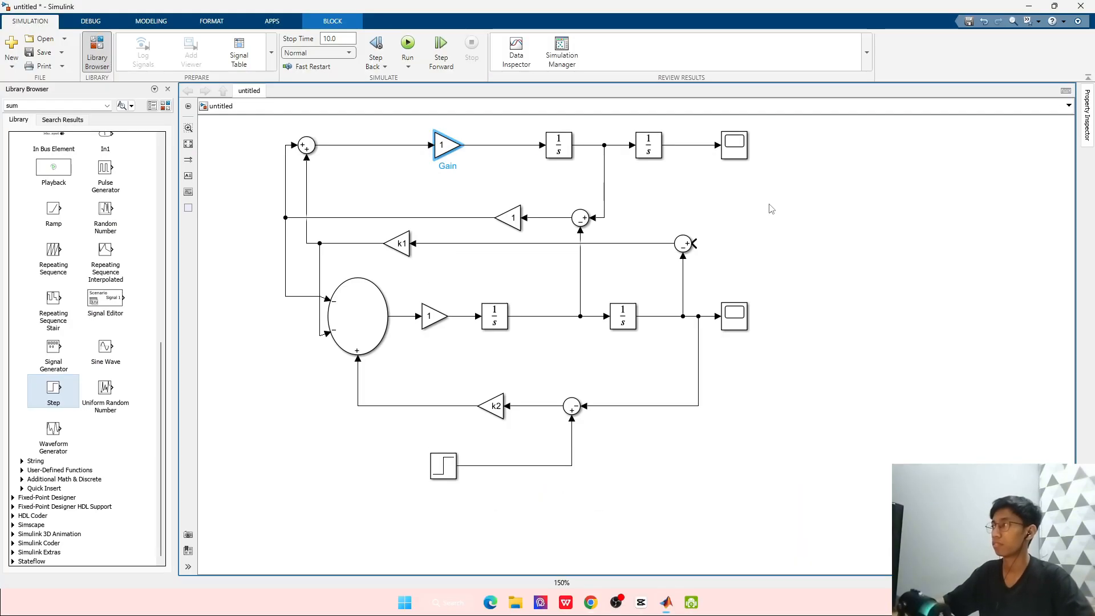
Connect the open input of the sum block feeding the k1 gain to the line between the upper second integrator and its scope
{"action": "left_click", "coordinate": [697, 244]}
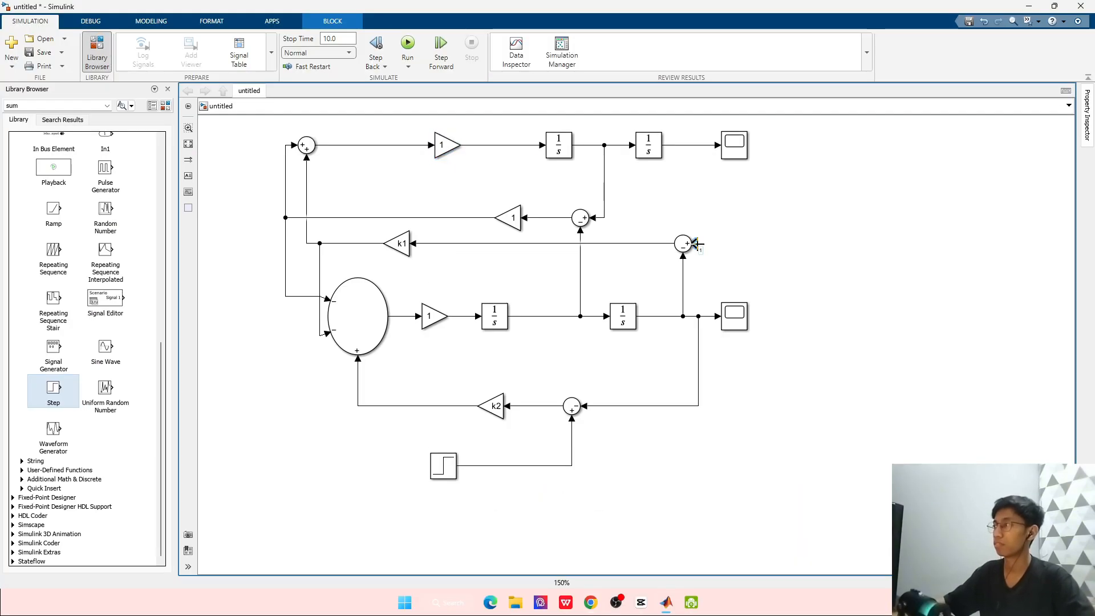
{"action": "left_click_drag", "start_coordinate": [698, 167], "coordinate": [704, 144]}
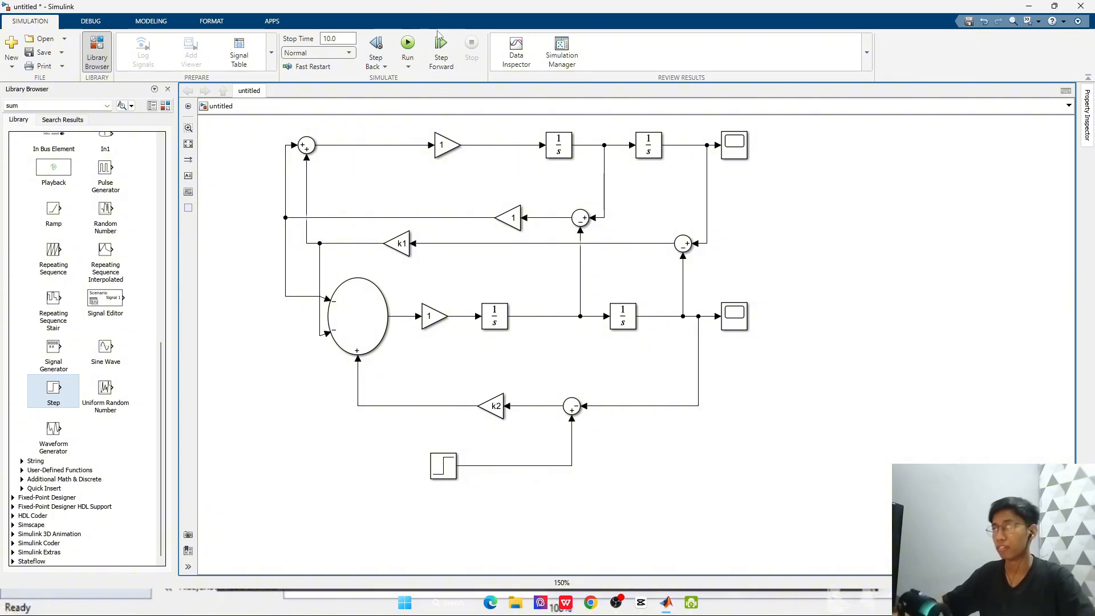
Set the final value of the Step block to 30
{"action": "double_click", "coordinate": [441, 457]}
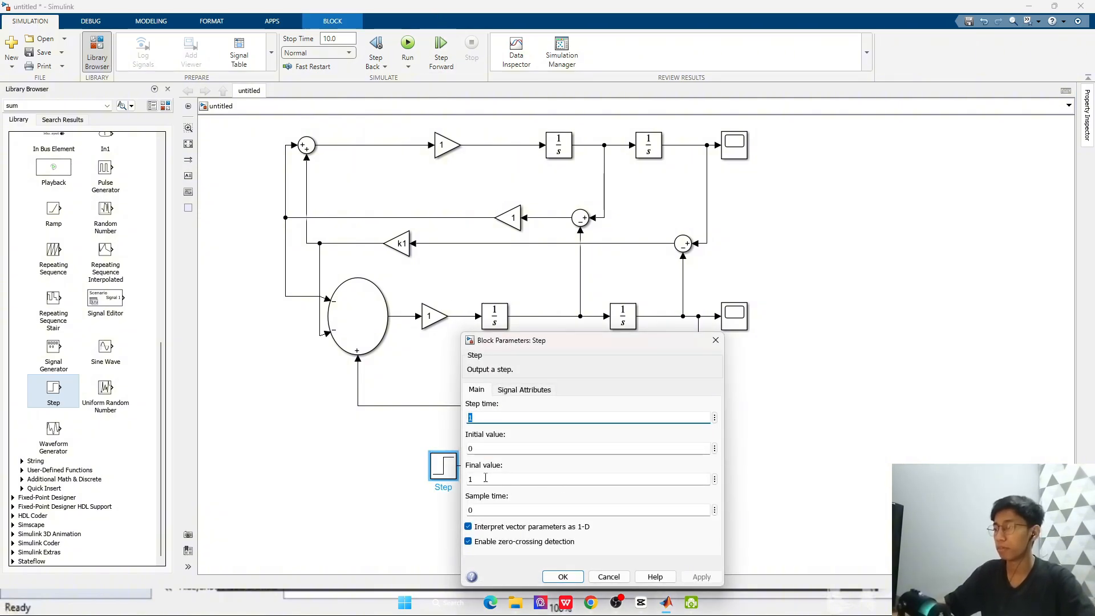
{"action": "double_click", "coordinate": [511, 480]}
{"action": "type", "text": "30"}
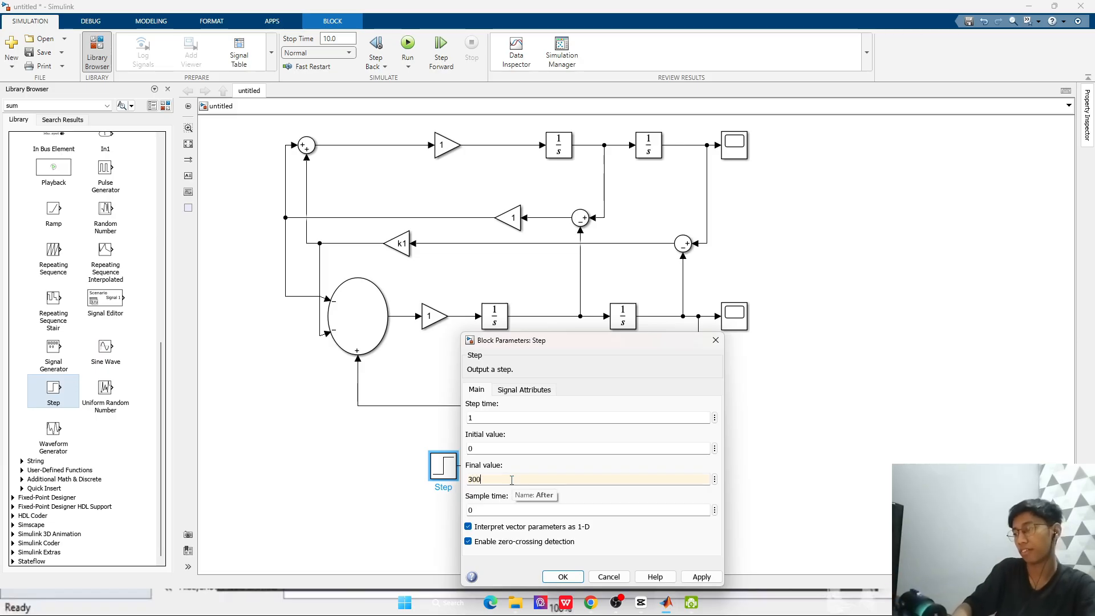
{"action": "key", "text": "Return"}
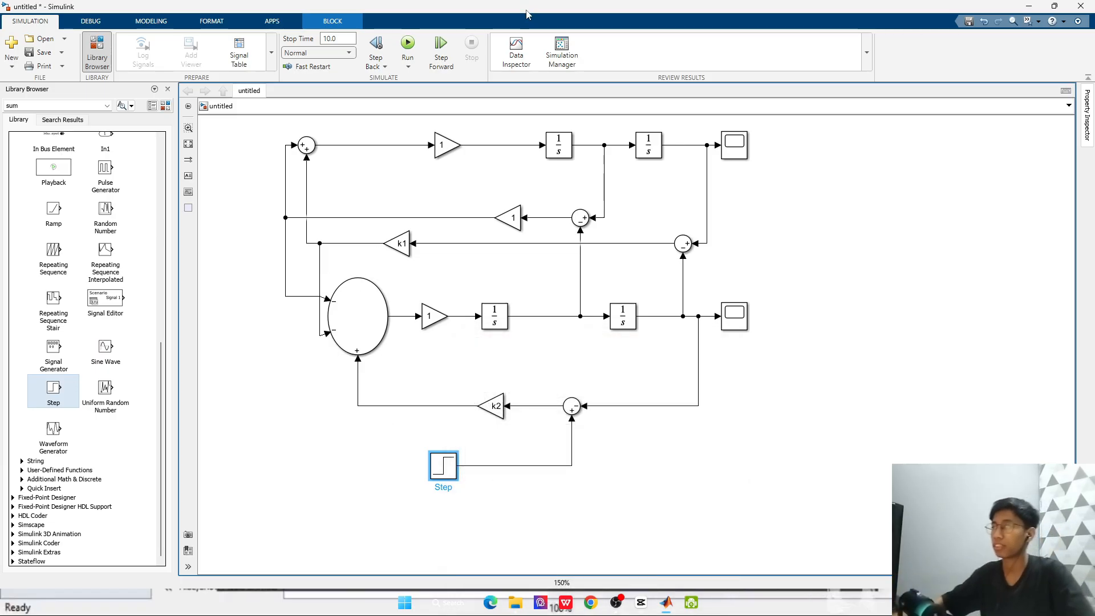
Run the simulation, view the plot of the upper scope, and close its window
{"action": "left_click", "coordinate": [407, 46]}
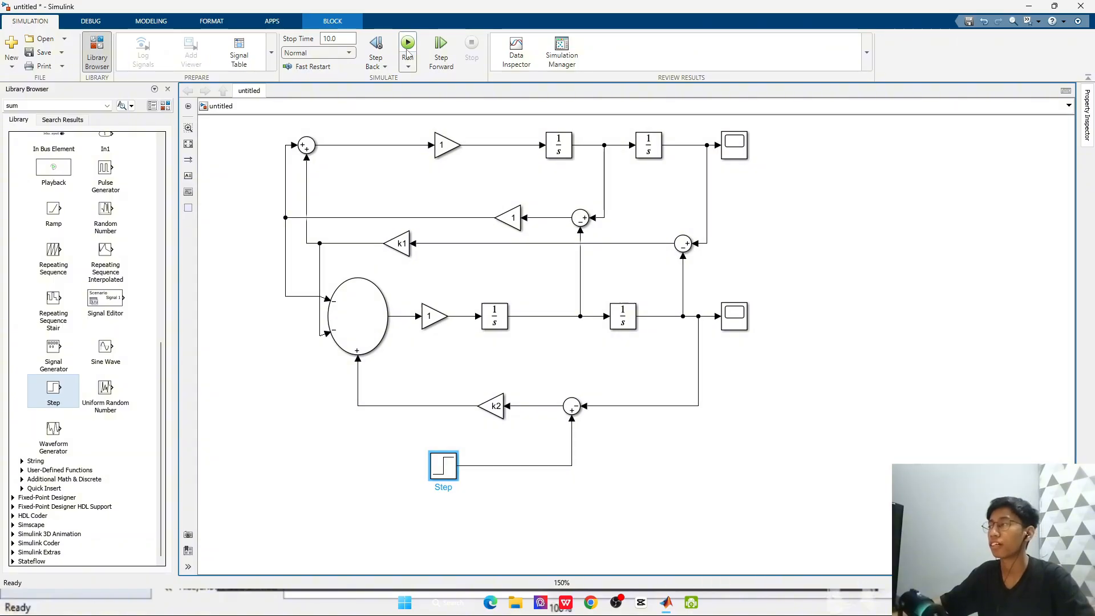
{"action": "double_click", "coordinate": [731, 153]}
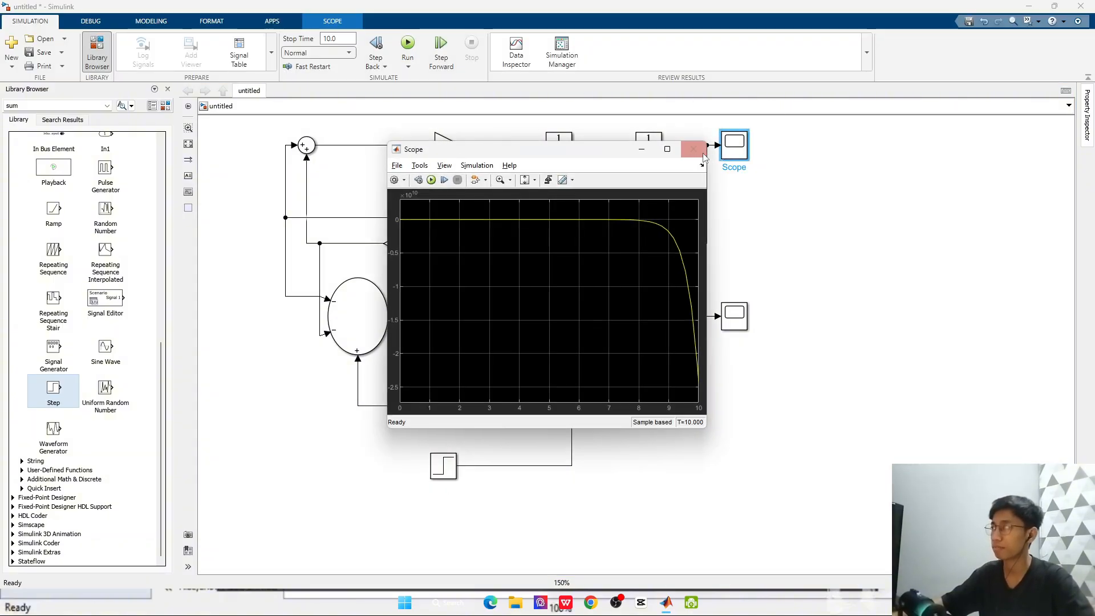
{"action": "left_click", "coordinate": [693, 149]}
{"action": "double_click", "coordinate": [728, 156]}
{"action": "left_click", "coordinate": [693, 149]}
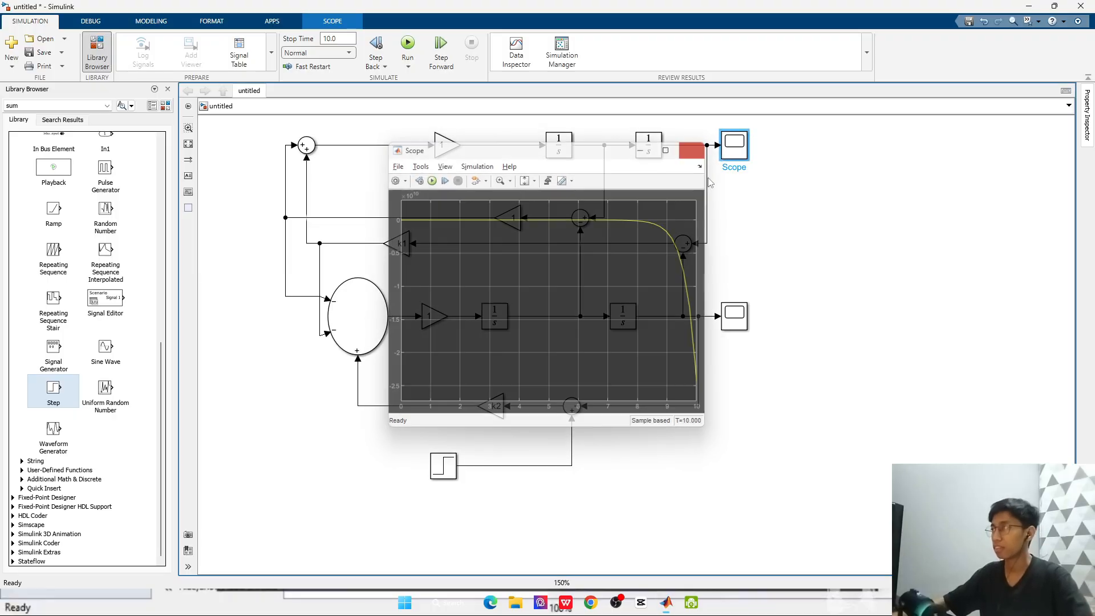
View the plot of the lower scope in a maximized window, and close it
{"action": "left_click", "coordinate": [737, 324]}
{"action": "double_click", "coordinate": [737, 324]}
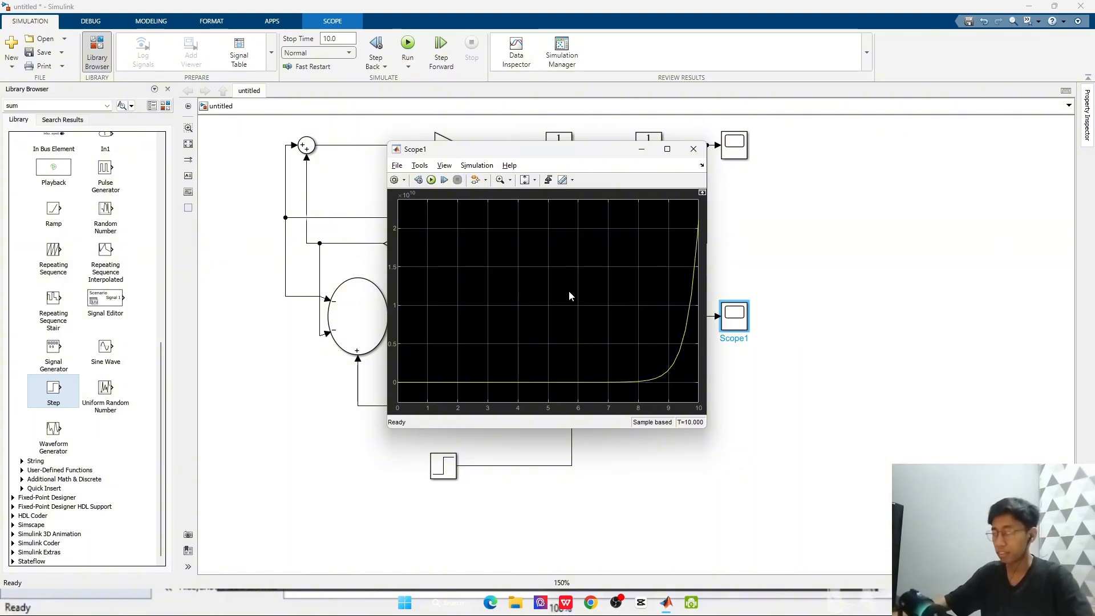
{"action": "left_click", "coordinate": [666, 150]}
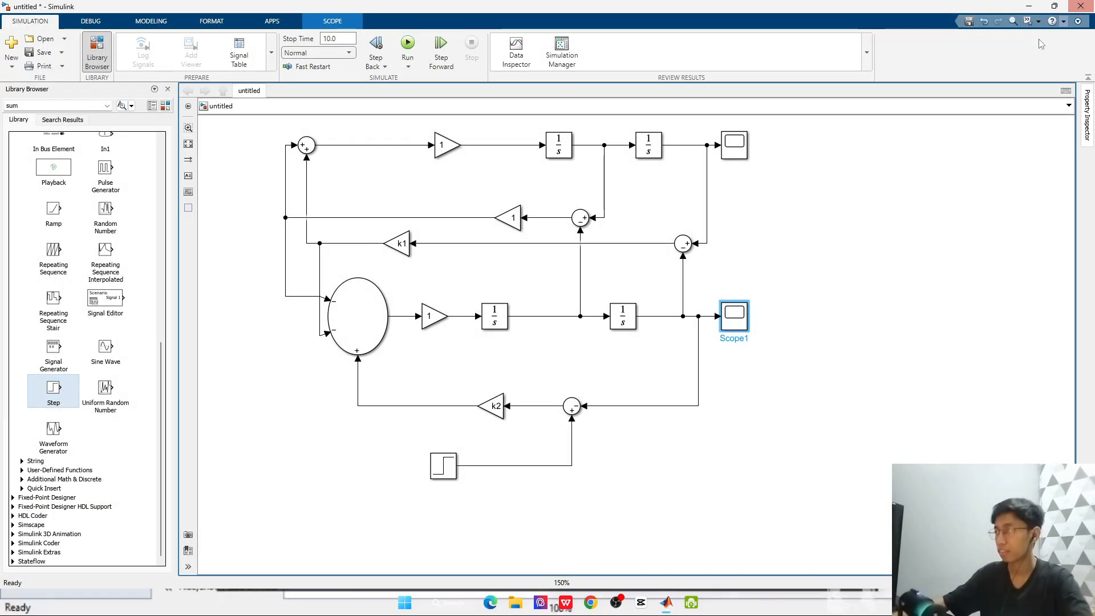
Reopen the upper scope to examine its plot again, and close it
{"action": "double_click", "coordinate": [735, 150]}
{"action": "left_click", "coordinate": [693, 149]}
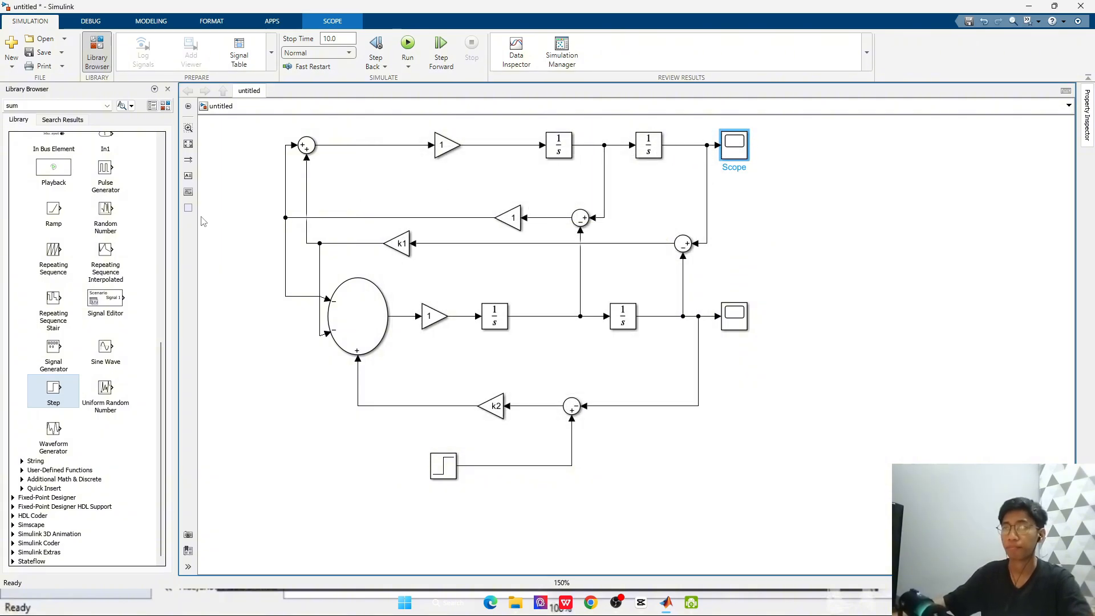
{"action": "double_click", "coordinate": [740, 153]}
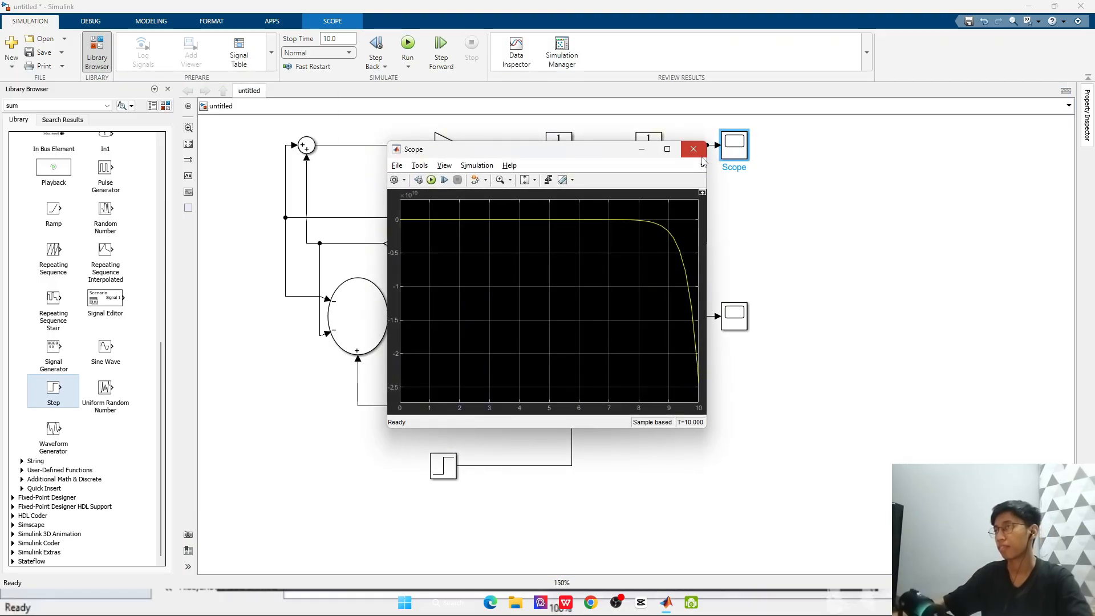
{"action": "left_click", "coordinate": [700, 155]}
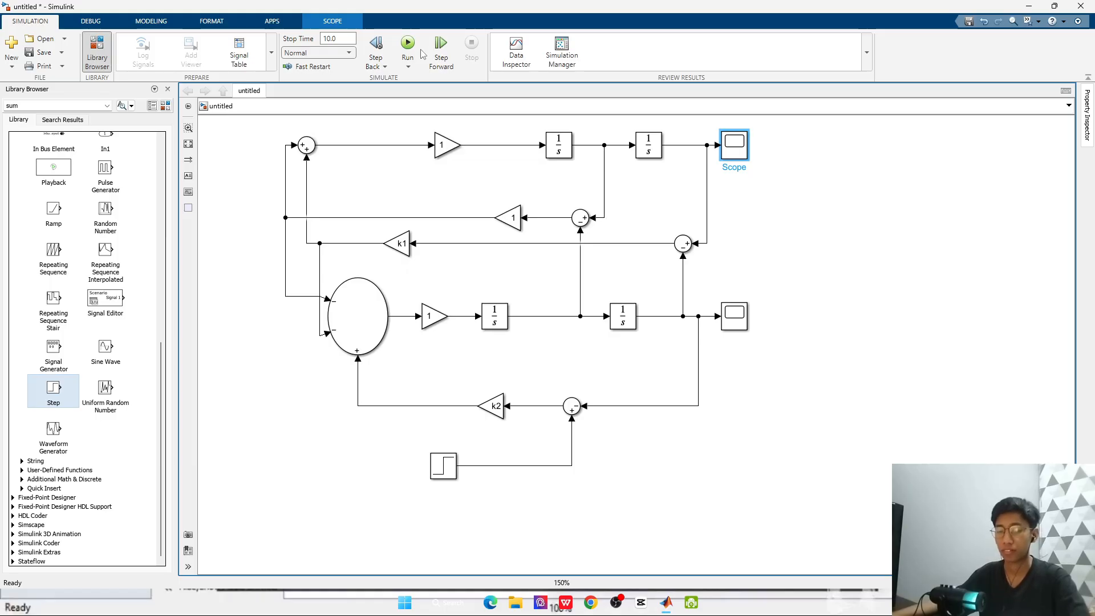
{"action": "key", "text": "ctrl+s"}
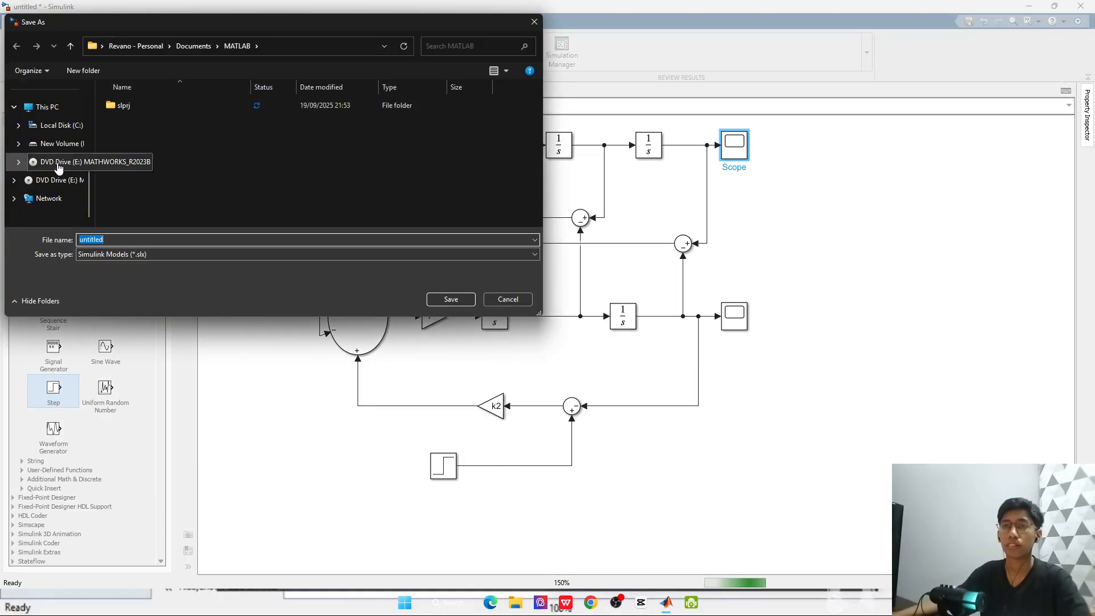
{"action": "left_click", "coordinate": [60, 143]}
{"action": "scroll", "coordinate": [187, 138], "scroll_direction": "down", "scroll_amount": 2}
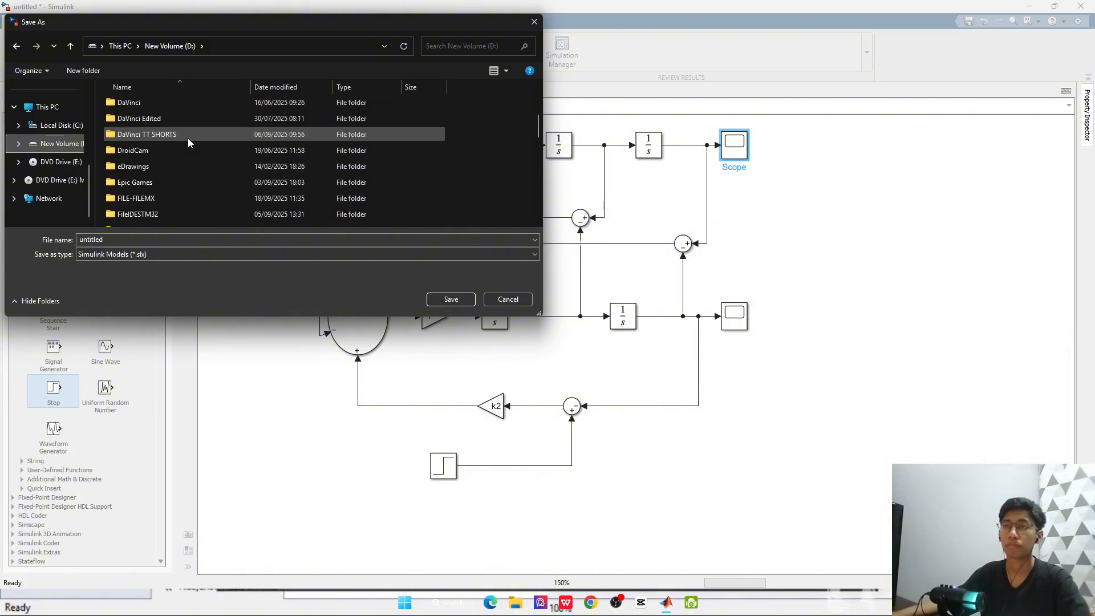
{"action": "scroll", "coordinate": [187, 137], "scroll_direction": "up", "scroll_amount": 3}
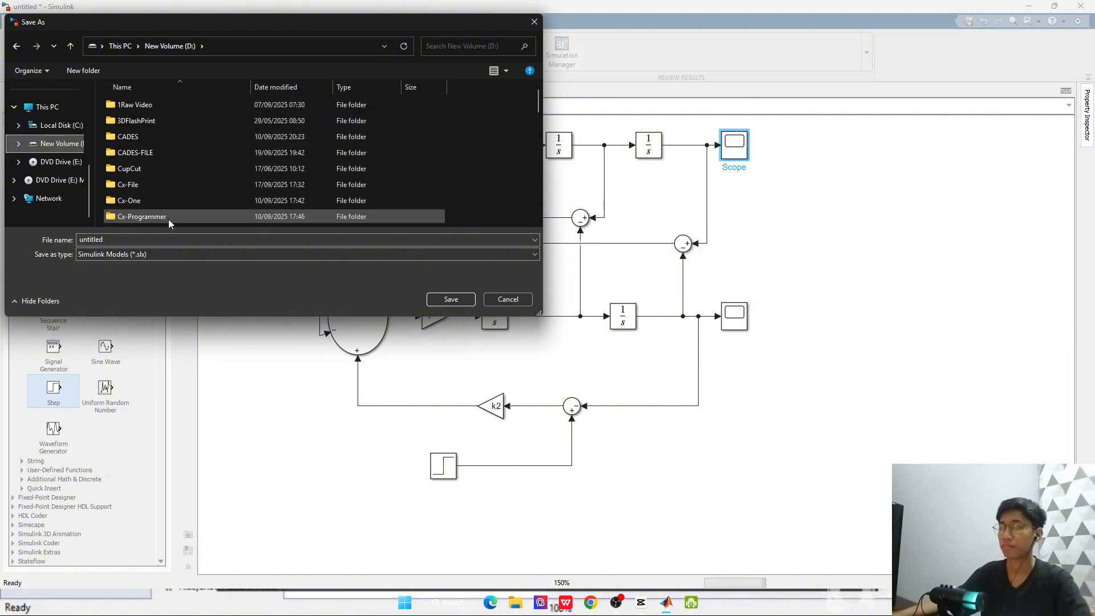
{"action": "left_click", "coordinate": [534, 22]}
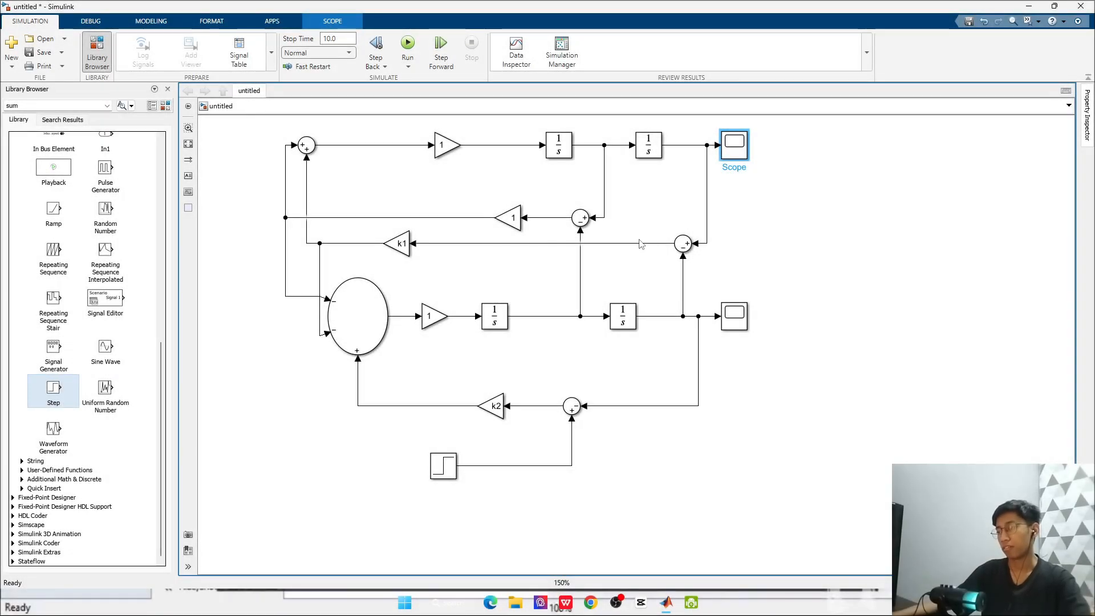
Check the final value in the Step block's parameters and close the dialog
{"action": "double_click", "coordinate": [443, 465]}
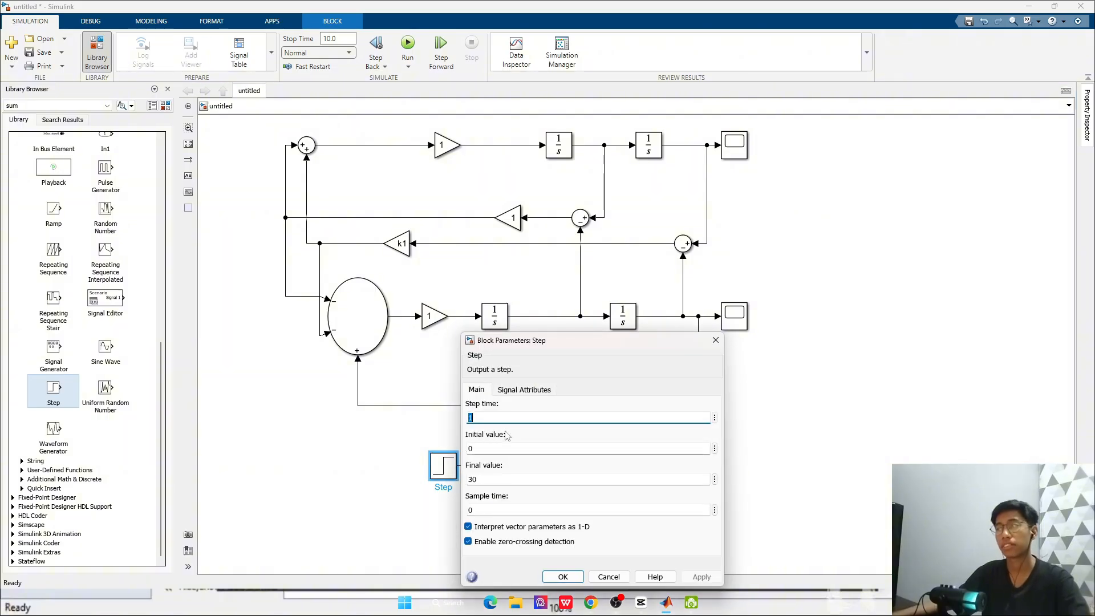
{"action": "left_click_drag", "start_coordinate": [545, 349], "coordinate": [546, 292]}
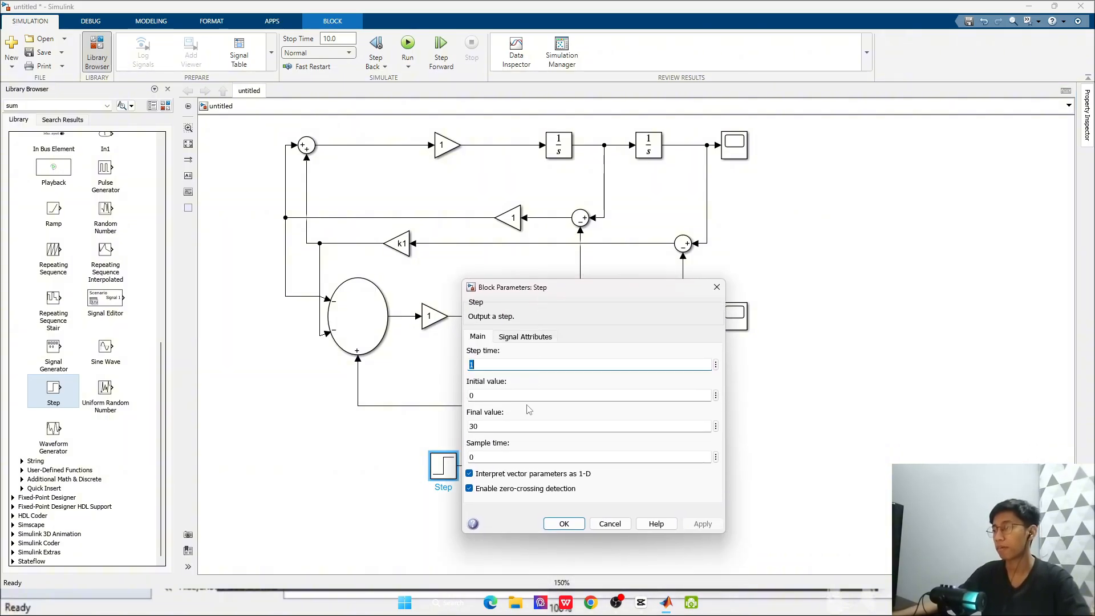
{"action": "double_click", "coordinate": [493, 426]}
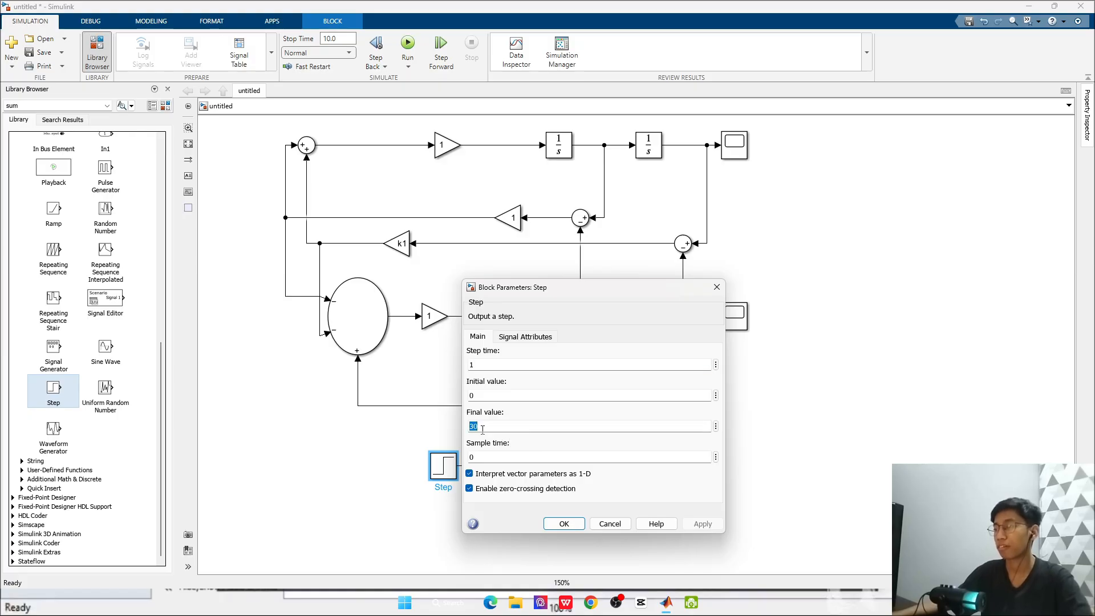
{"action": "left_click", "coordinate": [570, 523]}
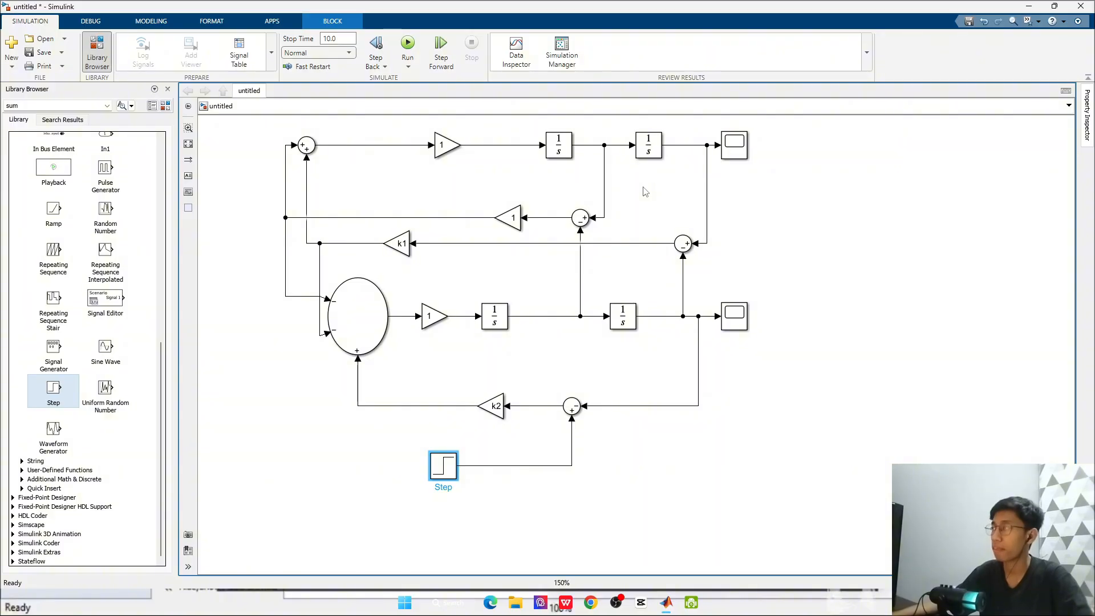
Run the simulation again and view the plots of the upper and lower scopes, restoring the lower scope's window from full size
{"action": "left_click", "coordinate": [407, 43]}
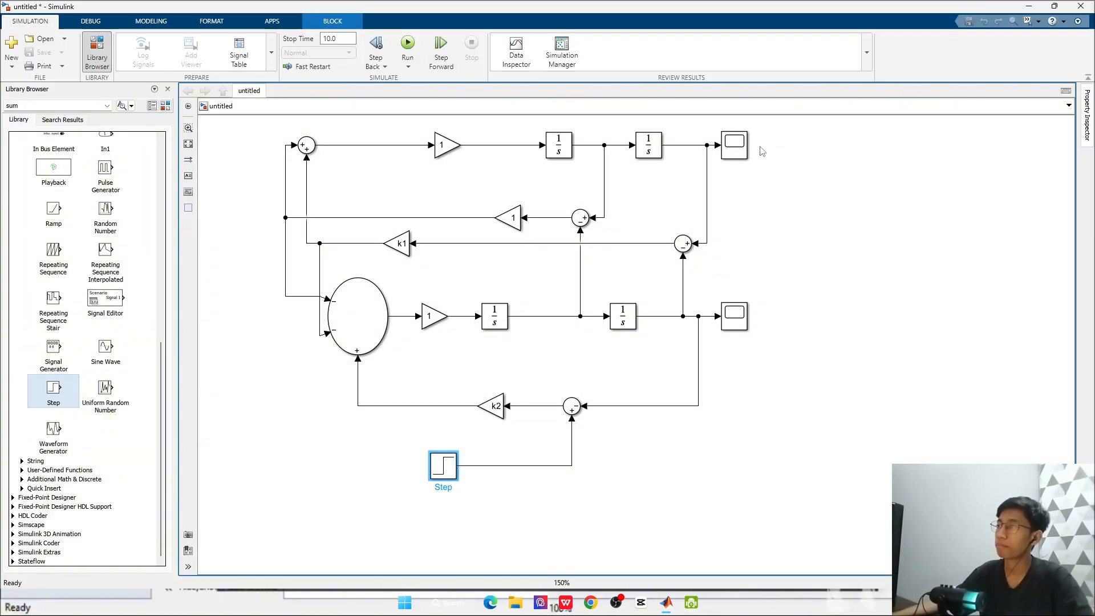
{"action": "double_click", "coordinate": [736, 147]}
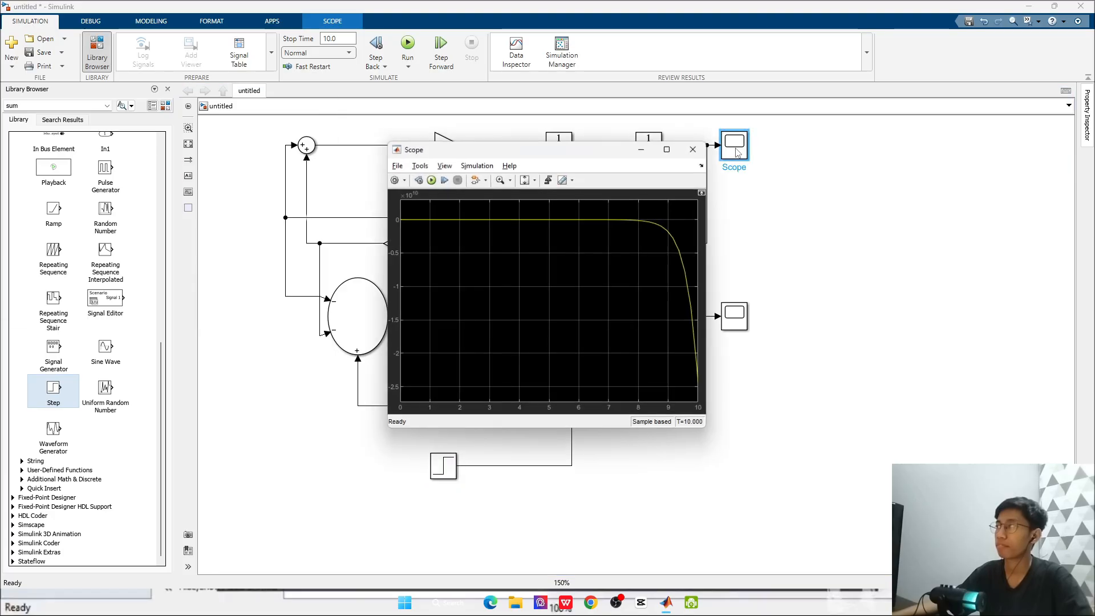
{"action": "left_click", "coordinate": [700, 149]}
{"action": "double_click", "coordinate": [732, 317]}
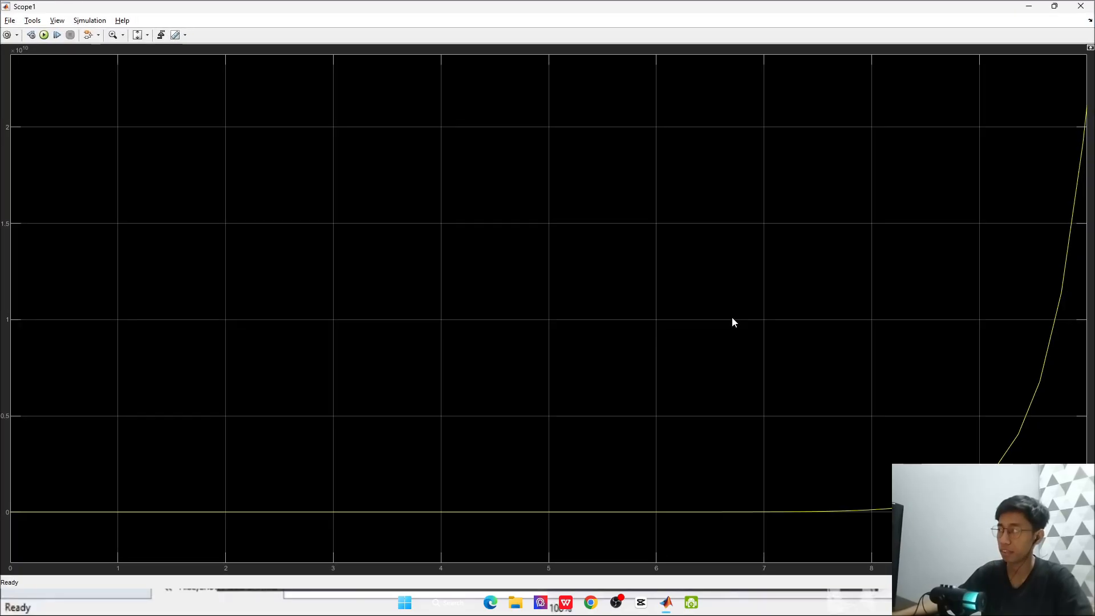
{"action": "left_click", "coordinate": [1054, 6]}
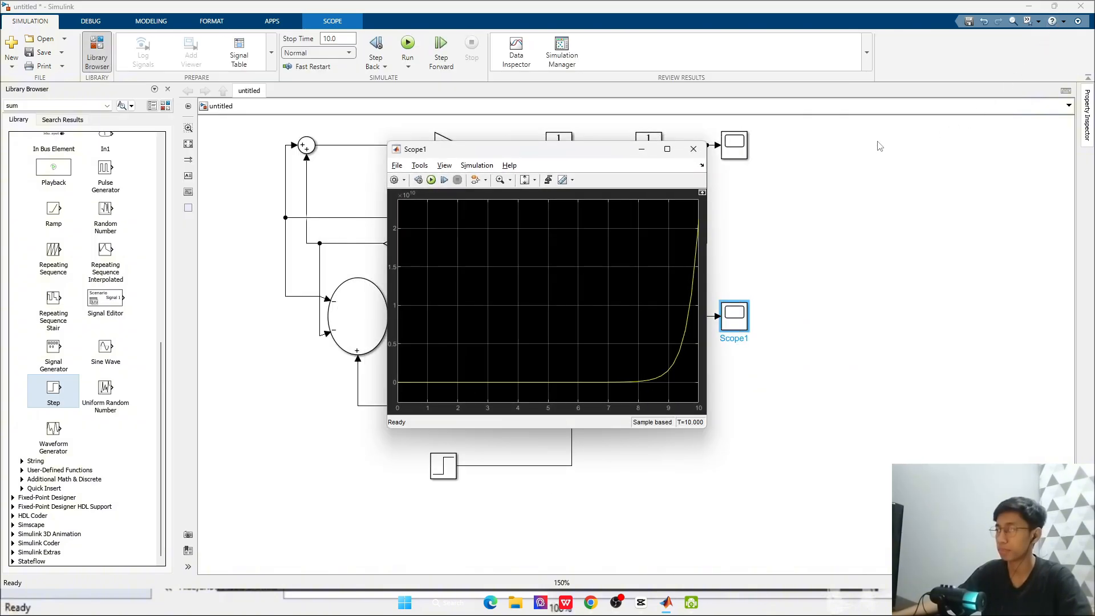
{"action": "left_click", "coordinate": [692, 149]}
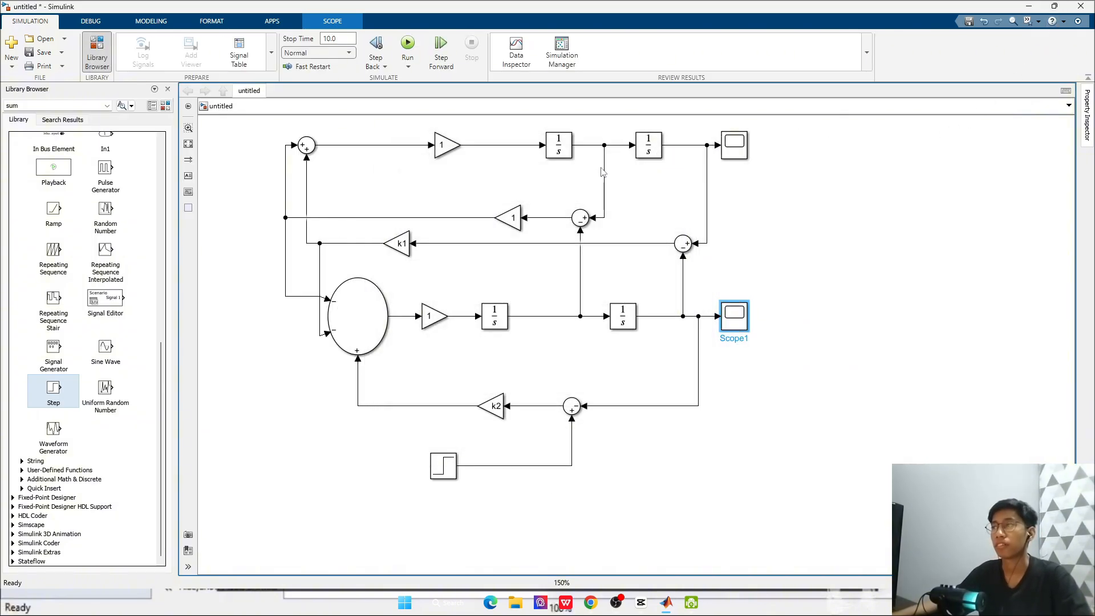
{"action": "left_click", "coordinate": [804, 195]}
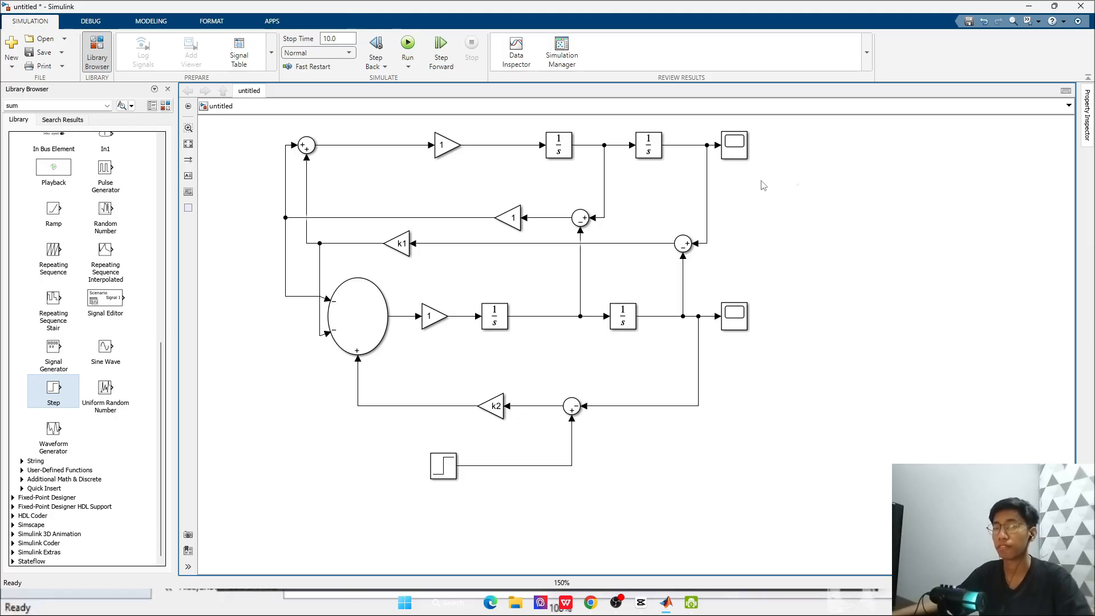
{"action": "left_click", "coordinate": [727, 154]}
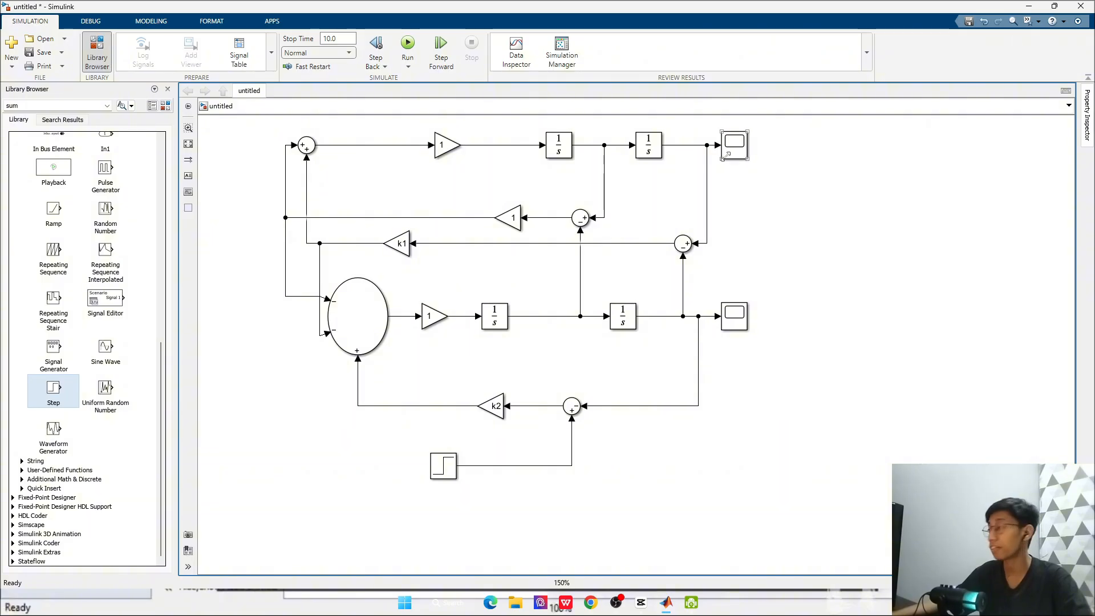